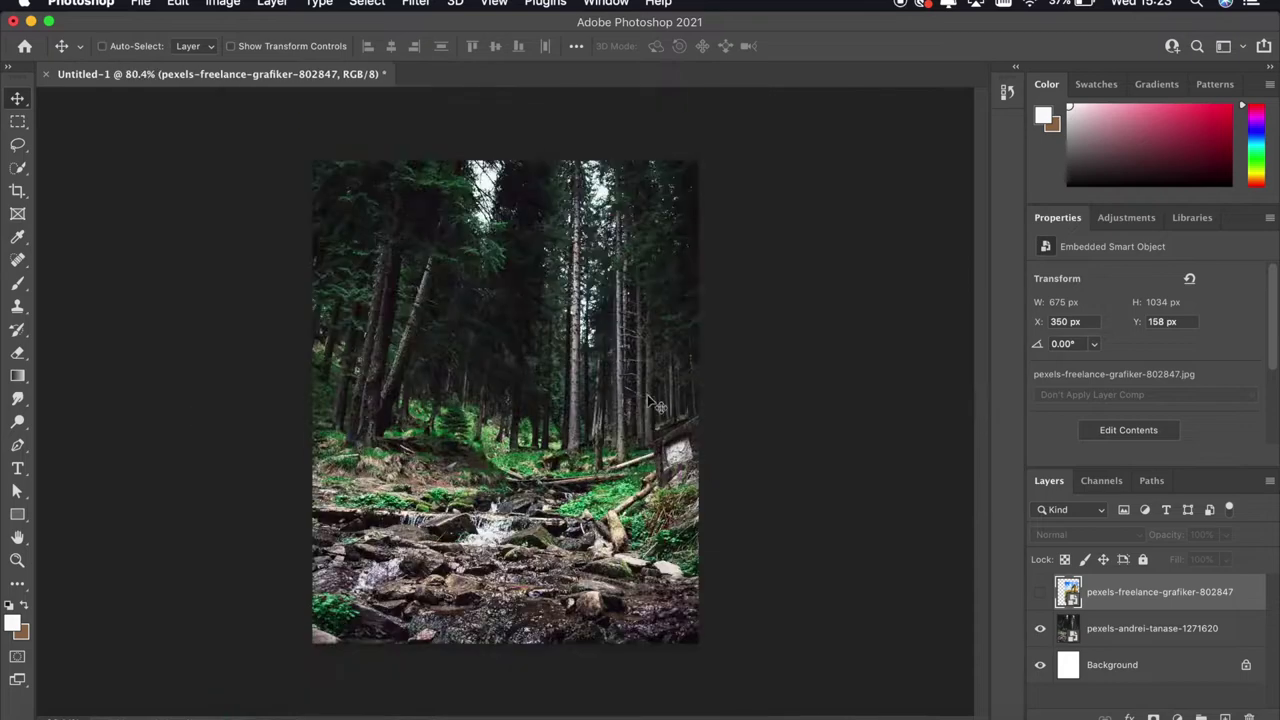
# Add a Color Balance layer clipped to the forest, pushing midtones toward red (+67)
pyautogui.click(1177, 717)
pyautogui.click(1188, 540)
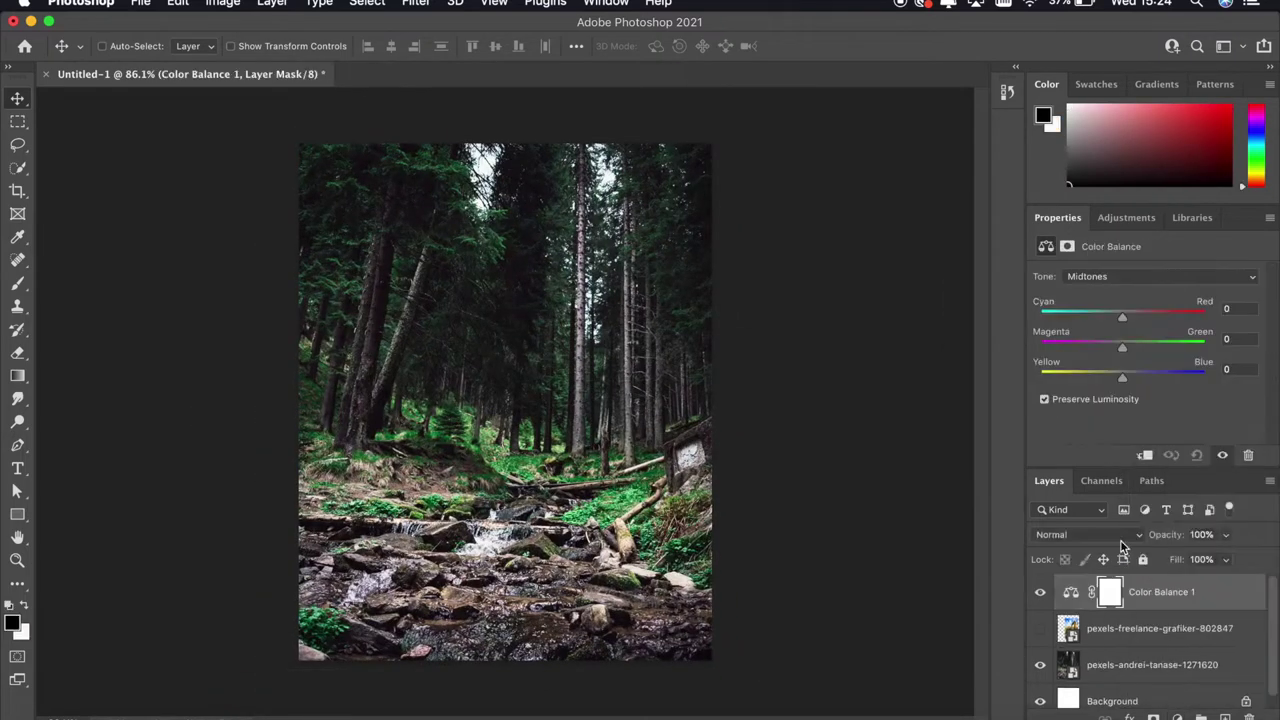
pyautogui.moveTo(1136, 591); pyautogui.dragTo(1135, 646)
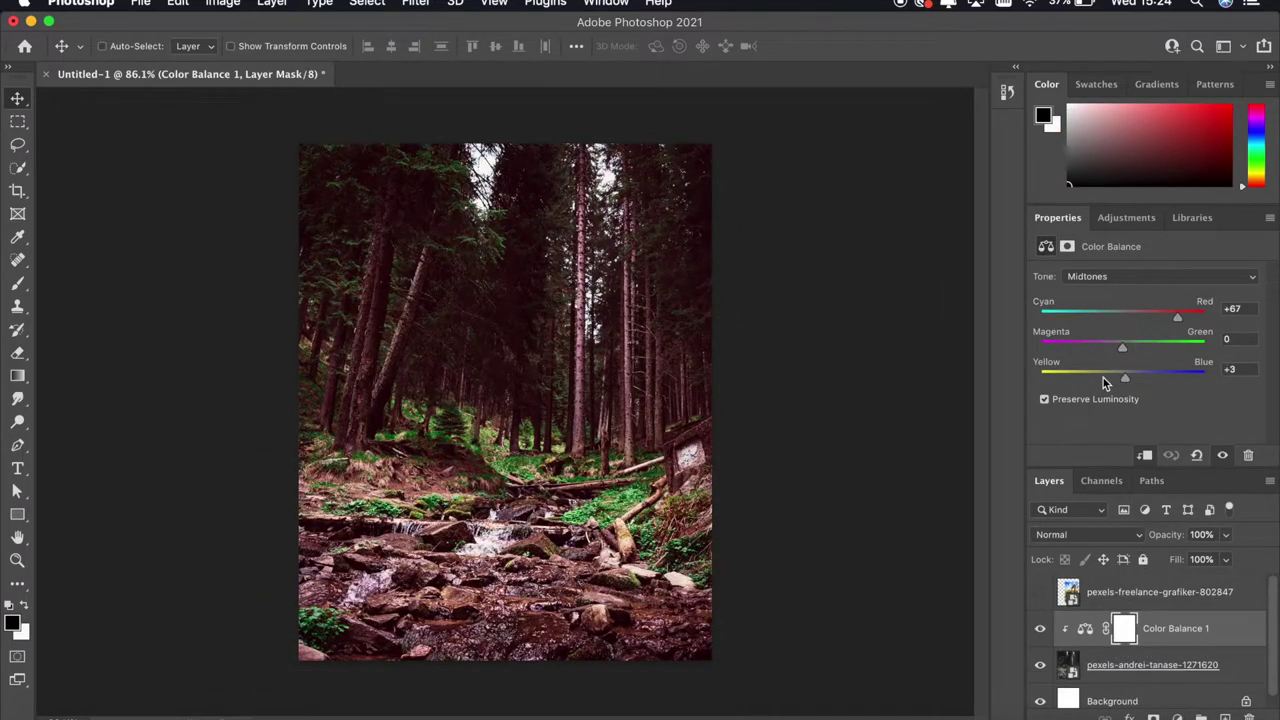
pyautogui.click(1177, 717)
pyautogui.moveTo(1168, 318)
pyautogui.mouseDown()
pyautogui.moveTo(1061, 321)
pyautogui.moveTo(1146, 320)
pyautogui.moveTo(1157, 358)
pyautogui.moveTo(1110, 385)
pyautogui.moveTo(1173, 393)
pyautogui.mouseUp()
# Add an Exposure layer and a Brightness/Contrast layer (-33) to darken the forest
pyautogui.click(1174, 482)
pyautogui.click(1155, 716)
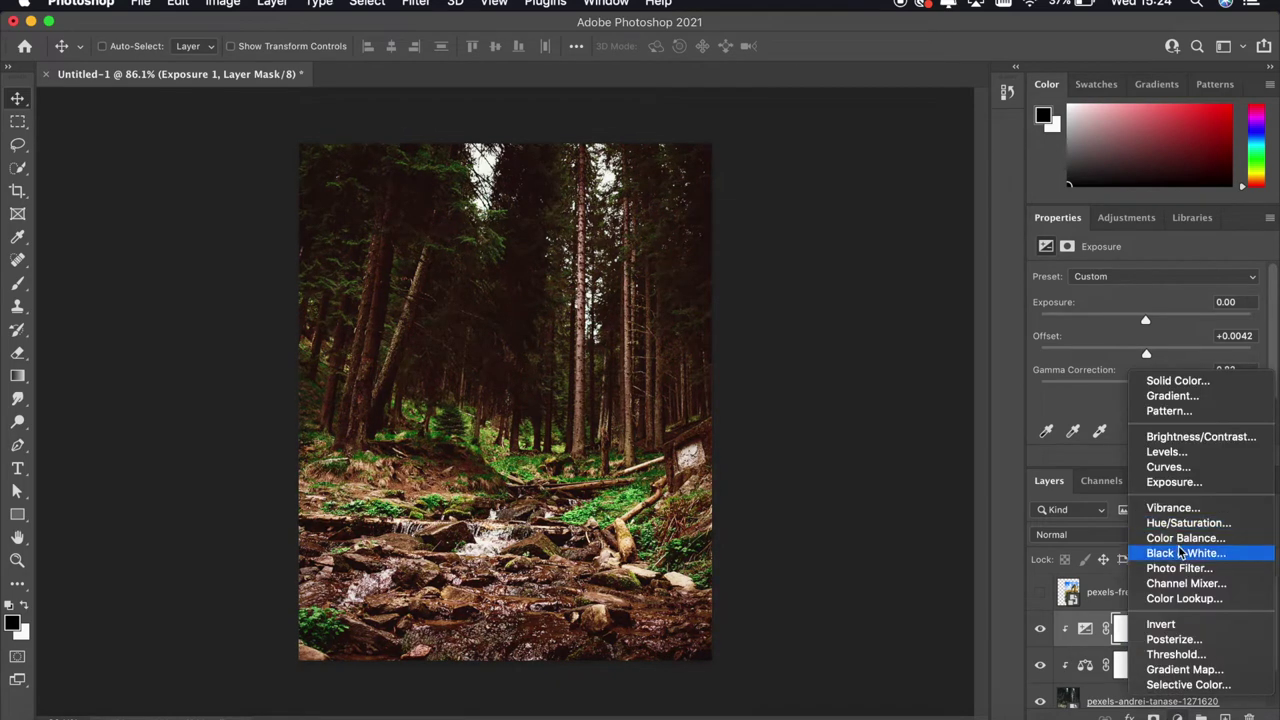
pyautogui.click(1172, 437)
pyautogui.moveTo(1134, 330)
pyautogui.mouseDown()
pyautogui.moveTo(1106, 329)
pyautogui.moveTo(1168, 326)
pyautogui.moveTo(1128, 330)
pyautogui.mouseUp()
# Add a colorized Hue/Saturation layer with a warm sepia tint and slightly reduced lightness
pyautogui.click(1155, 716)
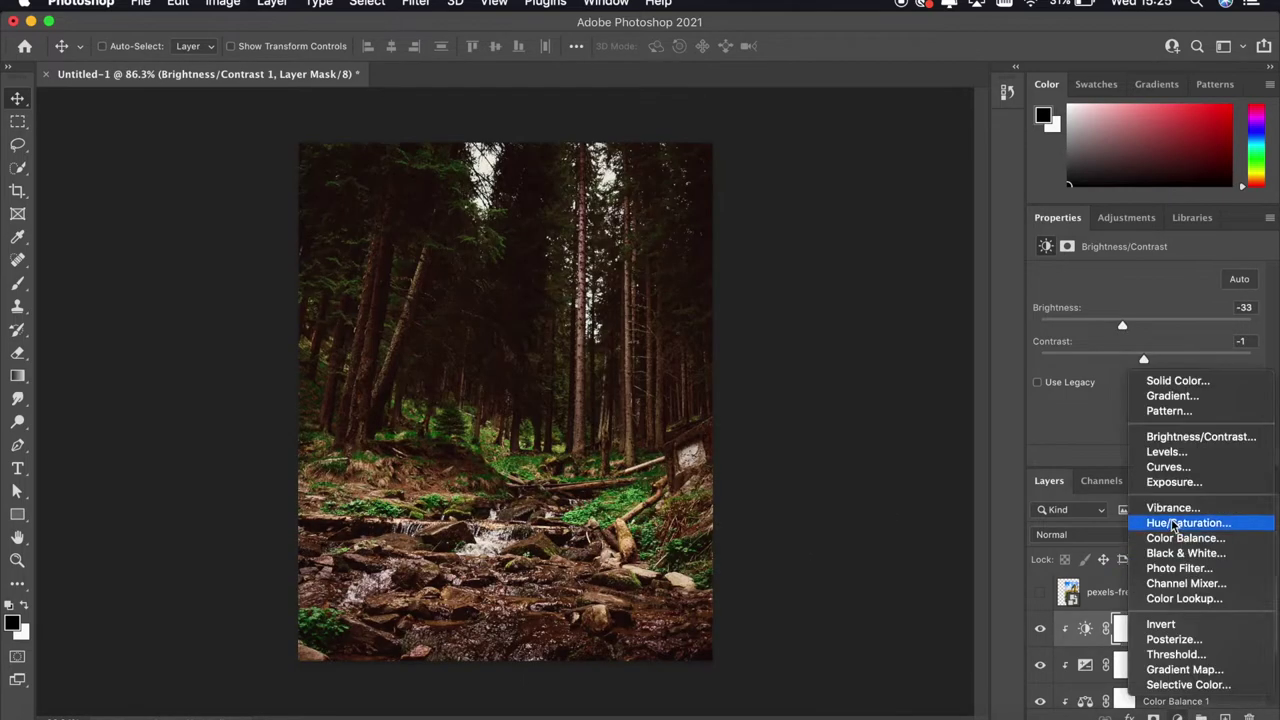
pyautogui.click(1180, 520)
pyautogui.click(1128, 435)
pyautogui.moveTo(1043, 343); pyautogui.dragTo(1076, 343)
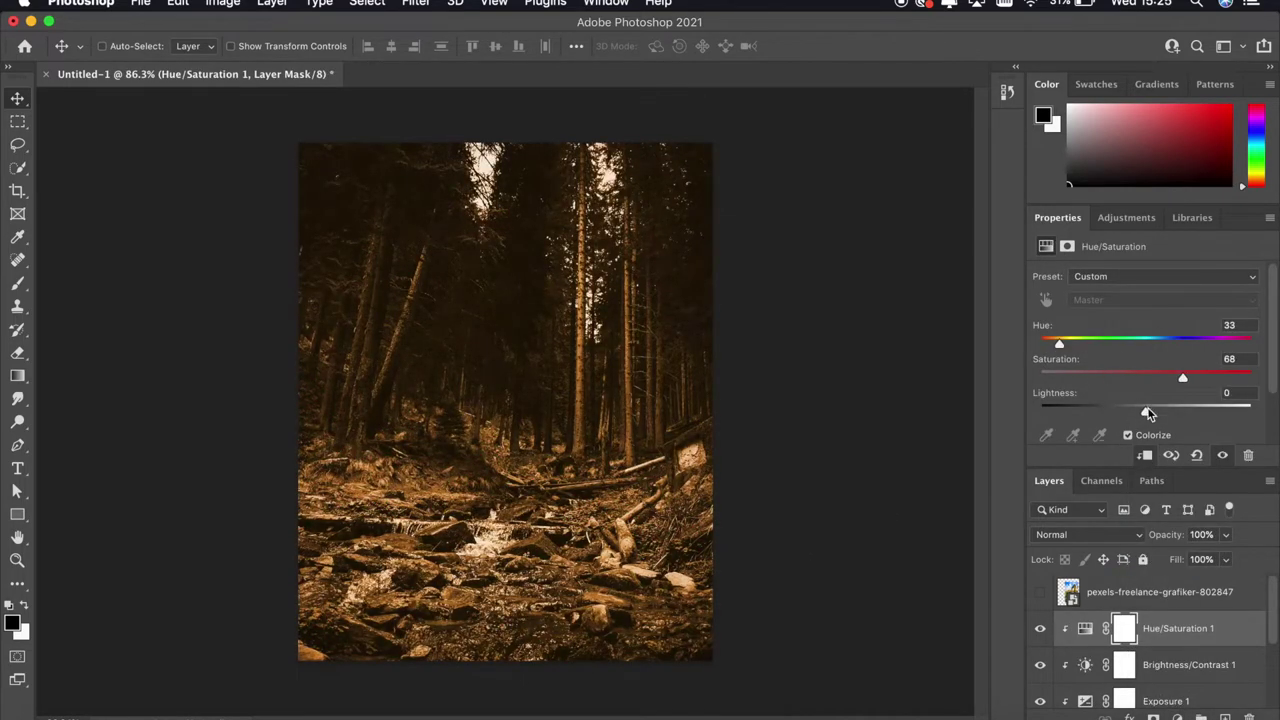
pyautogui.moveTo(1148, 413); pyautogui.dragTo(1136, 415)
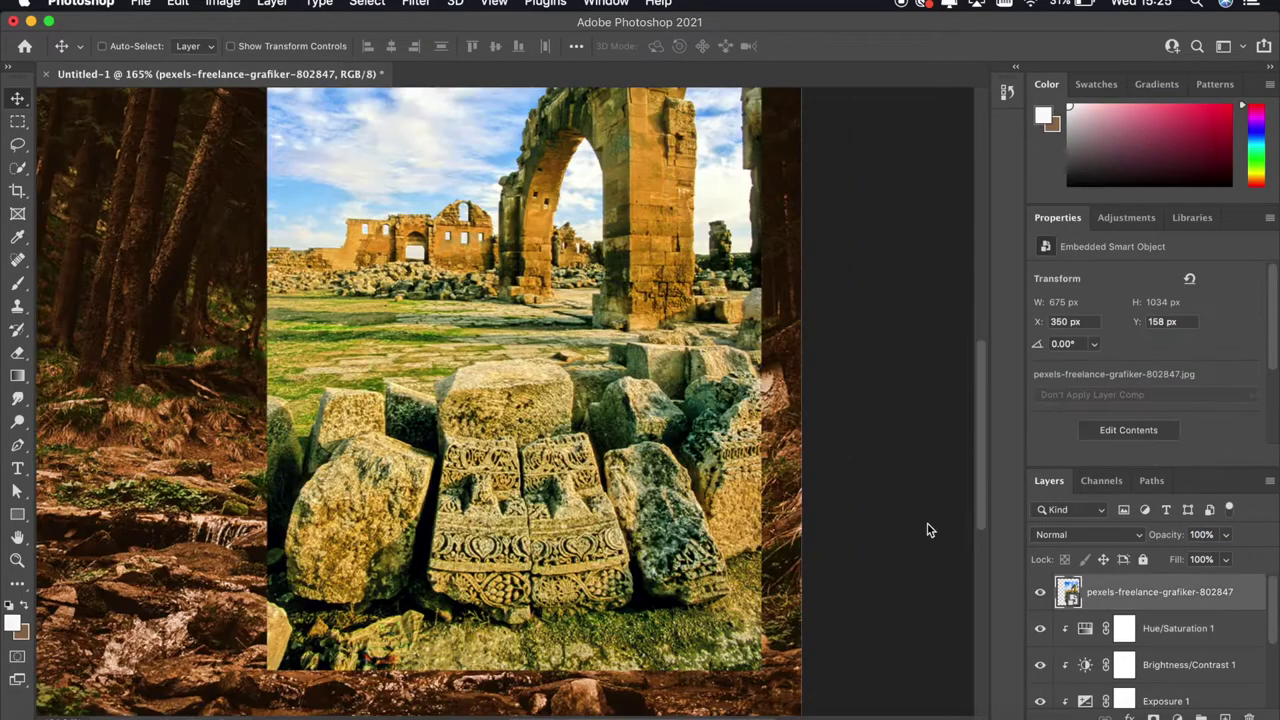
# Select the carved rock pile, copy it to a new layer, and scale it to the forest's left
pyautogui.moveTo(560, 470); pyautogui.dragTo(340, 520)
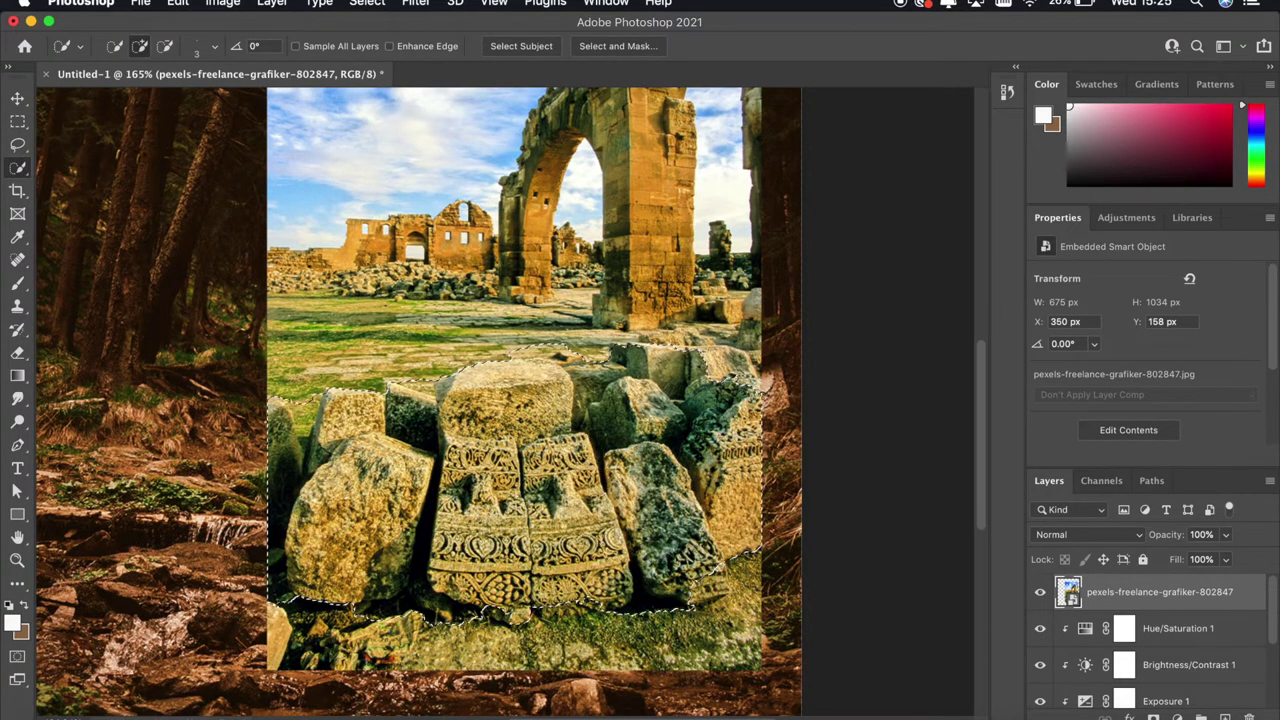
pyautogui.press('l')
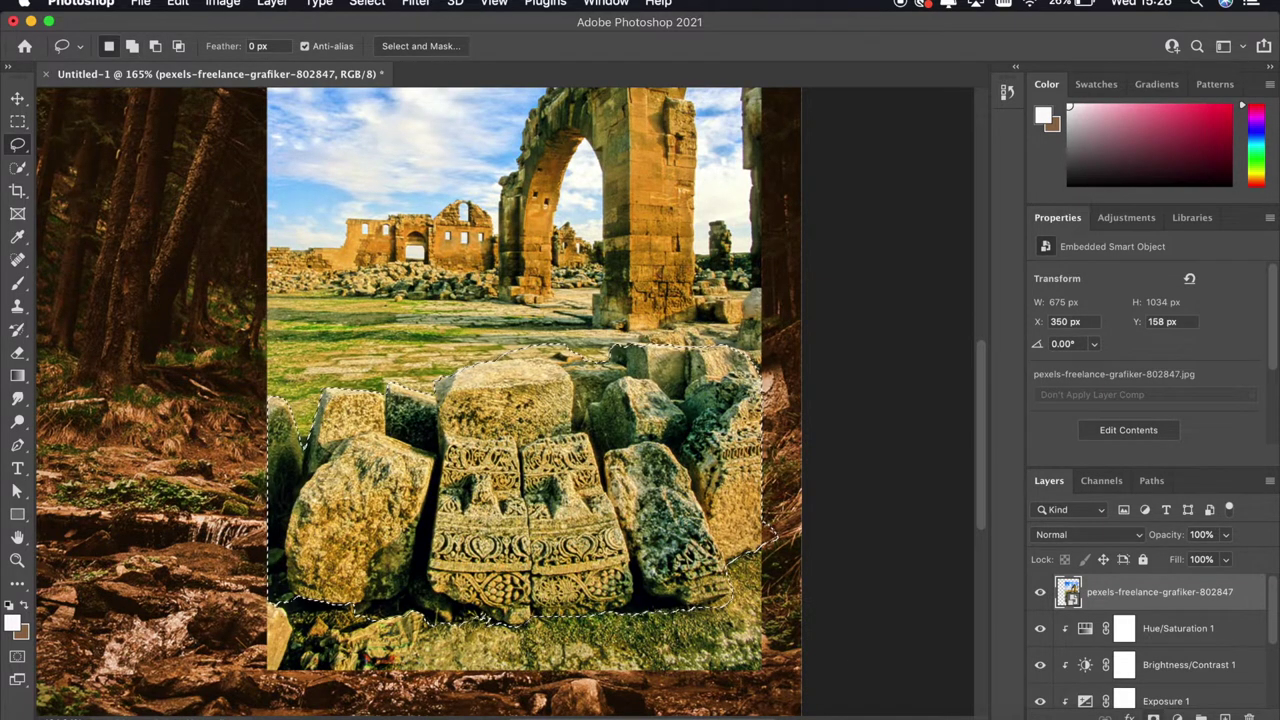
pyautogui.hotkey('ctrl', 'j')
pyautogui.hotkey('ctrl', 't')
pyautogui.moveTo(480, 470); pyautogui.dragTo(357, 300)
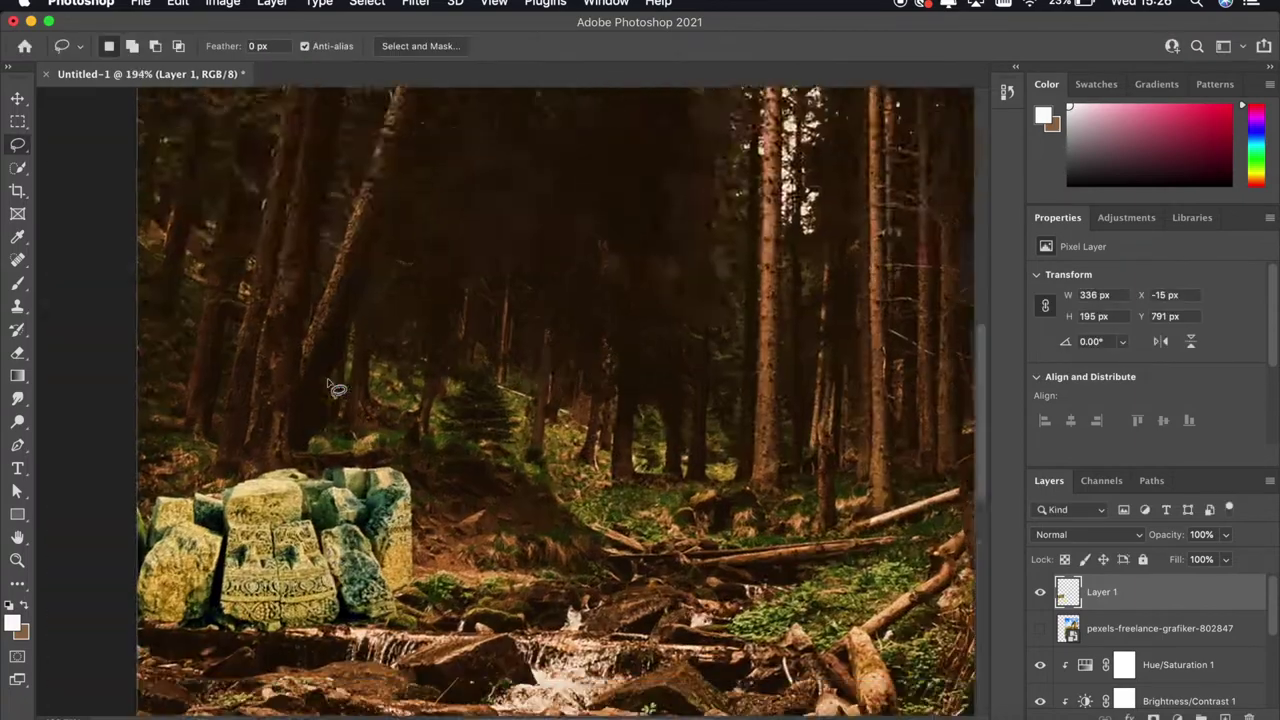
pyautogui.click(1165, 718)
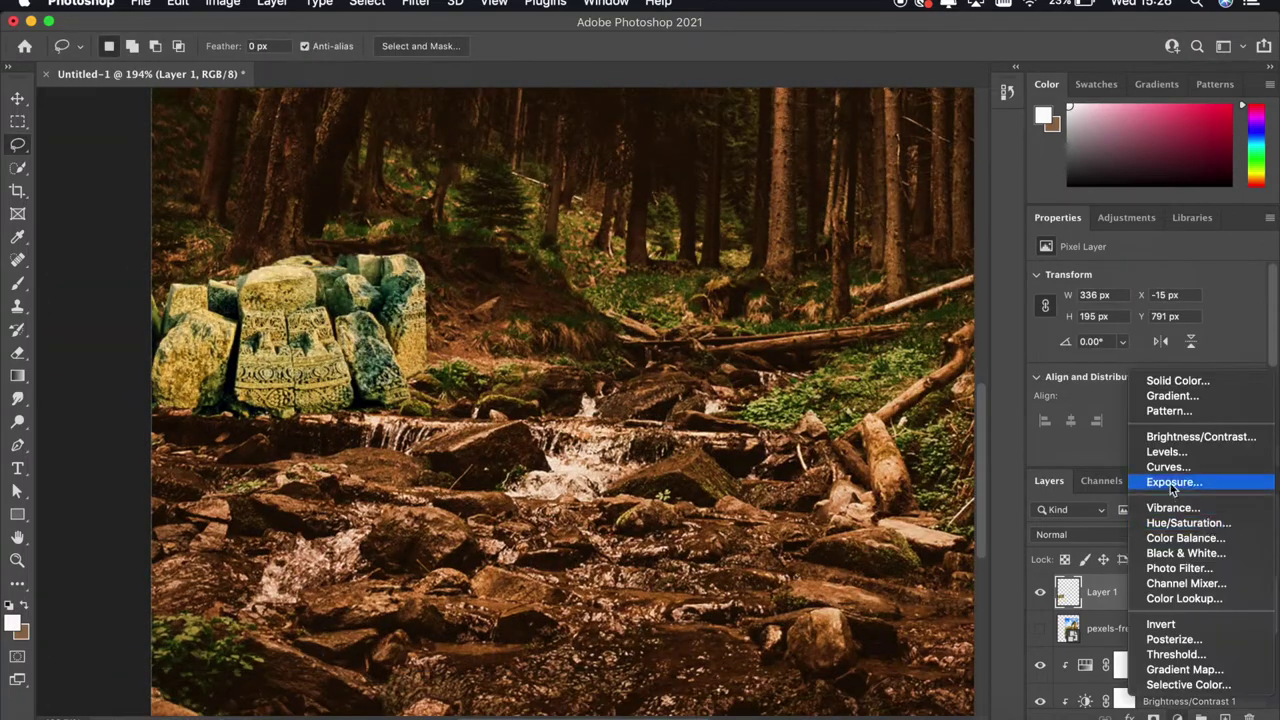
# Give the rocks a slightly blue Color Balance and a darkening Brightness/Contrast with contrast 51
pyautogui.click(1182, 538)
pyautogui.moveTo(1122, 377); pyautogui.dragTo(1128, 380)
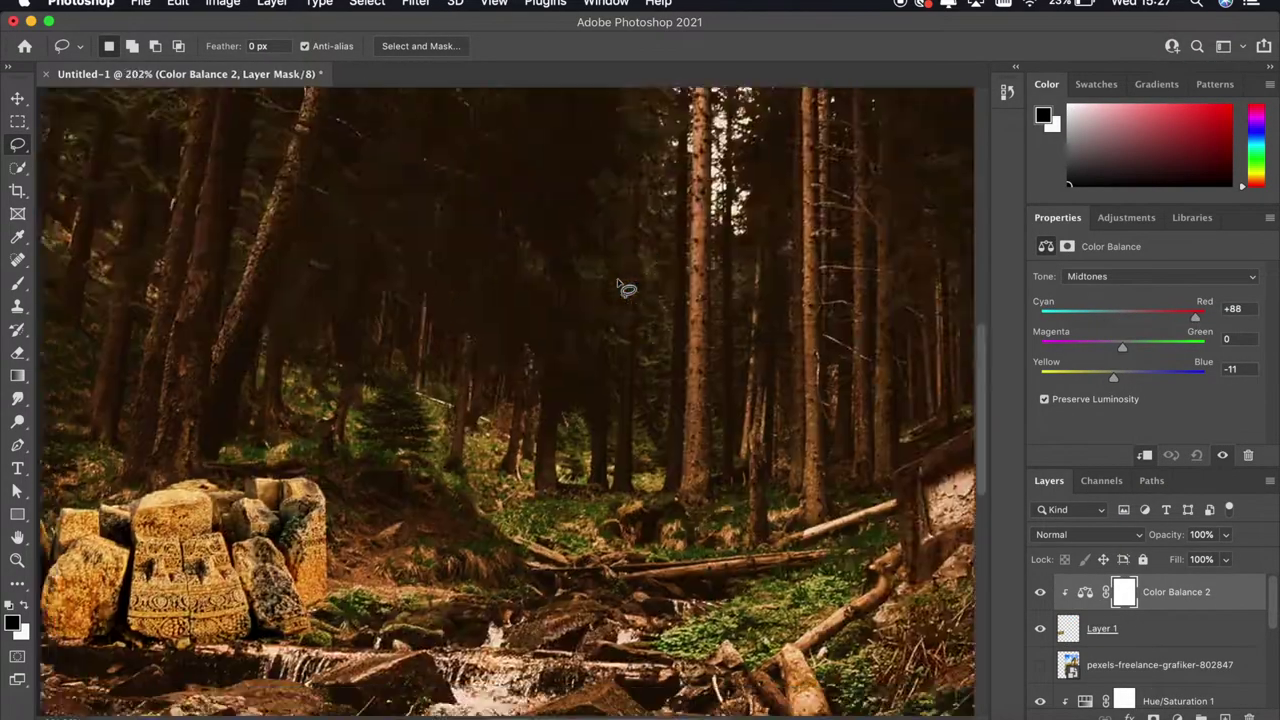
pyautogui.click(1165, 718)
pyautogui.click(1185, 435)
pyautogui.moveTo(1146, 322); pyautogui.dragTo(1113, 326)
pyautogui.moveTo(1145, 359); pyautogui.dragTo(1199, 360)
pyautogui.moveTo(1113, 326); pyautogui.dragTo(1116, 326)
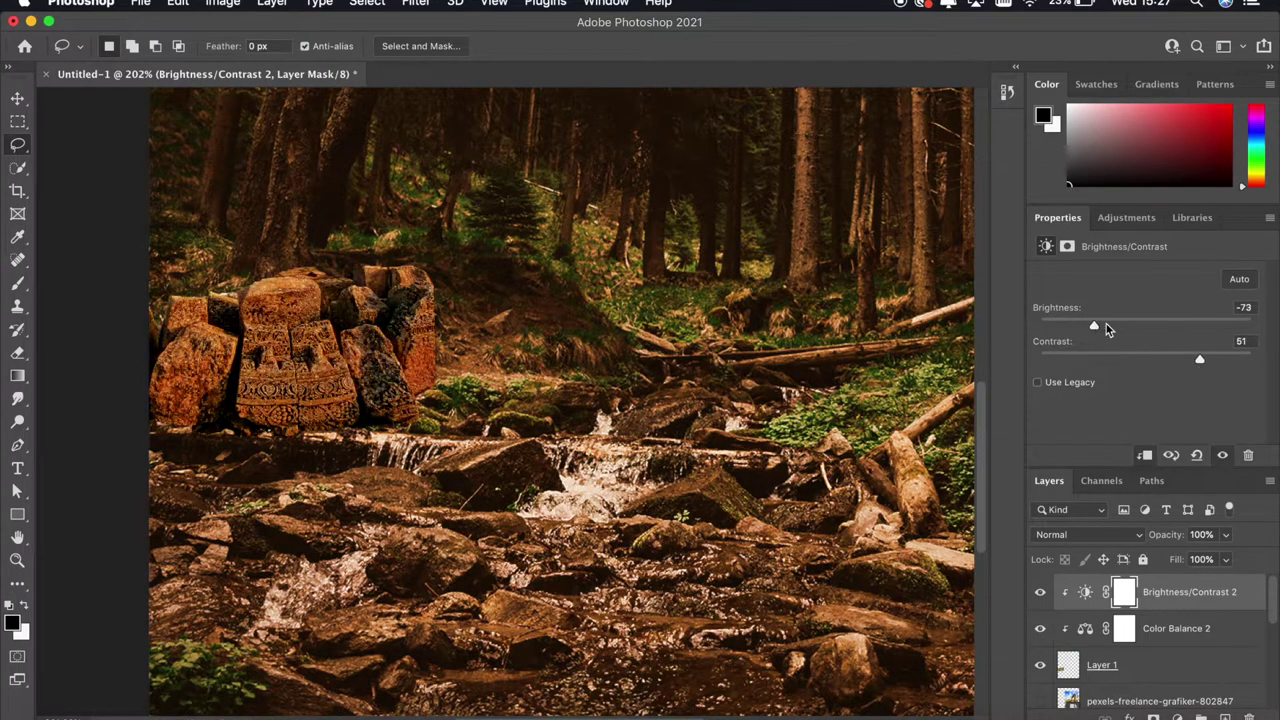
# Add a Levels adjustment to the rocks with output white lowered to 185
pyautogui.press('super+0')
pyautogui.click(1180, 710)
pyautogui.click(1185, 455)
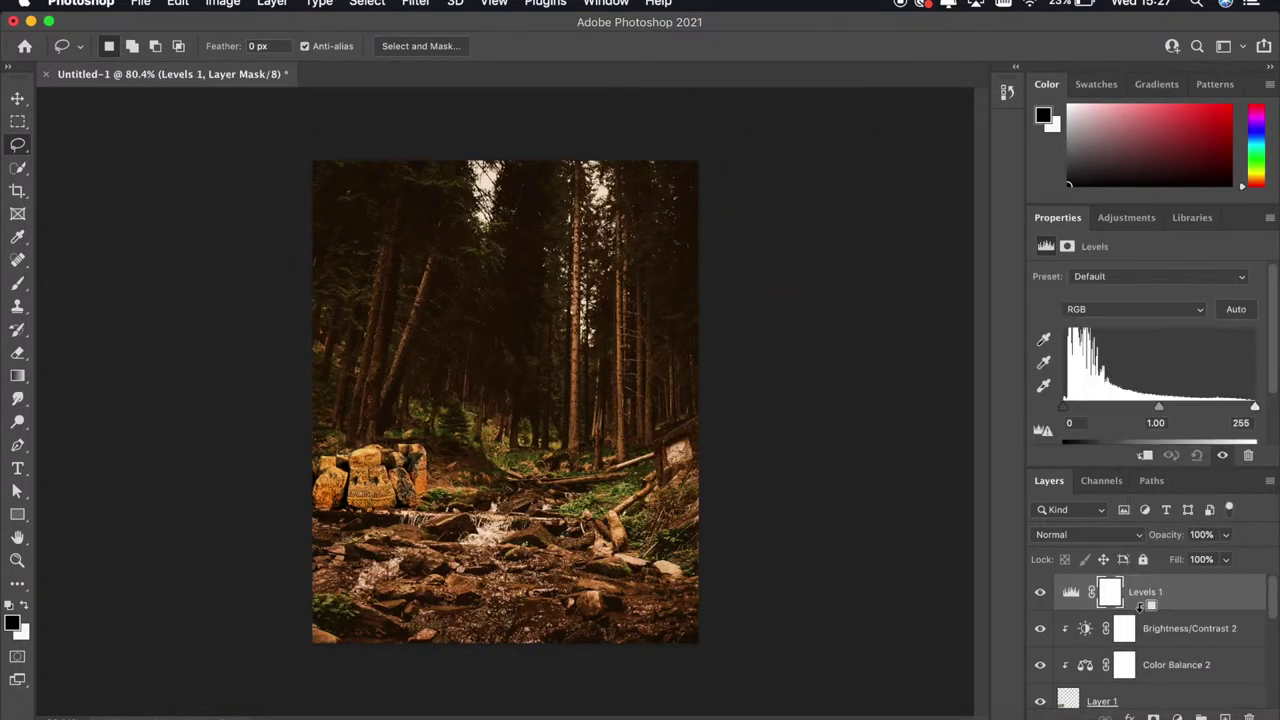
pyautogui.scroll(-2, 1150, 350)
pyautogui.moveTo(1255, 388); pyautogui.dragTo(1202, 388)
pyautogui.scroll(3, 520, 278)
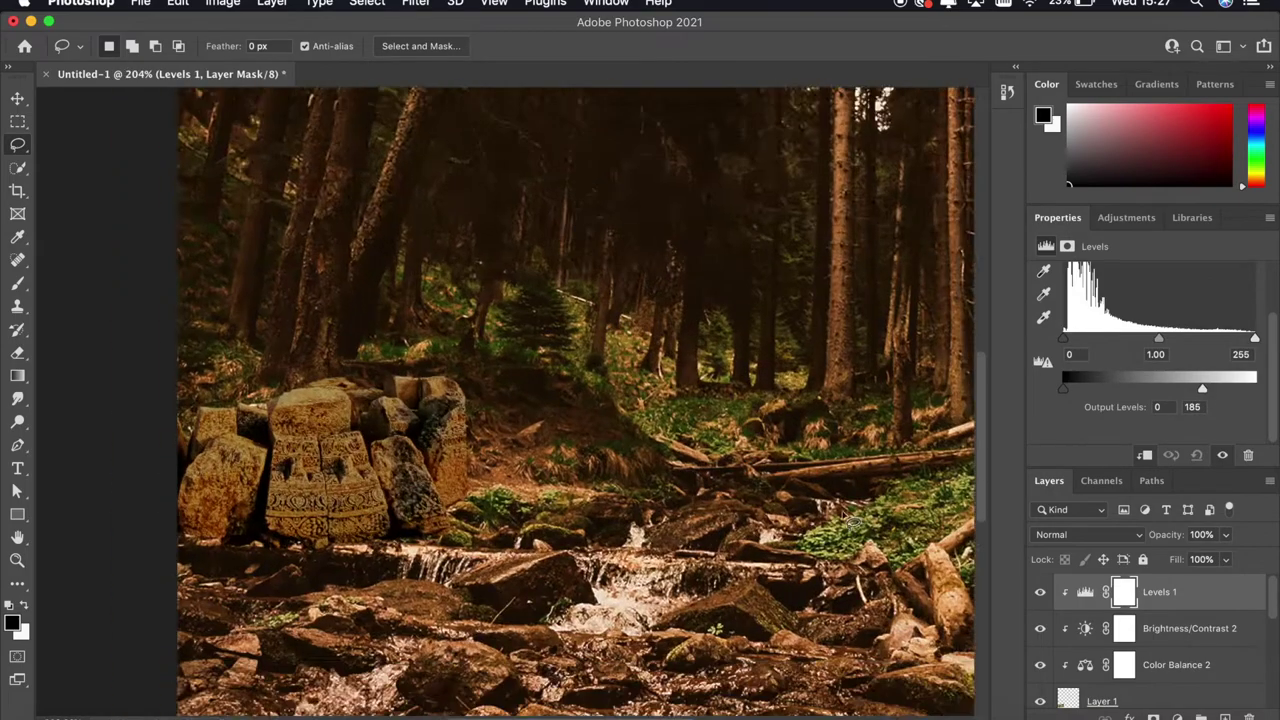
pyautogui.scroll(-2, 1128, 640)
# Duplicate the rock pile layer and move and rotate the copy to the lower right
pyautogui.click(1110, 604)
pyautogui.press('super+j')
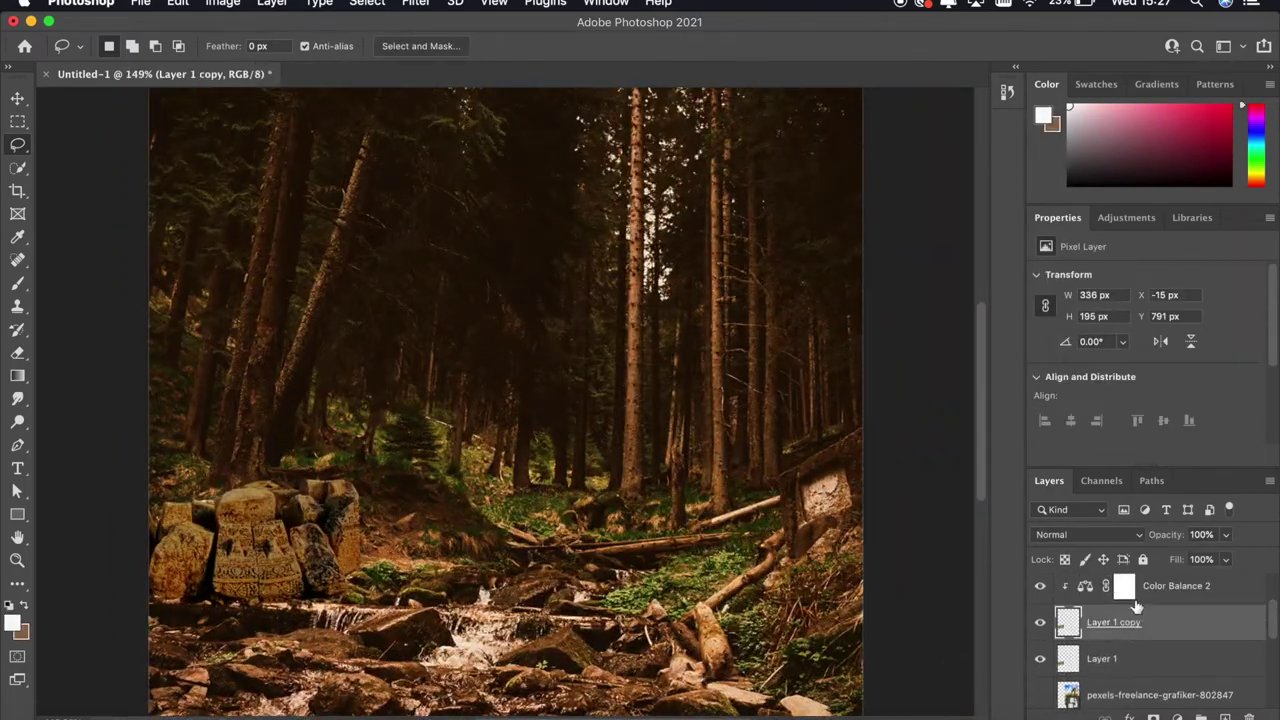
pyautogui.press('super+t')
pyautogui.scroll(-3, 819, 586)
pyautogui.moveTo(370, 485); pyautogui.dragTo(640, 495)
pyautogui.moveTo(819, 586)
pyautogui.mouseDown()
pyautogui.moveTo(722, 545)
pyautogui.moveTo(790, 600)
pyautogui.moveTo(677, 651)
pyautogui.mouseUp()
pyautogui.press('Return')
pyautogui.press('l')
# Duplicate the rocks' adjustment layers and clip the copies to the second rock pile
pyautogui.scroll(3, 593, 680)
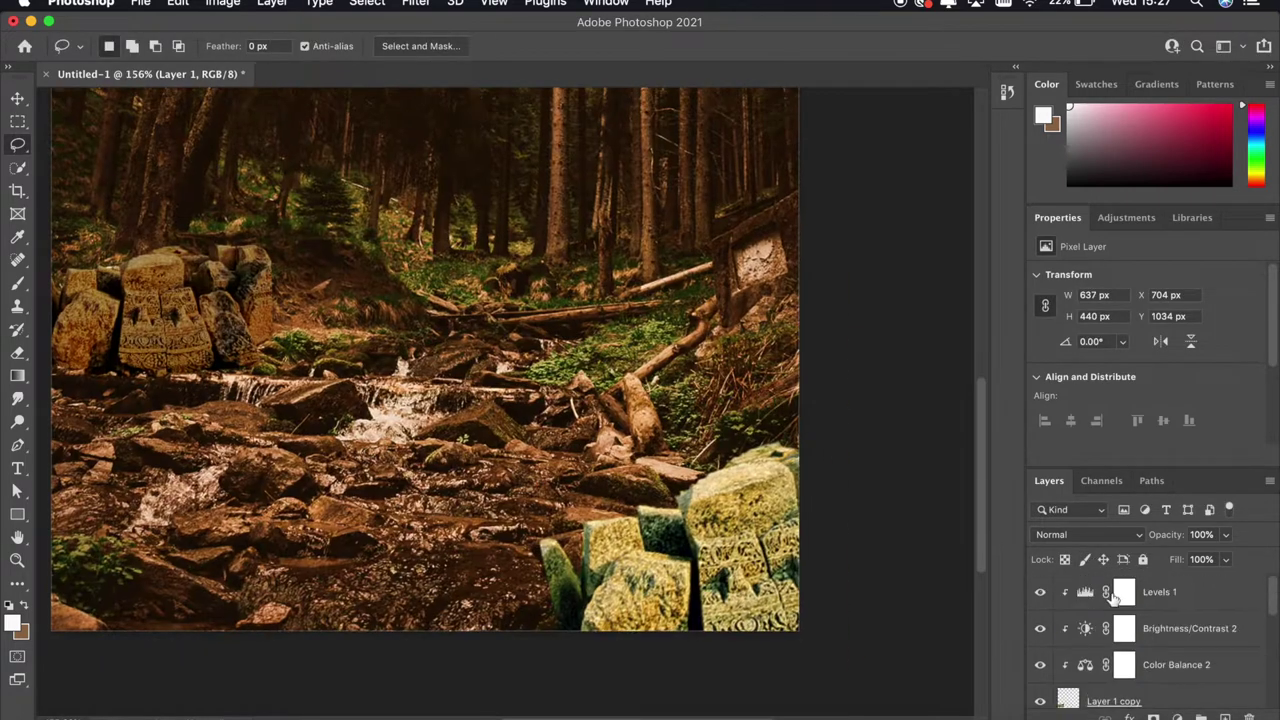
pyautogui.keyDown('shift'); pyautogui.click(1170, 660); pyautogui.keyUp('shift')
pyautogui.press('super+j')
pyautogui.moveTo(1160, 620); pyautogui.dragTo(1133, 660)
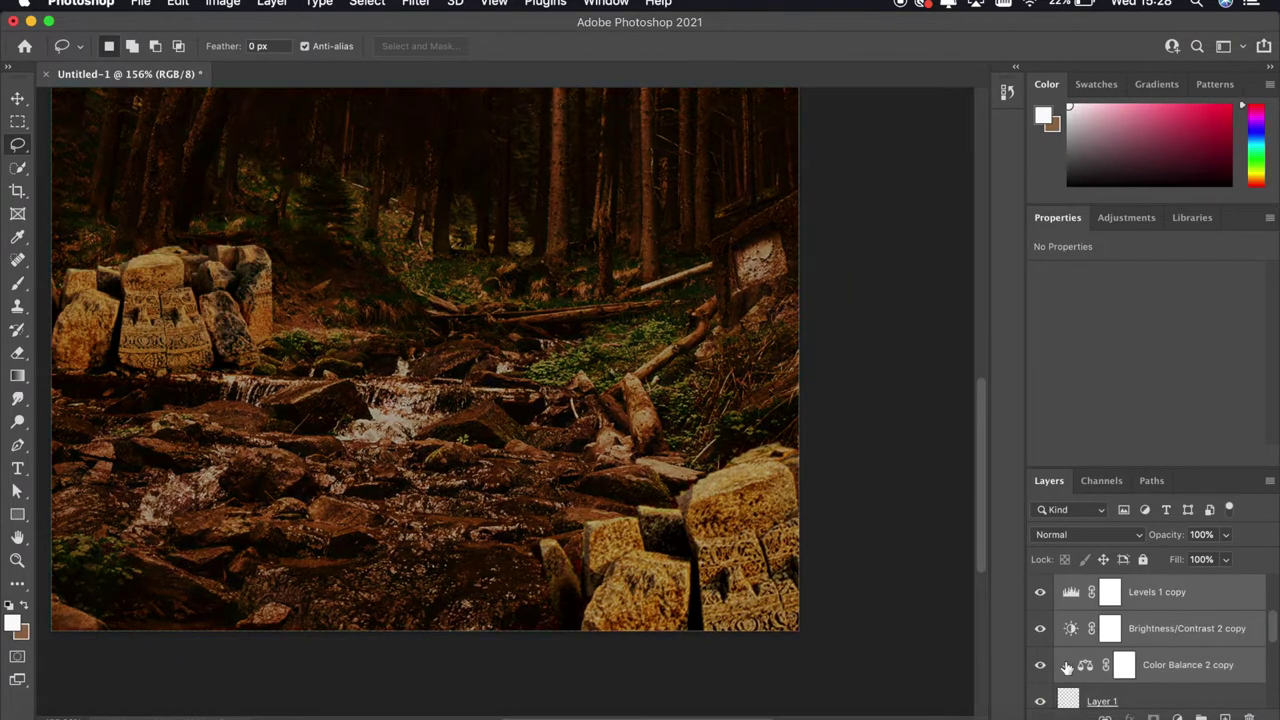
pyautogui.scroll(-4, 651, 486)
pyautogui.press('super+0')
pyautogui.click(1110, 633)
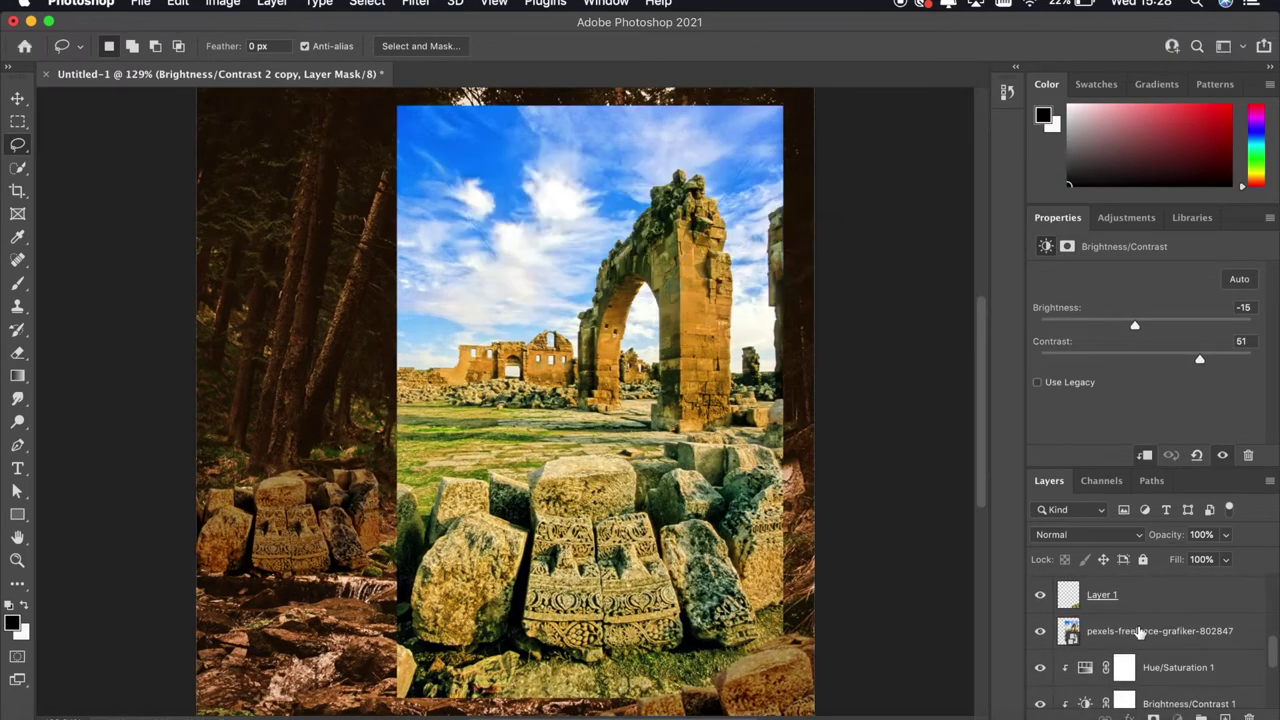
pyautogui.click(1138, 632)
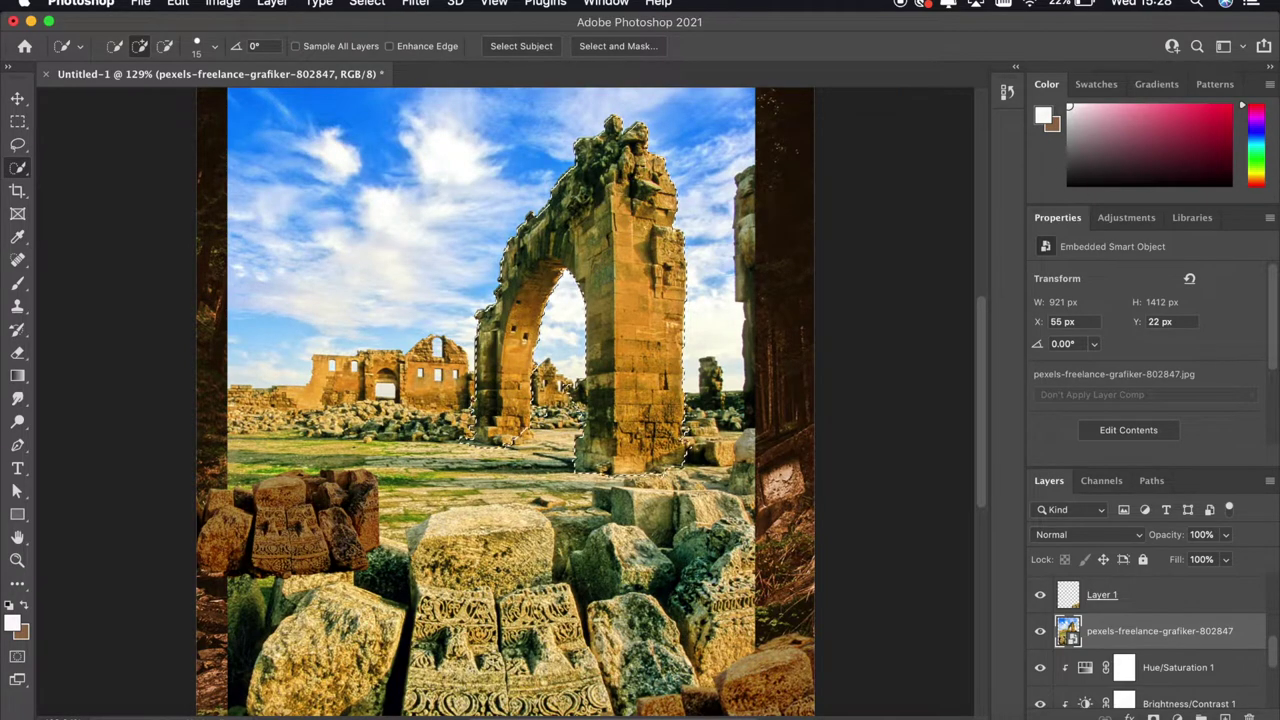
# Lasso the stone arch, removing the sky inside it and adding the rocks beside it
pyautogui.press('l')
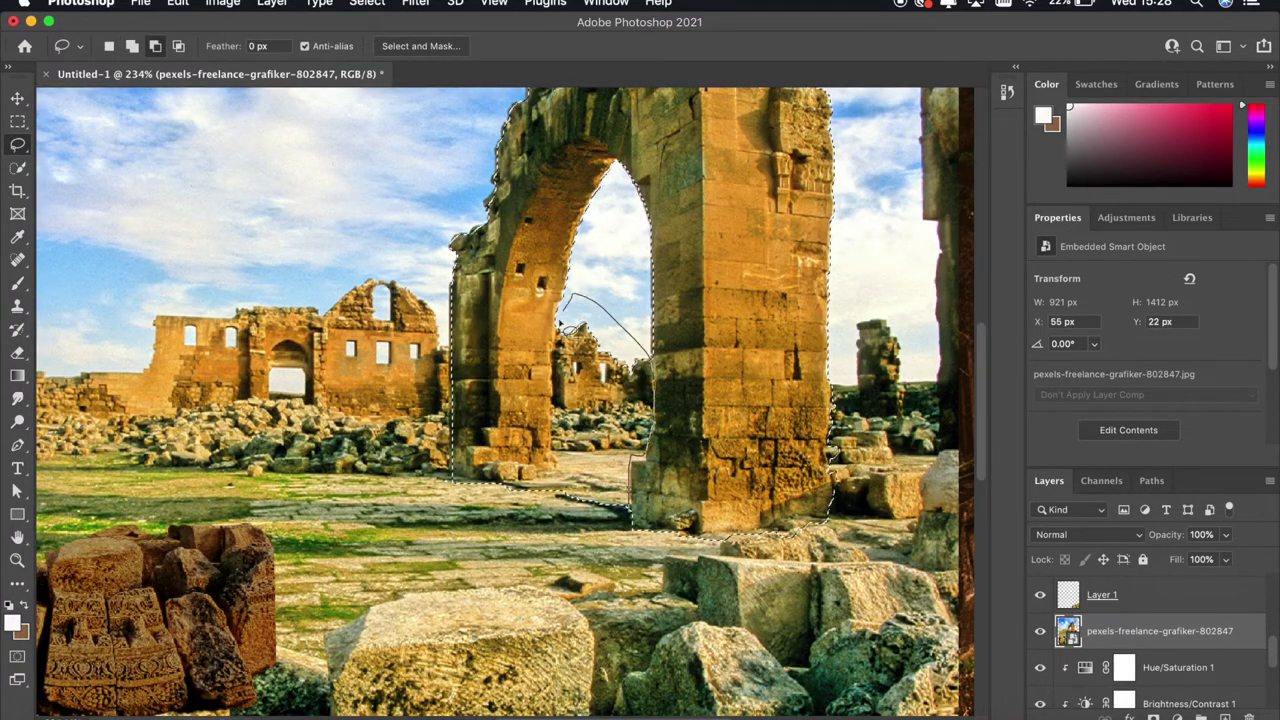
pyautogui.moveTo(512, 492); pyautogui.dragTo(510, 490)
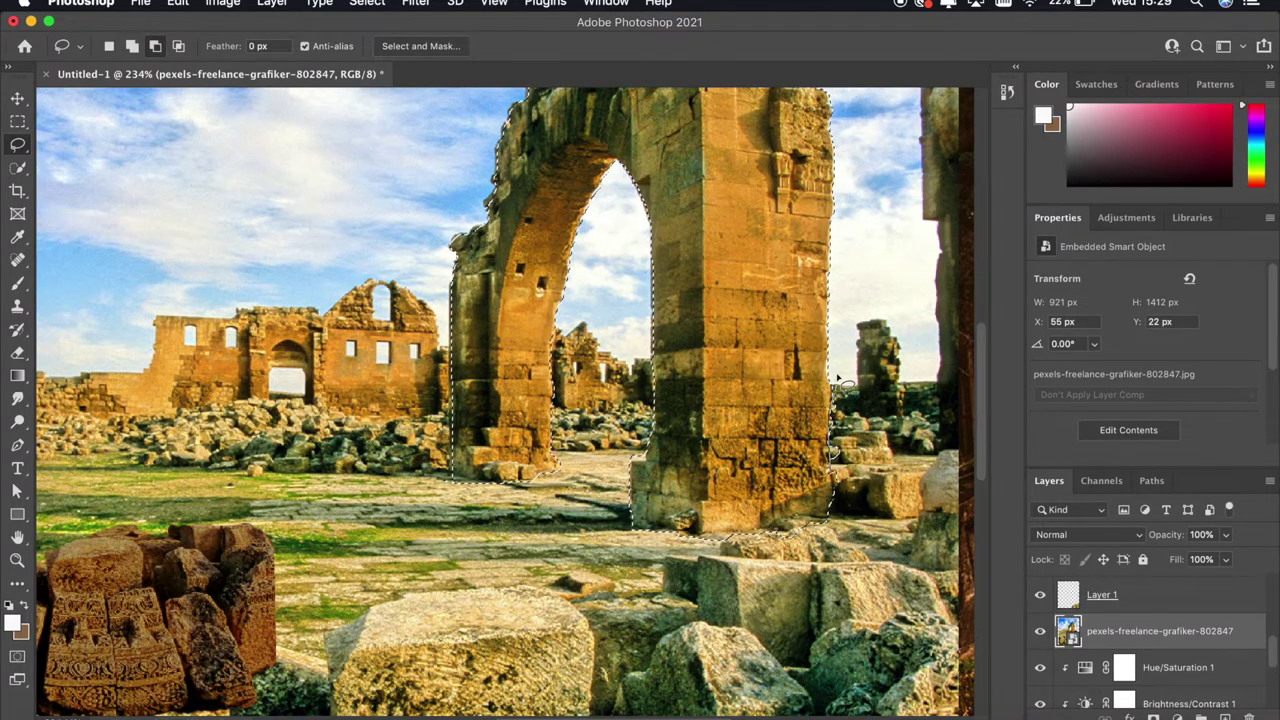
pyautogui.press('shift')
pyautogui.moveTo(848, 452); pyautogui.dragTo(778, 528)
pyautogui.hscroll(-2, 637, 537)
pyautogui.scroll(1, 637, 537)
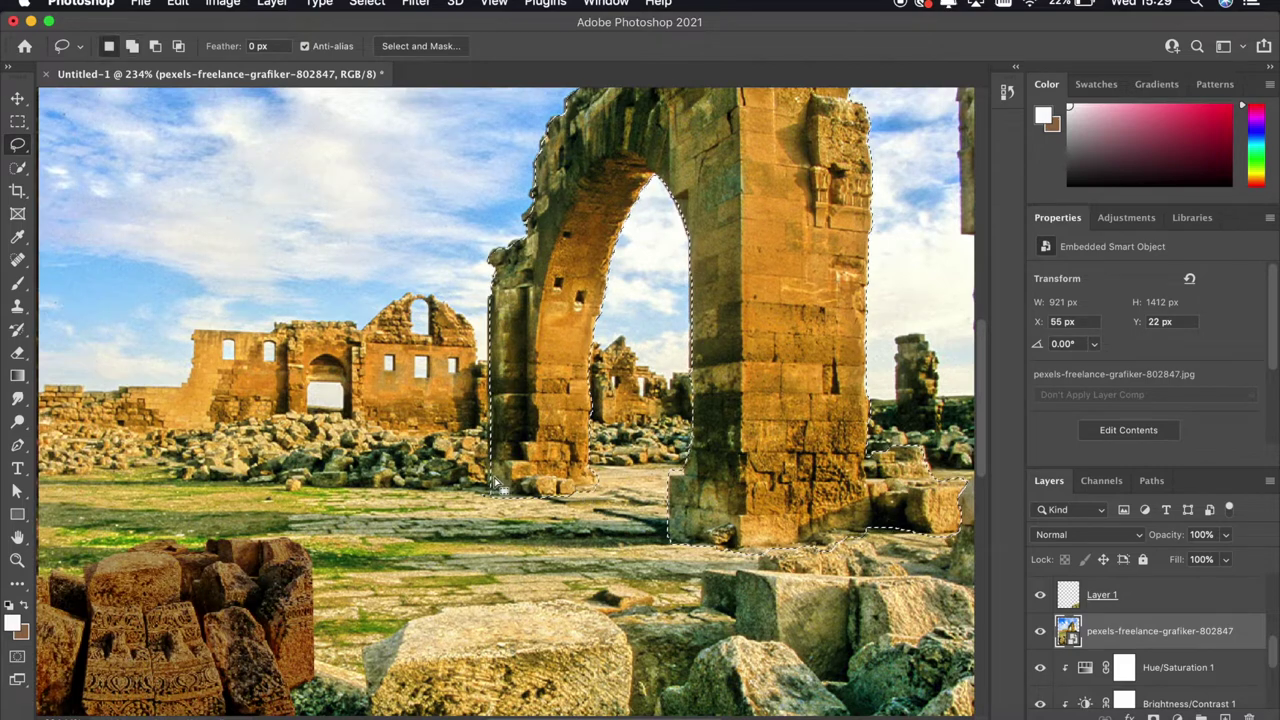
pyautogui.scroll(5, 495, 512)
pyautogui.hscroll(1, 495, 512)
# Add the arch's left edge and top stones to the selection, then shrink and rotate the arch
pyautogui.press('shift')
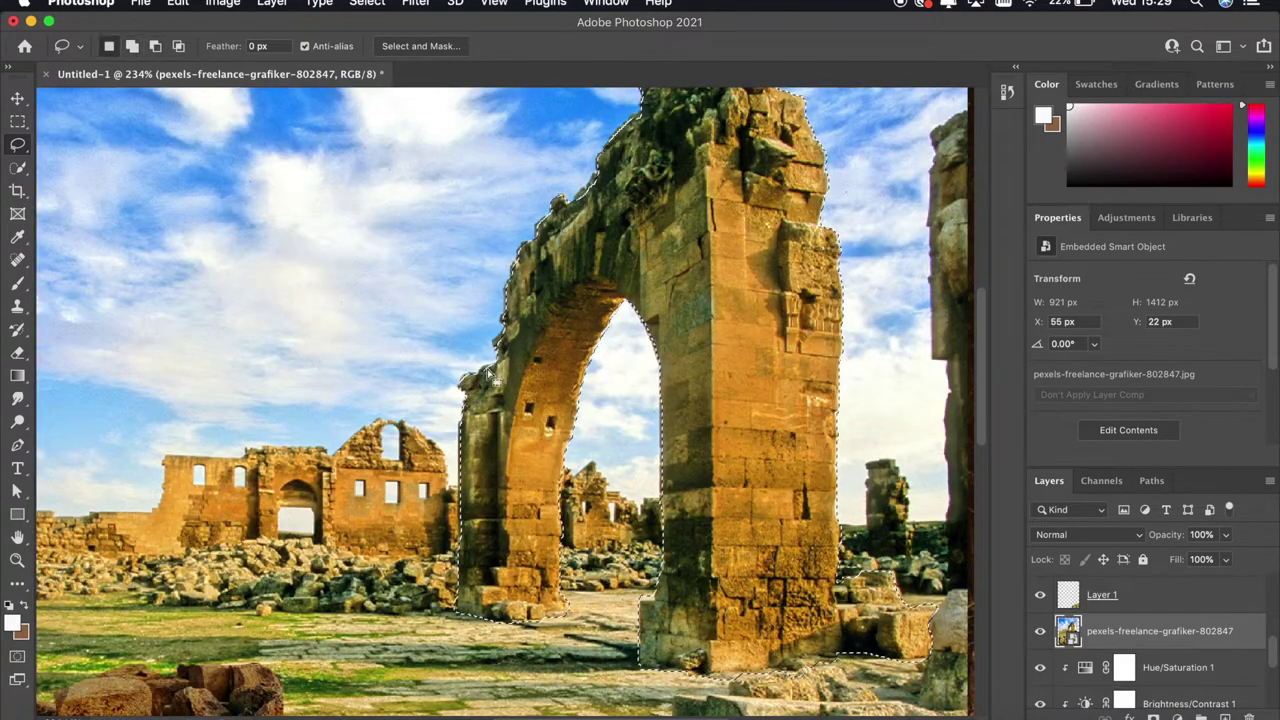
pyautogui.scroll(4, 470, 530)
pyautogui.hscroll(2, 470, 530)
pyautogui.press('shift')
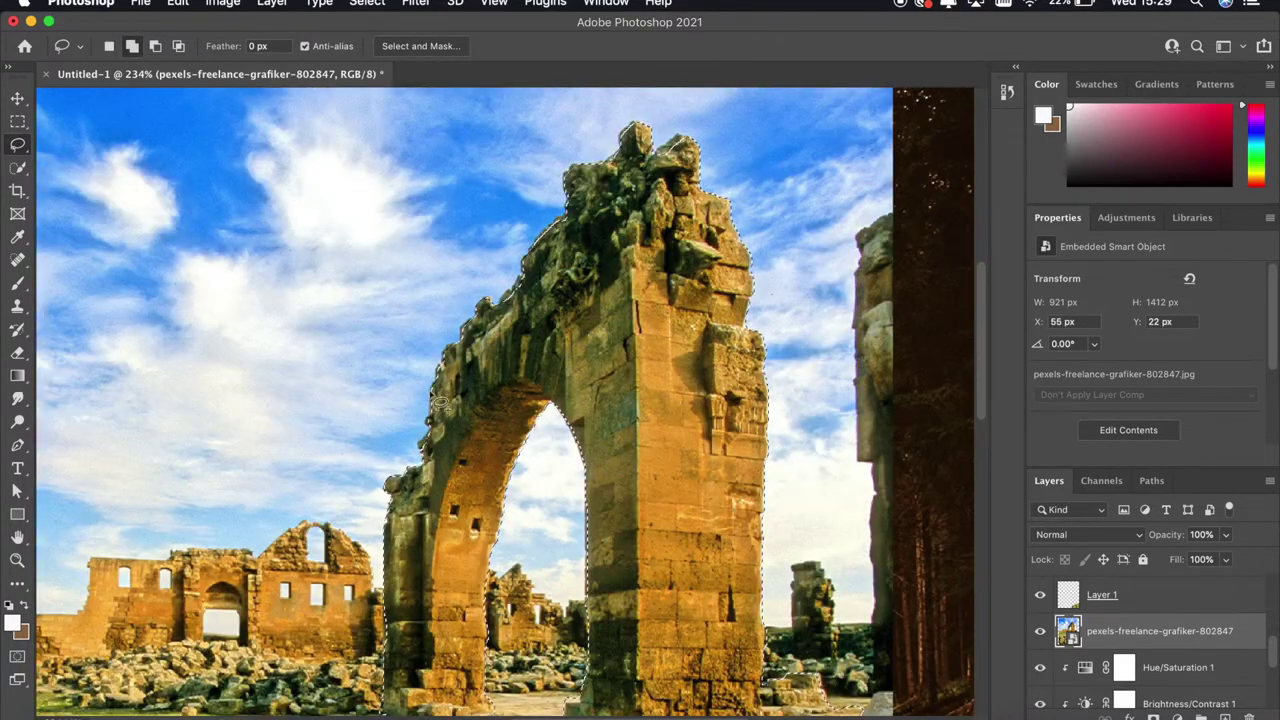
pyautogui.moveTo(447, 407); pyautogui.dragTo(655, 135)
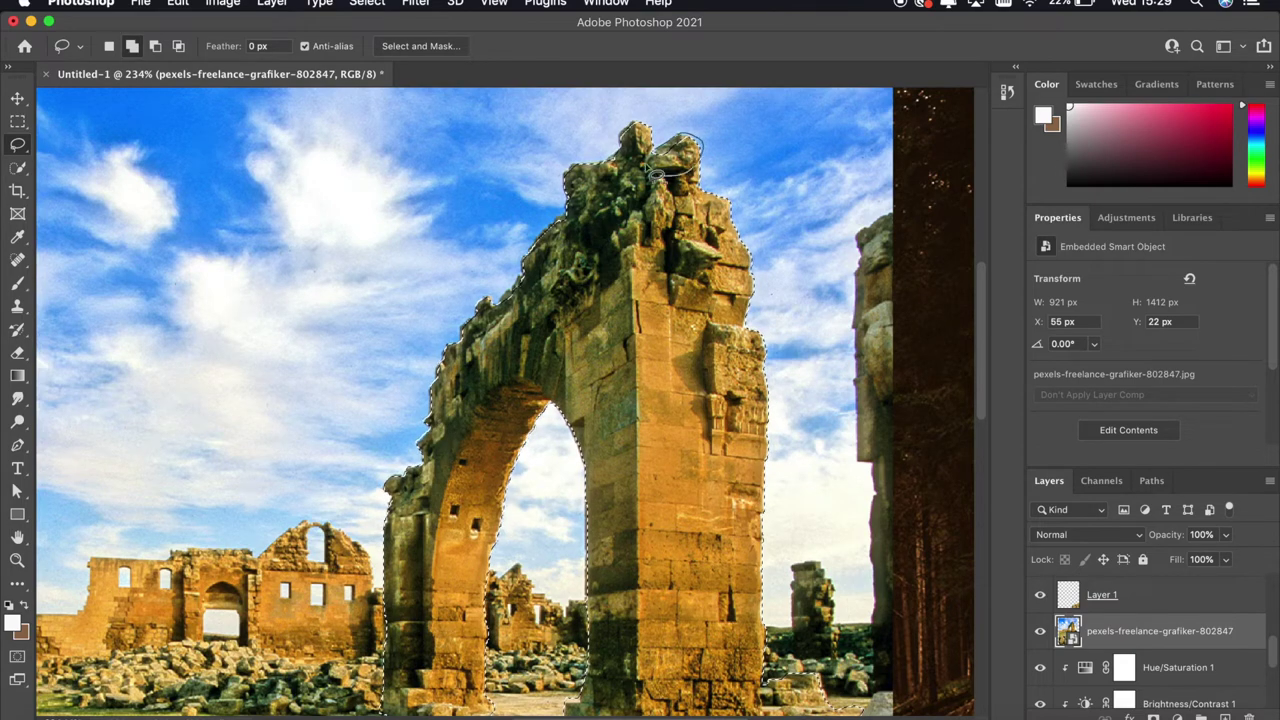
pyautogui.moveTo(623, 170); pyautogui.dragTo(579, 182)
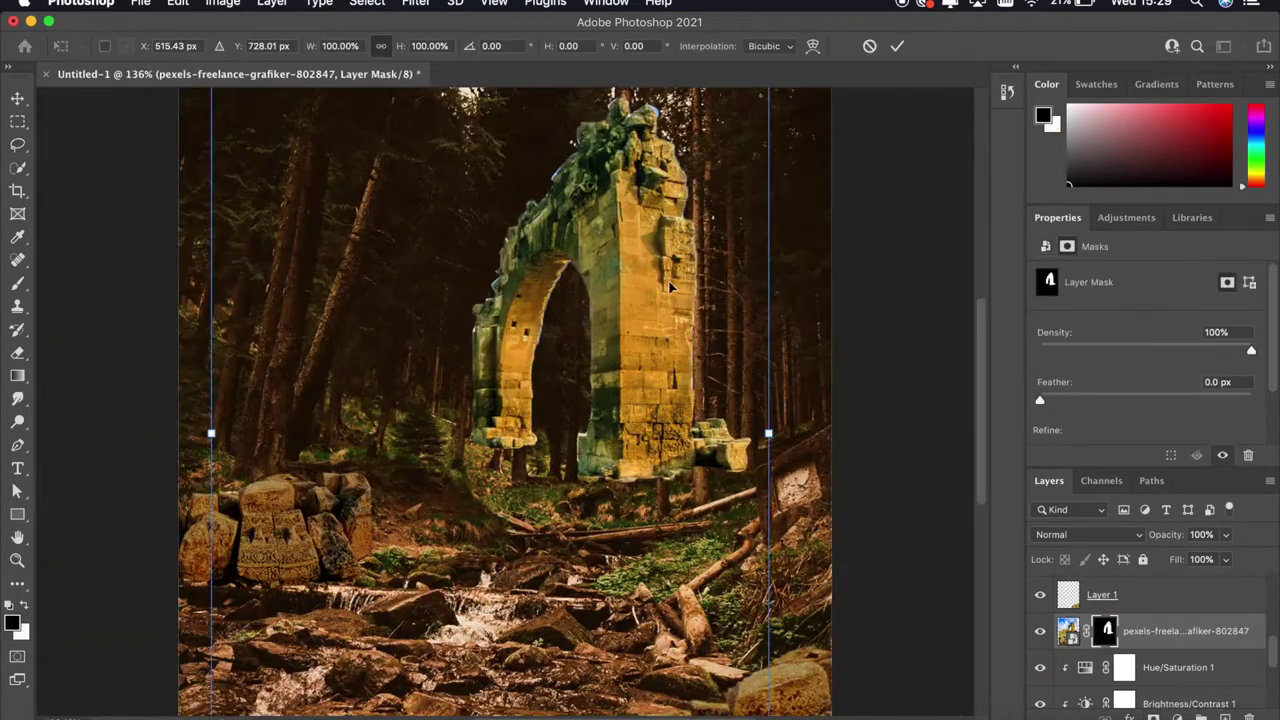
pyautogui.moveTo(740, 163); pyautogui.dragTo(690, 235)
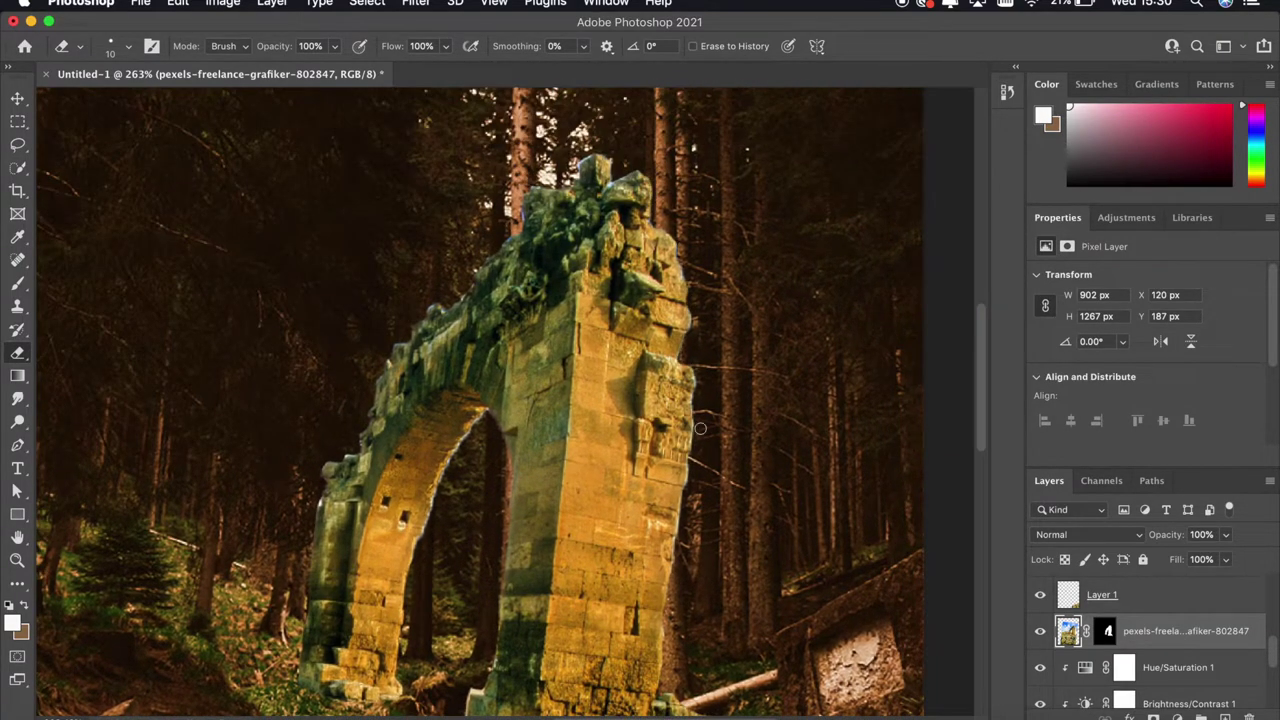
pyautogui.scroll(-8, 483, 424)
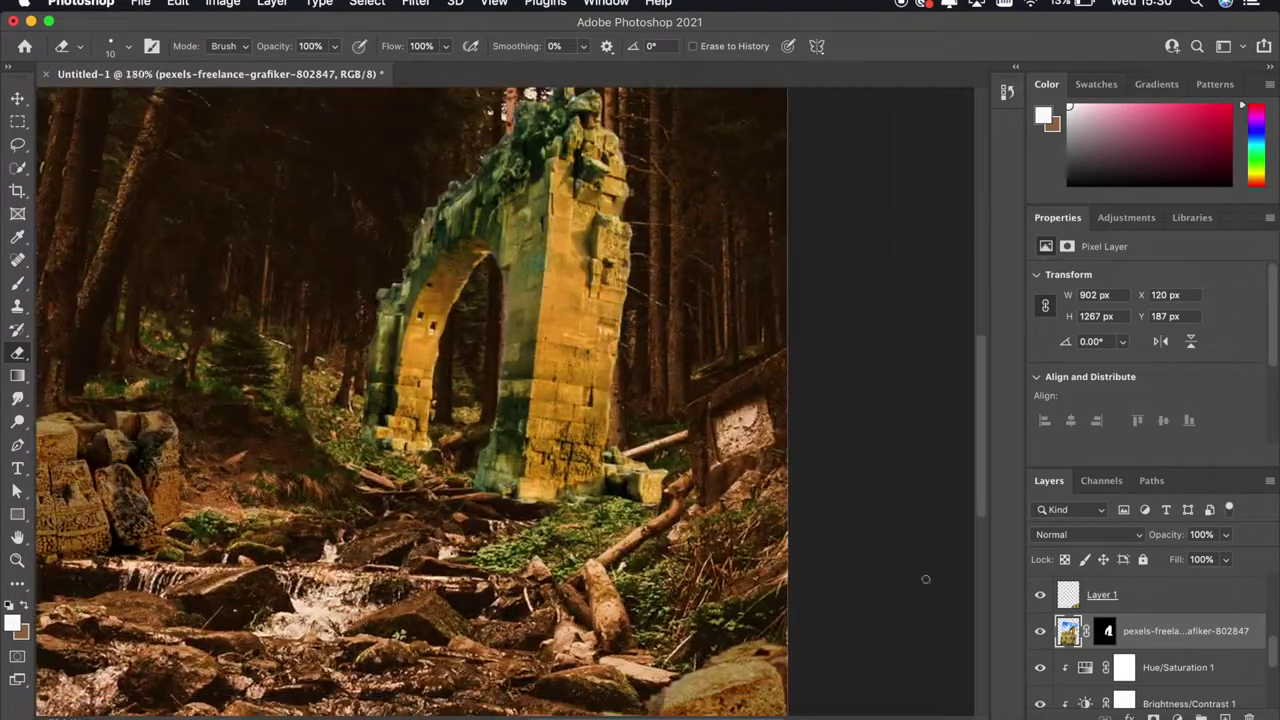
# Warm the arch toward red with Color Balance and darken it with Brightness/Contrast (-44)
pyautogui.click(1176, 717)
pyautogui.click(1160, 531)
pyautogui.moveTo(1122, 317); pyautogui.dragTo(1175, 317)
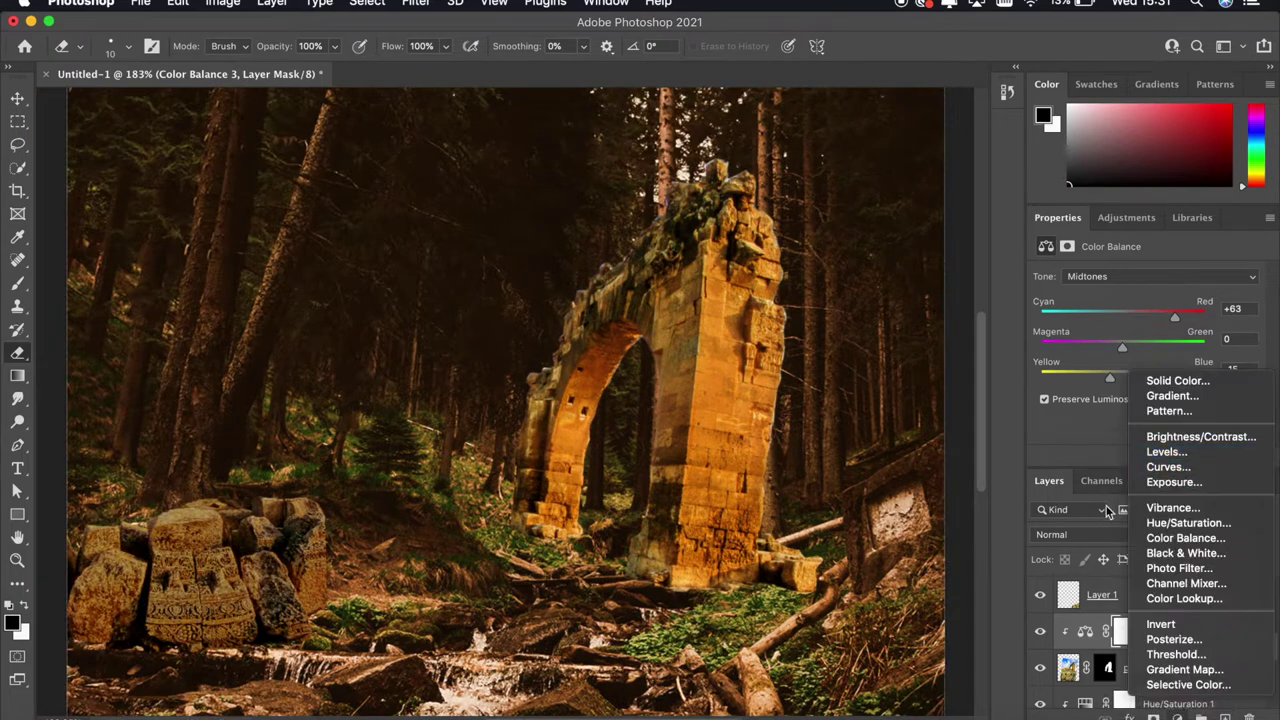
pyautogui.click(1200, 436)
pyautogui.moveTo(1145, 327); pyautogui.dragTo(1113, 330)
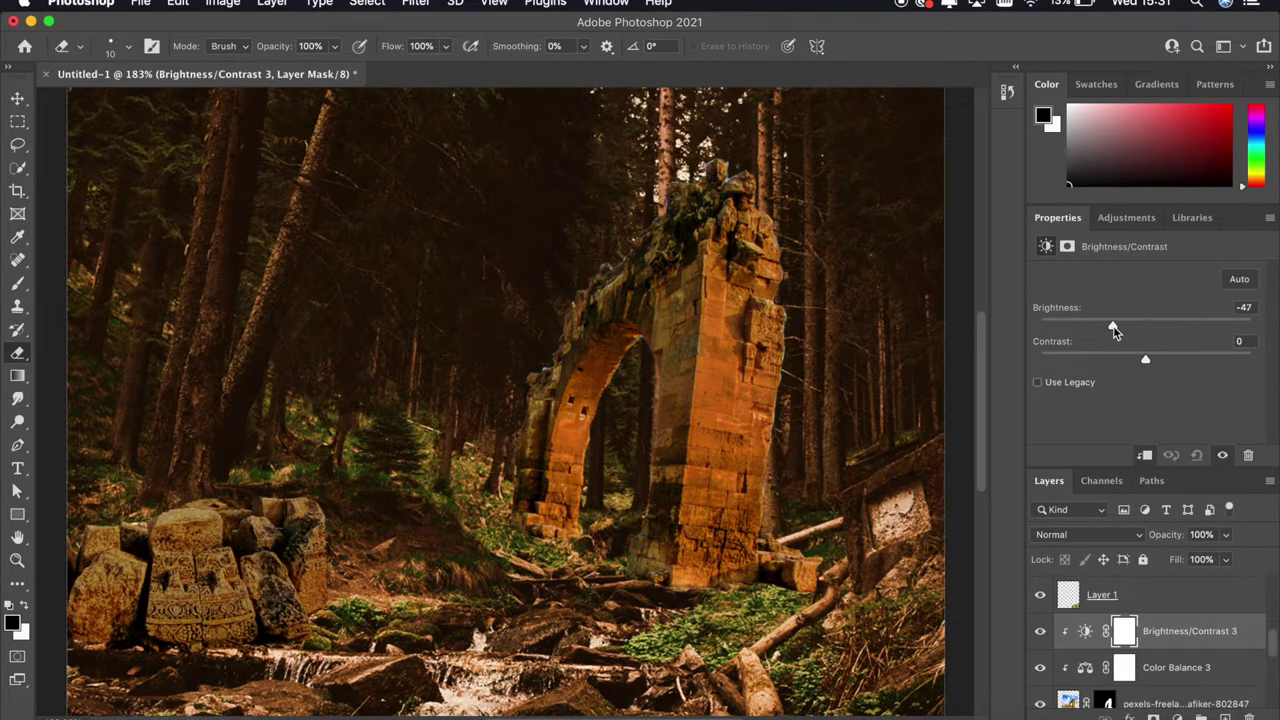
# Discard an extra Brightness/Contrast layer and add a Levels adjustment with output white 166
pyautogui.click(1176, 717)
pyautogui.click(1200, 436)
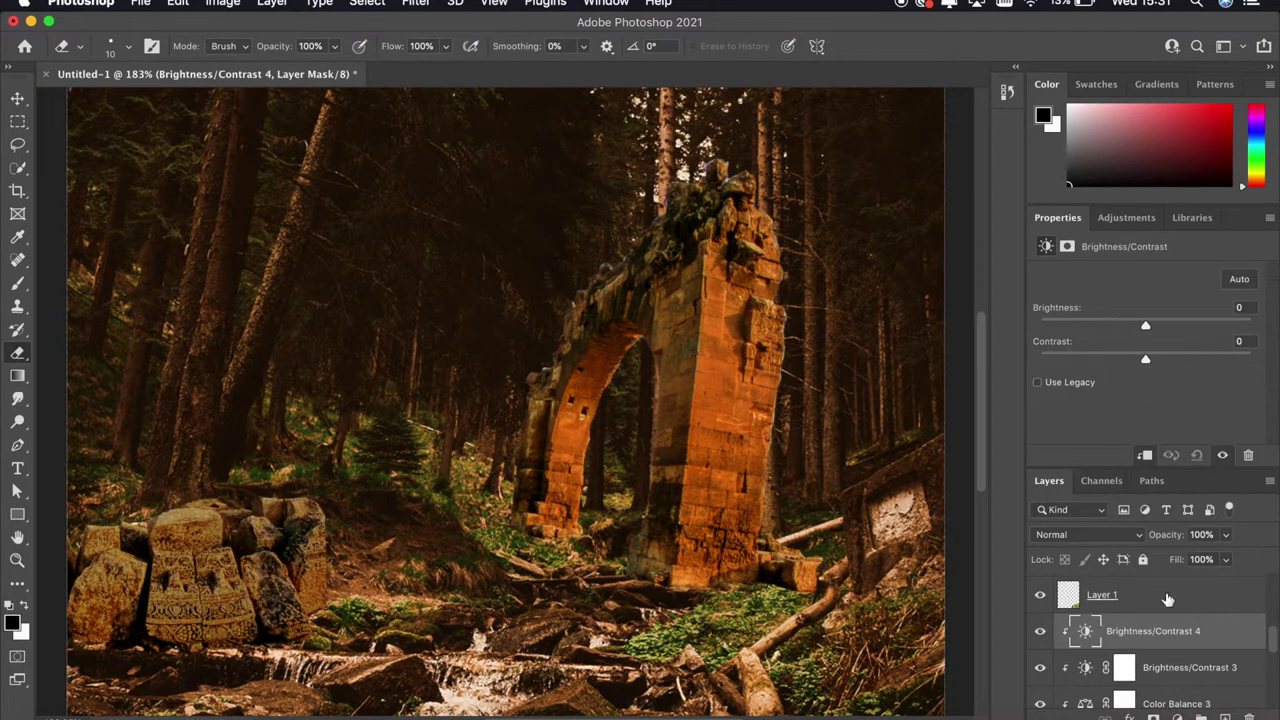
pyautogui.hotkey('ctrl', 'z')
pyautogui.click(1176, 717)
pyautogui.click(1200, 447)
pyautogui.moveTo(1255, 388); pyautogui.dragTo(1190, 390)
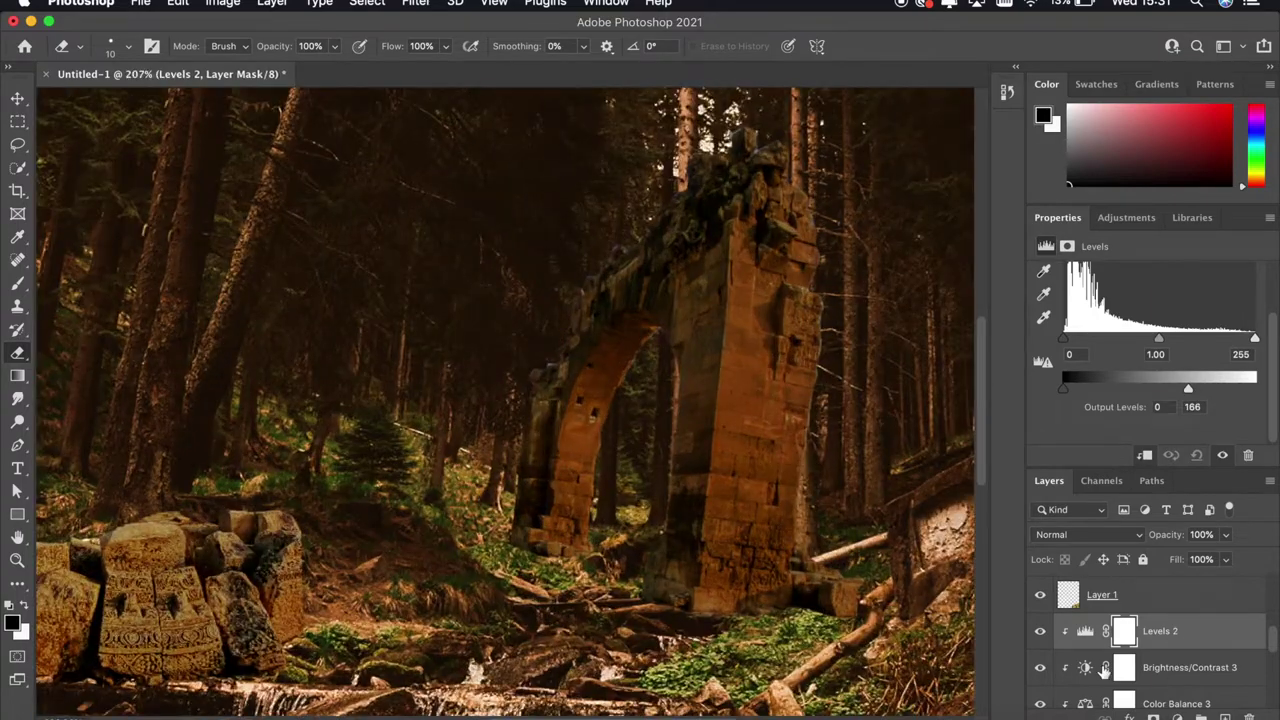
pyautogui.click(1190, 667)
pyautogui.hotkey('ctrl', '0')
pyautogui.hotkey('ctrl', '0')
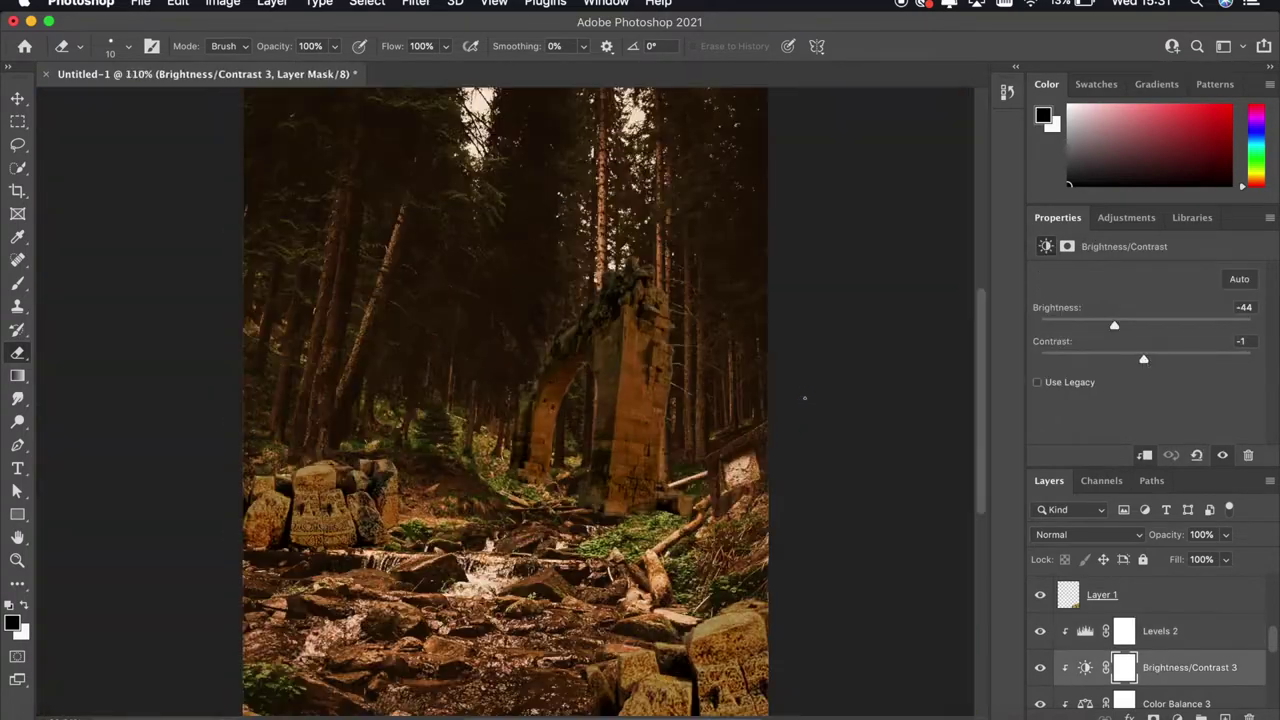
pyautogui.click(1160, 631)
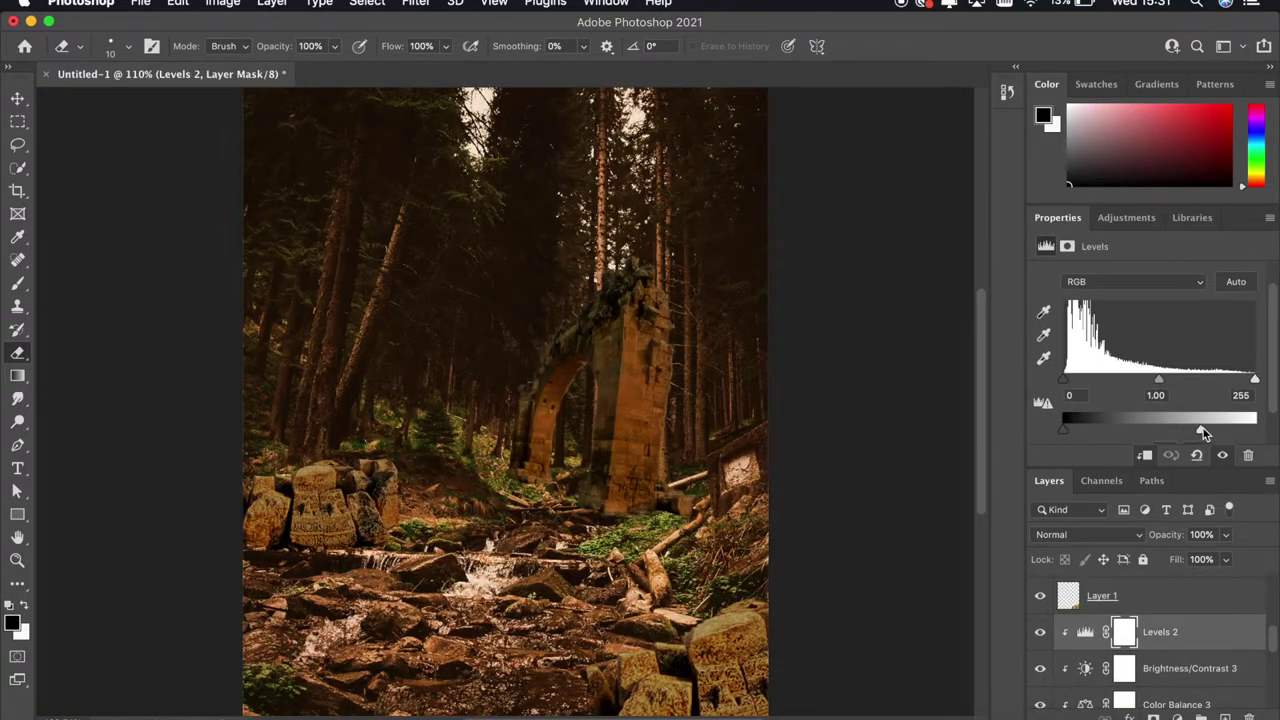
# Target the forest photo's layer mask and set up a smaller brush to refine it near the logs
pyautogui.scroll(-3, 271, 263)
pyautogui.press('v')
pyautogui.scroll(5, 271, 263)
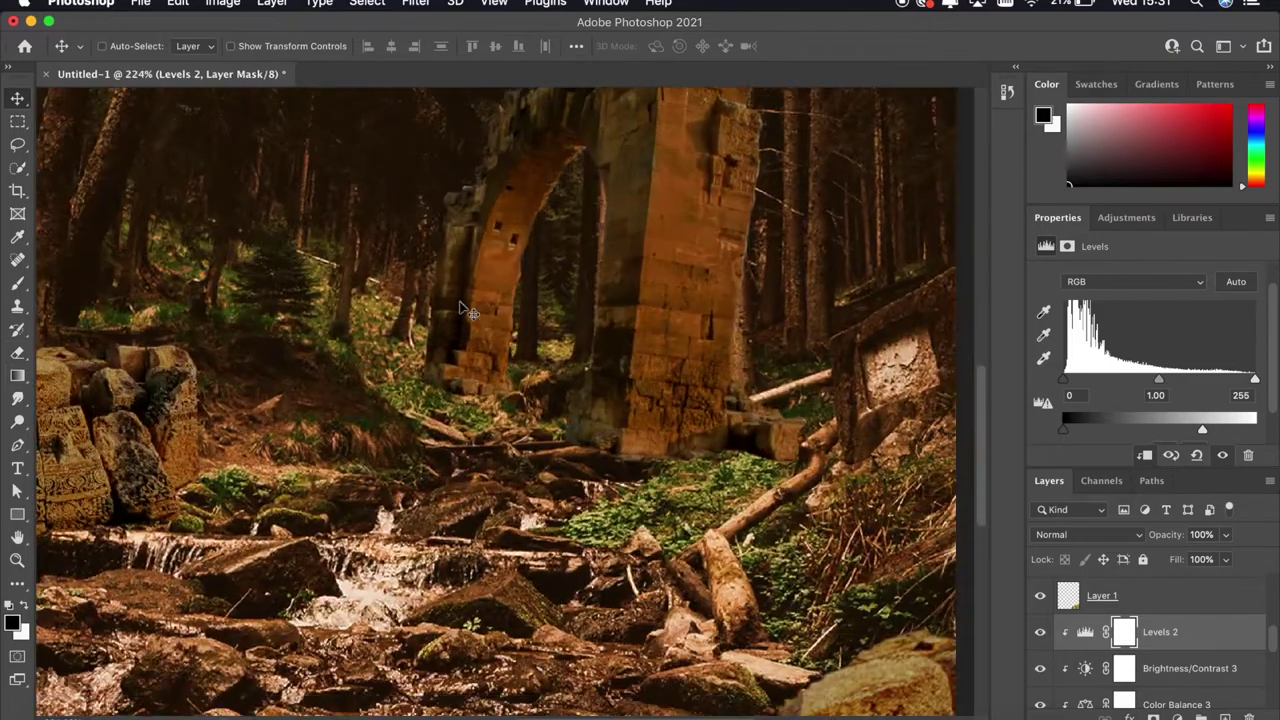
pyautogui.click(463, 308)
pyautogui.click(1104, 643)
pyautogui.press('b')
pyautogui.scroll(2, 427, 493)
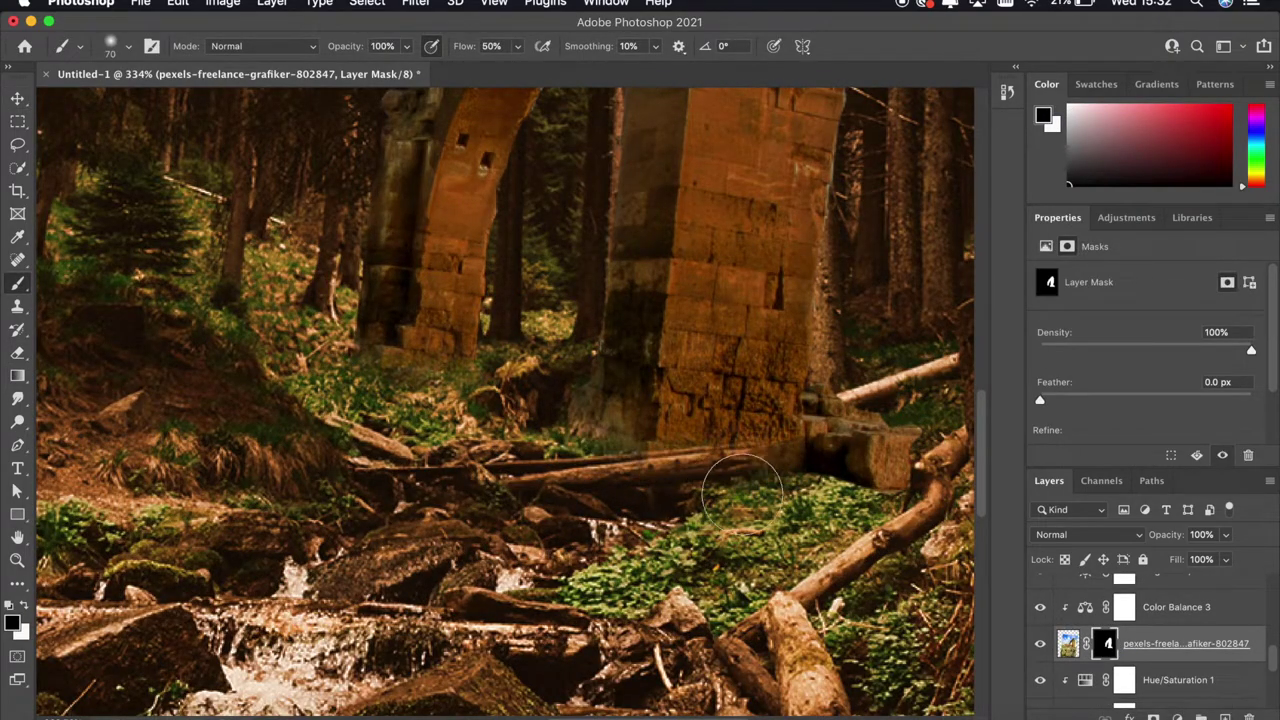
pyautogui.scroll(-5, 793, 505)
pyautogui.scroll(5, 687, 483)
pyautogui.press('[')
pyautogui.press('[')
pyautogui.press('[')
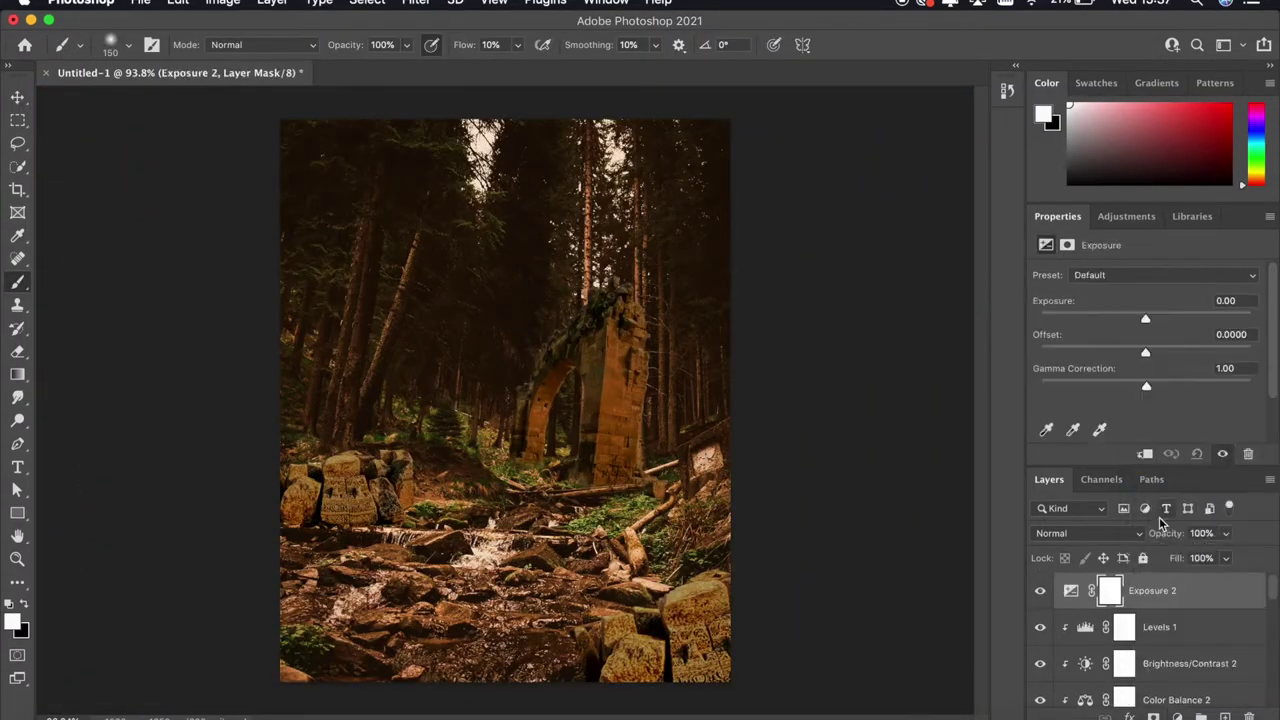
# Set the Exposure to -5.88, invert its mask, and paint shadow onto the rock pile
pyautogui.moveTo(1146, 320); pyautogui.dragTo(1077, 318)
pyautogui.hotkey('ctrl', 'i')
pyautogui.scroll(5, 357, 414)
pyautogui.press('[')
pyautogui.press('[')
pyautogui.press('[')
pyautogui.moveTo(357, 414)
pyautogui.mouseDown()
pyautogui.moveTo(733, 405)
pyautogui.moveTo(511, 453)
pyautogui.mouseUp()
pyautogui.moveTo(372, 348); pyautogui.dragTo(790, 360)
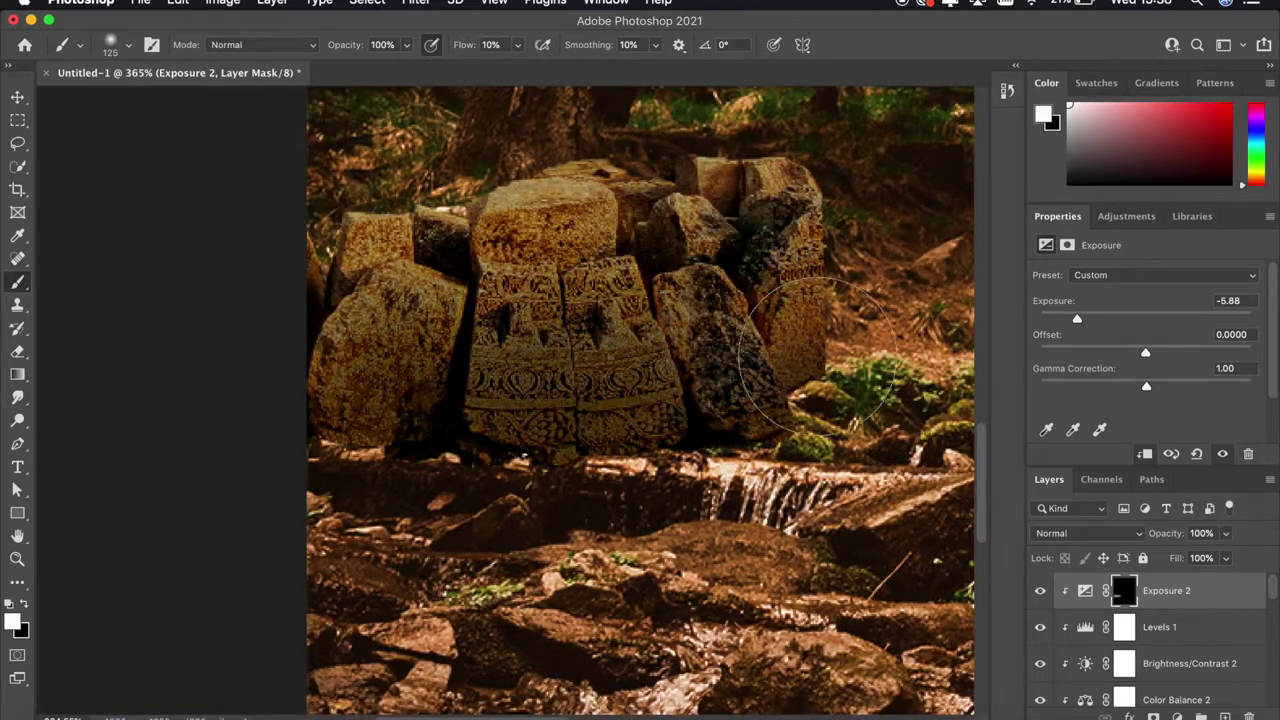
pyautogui.scroll(-5, 286, 443)
pyautogui.scroll(5, 286, 443)
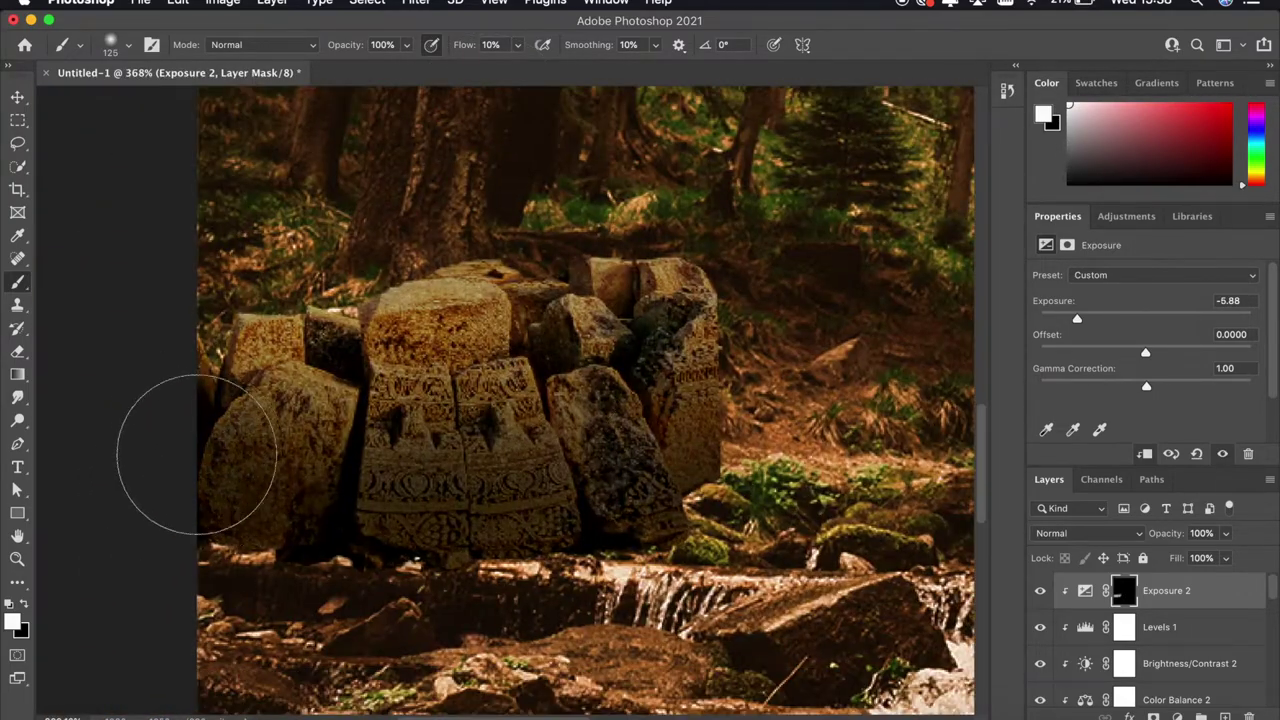
pyautogui.scroll(-5, 196, 455)
pyautogui.scroll(2, 450, 400)
# Add an Exposure at -6.89 clipped to the Layer 1 copy rocks, with an inverted mask
pyautogui.click(1150, 585)
pyautogui.click(1177, 717)
pyautogui.click(1166, 483)
pyautogui.hotkey('ctrl', 'alt', 'g')
pyautogui.moveTo(1146, 318); pyautogui.dragTo(1074, 318)
pyautogui.hotkey('ctrl', 'i')
pyautogui.scroll(2, 643, 529)
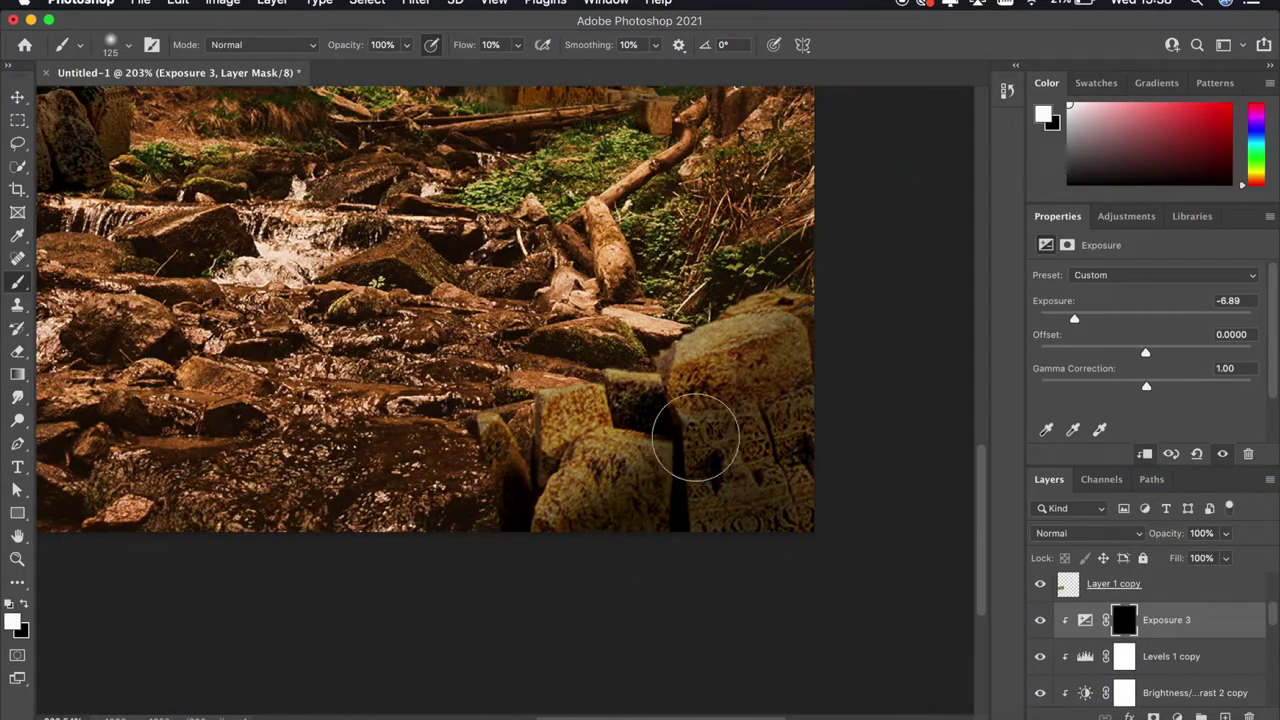
pyautogui.scroll(-5, 565, 578)
pyautogui.scroll(5, 586, 500)
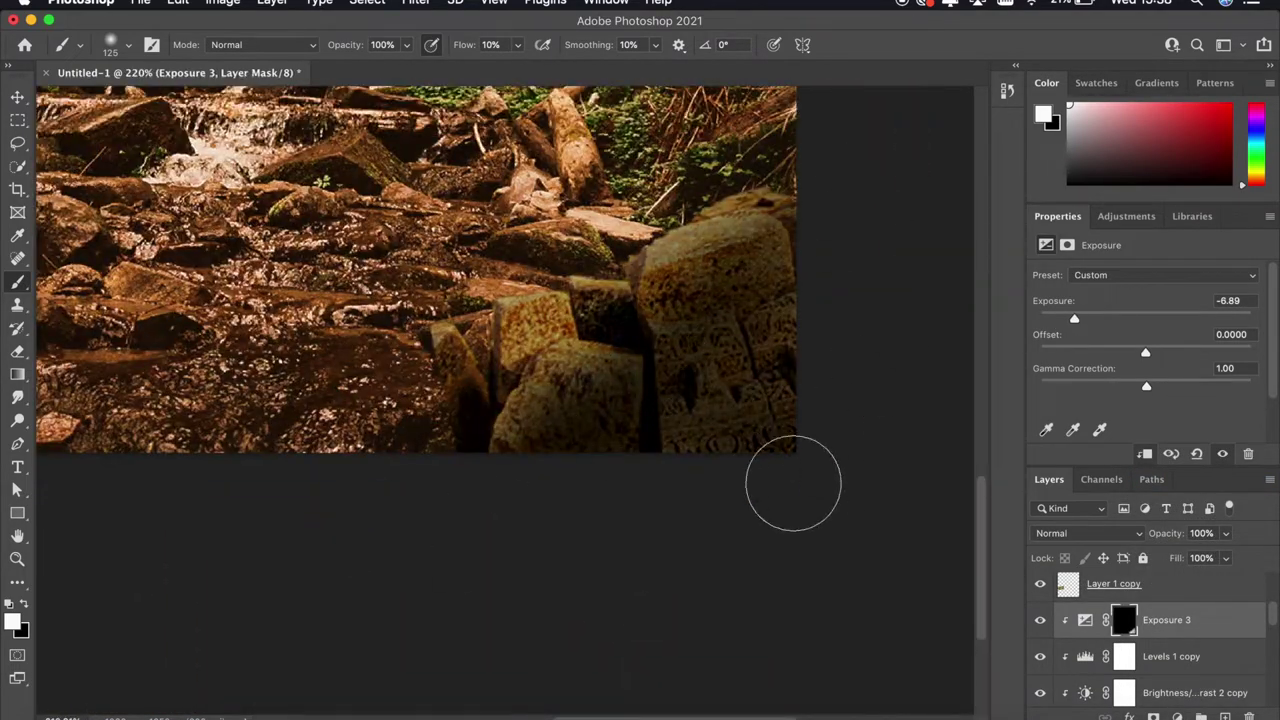
pyautogui.scroll(-5, 850, 450)
pyautogui.scroll(3, 891, 389)
pyautogui.scroll(2, 923, 145)
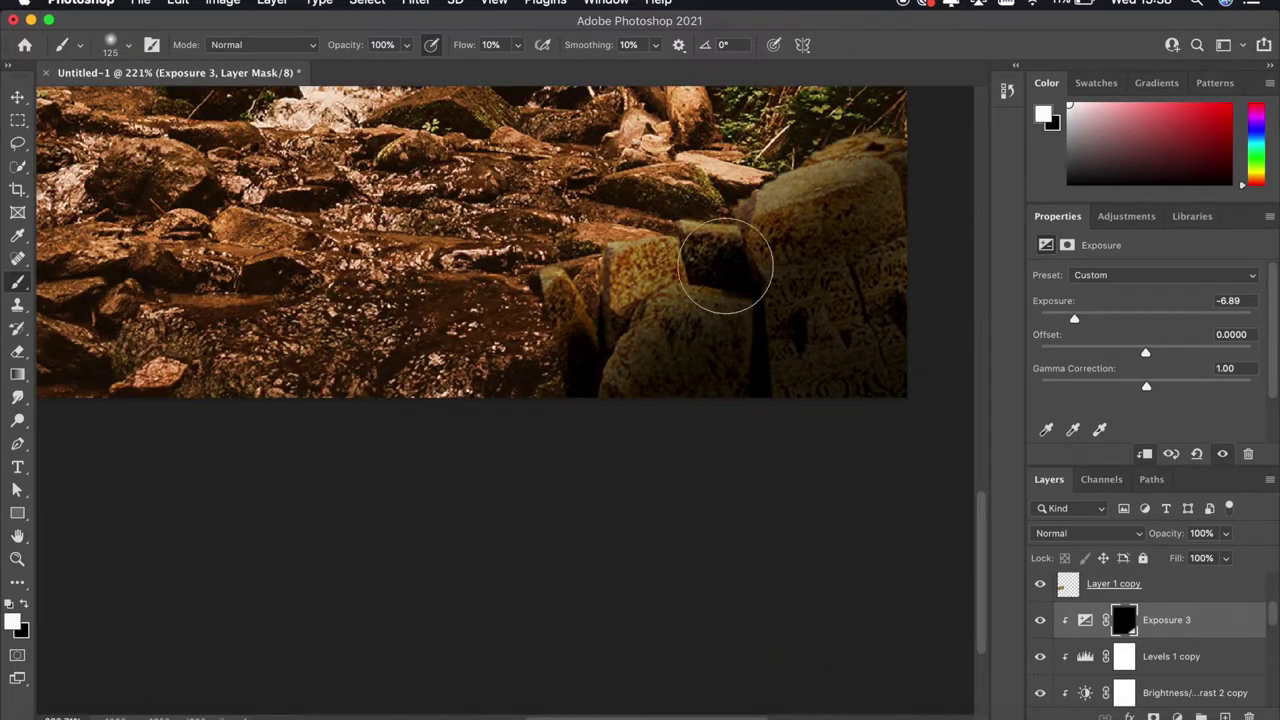
pyautogui.scroll(-5, 823, 323)
pyautogui.scroll(3, 823, 323)
pyautogui.scroll(3, 1171, 597)
# Add an Exposure at -6.22 above the arch's Levels 2 and invert its mask
pyautogui.click(1160, 594)
pyautogui.click(1177, 717)
pyautogui.click(1175, 487)
pyautogui.moveTo(1145, 318); pyautogui.dragTo(1076, 318)
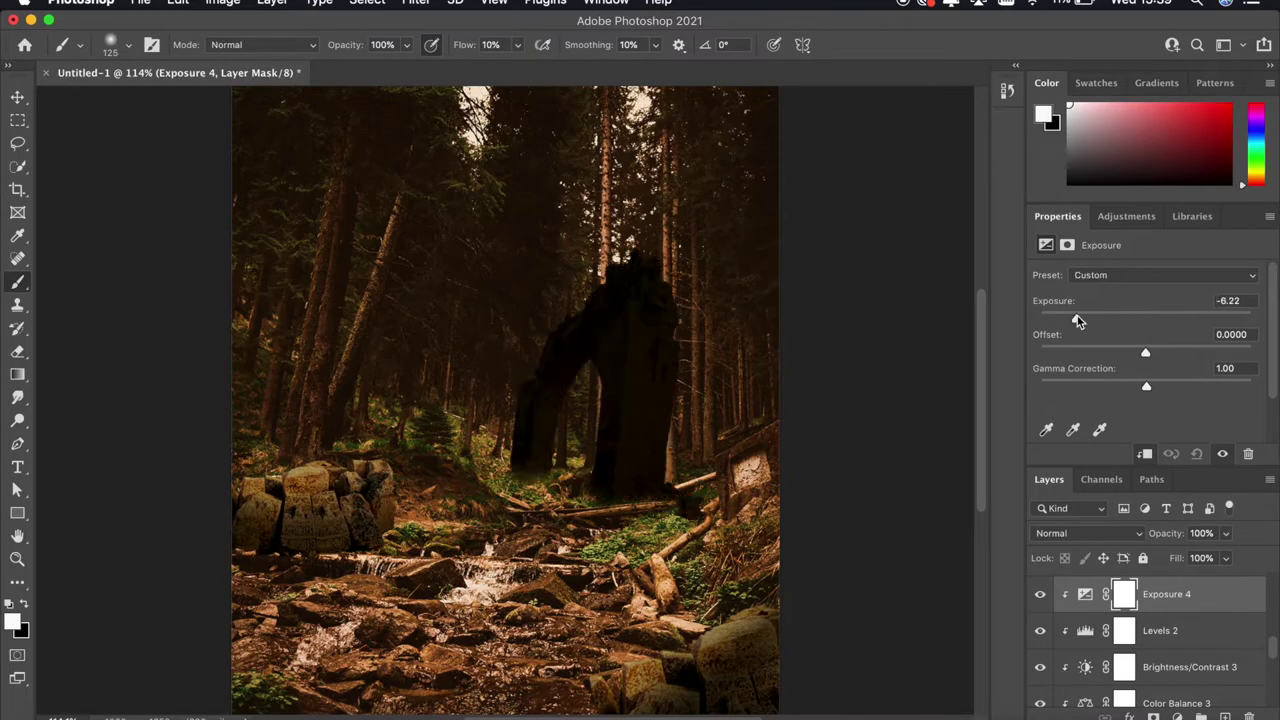
pyautogui.hotkey('ctrl', 'i')
# With a smaller brush, paint shadow onto the arch pillar through the -6.22 Exposure mask
pyautogui.scroll(3, 614, 300)
pyautogui.scroll(2, 614, 528)
pyautogui.scroll(-2, 707, 443)
pyautogui.scroll(3, 700, 400)
pyautogui.hscroll(-3, 650, 400)
pyautogui.press('[')
pyautogui.press('[')
pyautogui.press('[')
pyautogui.moveTo(610, 490)
pyautogui.mouseDown()
pyautogui.moveTo(612, 405)
pyautogui.moveTo(545, 215)
pyautogui.mouseUp()
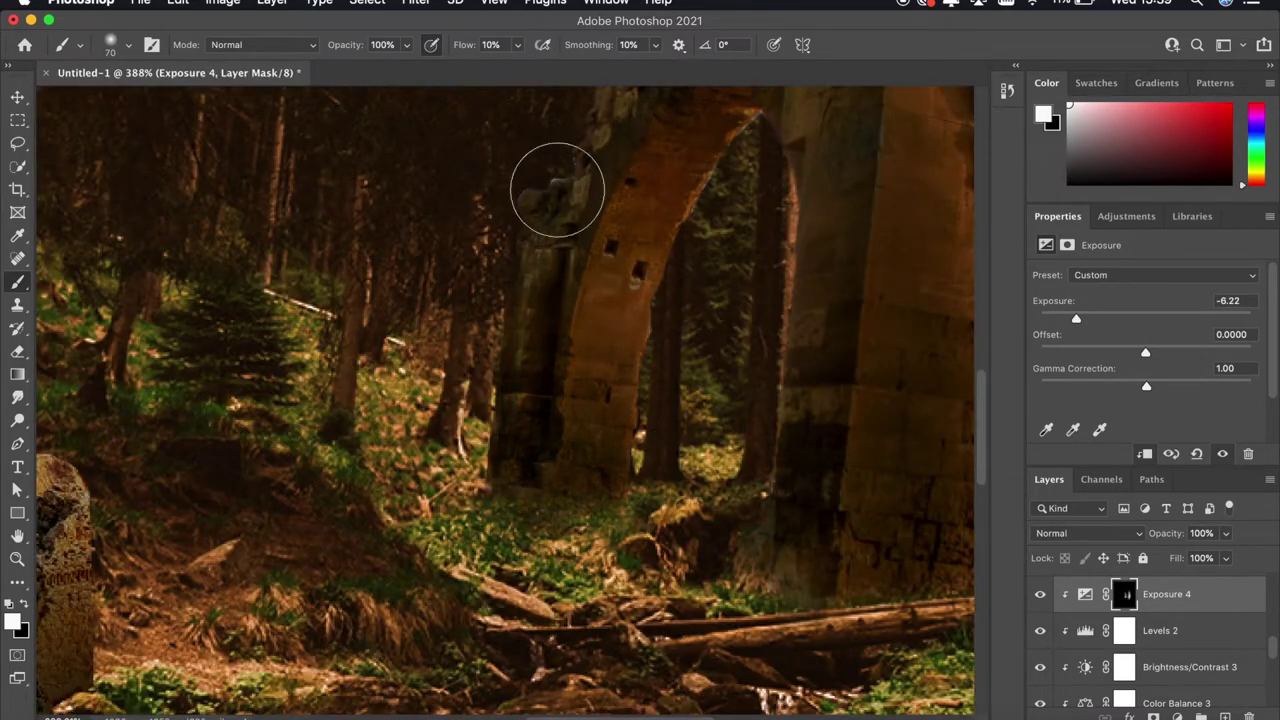
pyautogui.scroll(-5, 557, 100)
pyautogui.scroll(5, 681, 593)
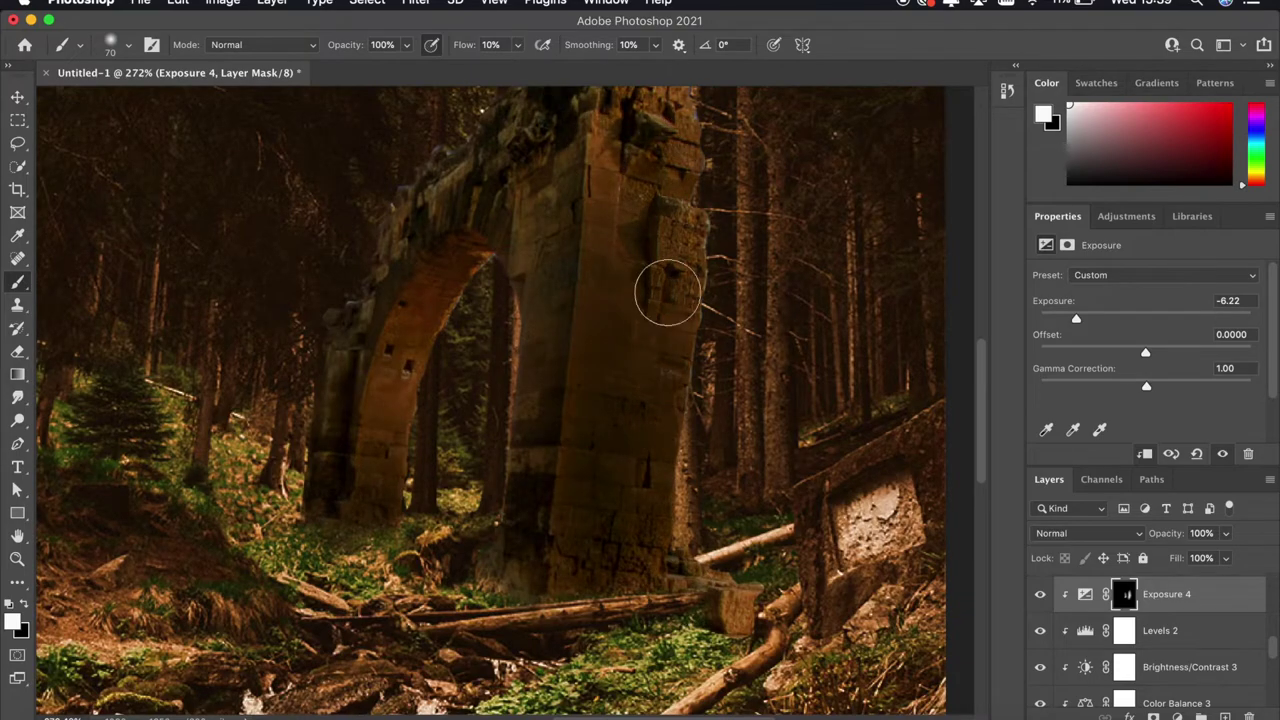
pyautogui.scroll(-5, 650, 280)
pyautogui.scroll(5, 600, 330)
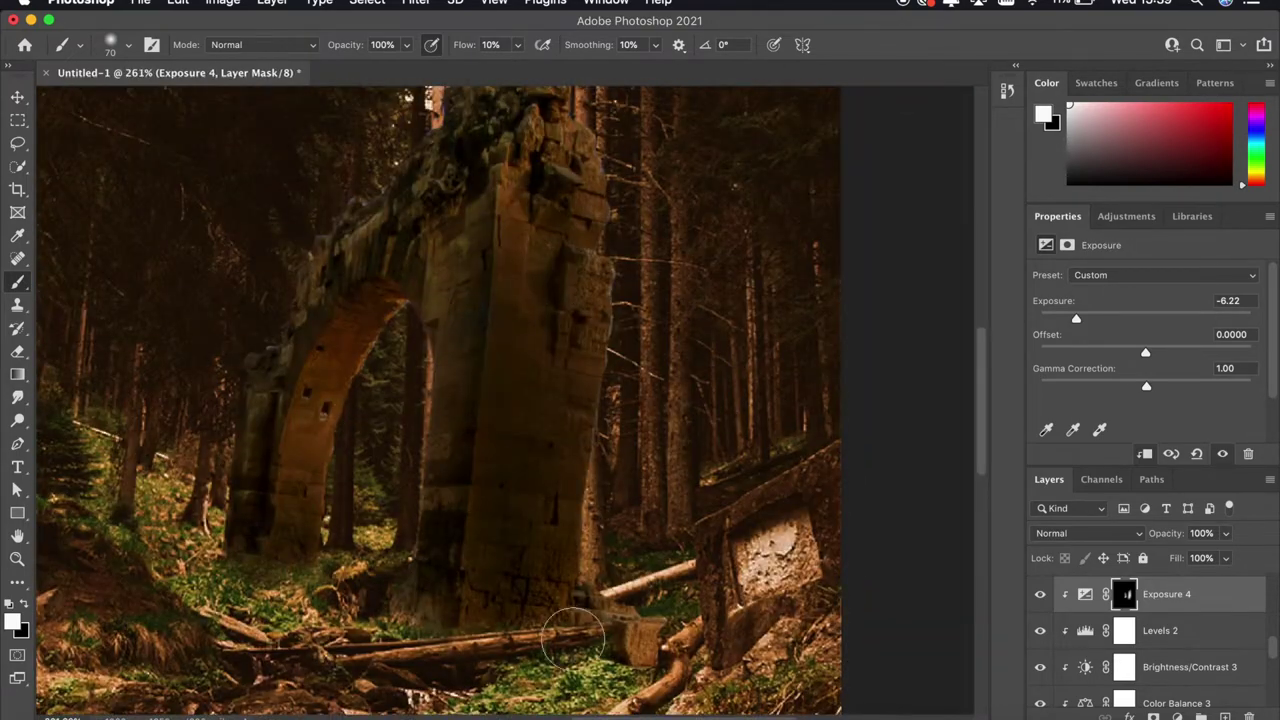
pyautogui.scroll(5, 440, 546)
# Enlarge the brush, swap the paint colour to white, and switch to the Move tool
pyautogui.press(']')
pyautogui.press(']')
pyautogui.press(']')
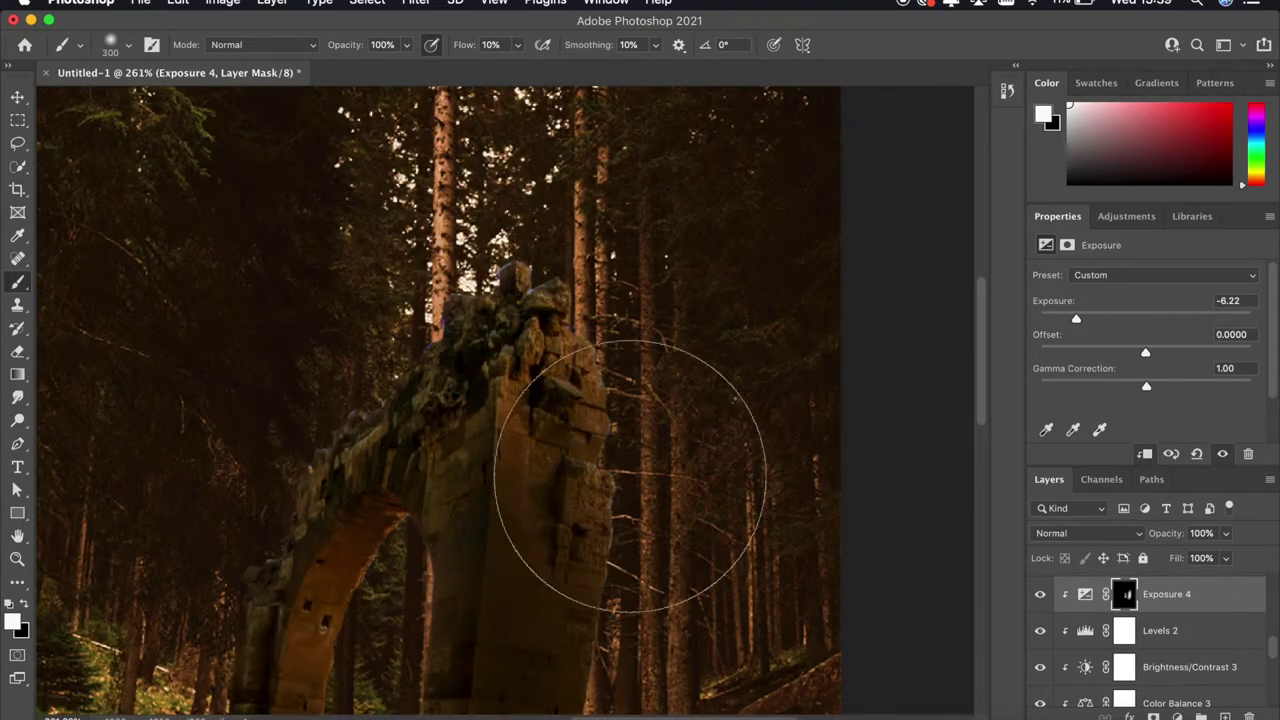
pyautogui.scroll(-5, 630, 475)
pyautogui.scroll(5, 731, 443)
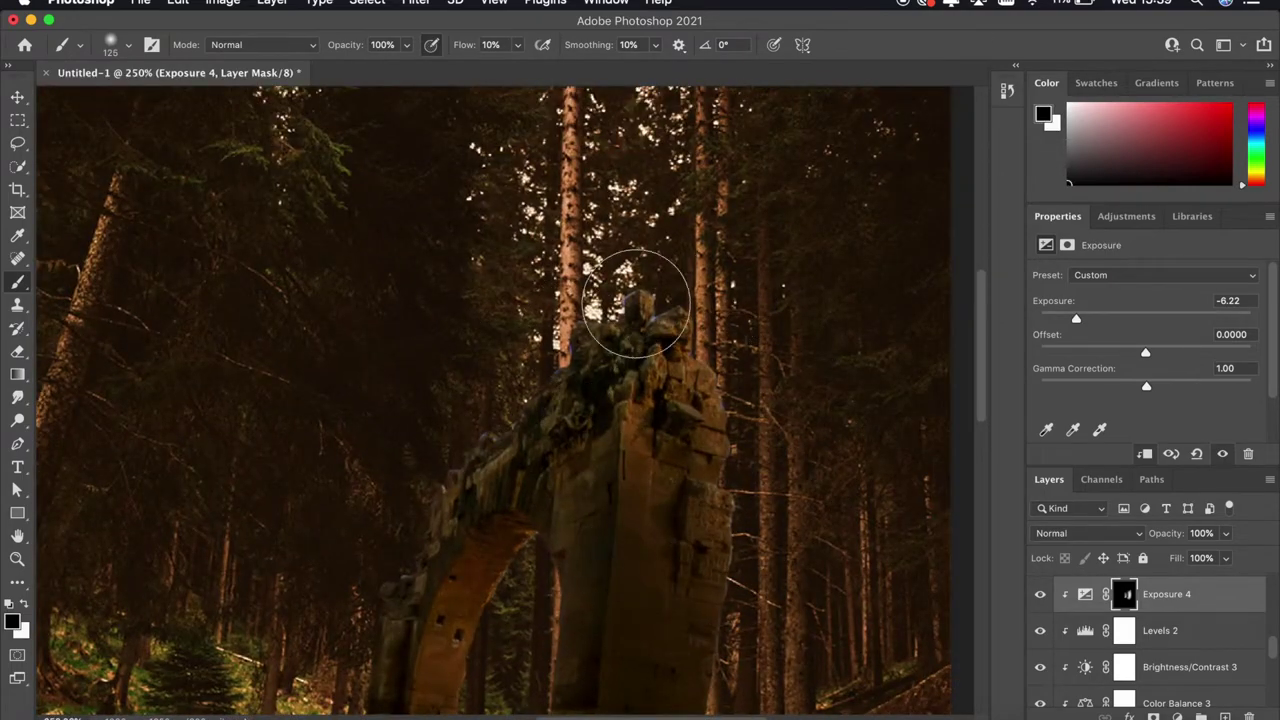
pyautogui.scroll(-3, 660, 300)
pyautogui.scroll(3, 740, 250)
pyautogui.press('x')
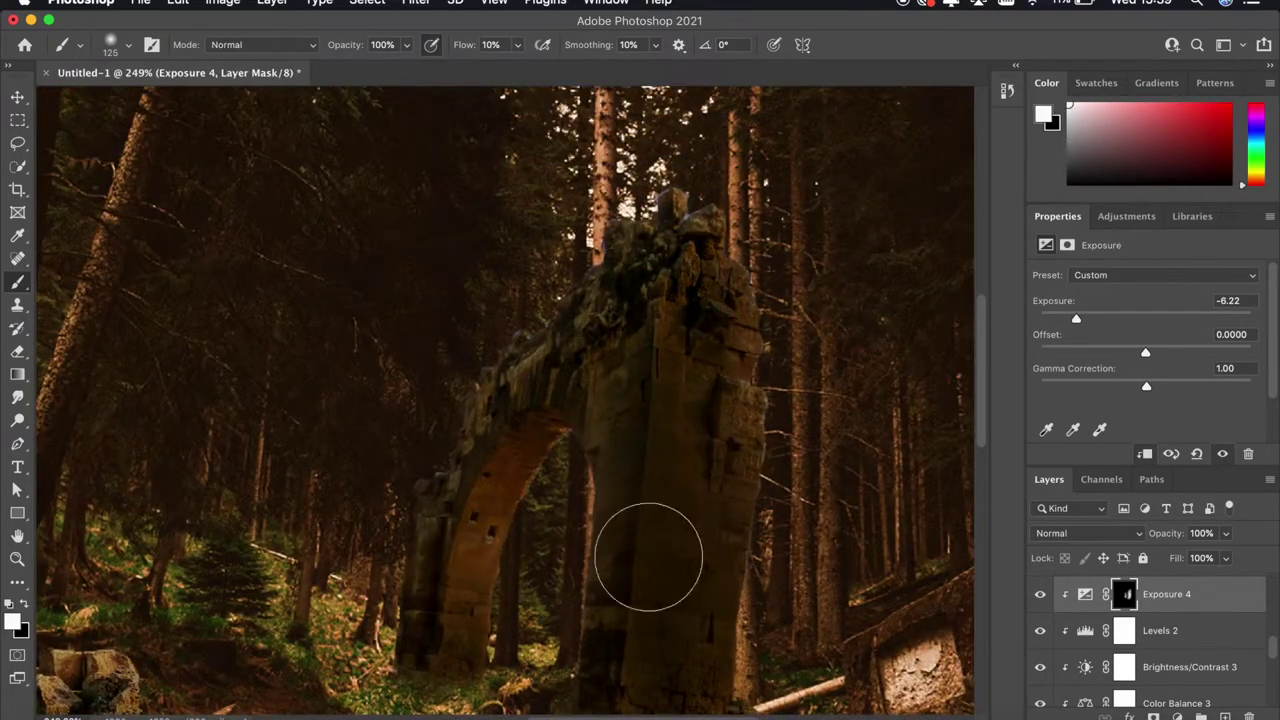
pyautogui.scroll(-5, 648, 557)
pyautogui.scroll(3, 737, 543)
pyautogui.press('v')
pyautogui.scroll(-1, 412, 257)
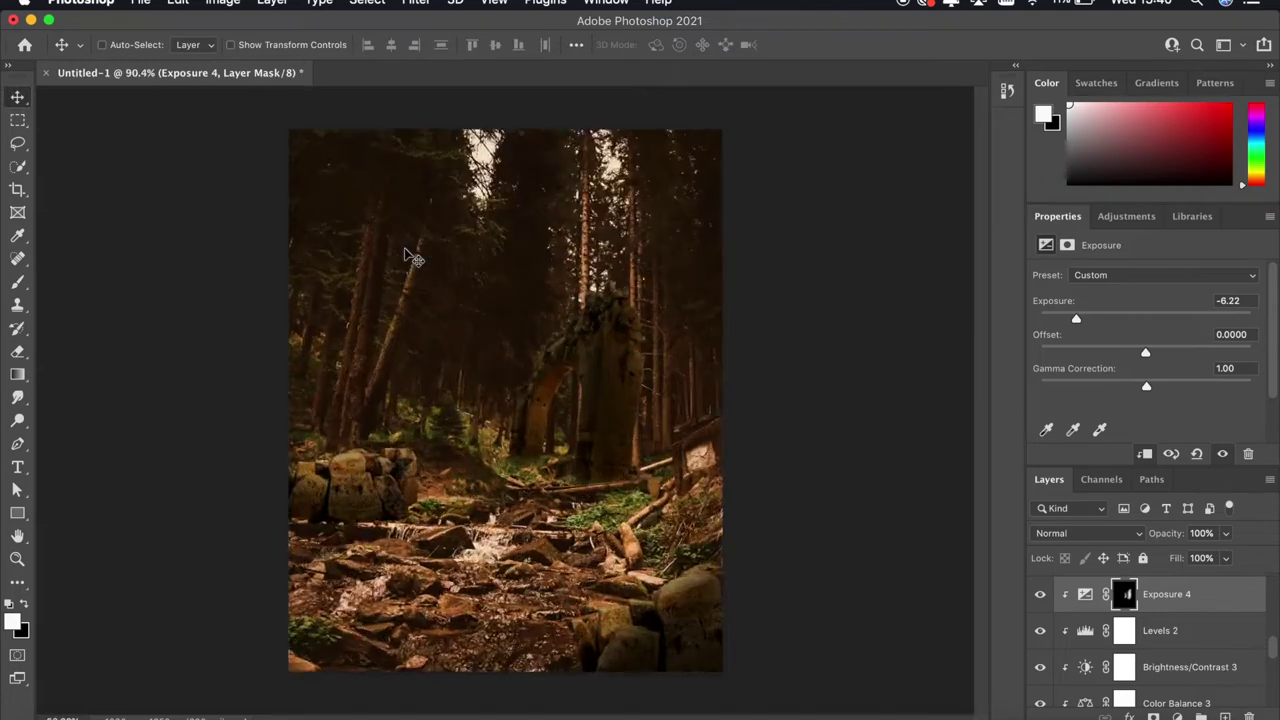
pyautogui.scroll(2, 412, 257)
pyautogui.scroll(-2, 1170, 620)
# Add an Exposure adjustment at -7.90 and invert its mask
pyautogui.click(1165, 576)
pyautogui.scroll(-1, 1188, 668)
pyautogui.click(1196, 717)
pyautogui.click(1171, 480)
pyautogui.moveTo(1146, 318); pyautogui.dragTo(1072, 318)
pyautogui.hotkey('ctrl', 'i')
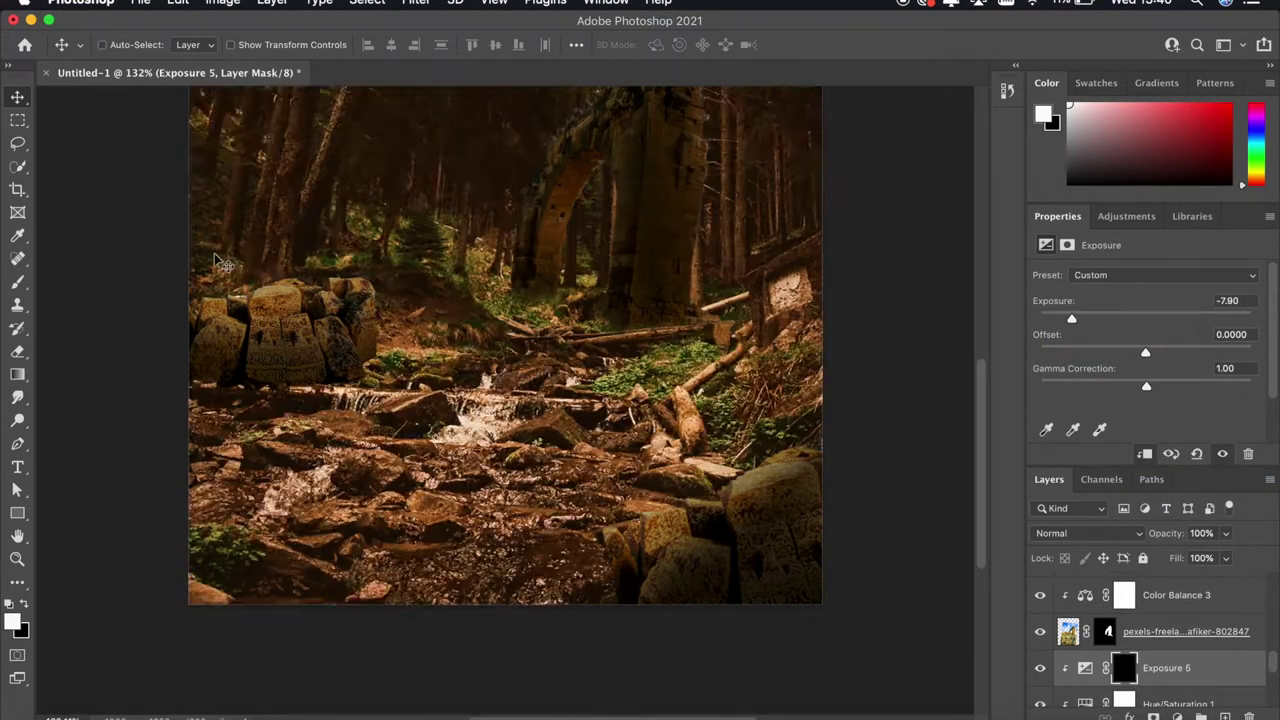
# Brush shadow onto the forest ground below the ruins, then pick an orange paint colour
pyautogui.press('b')
pyautogui.scroll(1, 222, 263)
pyautogui.scroll(1, 249, 317)
pyautogui.moveTo(436, 330); pyautogui.dragTo(363, 380)
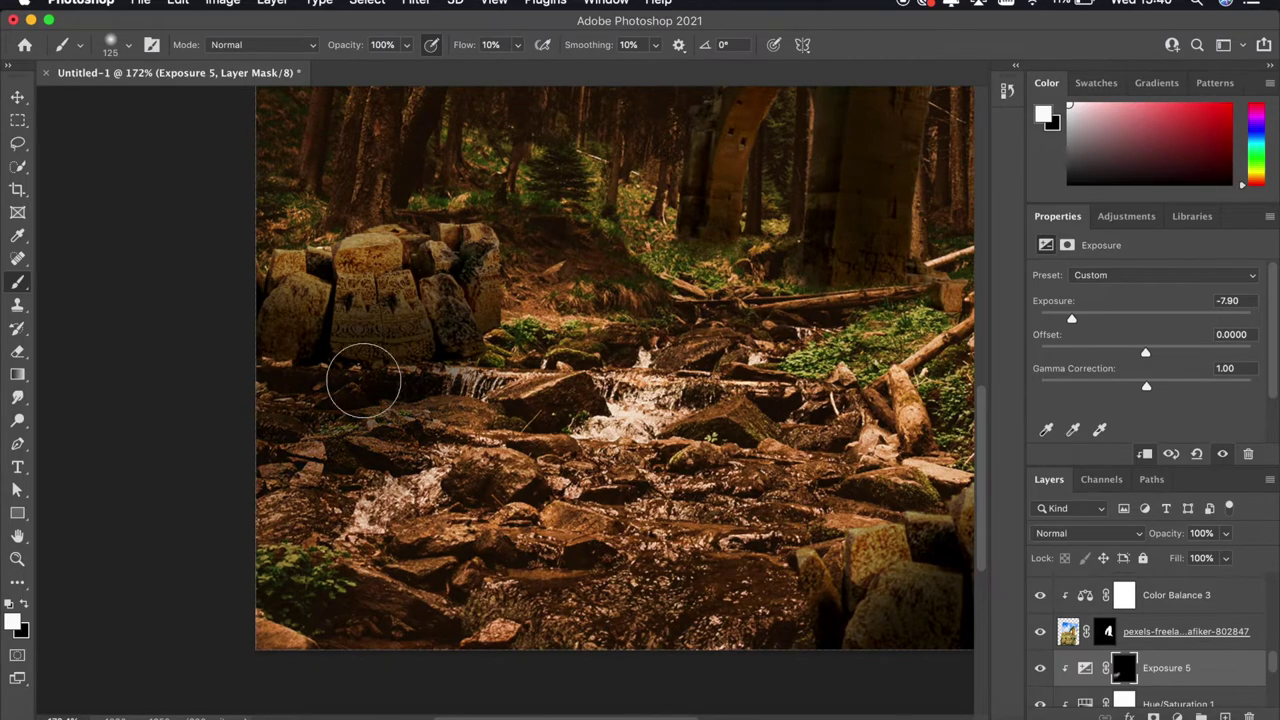
pyautogui.scroll(-5, 399, 350)
pyautogui.scroll(6, 506, 363)
pyautogui.press(']')
pyautogui.press(']')
pyautogui.press(']')
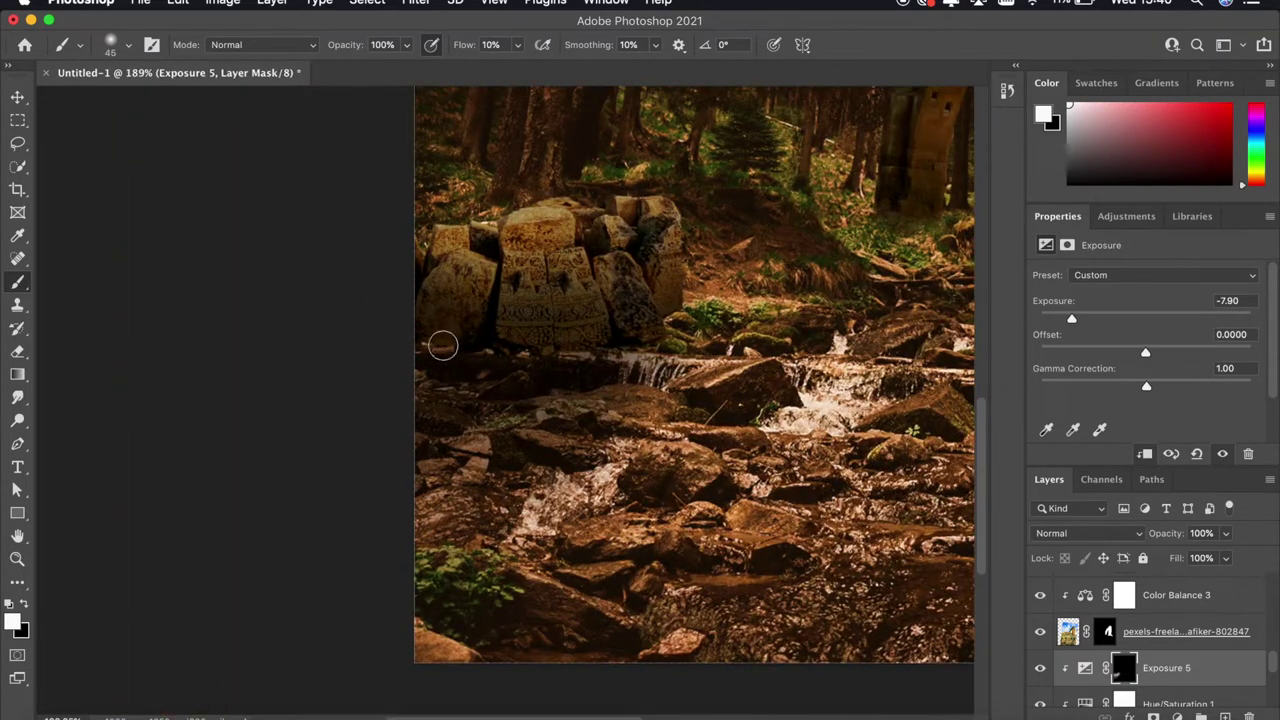
pyautogui.scroll(-5, 675, 315)
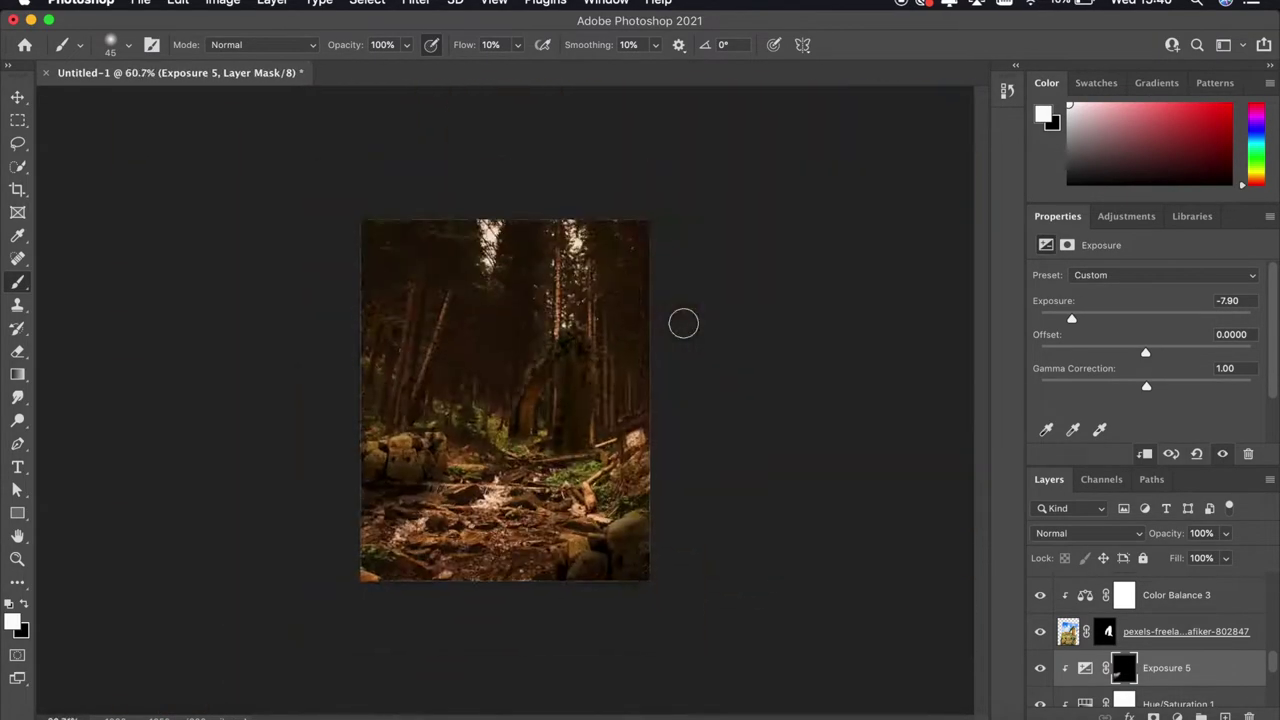
pyautogui.scroll(5, 640, 325)
pyautogui.scroll(3, 660, 370)
pyautogui.scroll(2, 591, 366)
pyautogui.scroll(-5, 937, 520)
pyautogui.scroll(6, 820, 488)
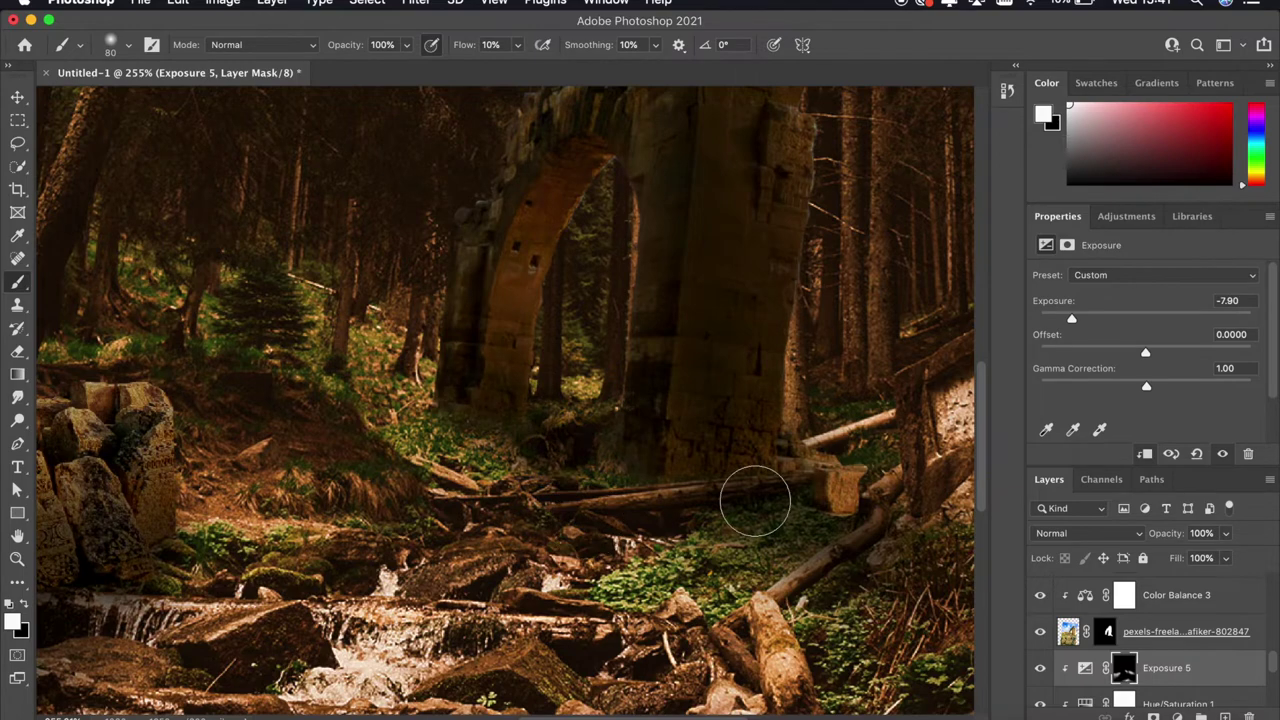
pyautogui.scroll(-5, 880, 560)
pyautogui.scroll(4, 686, 529)
pyautogui.scroll(-4, 743, 574)
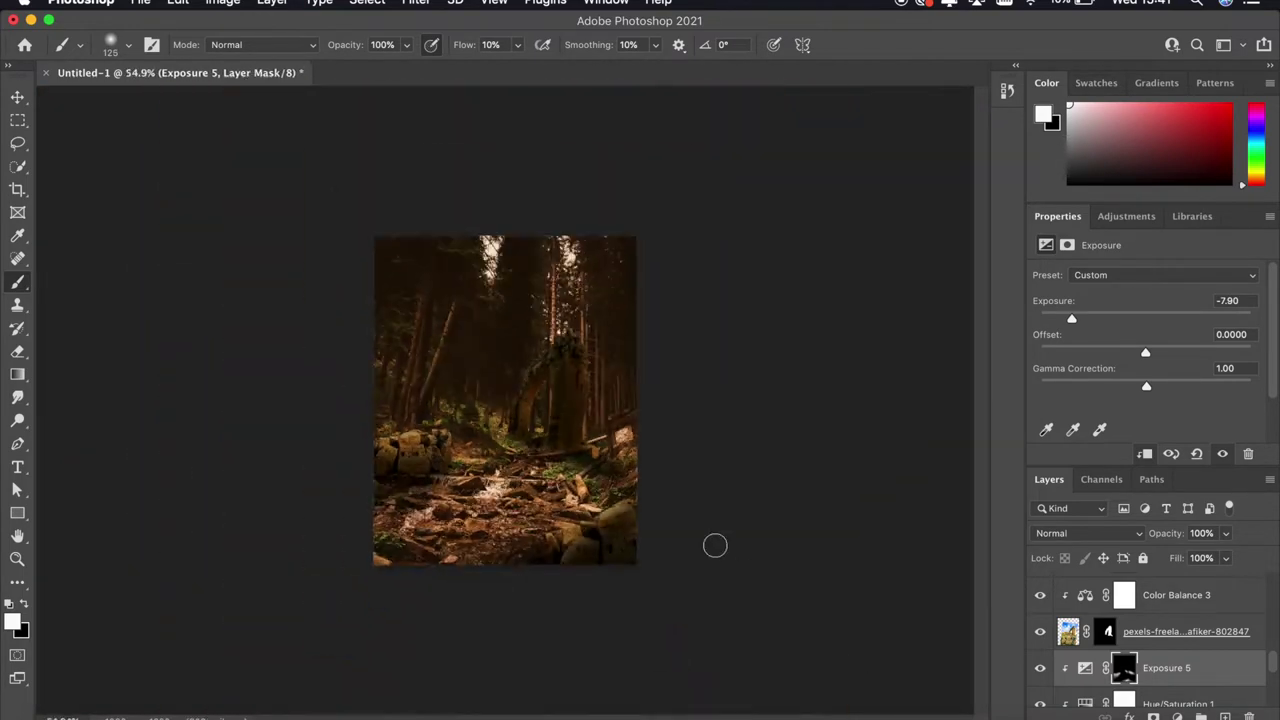
pyautogui.scroll(2, 700, 520)
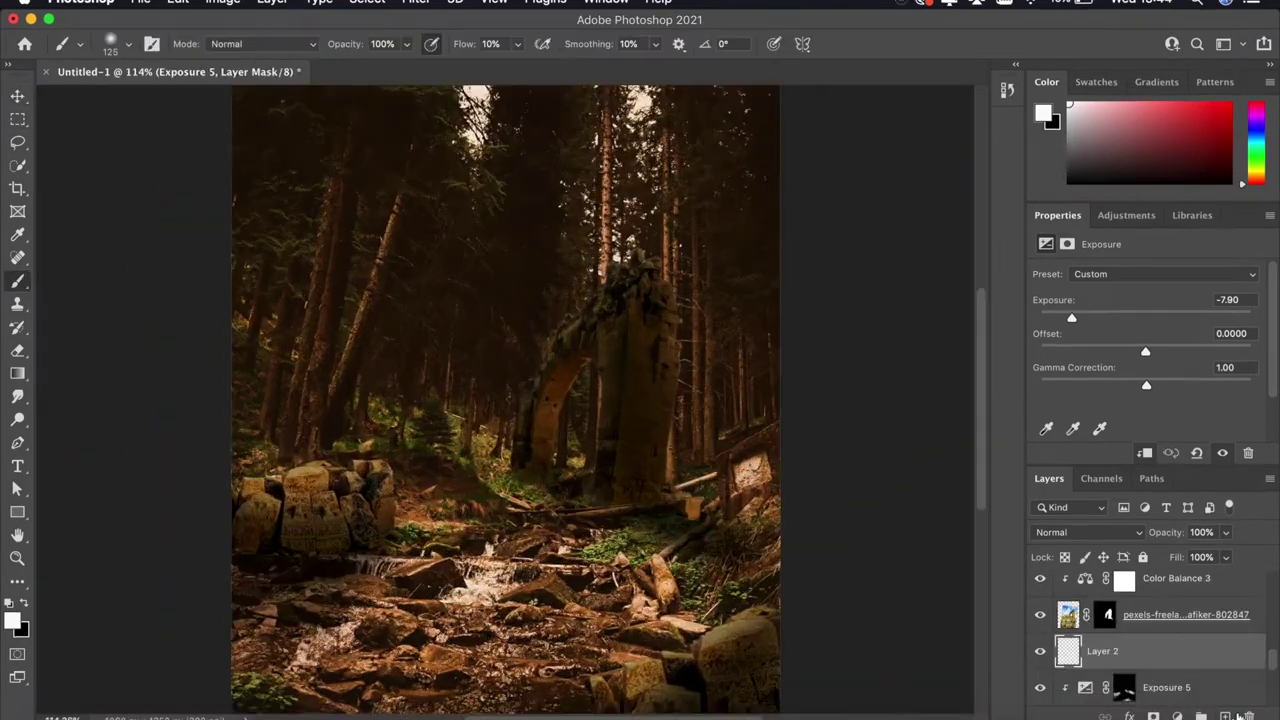
pyautogui.click(12, 621)
# Paint orange glow over the treetops and into the upper forest on Layer 2
pyautogui.press('Return')
pyautogui.scroll(3, 420, 245)
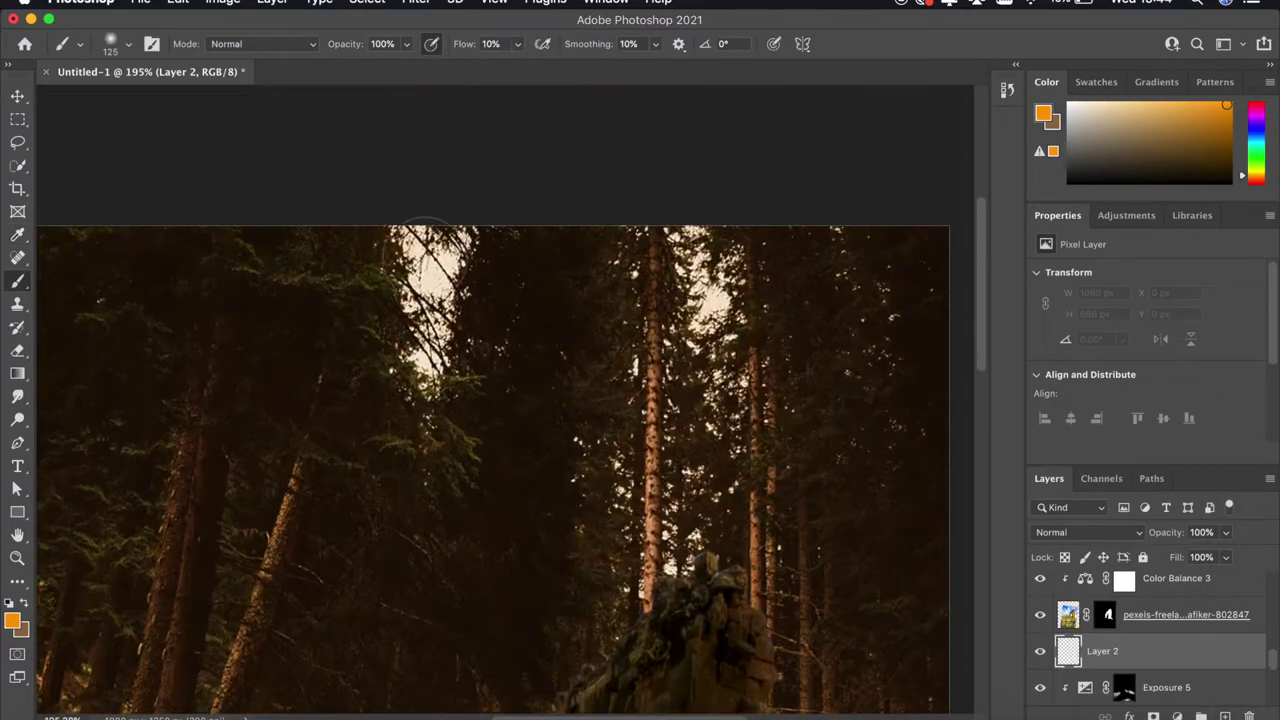
pyautogui.moveTo(692, 382); pyautogui.dragTo(698, 560)
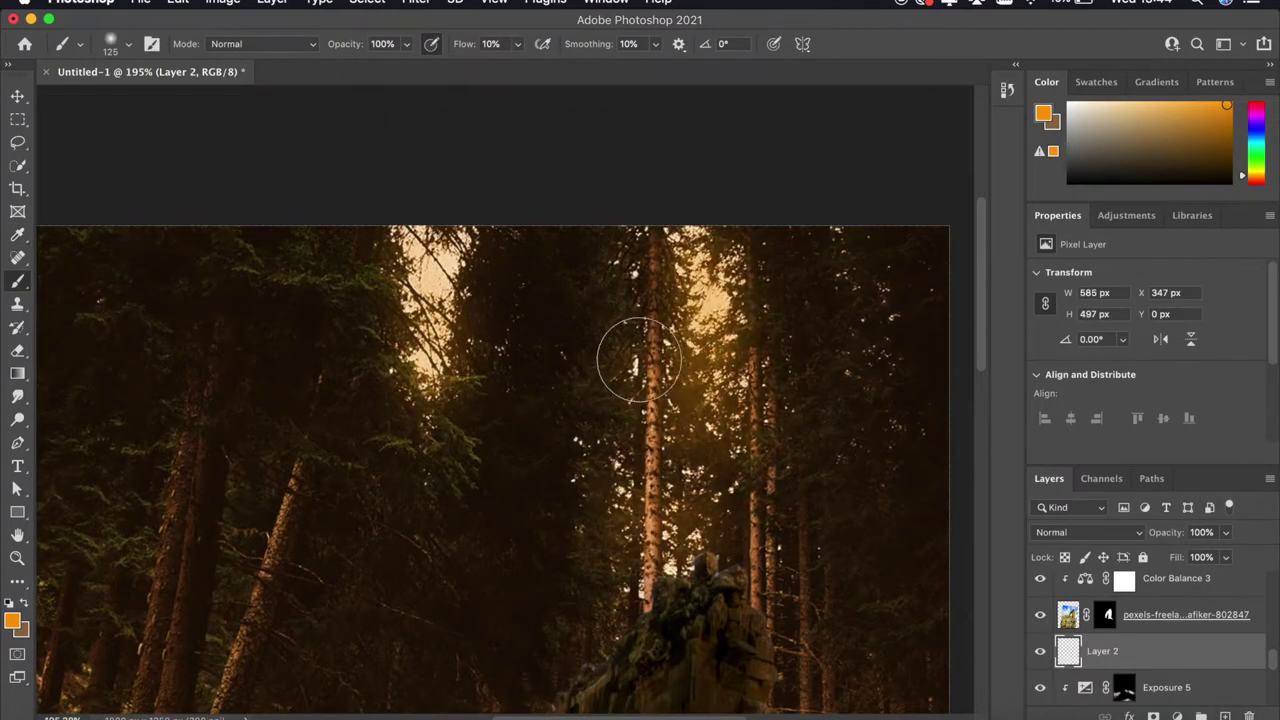
pyautogui.moveTo(639, 360); pyautogui.dragTo(700, 575)
pyautogui.scroll(-3, 803, 606)
pyautogui.scroll(3, 791, 523)
pyautogui.scroll(2, 477, 537)
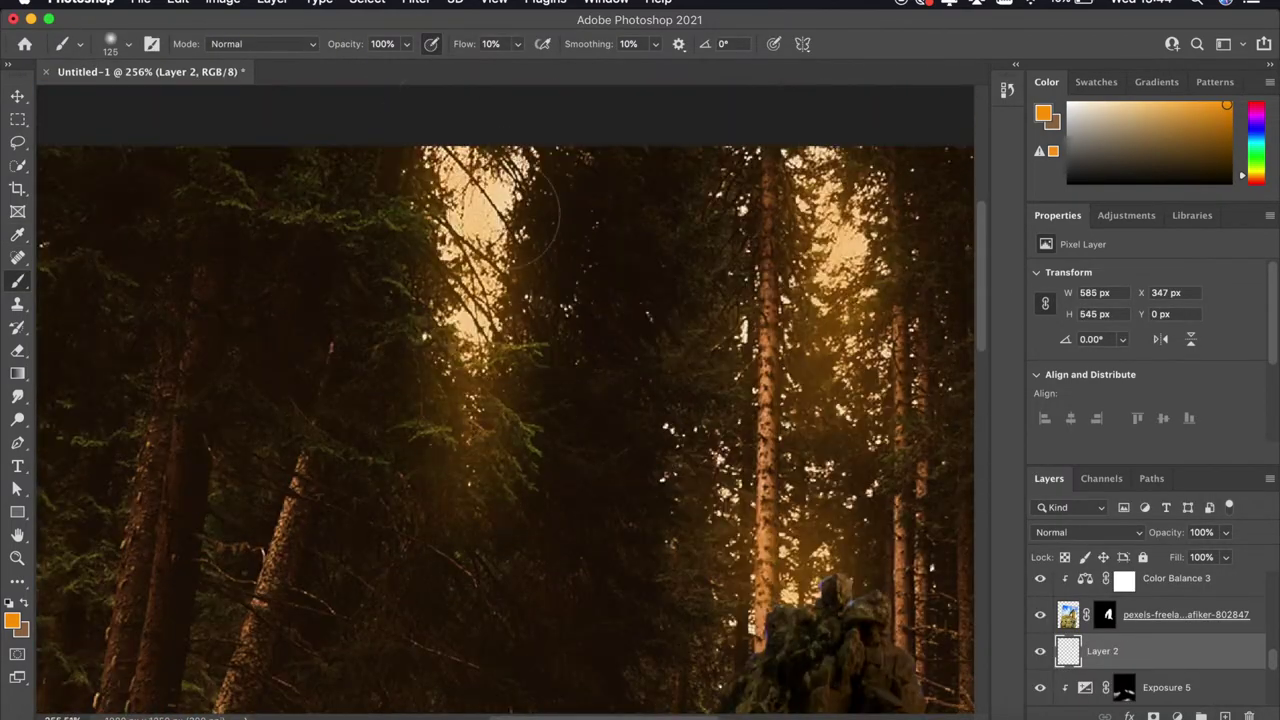
pyautogui.scroll(-5, 730, 277)
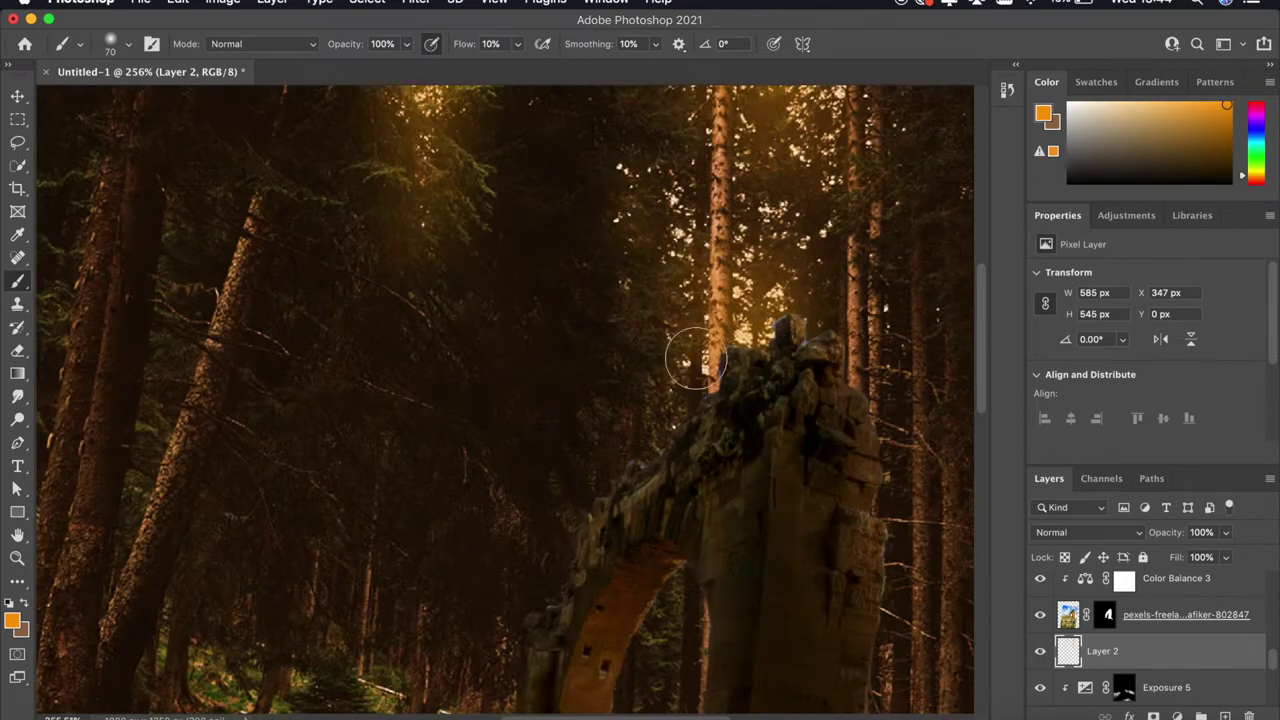
pyautogui.scroll(5, 820, 251)
pyautogui.scroll(3, 677, 220)
pyautogui.scroll(-5, 714, 249)
pyautogui.scroll(3, 250, 338)
pyautogui.moveTo(212, 325)
pyautogui.mouseDown()
pyautogui.moveTo(250, 338)
pyautogui.moveTo(740, 211)
pyautogui.mouseUp()
# With a much larger brush, paint a broad orange glow through the trees
pyautogui.scroll(2, 785, 247)
pyautogui.scroll(-3, 785, 281)
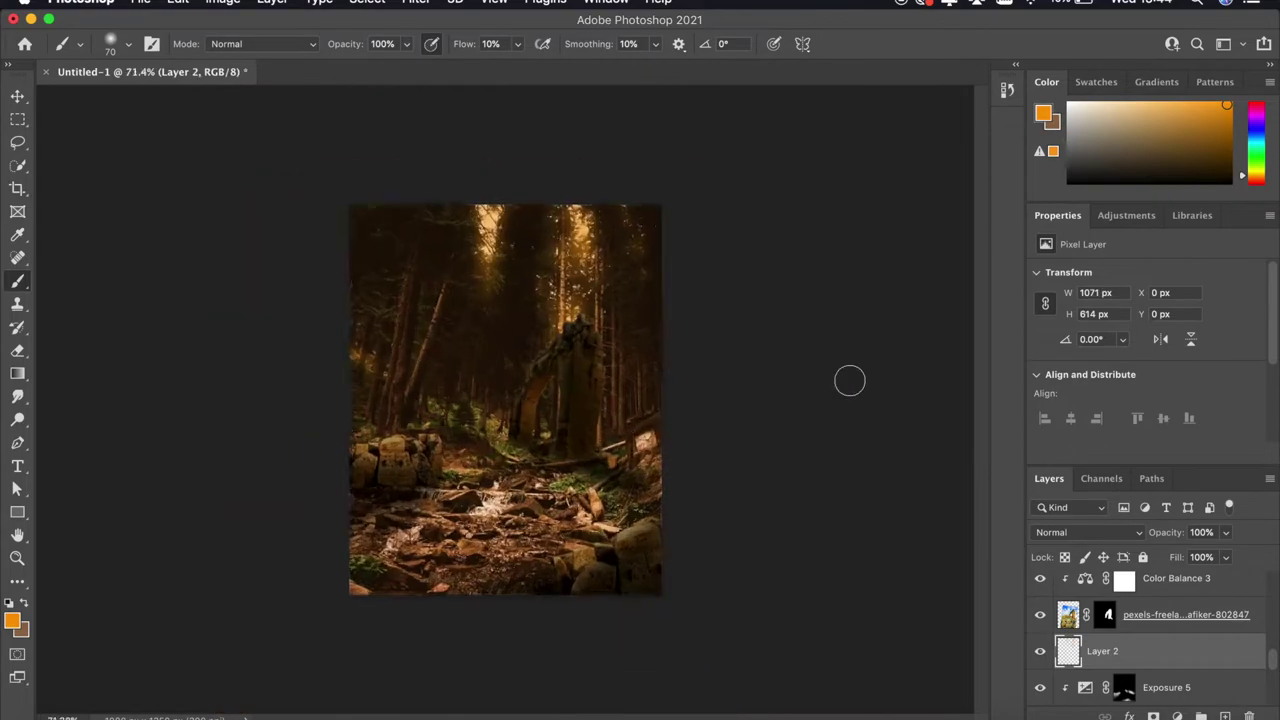
pyautogui.press(']')
pyautogui.press(']')
pyautogui.press(']')
pyautogui.scroll(4, 849, 380)
pyautogui.scroll(2, 421, 203)
pyautogui.scroll(-4, 500, 300)
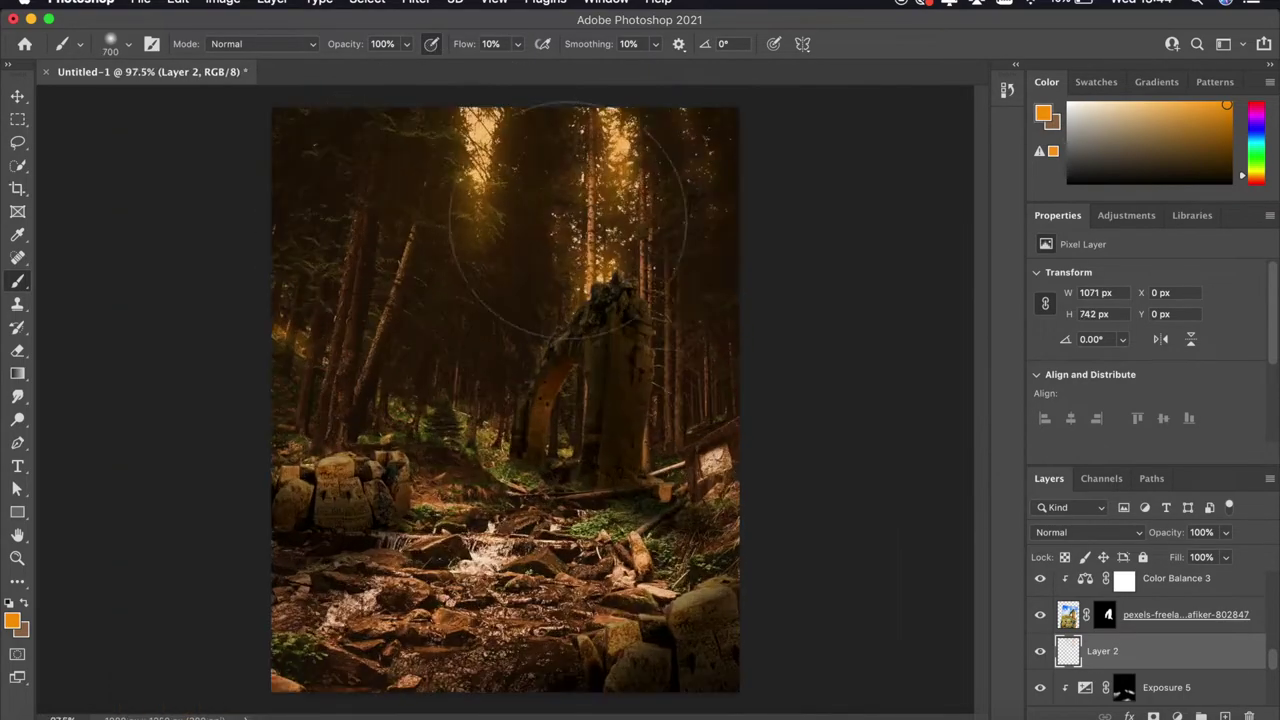
pyautogui.press(']')
pyautogui.press(']')
pyautogui.press(']')
pyautogui.scroll(4, 595, 380)
pyautogui.moveTo(595, 380); pyautogui.dragTo(857, 457)
pyautogui.scroll(-2, 857, 457)
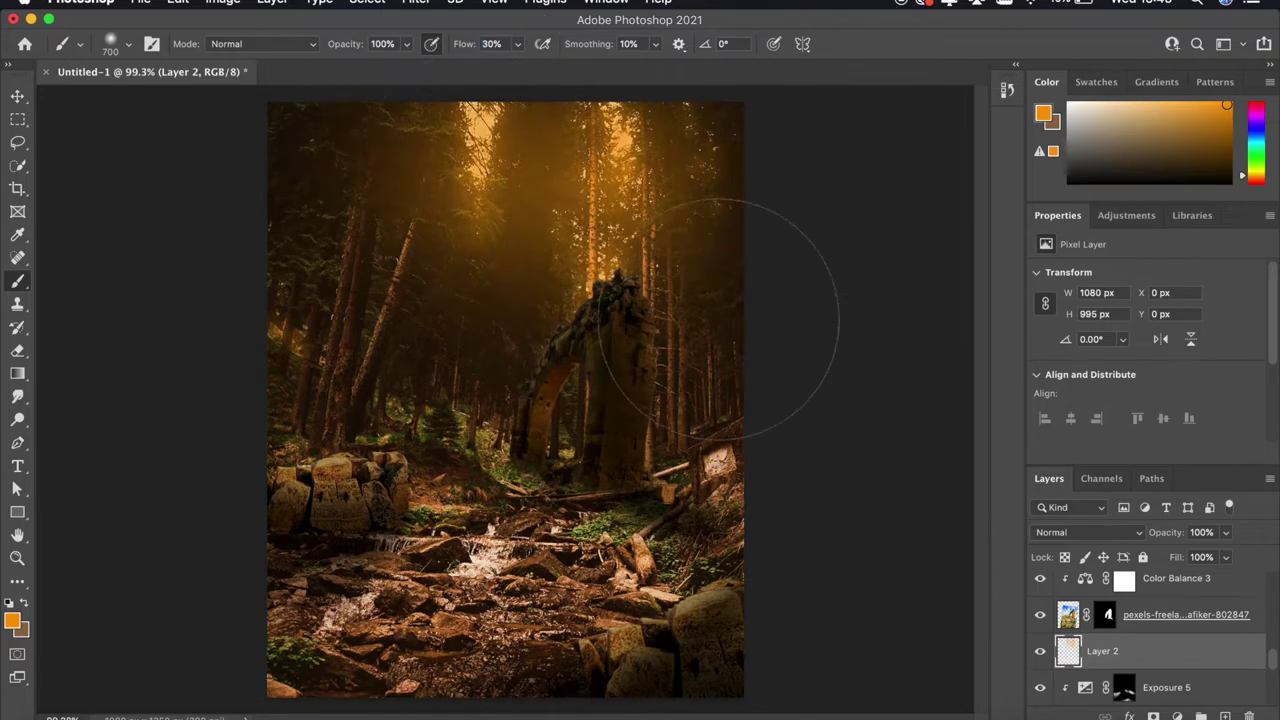
pyautogui.scroll(-3, 757, 300)
pyautogui.scroll(4, 789, 654)
pyautogui.scroll(-2, 737, 349)
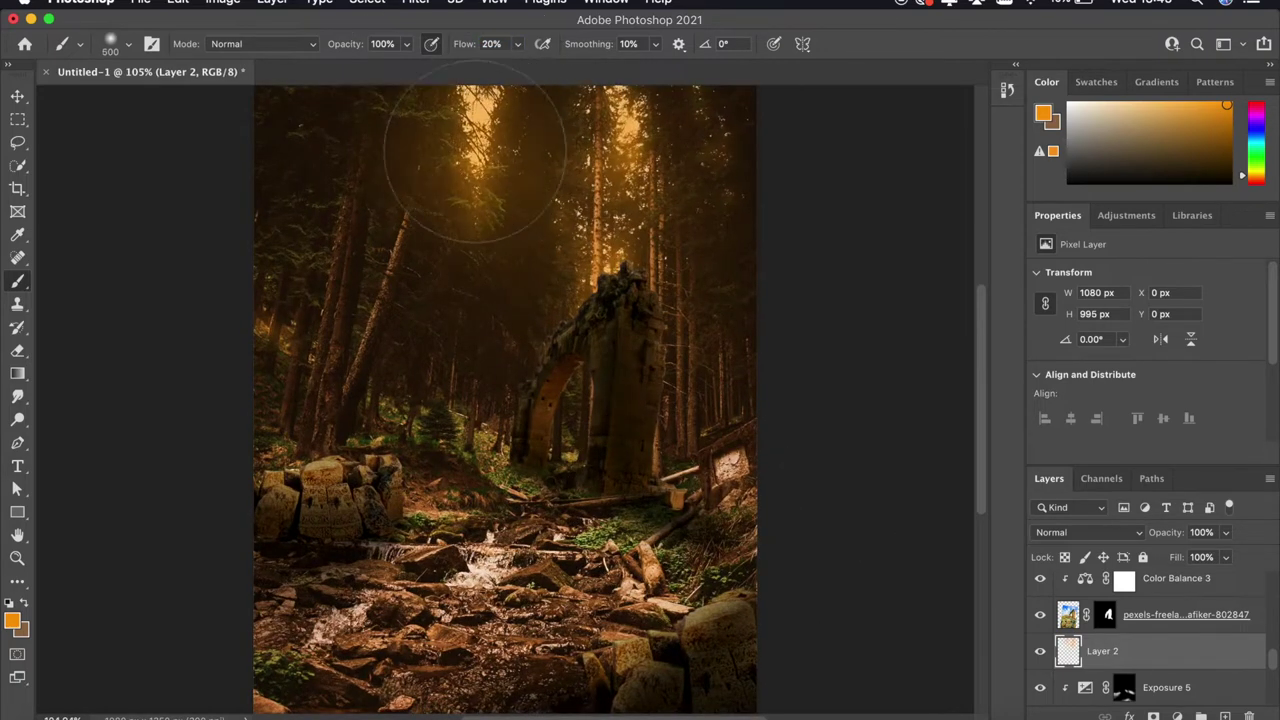
pyautogui.scroll(-1, 731, 346)
pyautogui.scroll(3, 731, 346)
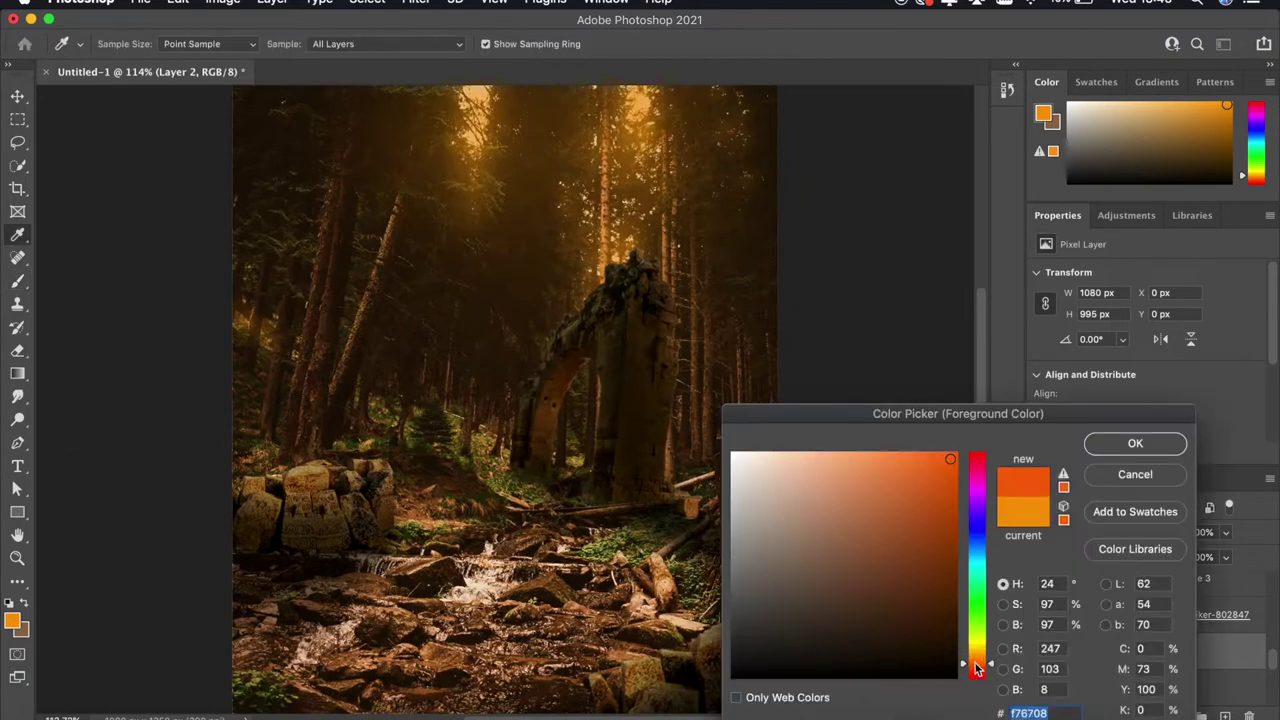
# Set the paint colour to a red-orange, then switch to the Move tool and fit the canvas
pyautogui.click(1135, 443)
pyautogui.press('b')
pyautogui.scroll(-3, 769, 251)
pyautogui.scroll(4, 486, 209)
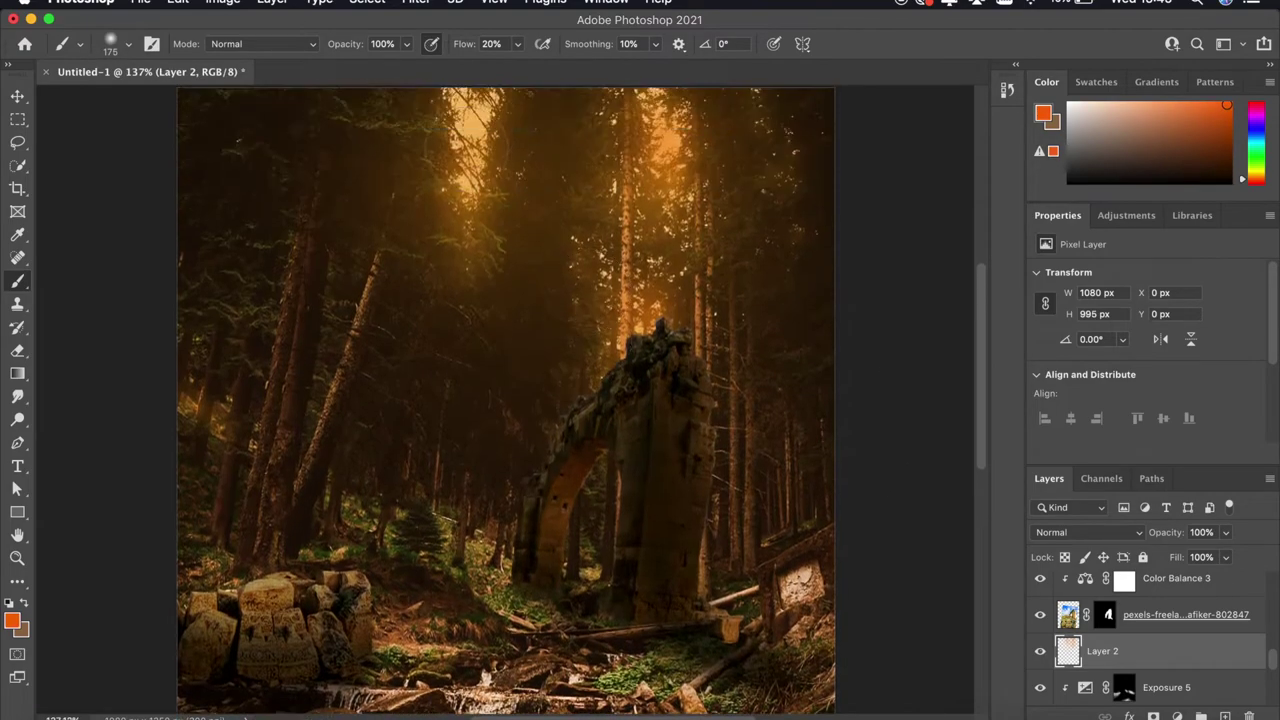
pyautogui.scroll(-4, 591, 194)
pyautogui.scroll(1, 596, 193)
pyautogui.scroll(2, 337, 414)
pyautogui.scroll(-2, 371, 457)
pyautogui.scroll(-2, 611, 469)
pyautogui.scroll(4, 642, 421)
pyautogui.scroll(-3, 642, 421)
pyautogui.scroll(-2, 486, 286)
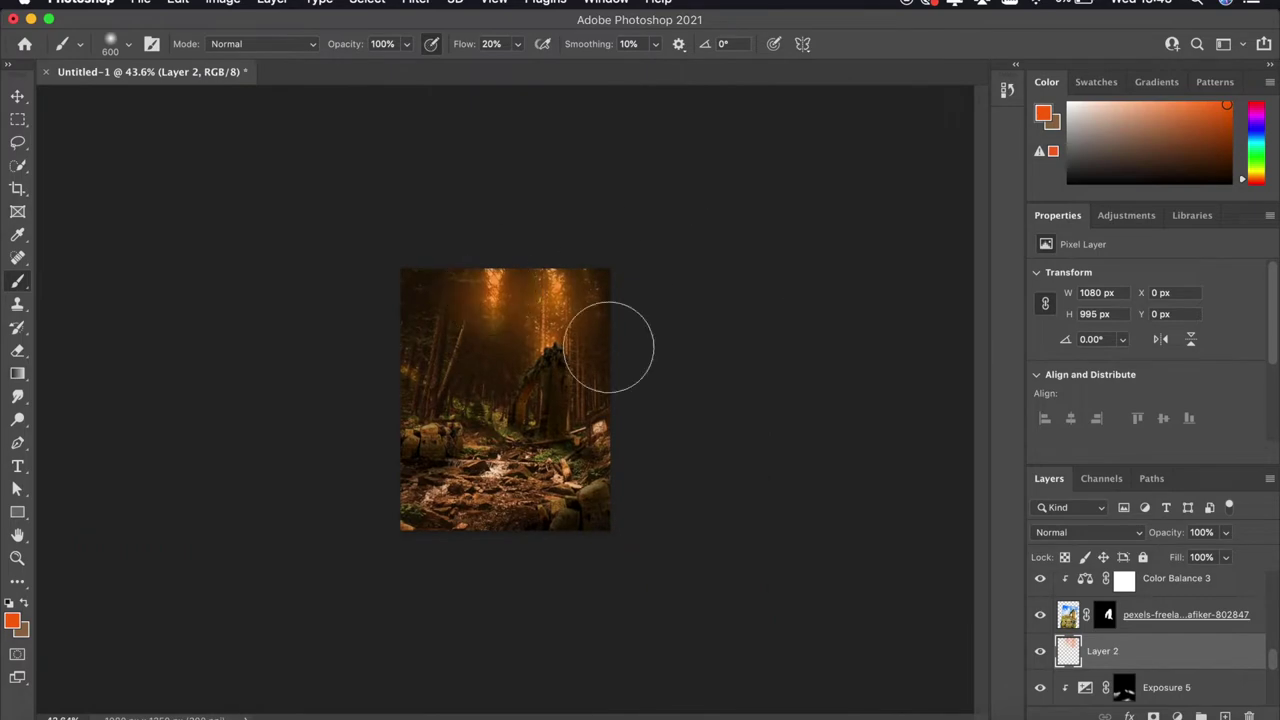
pyautogui.scroll(1, 766, 426)
pyautogui.scroll(1, 309, 191)
pyautogui.scroll(3, 309, 191)
pyautogui.scroll(-1, 420, 251)
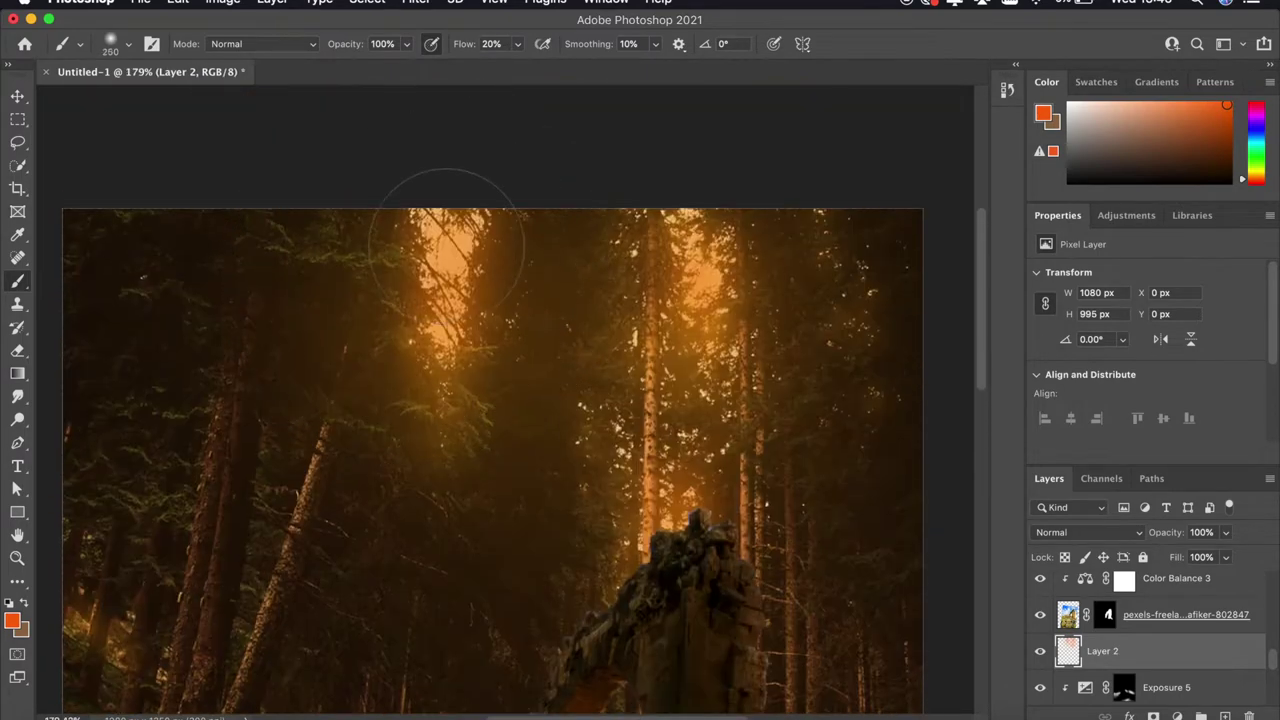
pyautogui.scroll(-4, 726, 246)
pyautogui.scroll(2, 789, 354)
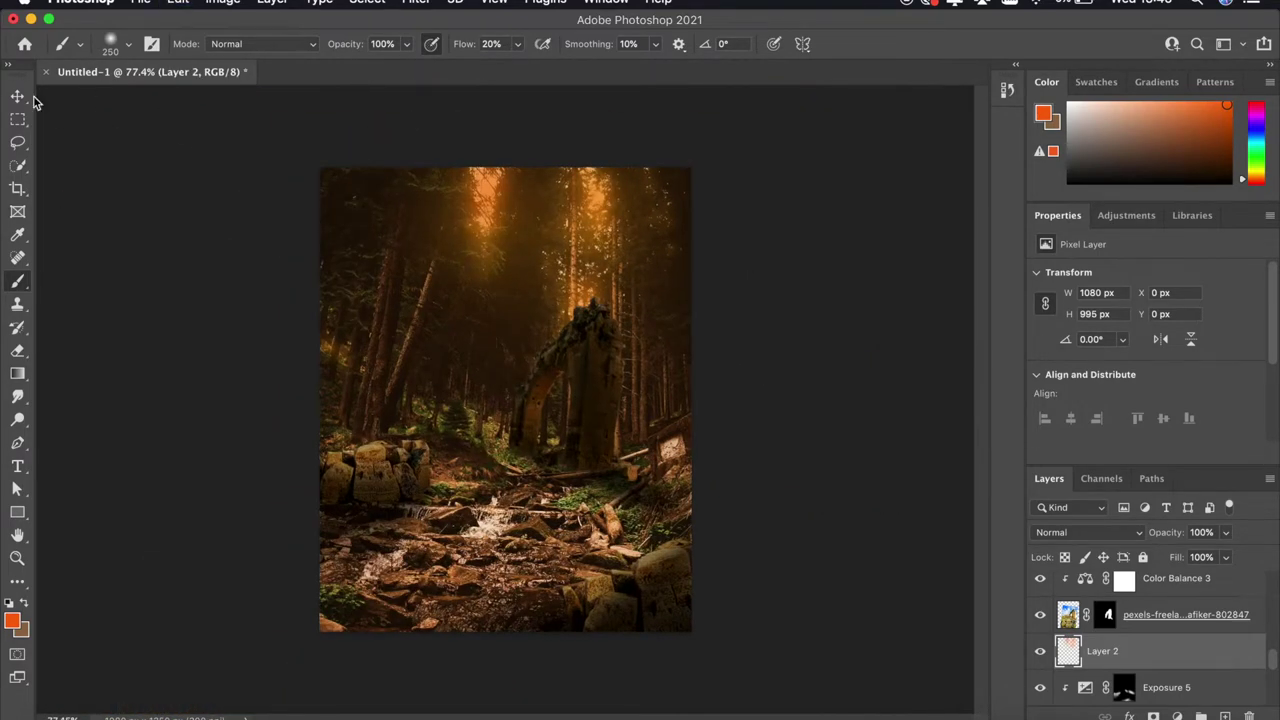
pyautogui.press('v')
pyautogui.hotkey('ctrl', '0')
pyautogui.scroll(-3, 1150, 640)
# Add a colorized Hue/Saturation layer (Hue 32, Saturation 100, Lightness +18) with its mask inverted
pyautogui.click(1120, 645)
pyautogui.click(1178, 716)
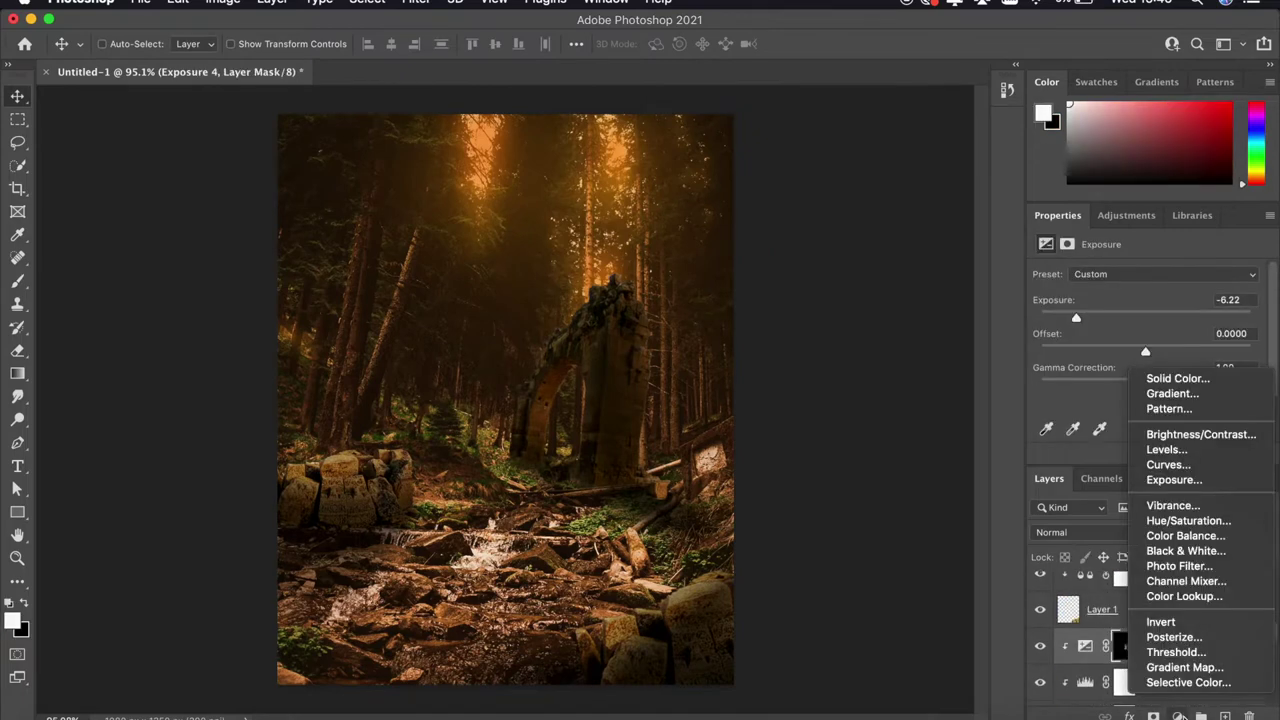
pyautogui.click(1188, 520)
pyautogui.moveTo(1093, 374); pyautogui.dragTo(1251, 374)
pyautogui.moveTo(1040, 342); pyautogui.dragTo(1058, 342)
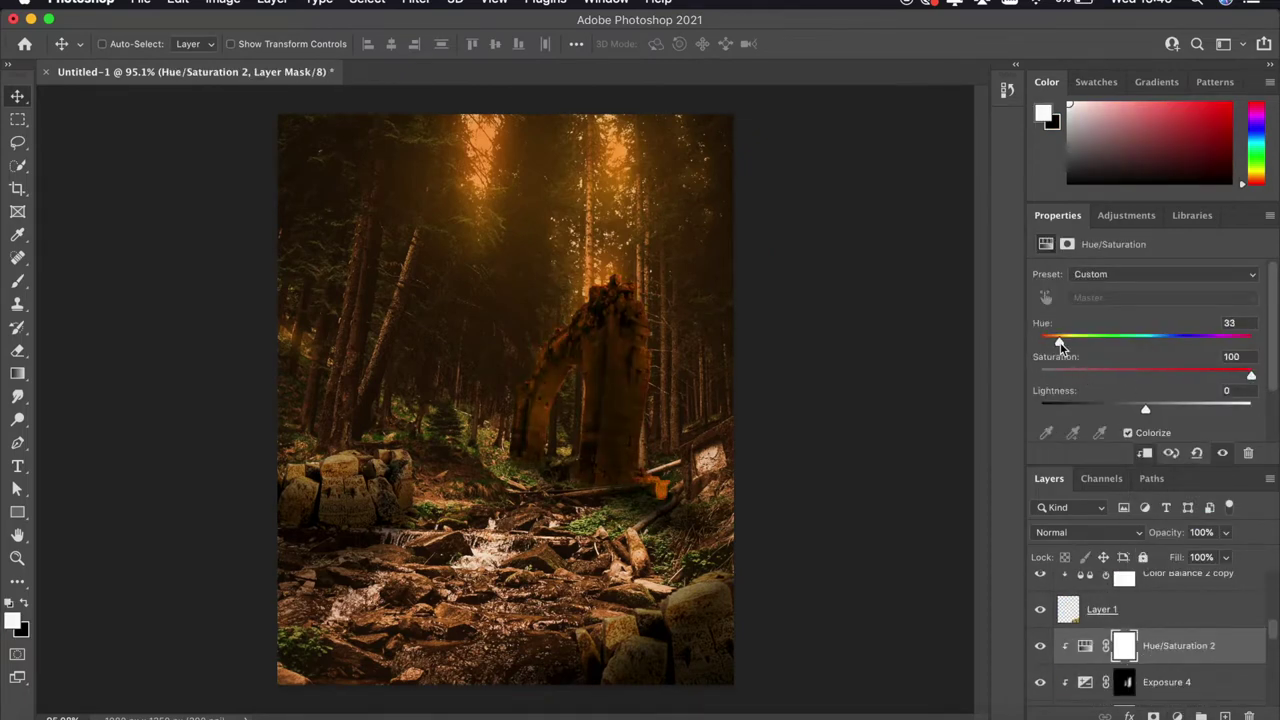
pyautogui.moveTo(1146, 409); pyautogui.dragTo(1170, 409)
pyautogui.hotkey('ctrl', 'i')
# Brush white onto the tint mask along the arch's sunlit edges with lower flow and a smaller brush
pyautogui.scroll(5, 713, 305)
pyautogui.press('b')
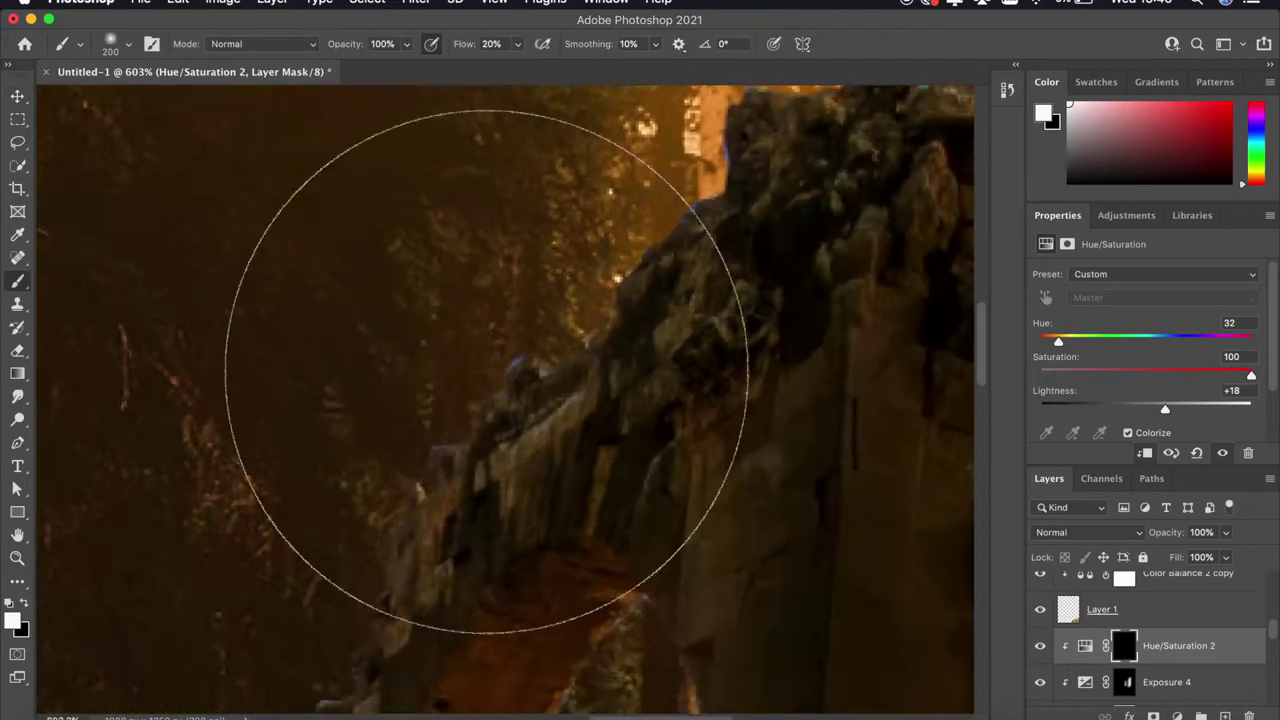
pyautogui.scroll(-2, 497, 340)
pyautogui.hscroll(-5, 505, 400)
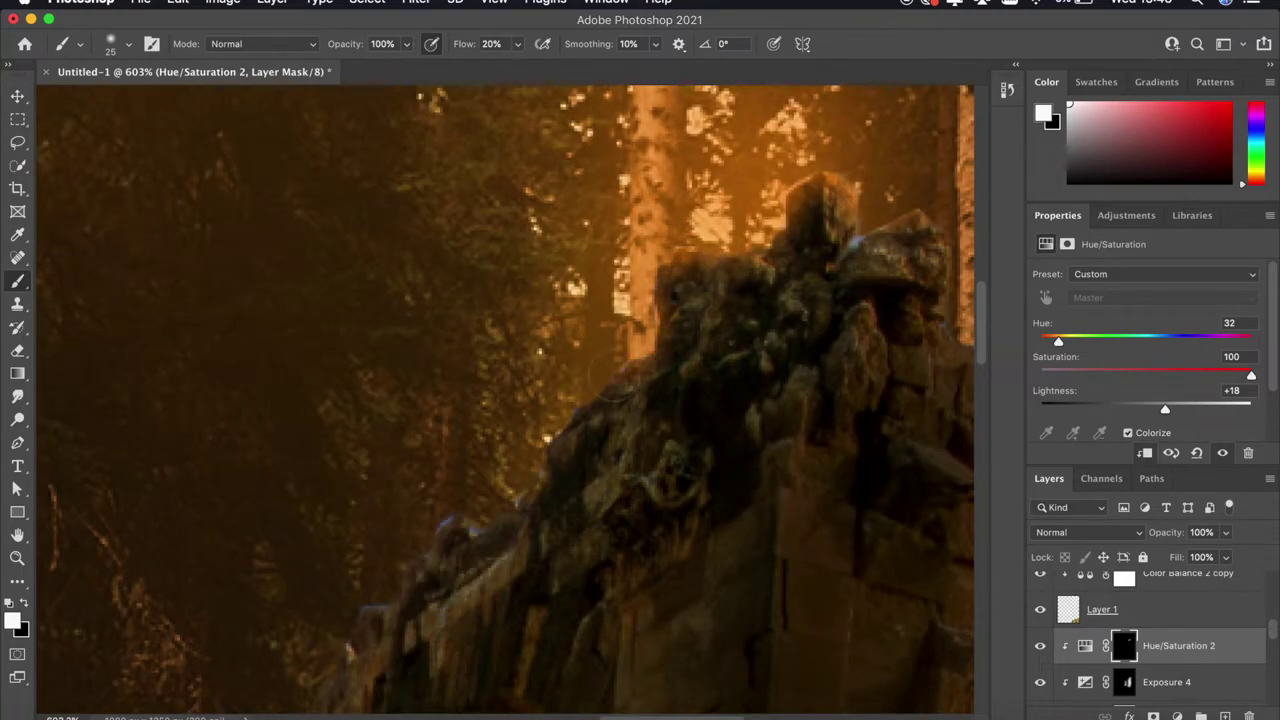
pyautogui.scroll(-5, 331, 601)
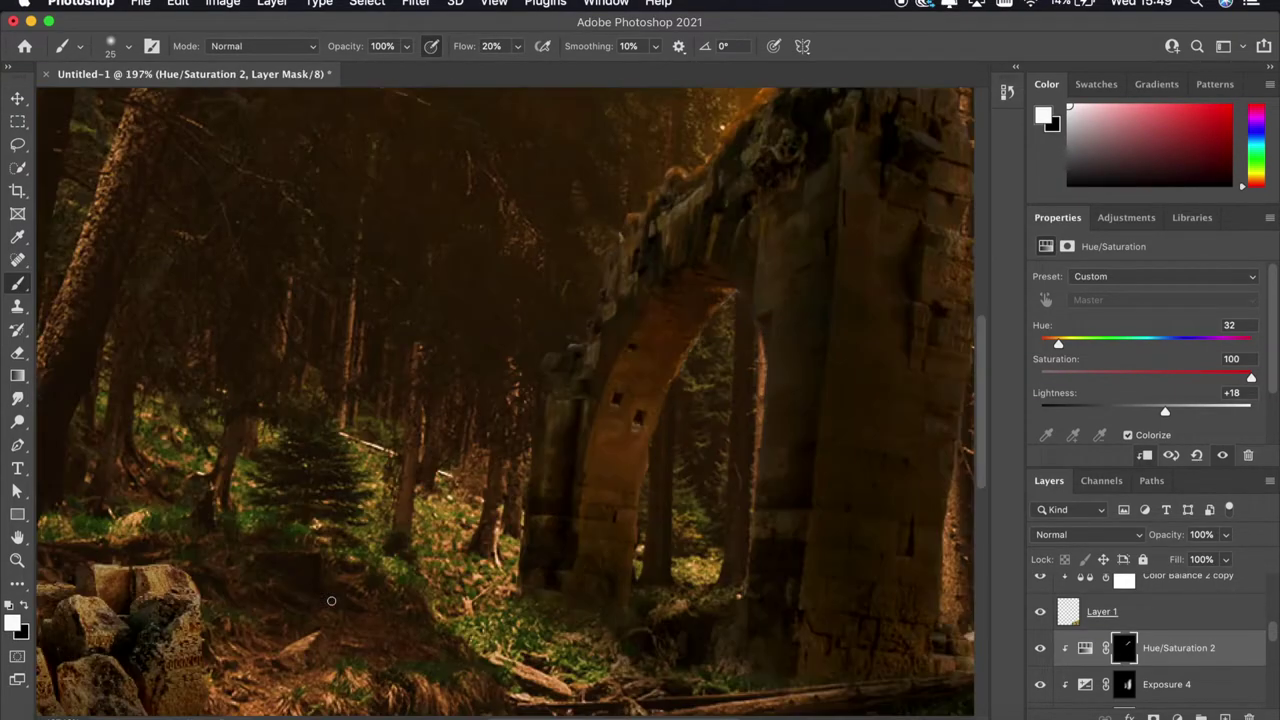
pyautogui.scroll(4, 505, 411)
pyautogui.scroll(-2, 613, 522)
pyautogui.scroll(5, 700, 314)
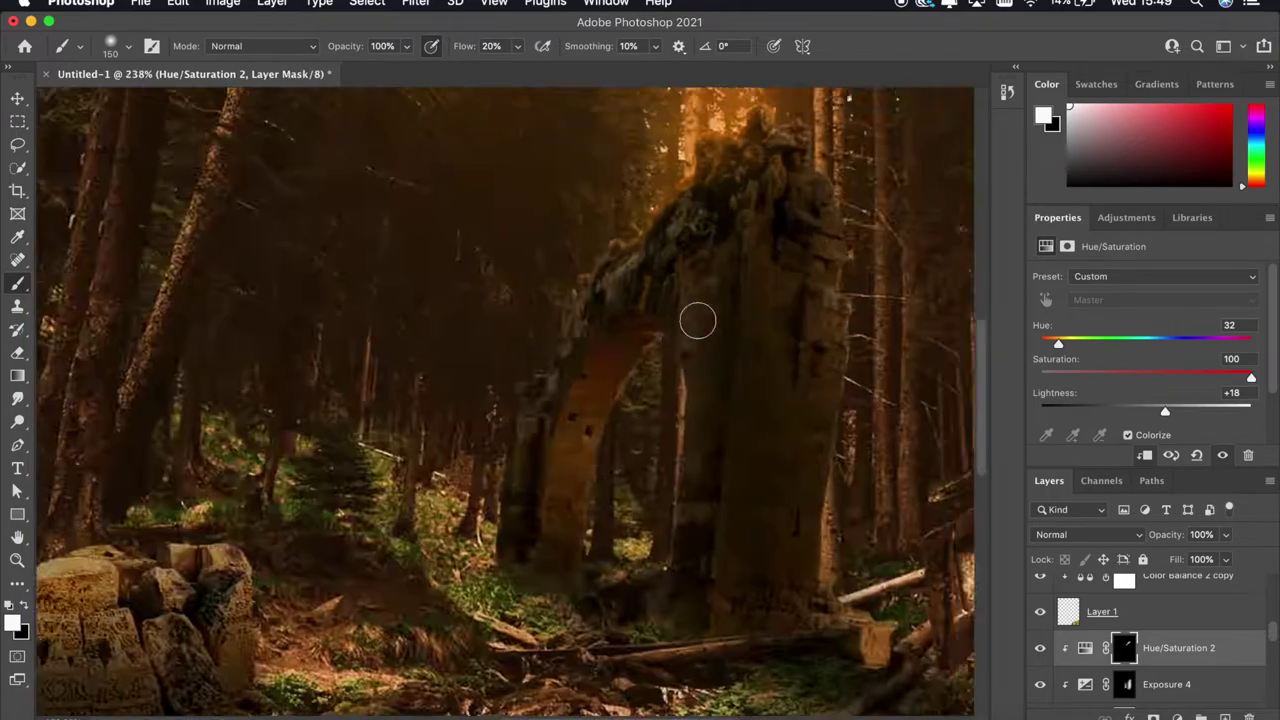
pyautogui.moveTo(476, 47); pyautogui.dragTo(462, 48)
pyautogui.hscroll(3, 682, 280)
pyautogui.press('[')
pyautogui.press('[')
pyautogui.press('[')
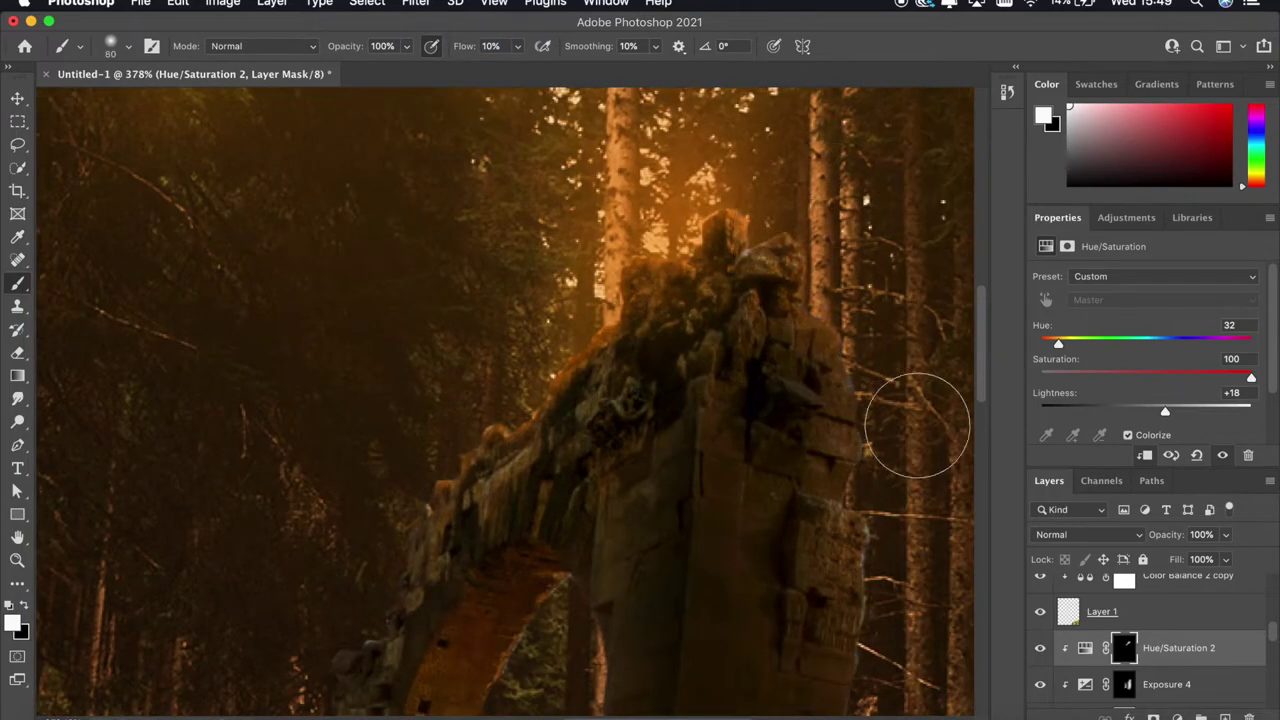
pyautogui.scroll(-5, 860, 270)
pyautogui.scroll(5, 706, 209)
pyautogui.press('[')
pyautogui.press('[')
pyautogui.press('[')
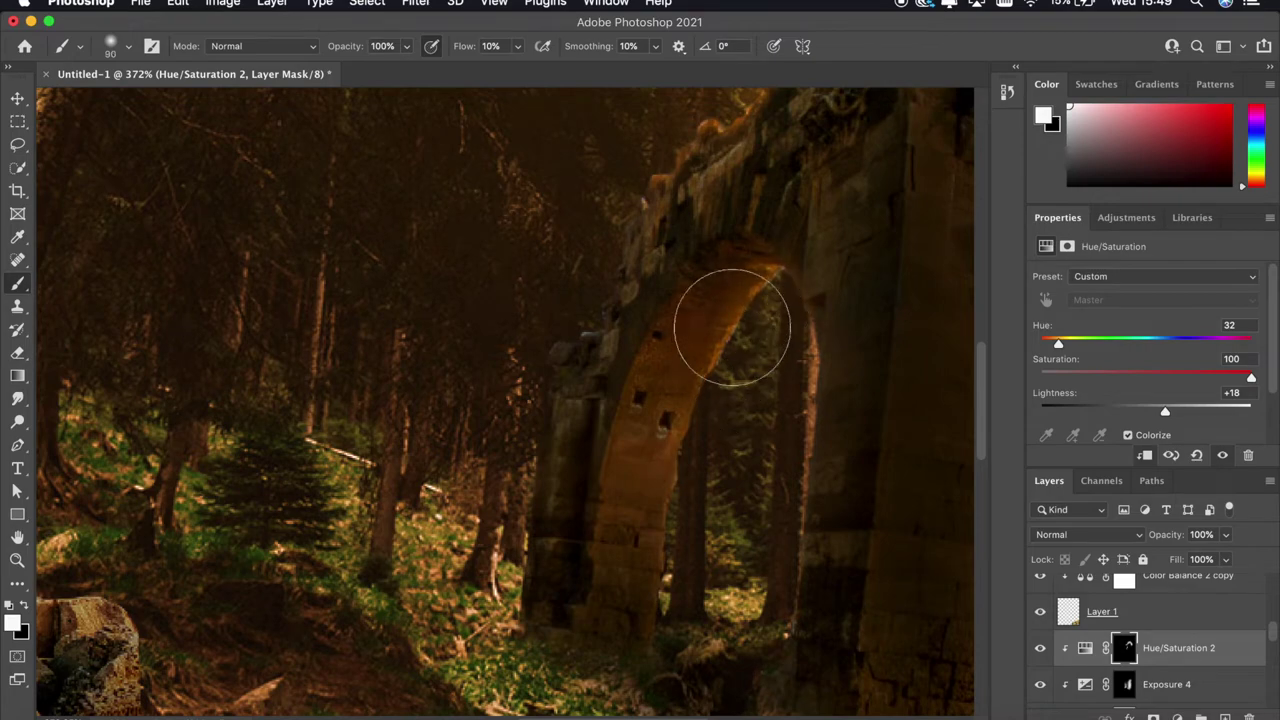
pyautogui.scroll(-5, 722, 585)
pyautogui.scroll(4, 654, 323)
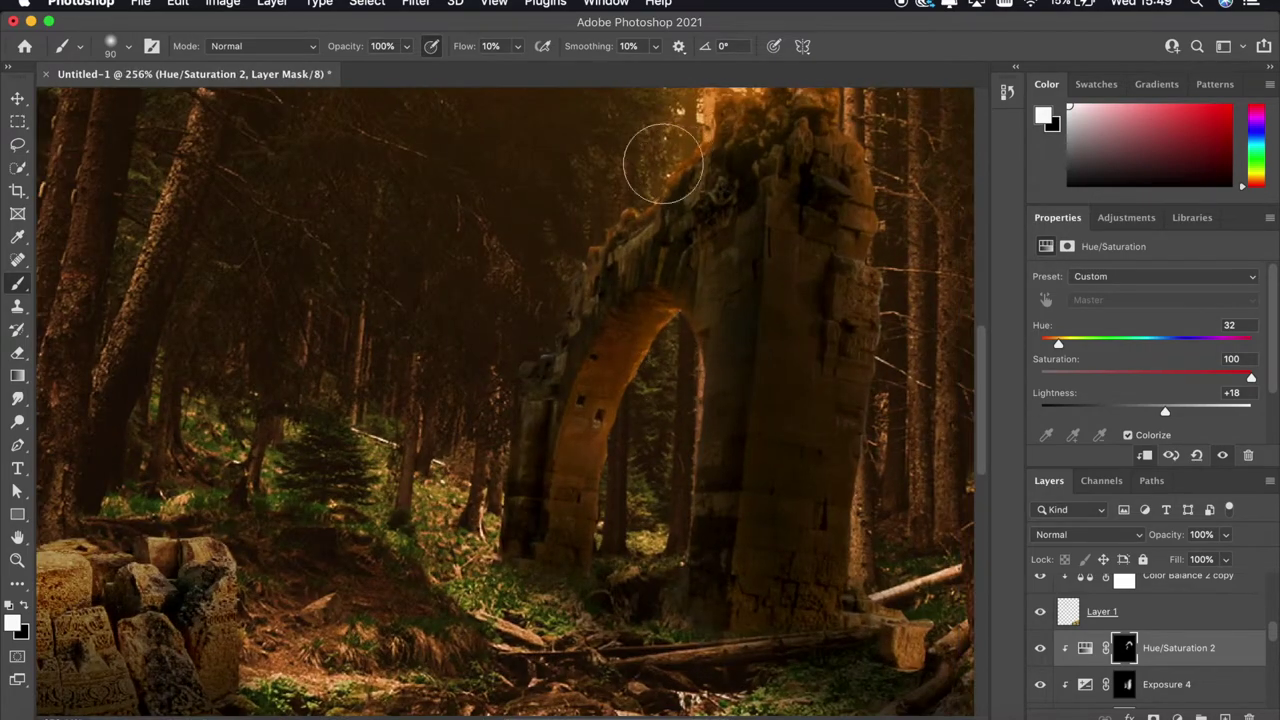
pyautogui.scroll(-5, 540, 243)
pyautogui.scroll(4, 620, 271)
# Add an Exposure adjustment at +2.18 and invert its mask to hide it
pyautogui.click(1200, 718)
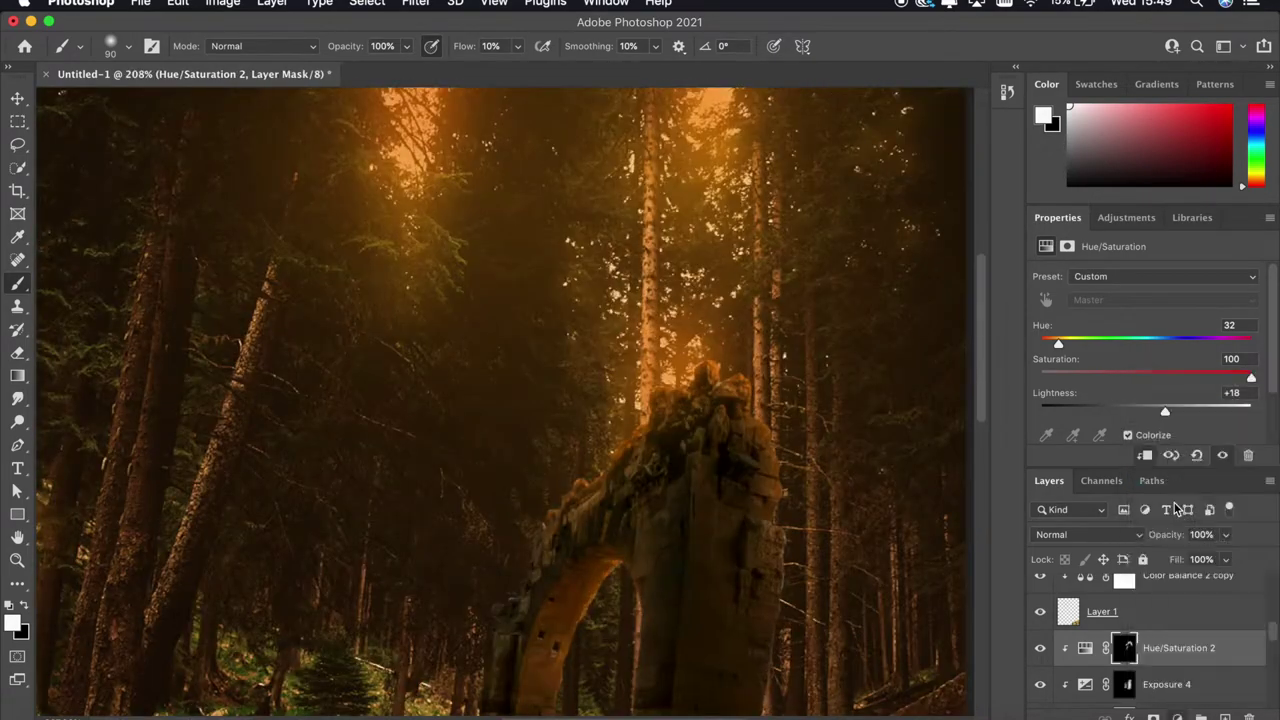
pyautogui.click(1177, 491)
pyautogui.moveTo(1145, 320); pyautogui.dragTo(1180, 320)
pyautogui.hotkey('ctrl', 'i')
pyautogui.scroll(4, 774, 360)
pyautogui.press('[')
pyautogui.press('[')
pyautogui.press('[')
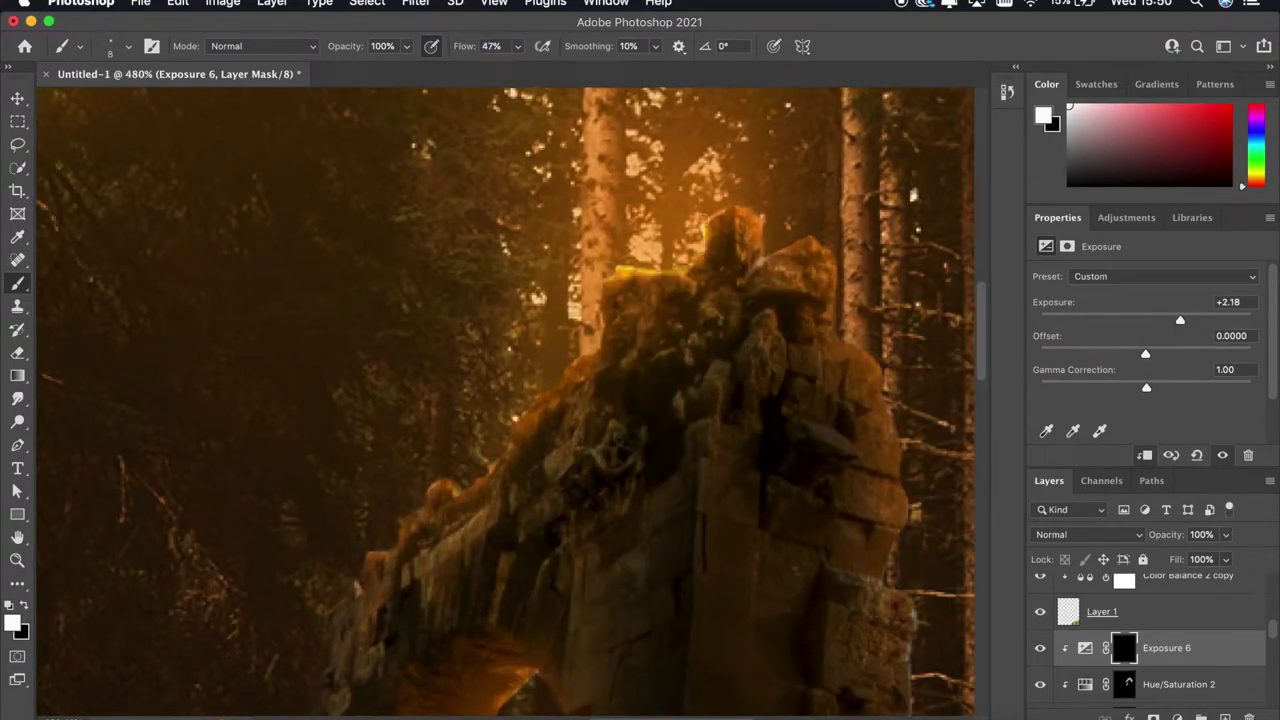
# Paint white on the Exposure 6 mask along the sunlit rim of the rock top
pyautogui.moveTo(705, 237); pyautogui.dragTo(765, 215)
pyautogui.scroll(-5, 771, 223)
pyautogui.scroll(5, 771, 223)
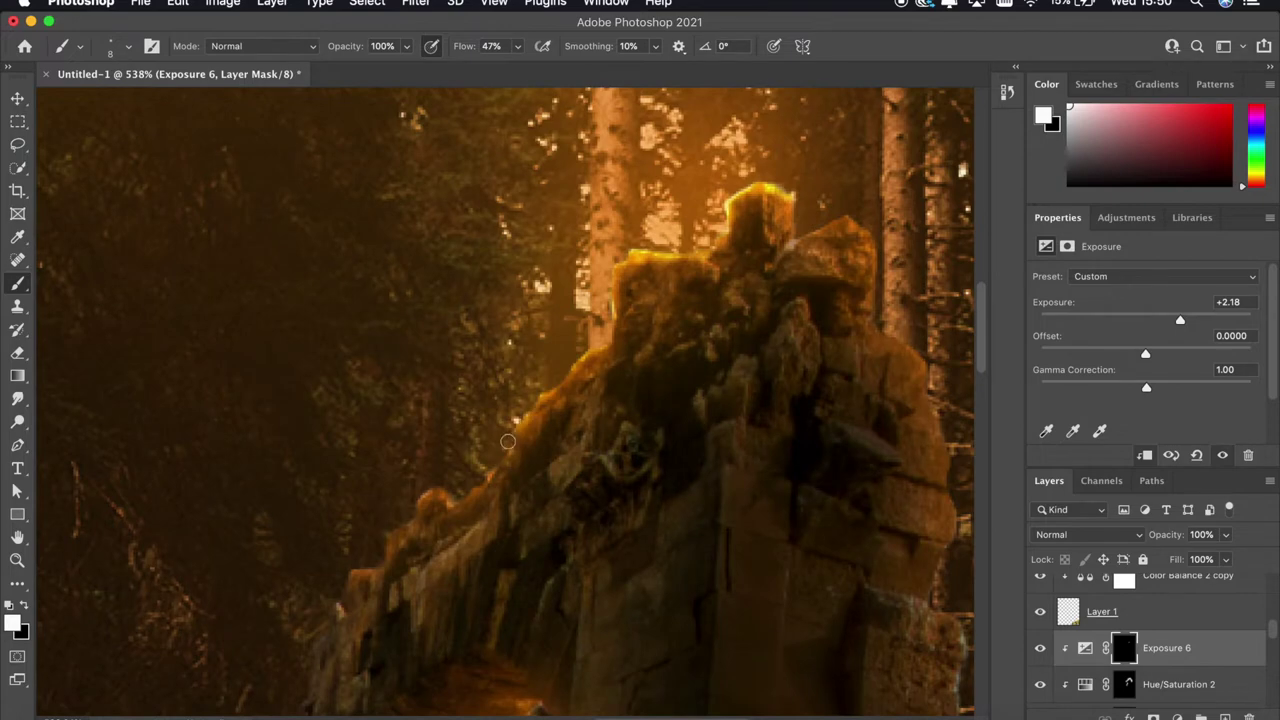
pyautogui.scroll(-5, 806, 228)
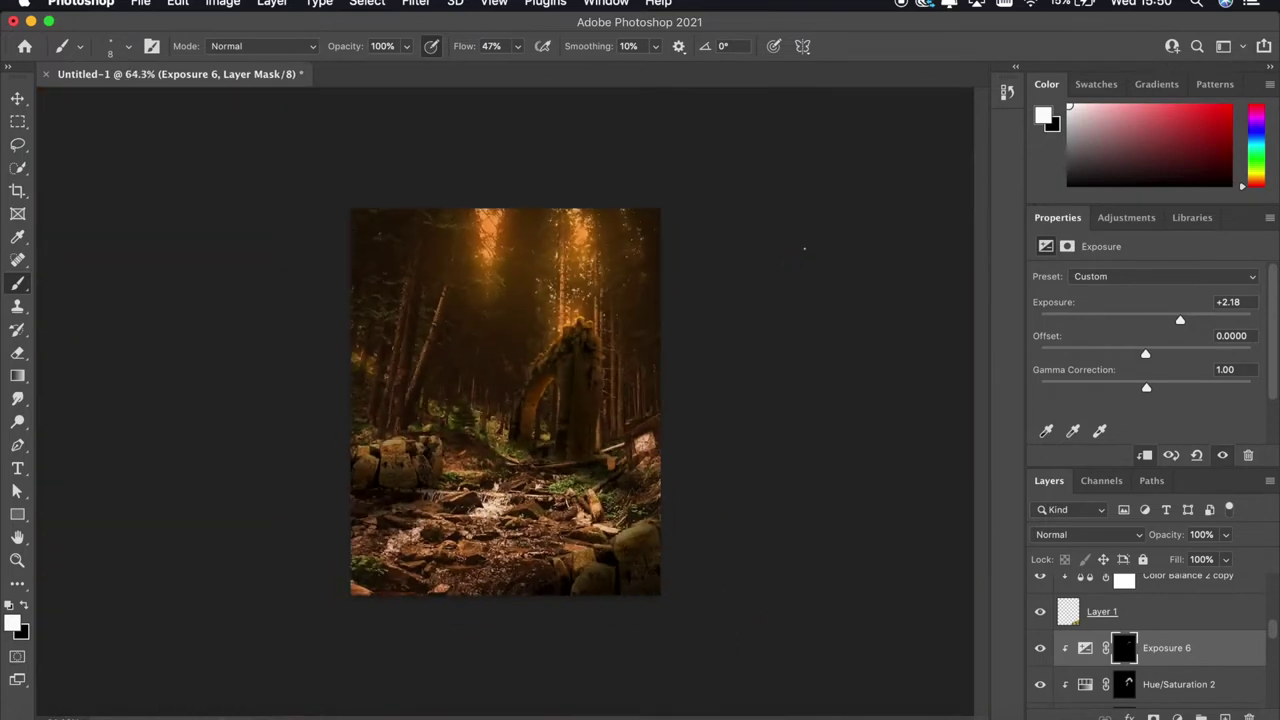
pyautogui.scroll(5, 790, 230)
# Lower Exposure 6 to 80% opacity and brighten the arch's inner edge
pyautogui.moveTo(1184, 535); pyautogui.dragTo(1155, 537)
pyautogui.scroll(-5, 561, 357)
pyautogui.scroll(-1, 561, 357)
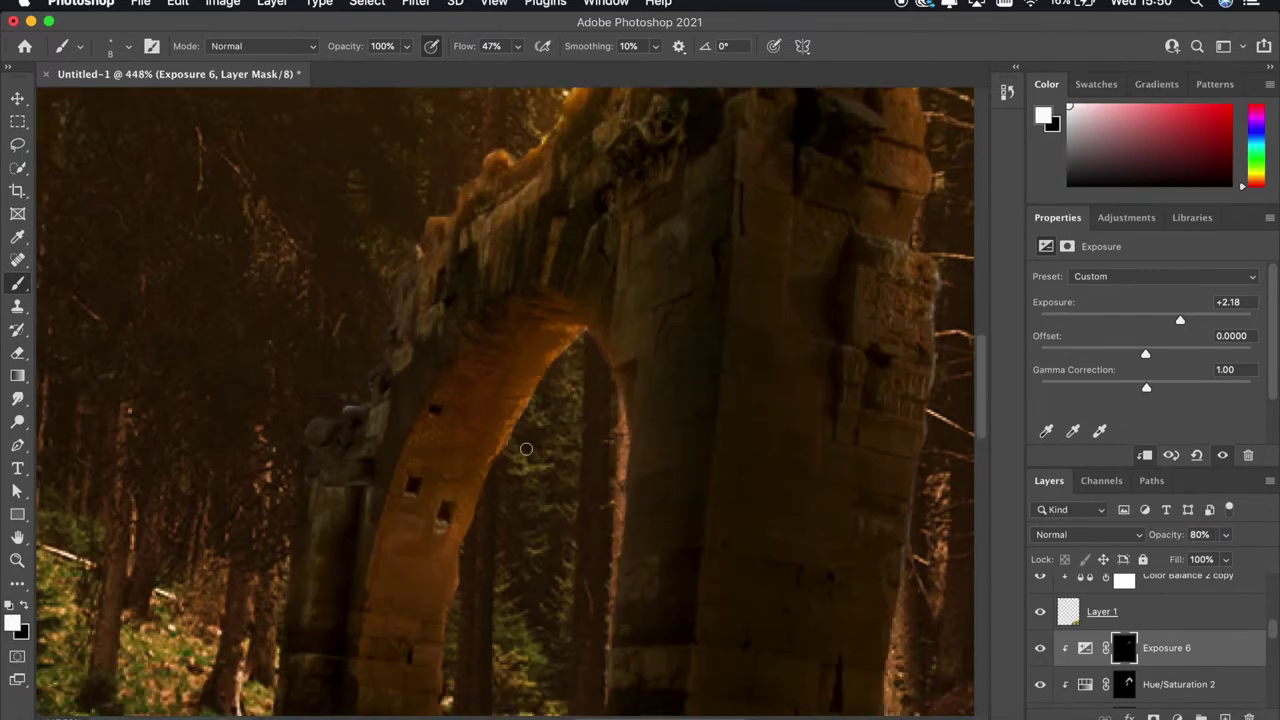
pyautogui.moveTo(496, 462); pyautogui.dragTo(553, 368)
pyautogui.scroll(-5, 586, 337)
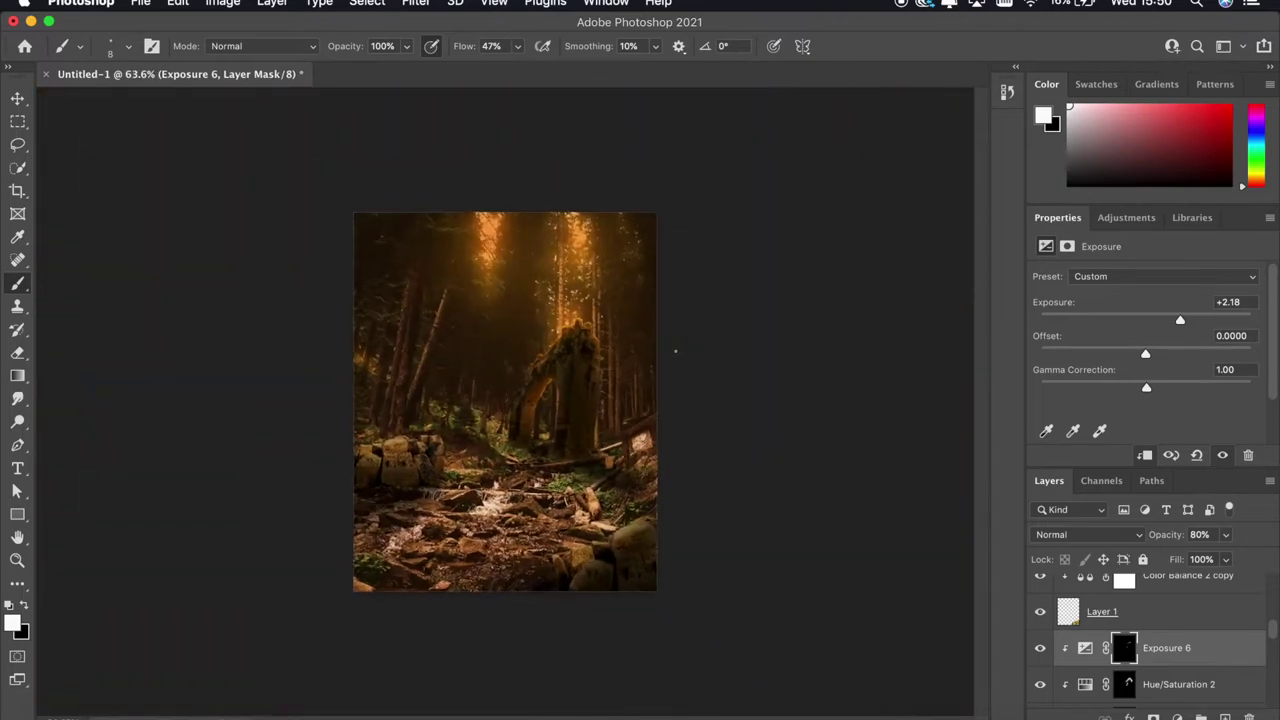
pyautogui.scroll(5, 737, 380)
pyautogui.scroll(-5, 703, 556)
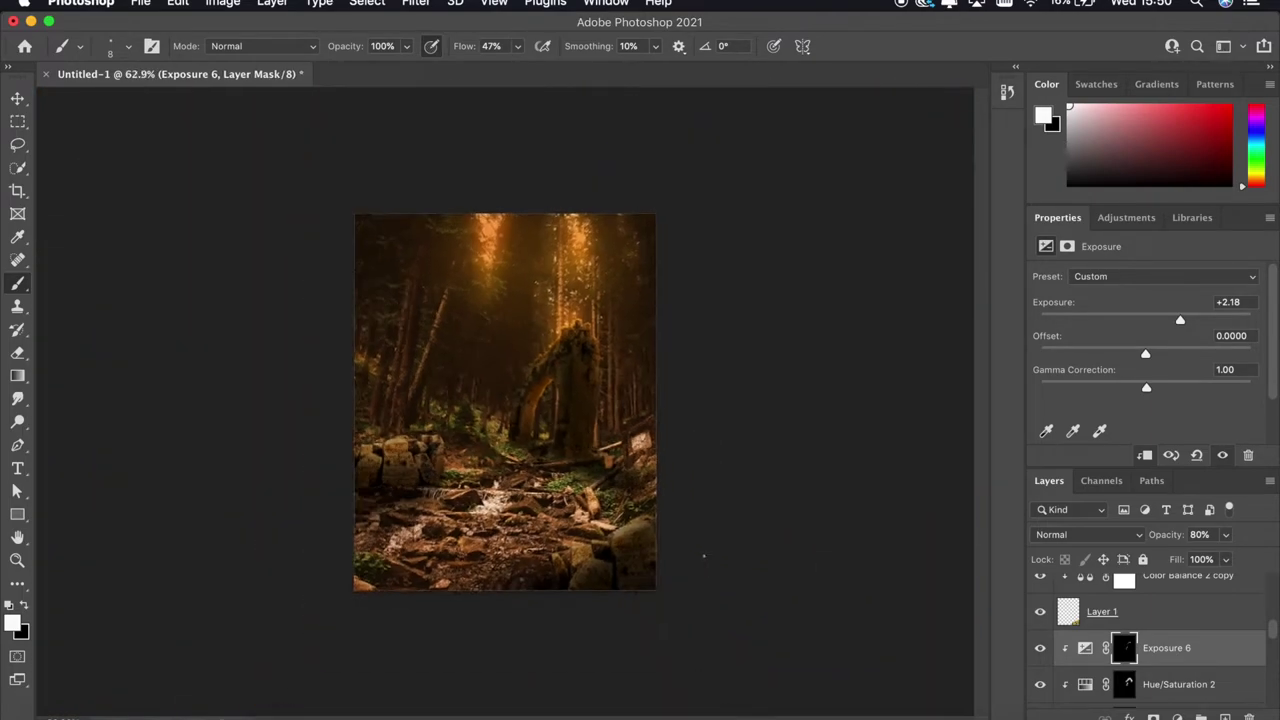
pyautogui.scroll(3, 703, 556)
pyautogui.click(1124, 686)
pyautogui.click(1177, 718)
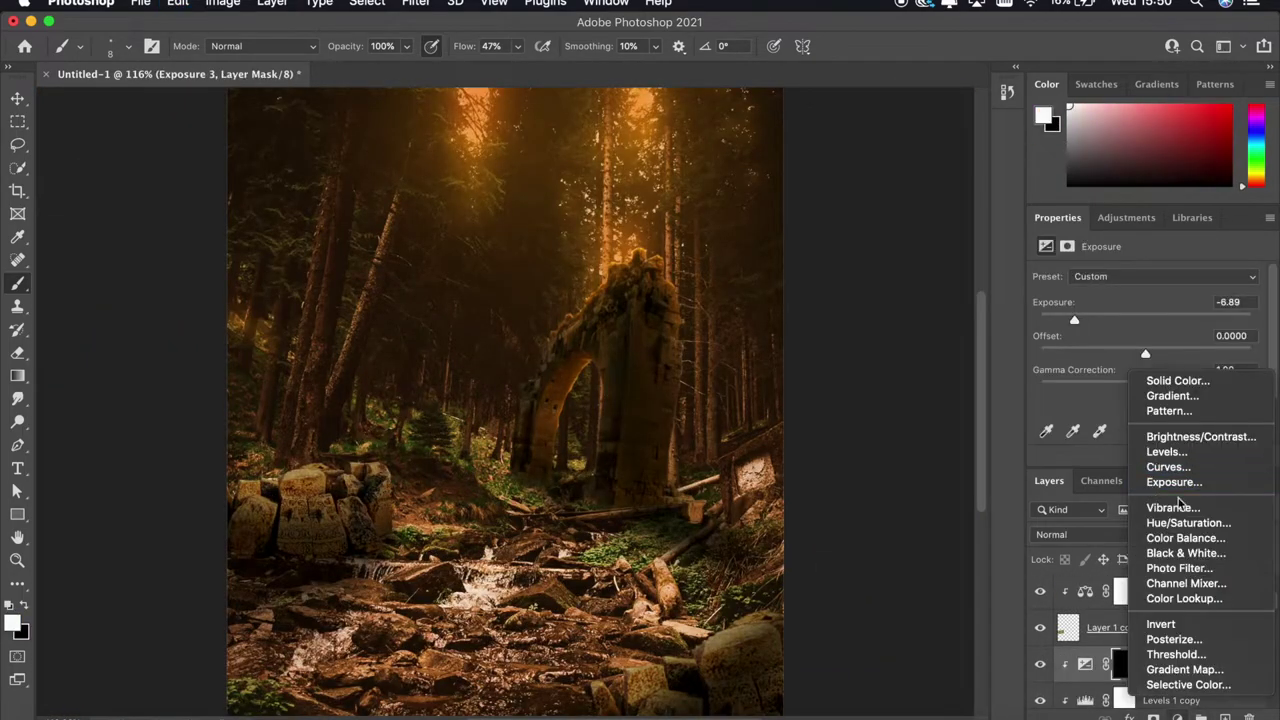
# Add a colorized Hue/Saturation 3 layer (Hue 35, Saturation 94), slightly lightened, with an inverted mask
pyautogui.click(1165, 528)
pyautogui.click(1136, 432)
pyautogui.moveTo(1045, 343); pyautogui.dragTo(1050, 345)
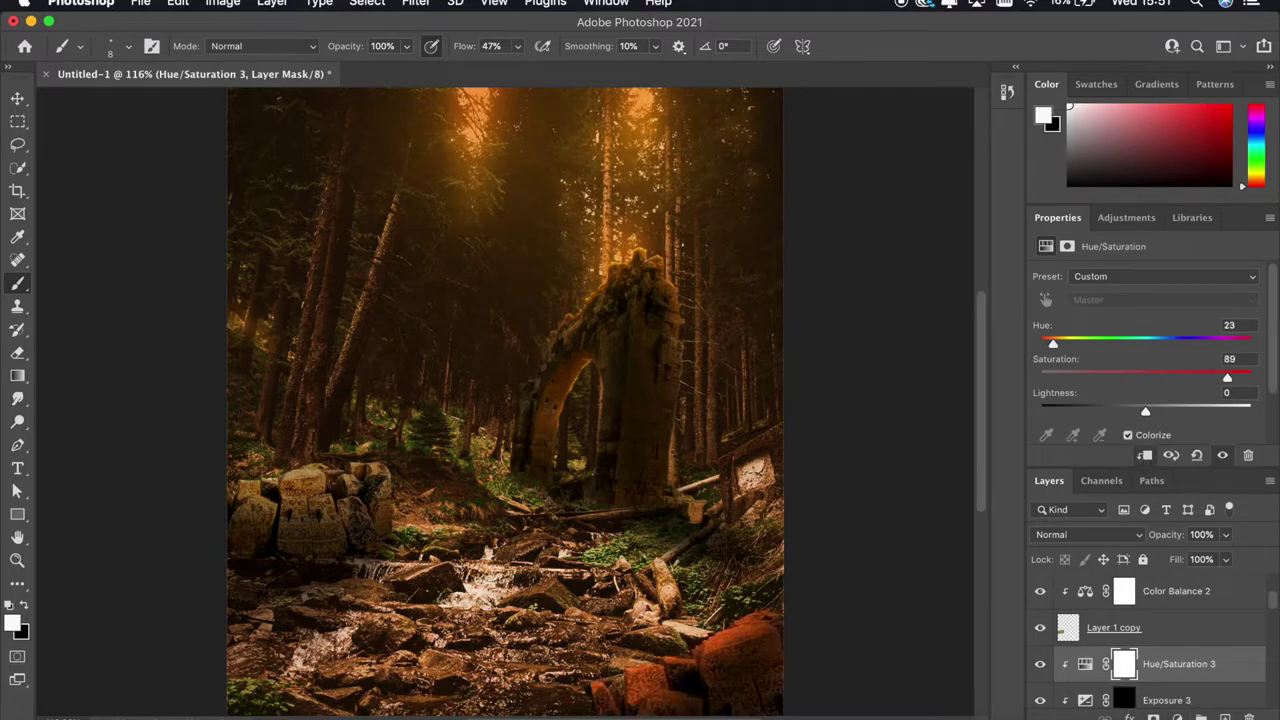
pyautogui.moveTo(1145, 411); pyautogui.dragTo(1151, 411)
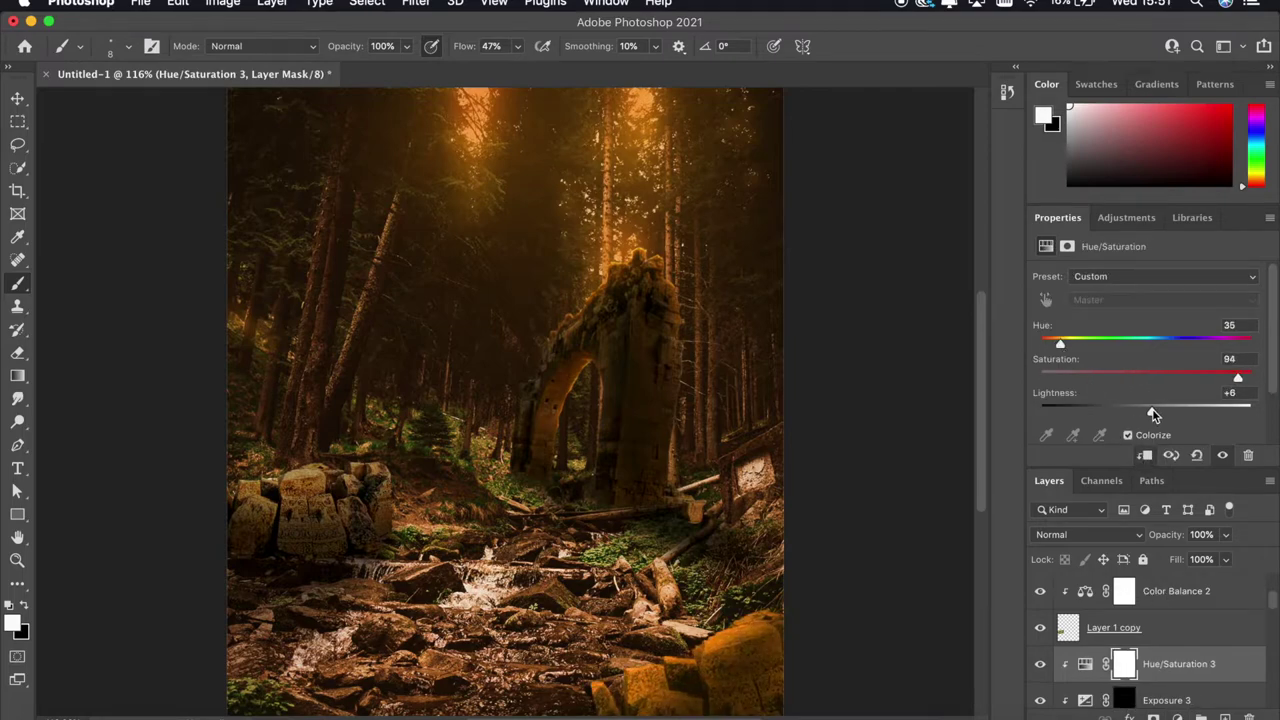
pyautogui.press('super+i')
# Paint the golden tint onto the lower-right rocks and add a clipped Exposure 7 layer
pyautogui.keyDown('alt'); pyautogui.scroll(3, 600, 450); pyautogui.keyUp('alt')
pyautogui.hscroll(5, 666, 565)
pyautogui.scroll(-3, 600, 480)
pyautogui.keyDown('alt'); pyautogui.scroll(-4, 420, 480); pyautogui.keyUp('alt')
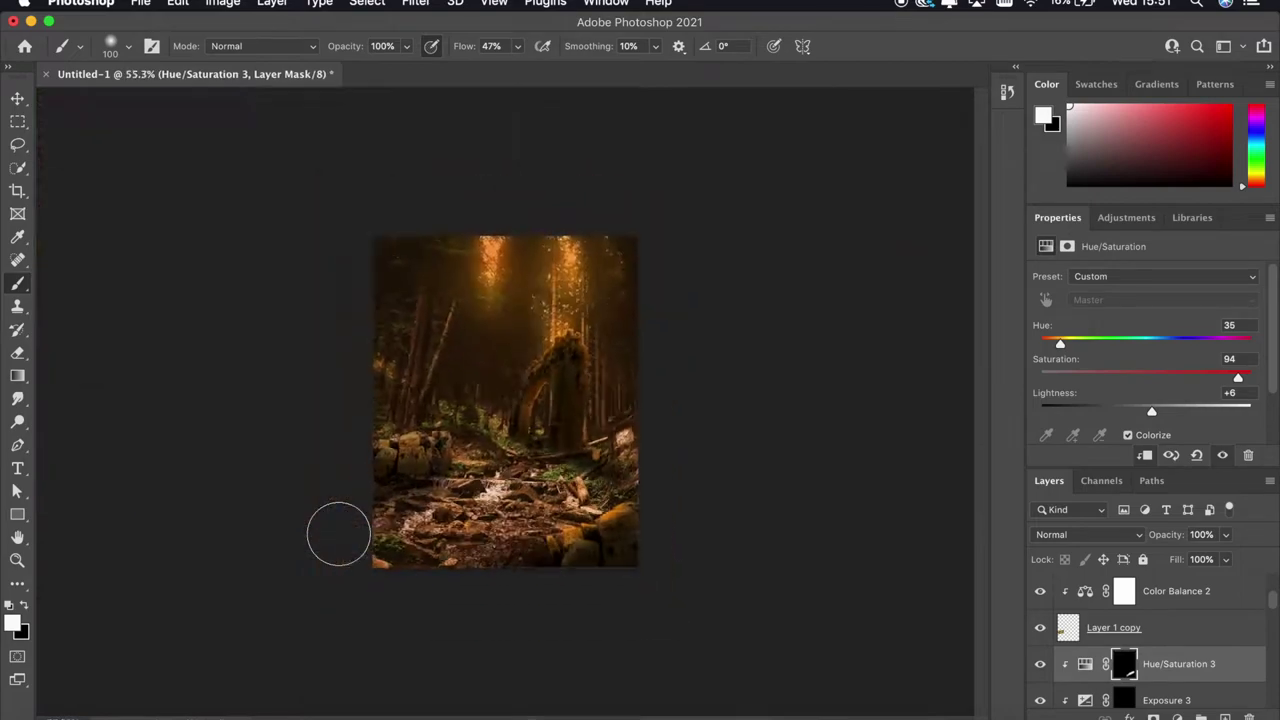
pyautogui.keyDown('alt'); pyautogui.scroll(5, 500, 300); pyautogui.keyUp('alt')
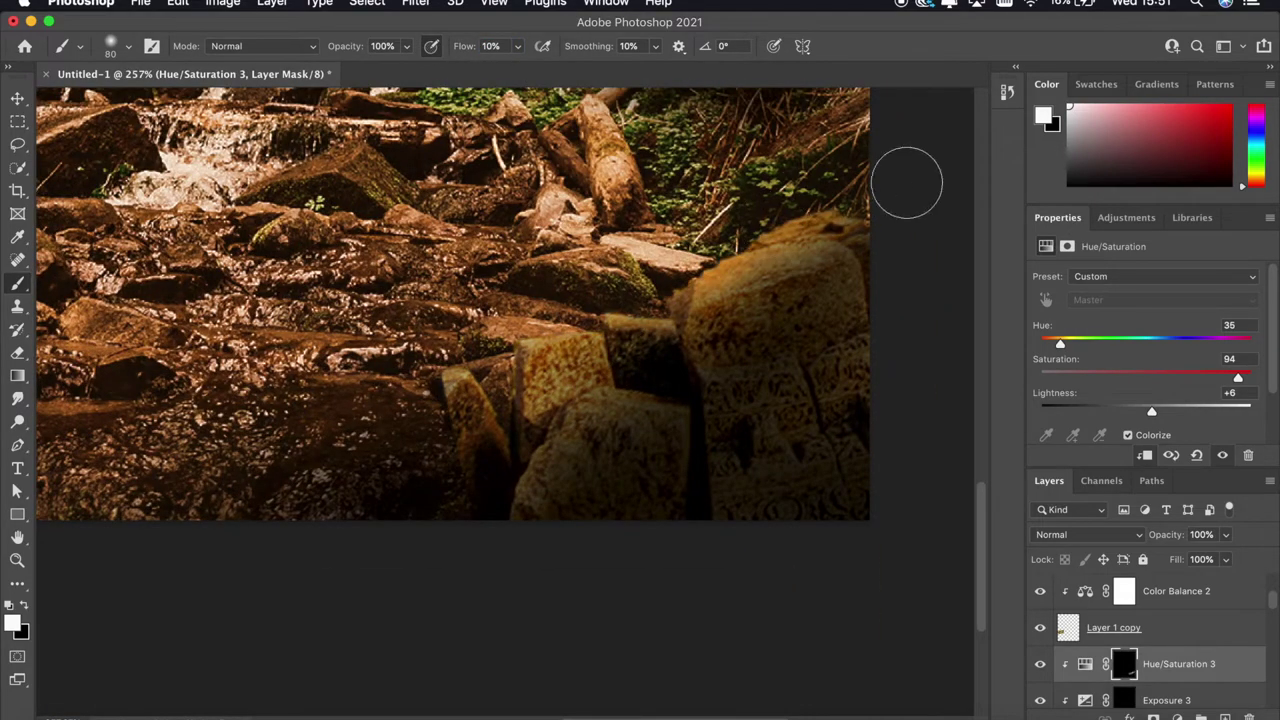
pyautogui.keyDown('alt'); pyautogui.scroll(-3, 777, 234); pyautogui.keyUp('alt')
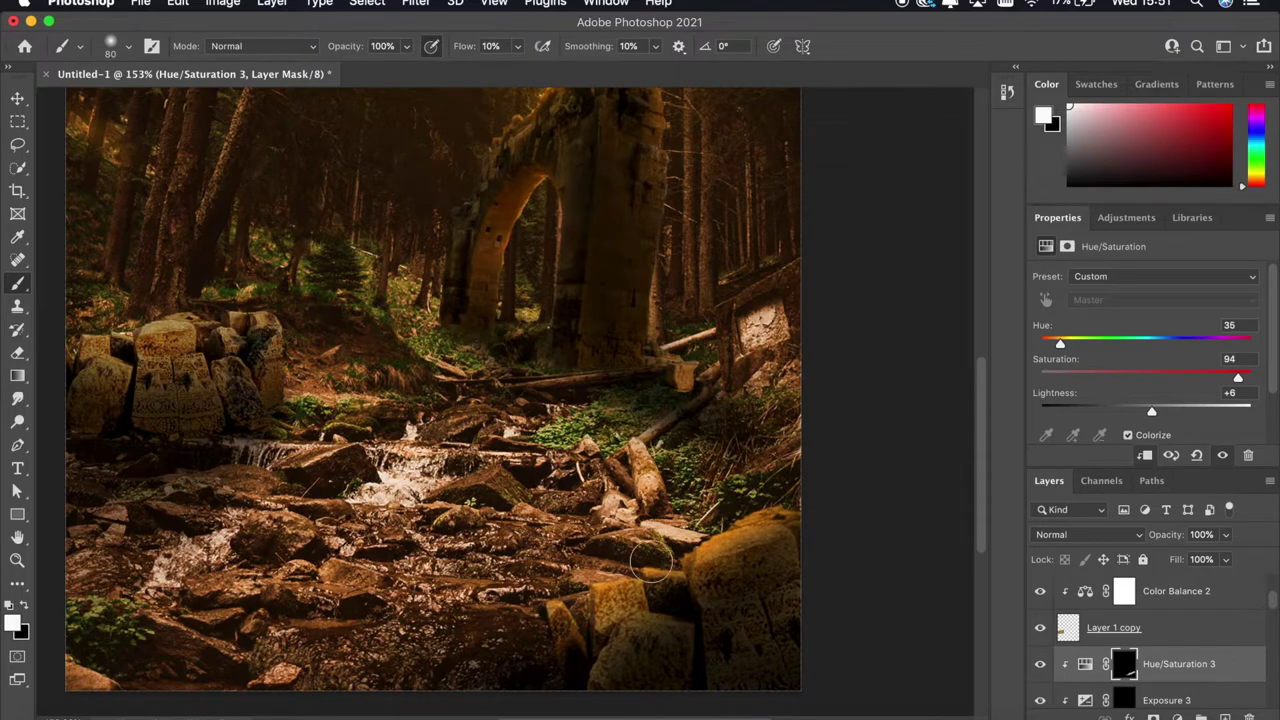
pyautogui.keyDown('alt'); pyautogui.scroll(-4, 550, 597); pyautogui.keyUp('alt')
pyautogui.keyDown('alt'); pyautogui.scroll(4, 550, 450); pyautogui.keyUp('alt')
pyautogui.click(1188, 717)
pyautogui.click(1165, 494)
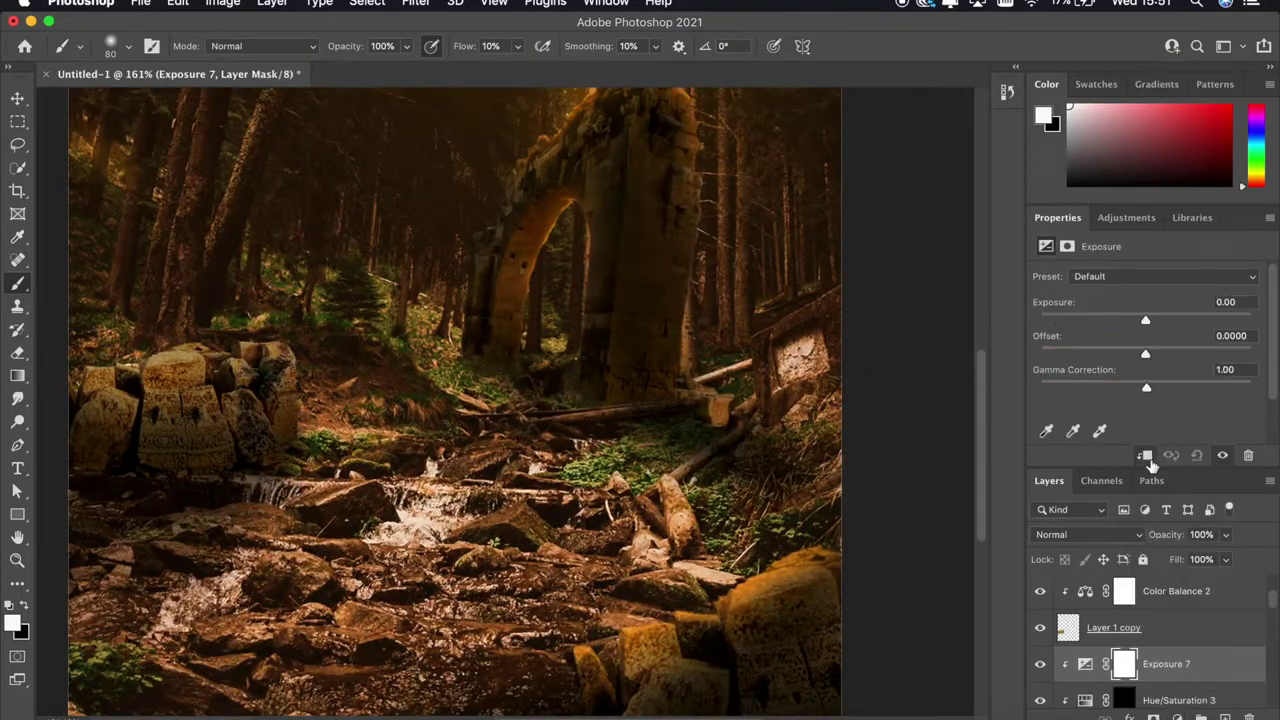
# Set Exposure 7 to +1.74, invert its mask, and paint it over the lower-right stones with a 25 px brush
pyautogui.moveTo(1145, 318); pyautogui.dragTo(1176, 322)
pyautogui.hotkey('ctrl', 'i')
pyautogui.scroll(5, 660, 600)
pyautogui.scroll(3, 686, 471)
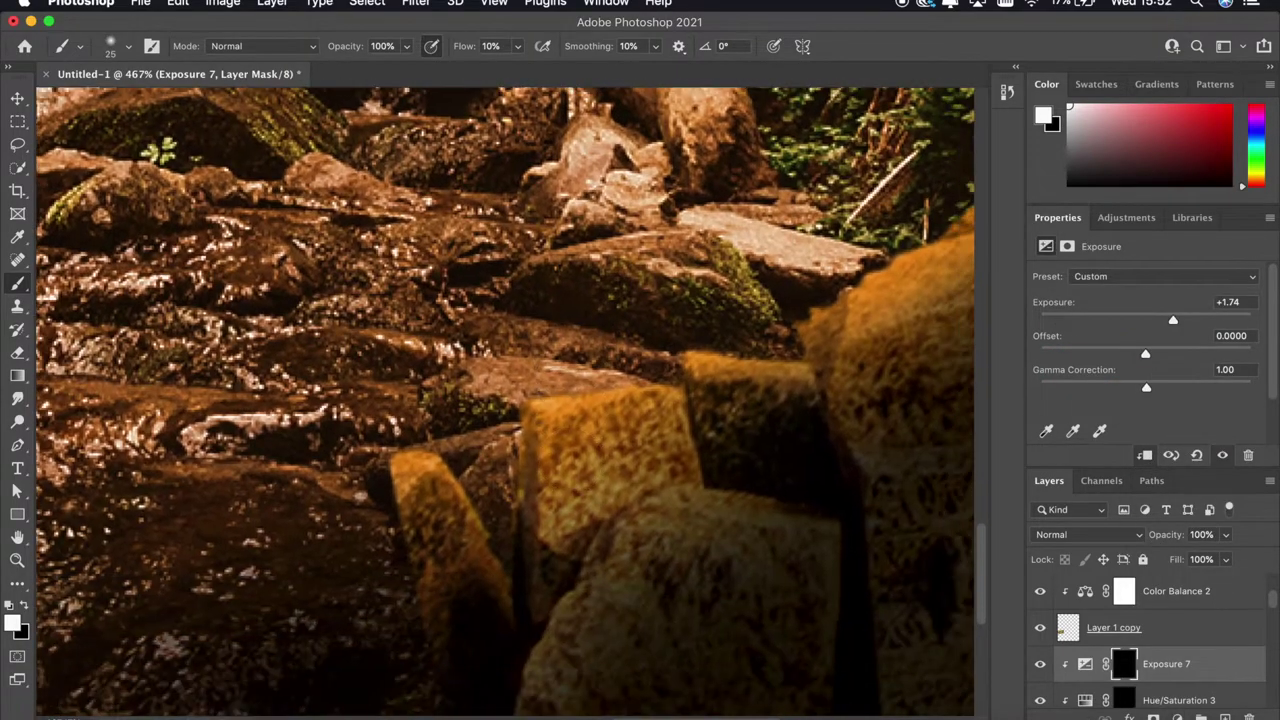
pyautogui.keyDown('alt'); pyautogui.scroll(-2, 800, 250); pyautogui.keyUp('alt')
pyautogui.keyDown('alt'); pyautogui.scroll(-2, 650, 270); pyautogui.keyUp('alt')
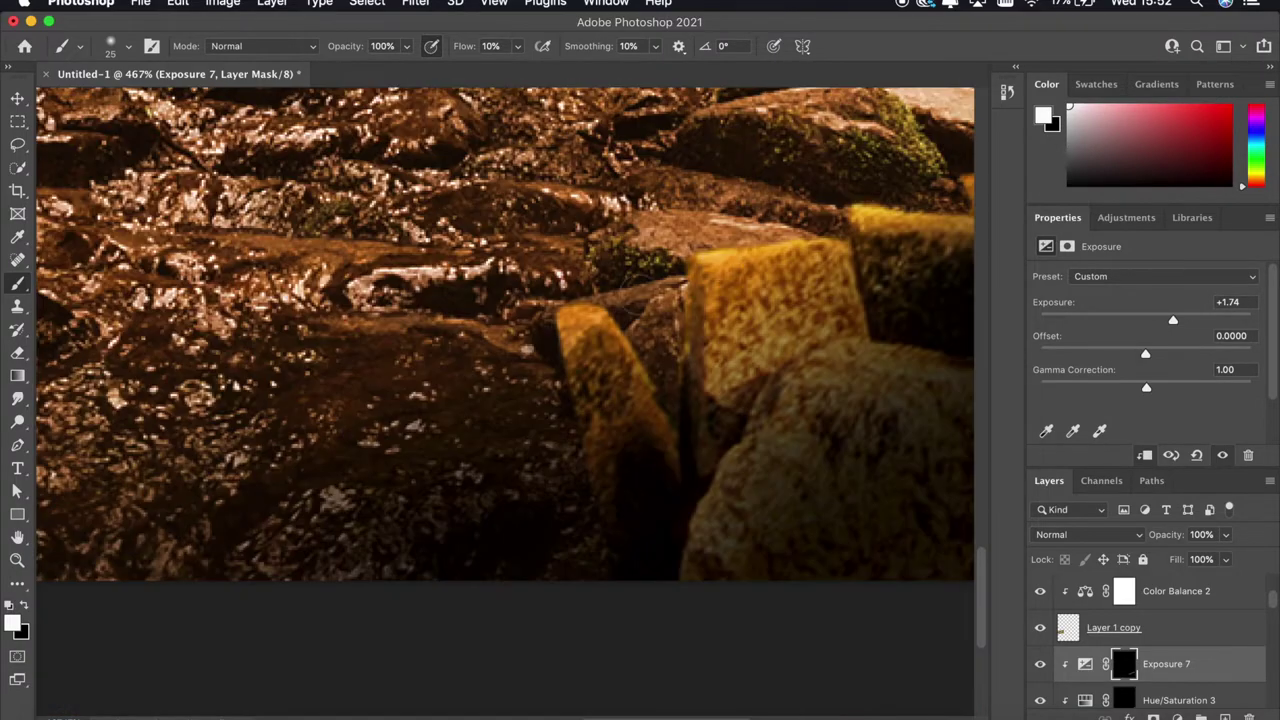
pyautogui.keyDown('alt'); pyautogui.scroll(-2, 580, 278); pyautogui.keyUp('alt')
pyautogui.keyDown('alt'); pyautogui.scroll(1, 571, 278); pyautogui.keyUp('alt')
pyautogui.keyDown('alt'); pyautogui.scroll(3, 571, 278); pyautogui.keyUp('alt')
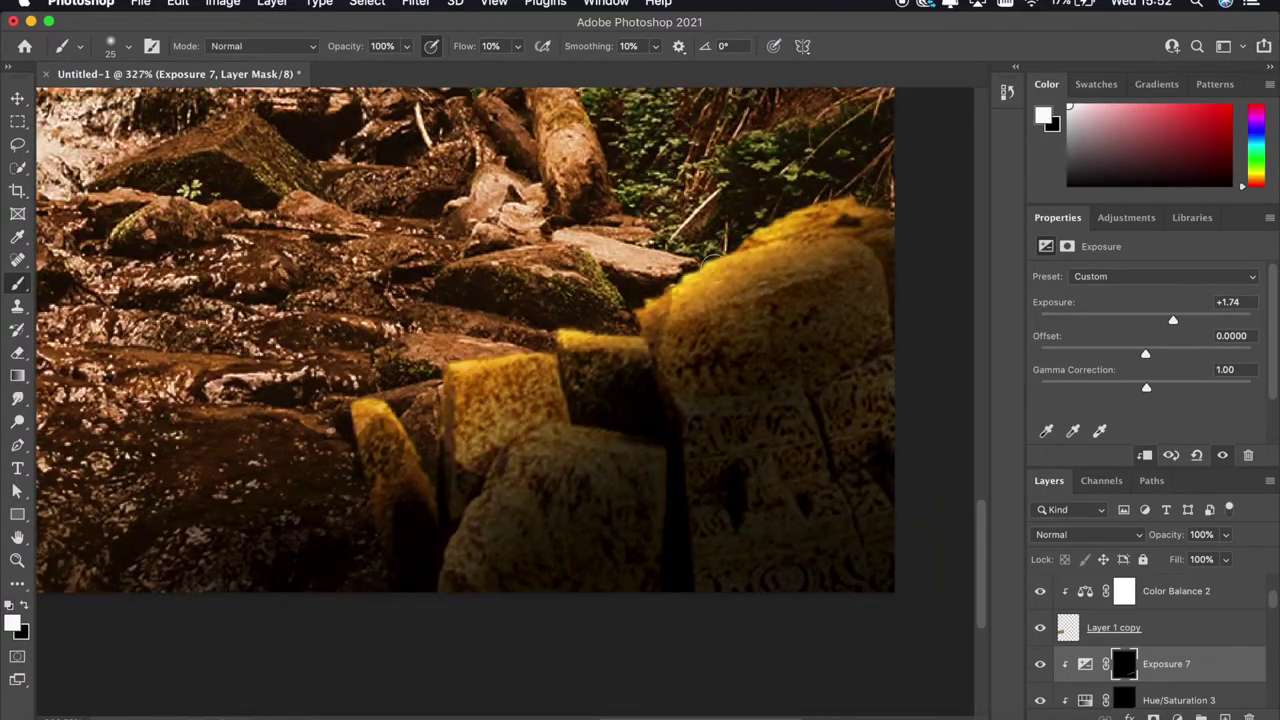
pyautogui.keyDown('alt'); pyautogui.scroll(-3, 940, 186); pyautogui.keyUp('alt')
pyautogui.keyDown('alt'); pyautogui.scroll(-2, 940, 186); pyautogui.keyUp('alt')
pyautogui.keyDown('alt'); pyautogui.scroll(-1, 940, 186); pyautogui.keyUp('alt')
pyautogui.keyDown('alt'); pyautogui.scroll(3, 940, 186); pyautogui.keyUp('alt')
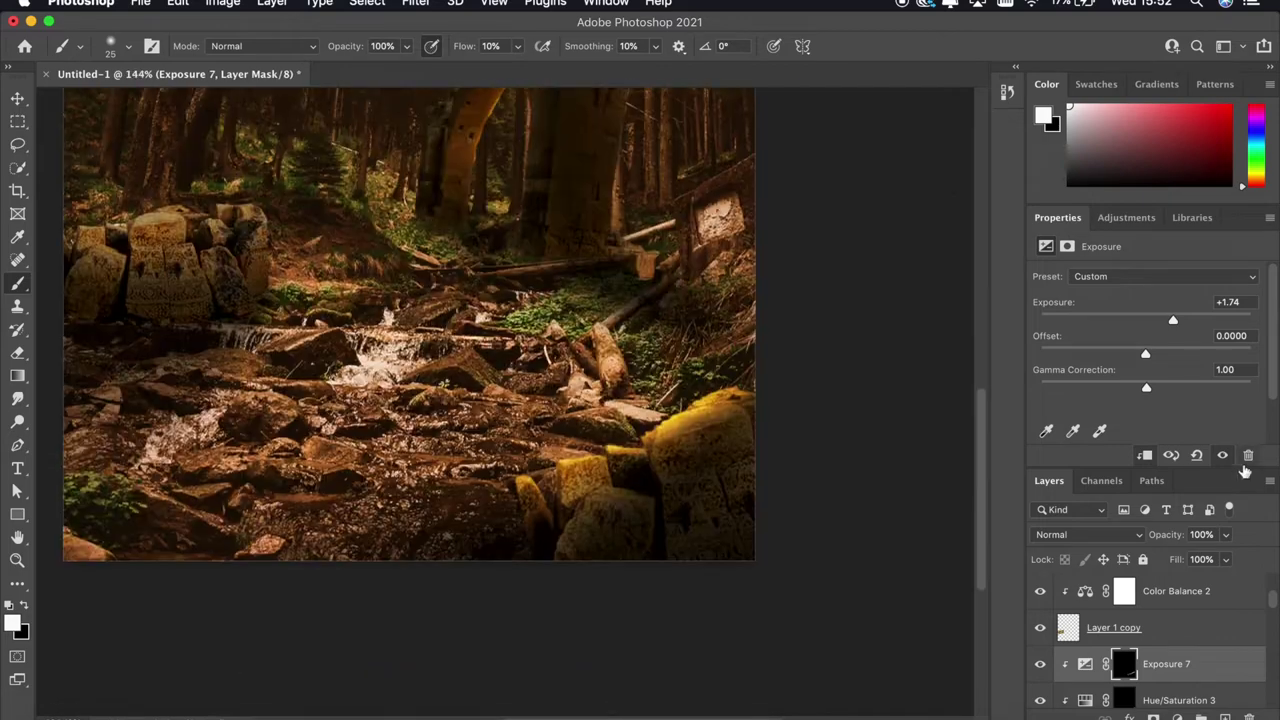
pyautogui.click(1170, 716)
# Add a clipped, colorized Hue/Saturation 4 layer (Hue 36, Saturation 95, Lightness +8) with an inverted mask
pyautogui.click(1165, 446)
pyautogui.keyDown('alt'); pyautogui.click(1125, 611); pyautogui.keyUp('alt')
pyautogui.click(1128, 435)
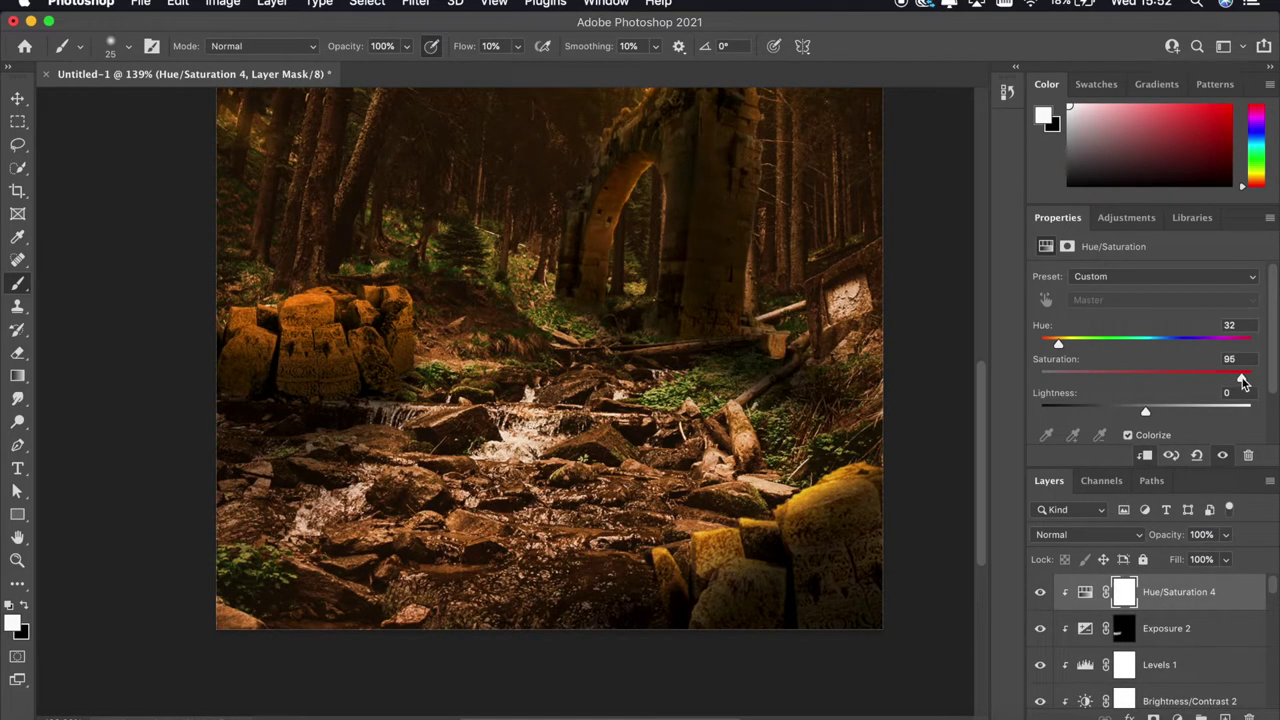
pyautogui.moveTo(1058, 343); pyautogui.dragTo(1062, 343)
pyautogui.moveTo(1145, 411); pyautogui.dragTo(1153, 411)
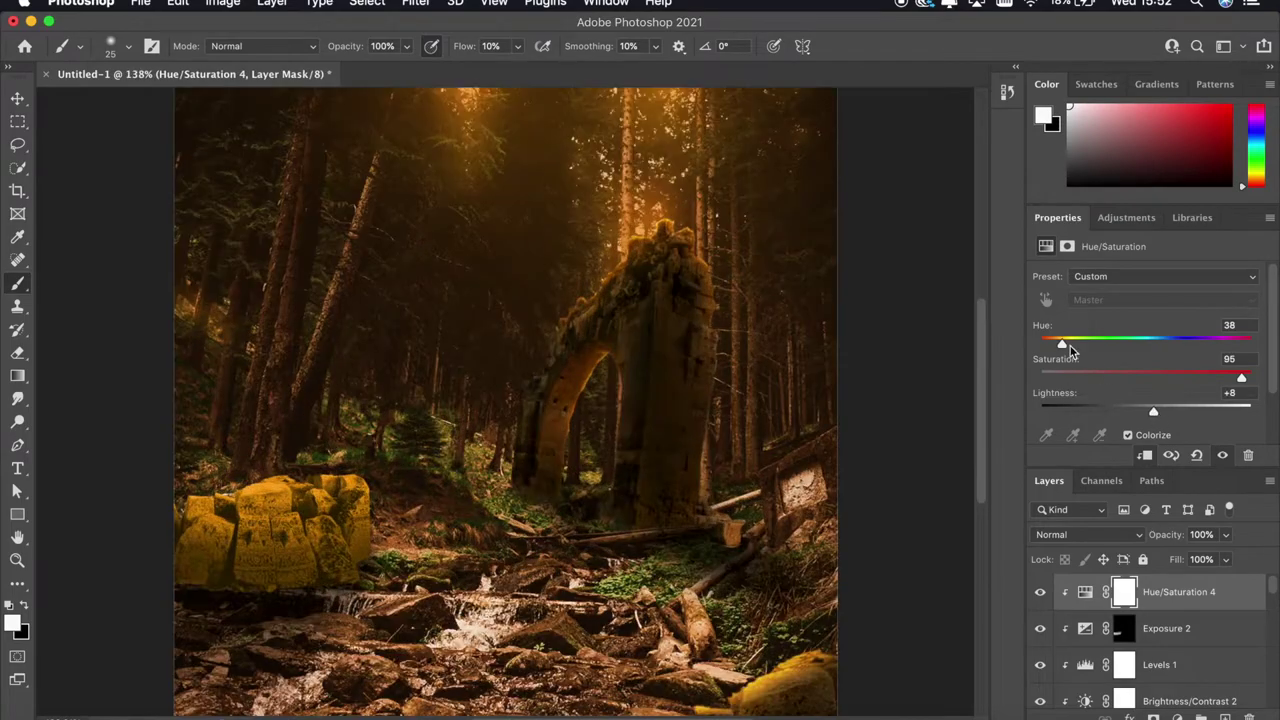
pyautogui.hotkey('ctrl', 'i')
# Paint the golden tint over the left ruins and add an Exposure 8 layer with raised exposure
pyautogui.scroll(5, 250, 600)
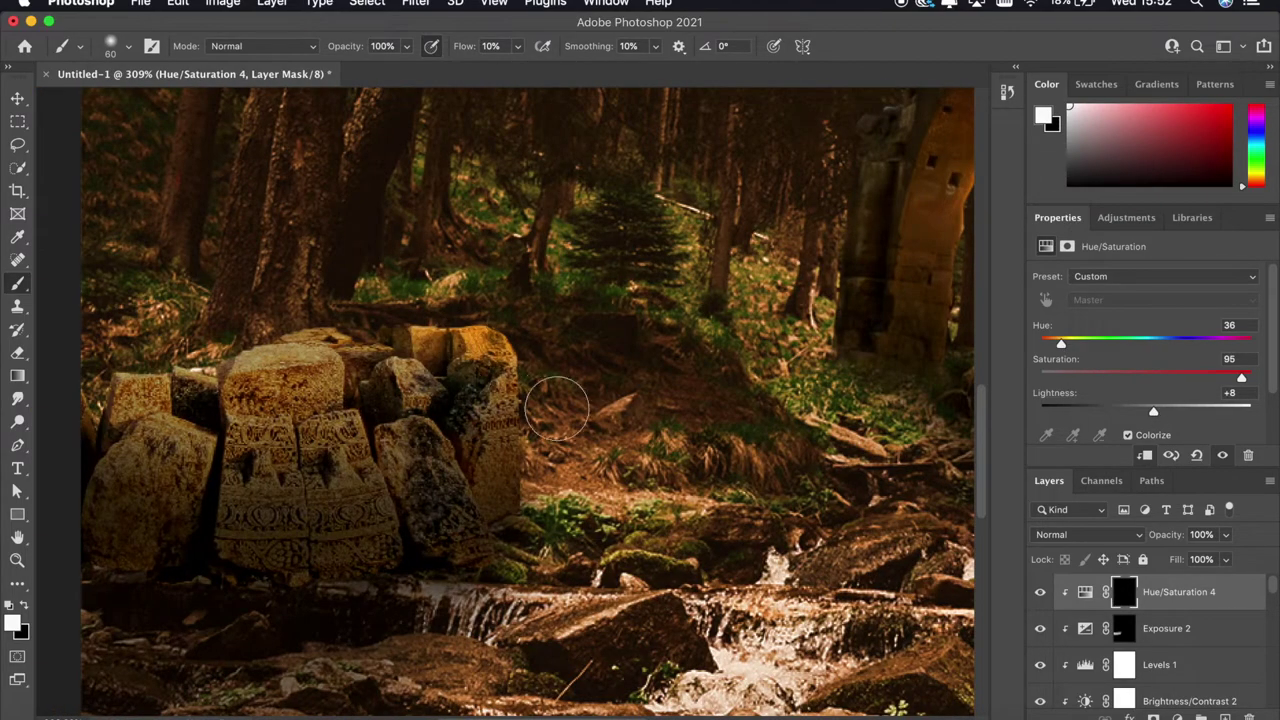
pyautogui.scroll(-5, 586, 457)
pyautogui.scroll(5, 586, 457)
pyautogui.scroll(-2, 760, 540)
pyautogui.scroll(3, 932, 620)
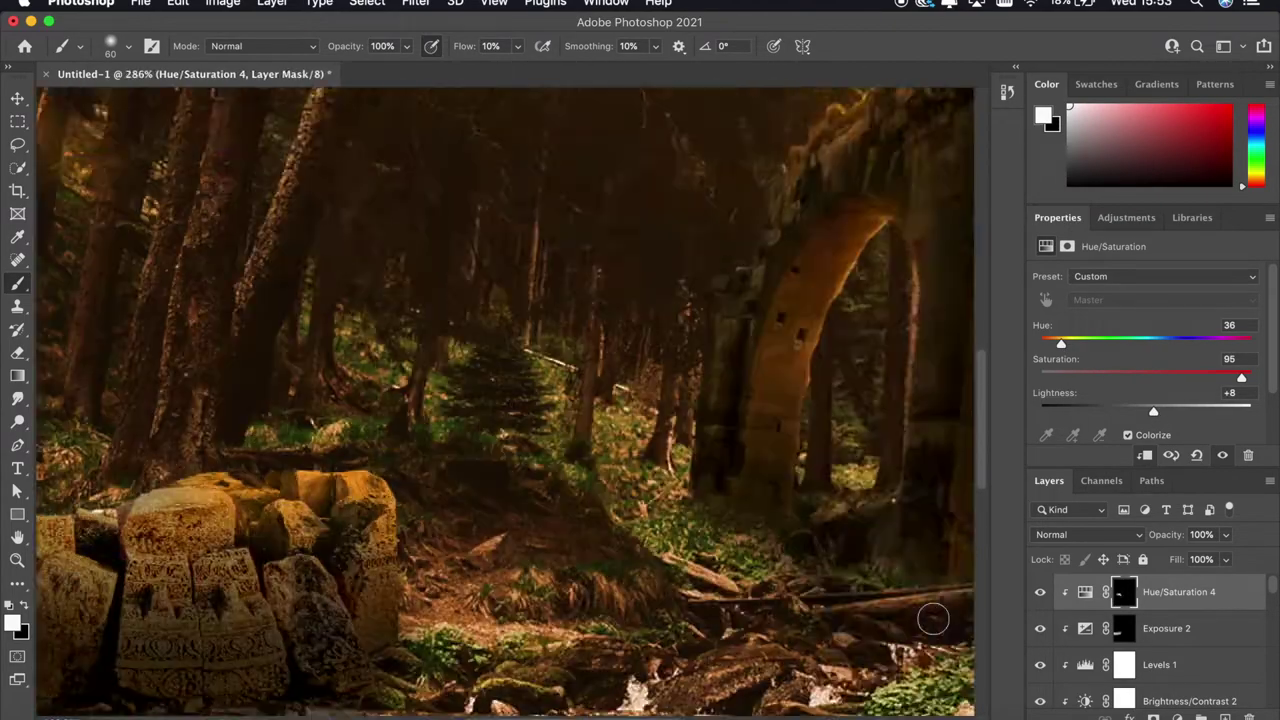
pyautogui.scroll(-3, 311, 323)
pyautogui.scroll(-2, 309, 323)
pyautogui.scroll(5, 147, 527)
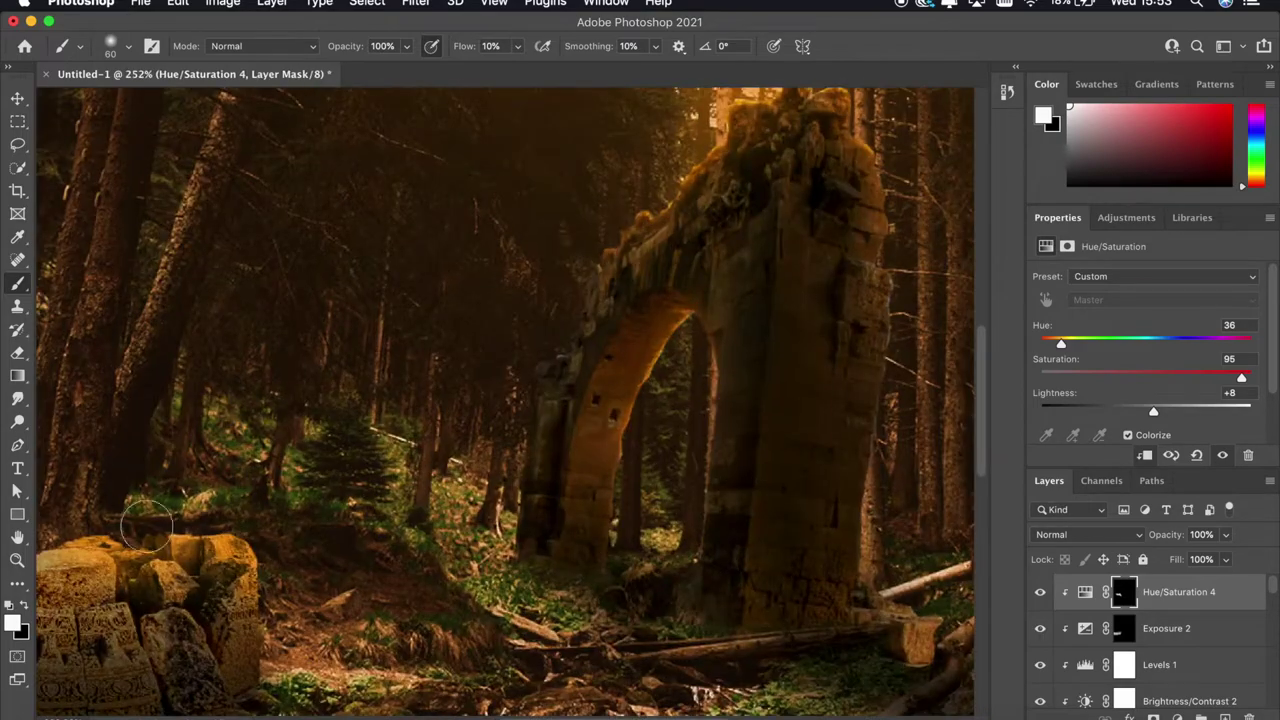
pyautogui.scroll(1, 283, 636)
pyautogui.click(1178, 718)
pyautogui.moveTo(1146, 319); pyautogui.dragTo(1175, 317)
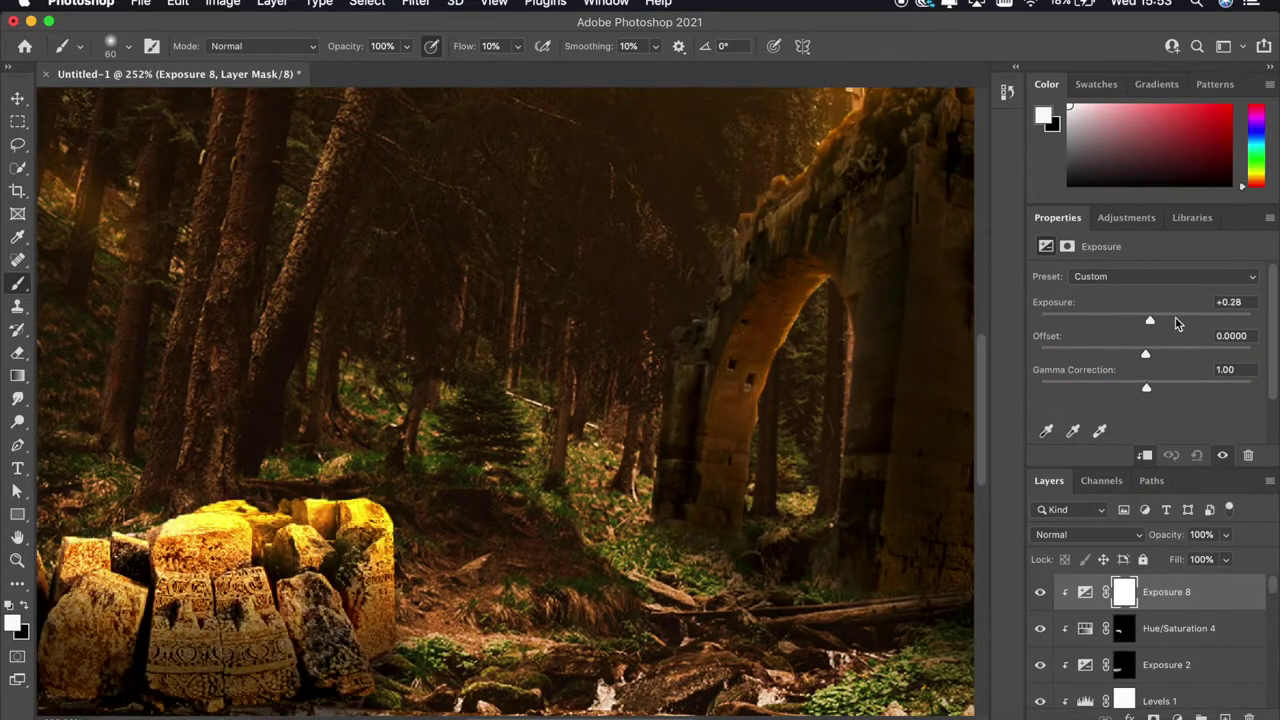
# Invert Exposure 8's mask and paint the +1.85 brightening over the left rock pile at 70% opacity
pyautogui.hotkey('ctrl', 'i')
pyautogui.scroll(3, 595, 530)
pyautogui.scroll(4, 388, 360)
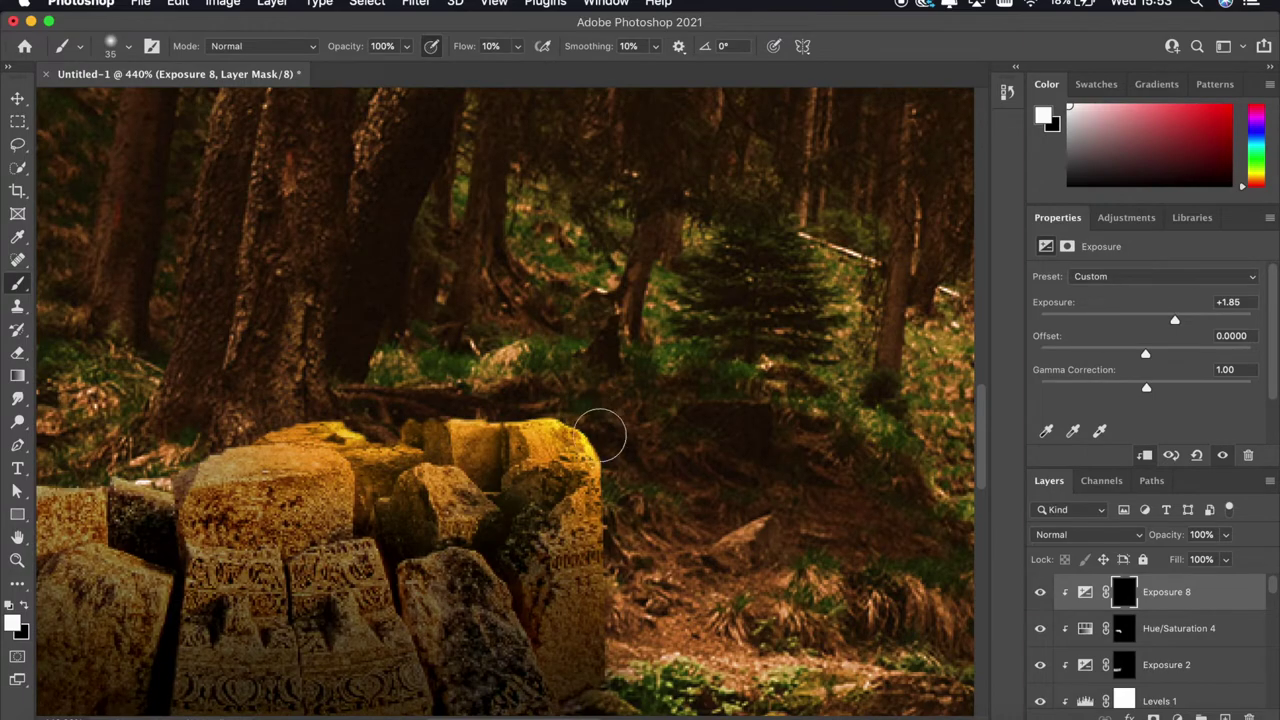
pyautogui.scroll(-5, 600, 435)
pyautogui.scroll(4, 463, 405)
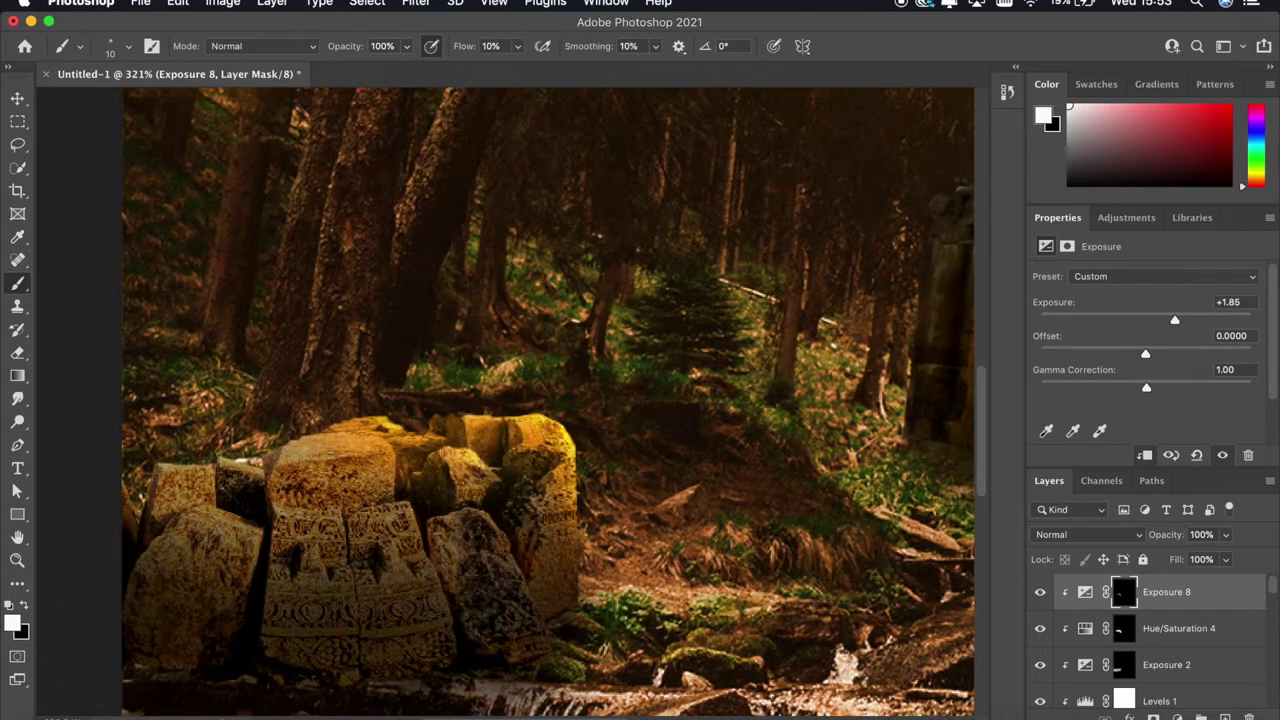
pyautogui.scroll(-4, 425, 366)
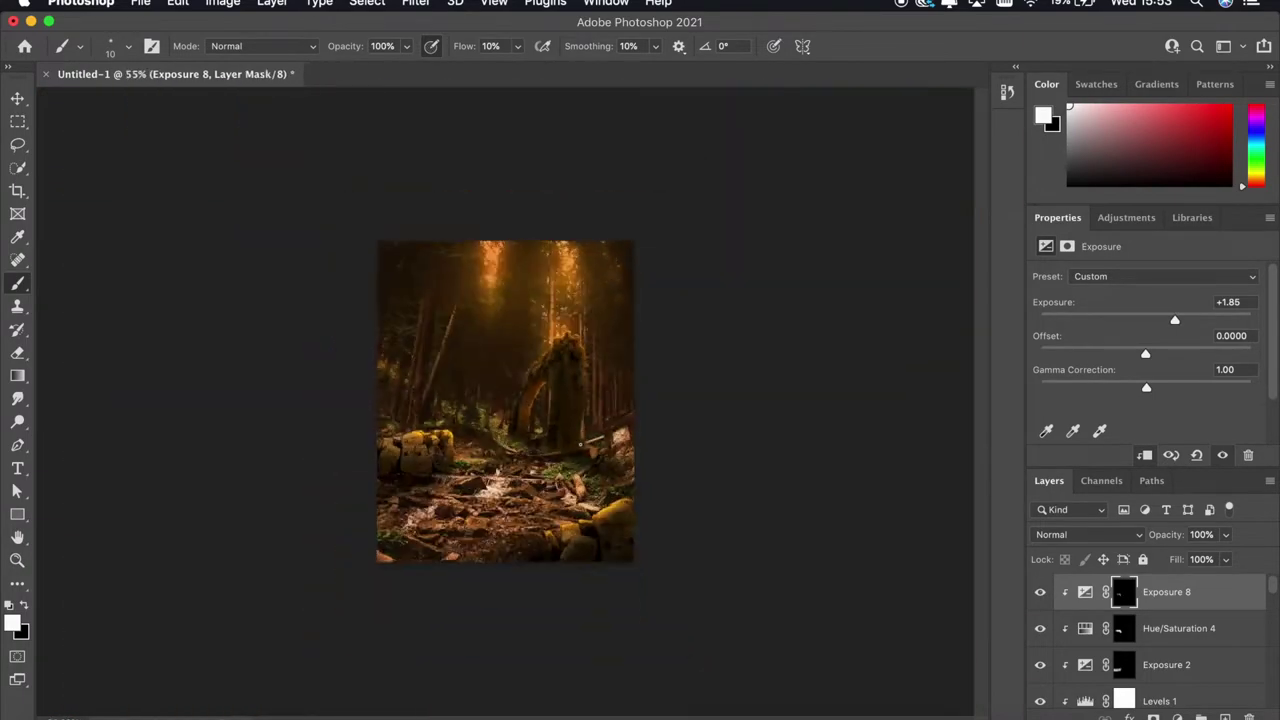
pyautogui.scroll(1, 425, 366)
pyautogui.scroll(3, 425, 366)
pyautogui.scroll(-4, 427, 470)
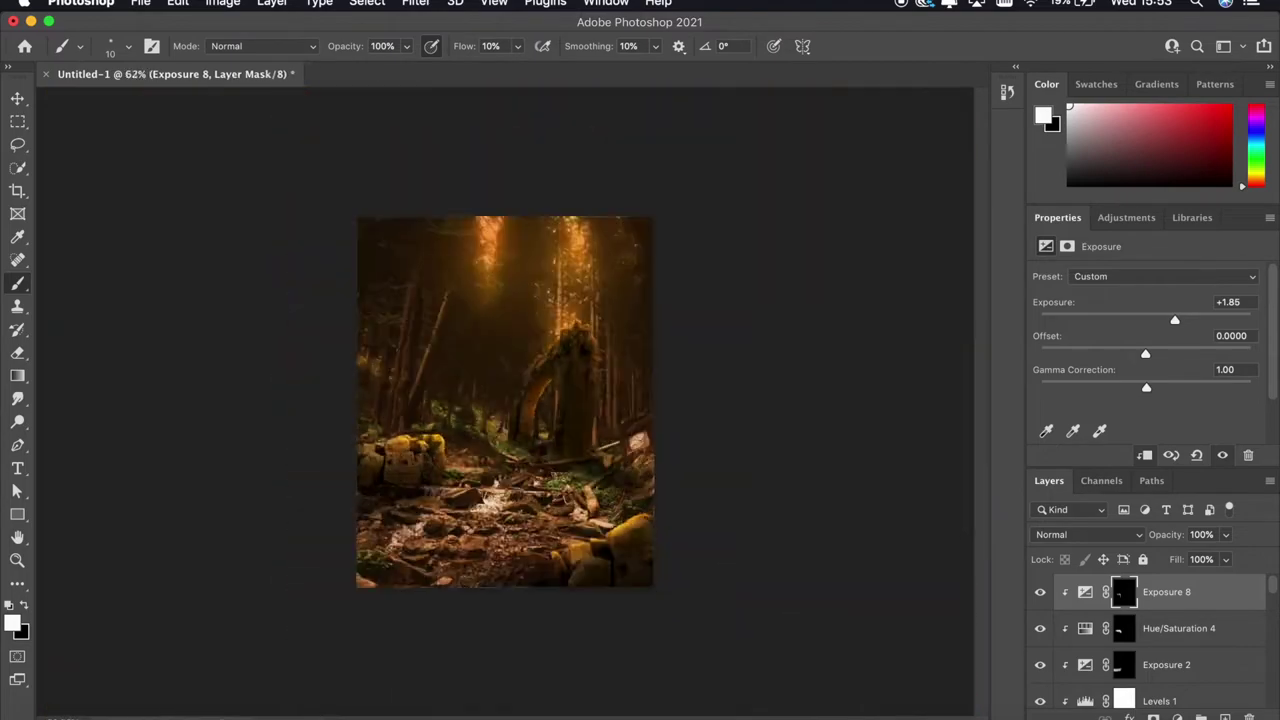
pyautogui.scroll(3, 427, 470)
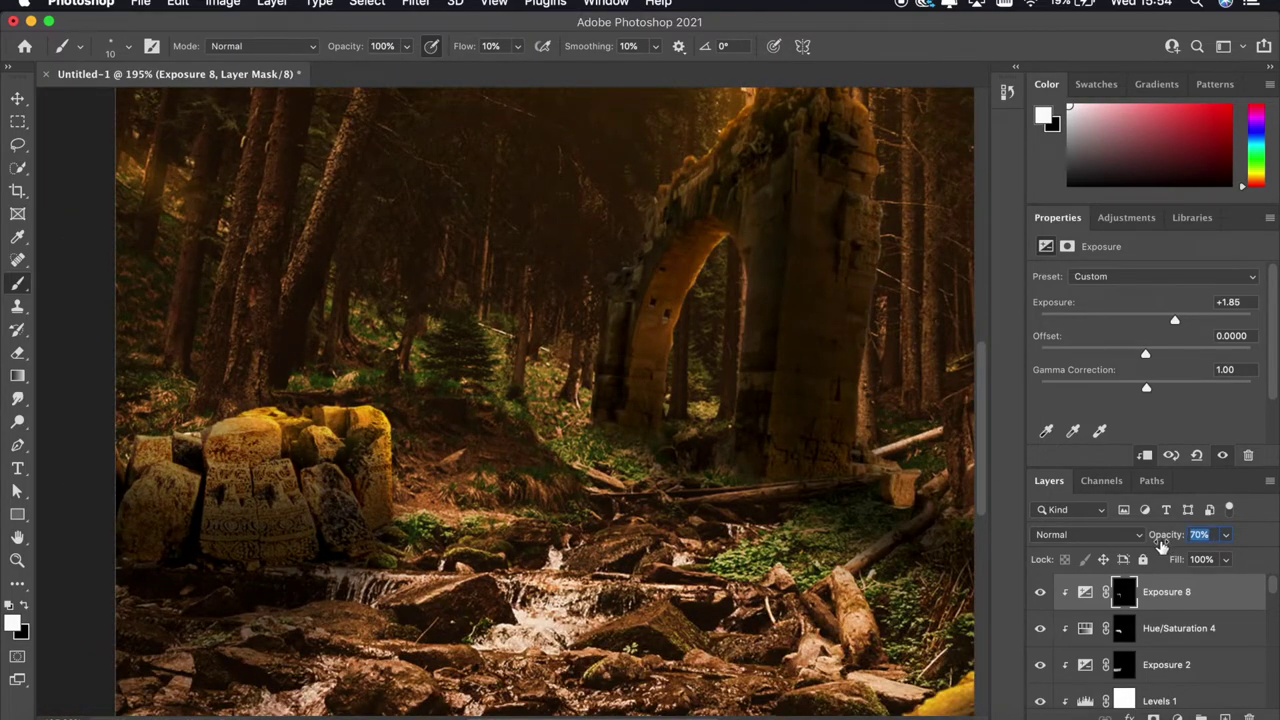
pyautogui.scroll(-4, 555, 447)
pyautogui.scroll(3, 555, 447)
pyautogui.scroll(-2, 555, 447)
pyautogui.scroll(-1, 555, 447)
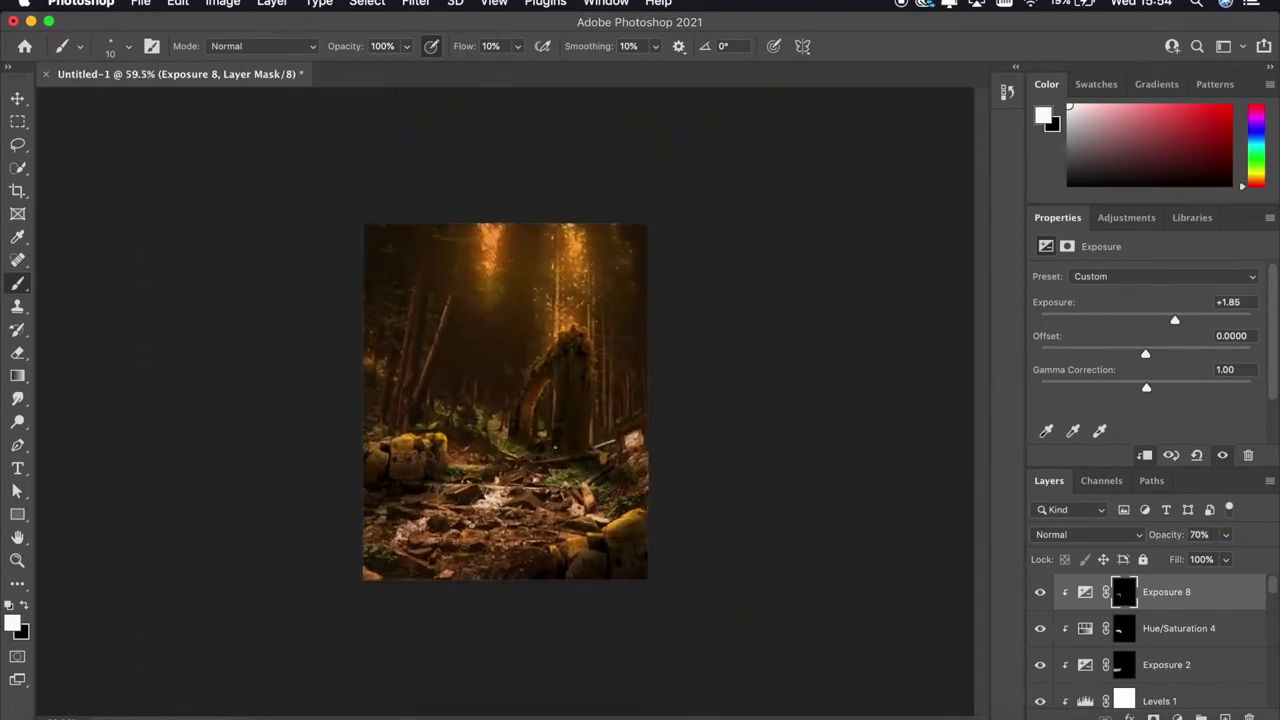
pyautogui.scroll(3, 555, 447)
pyautogui.scroll(-1, 1042, 640)
pyautogui.scroll(-1, 1042, 665)
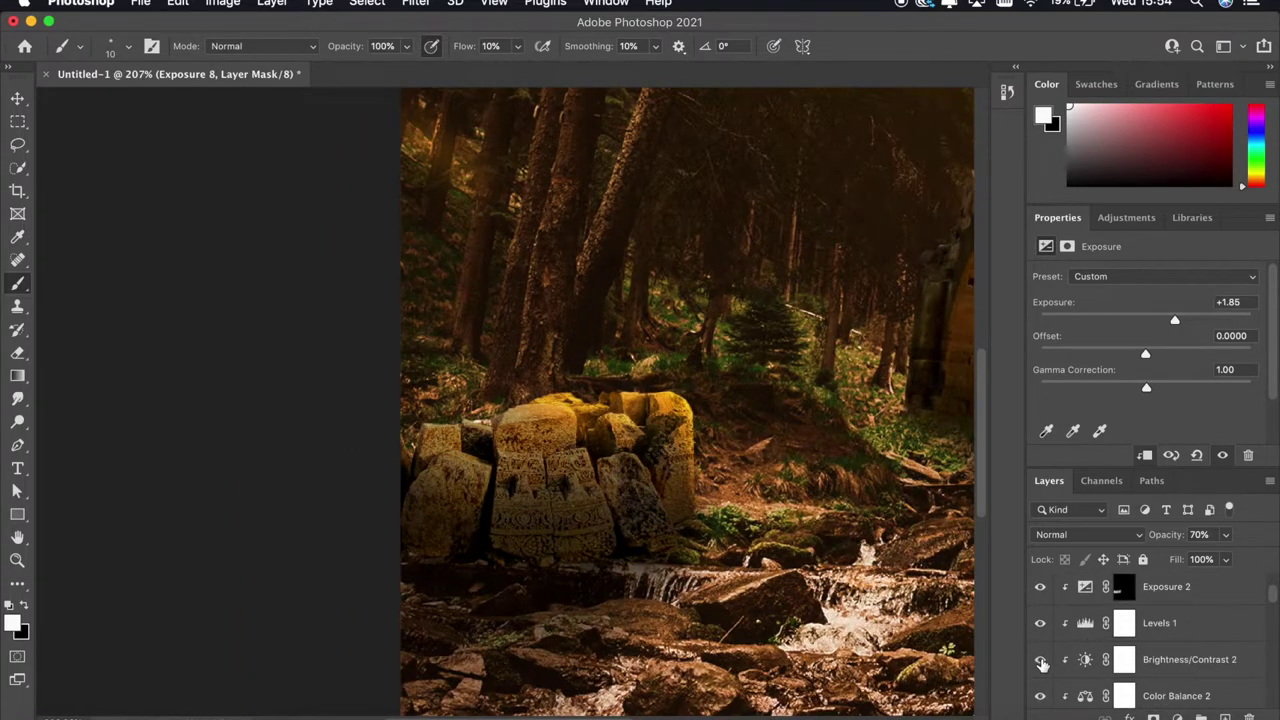
pyautogui.click(1052, 623)
pyautogui.press('x')
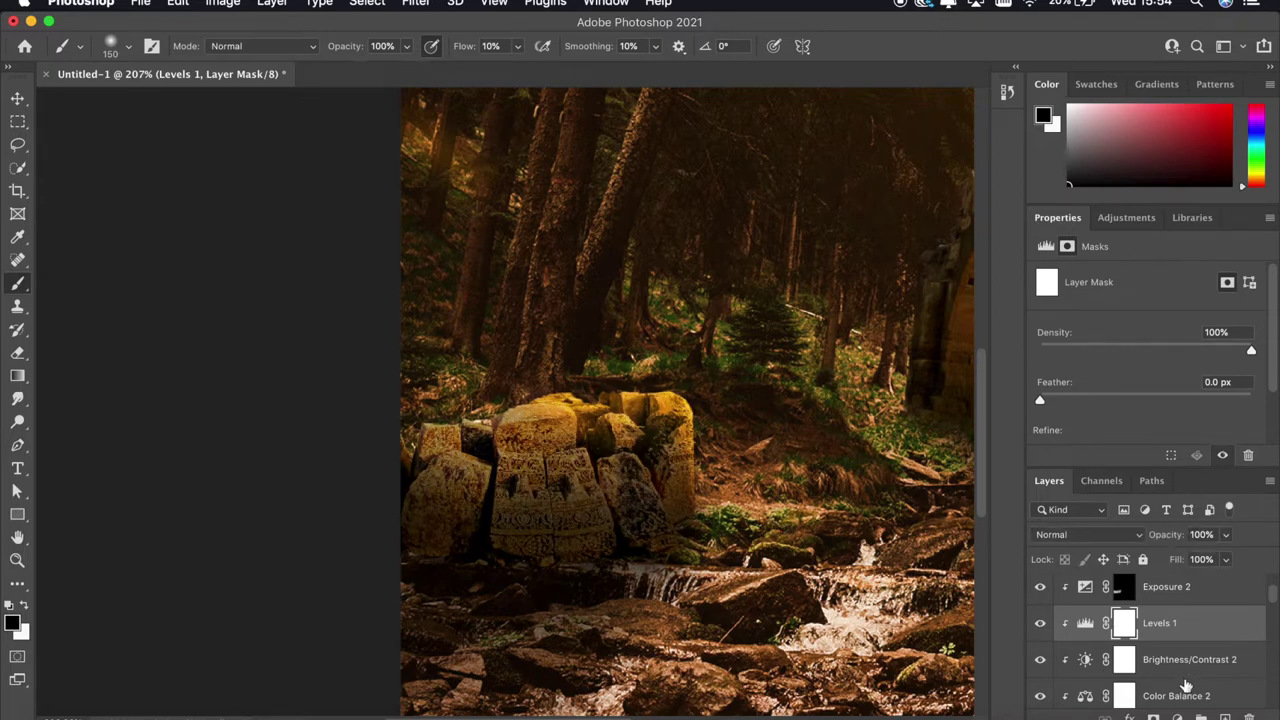
pyautogui.scroll(-2, 1160, 670)
pyautogui.scroll(3, 1130, 655)
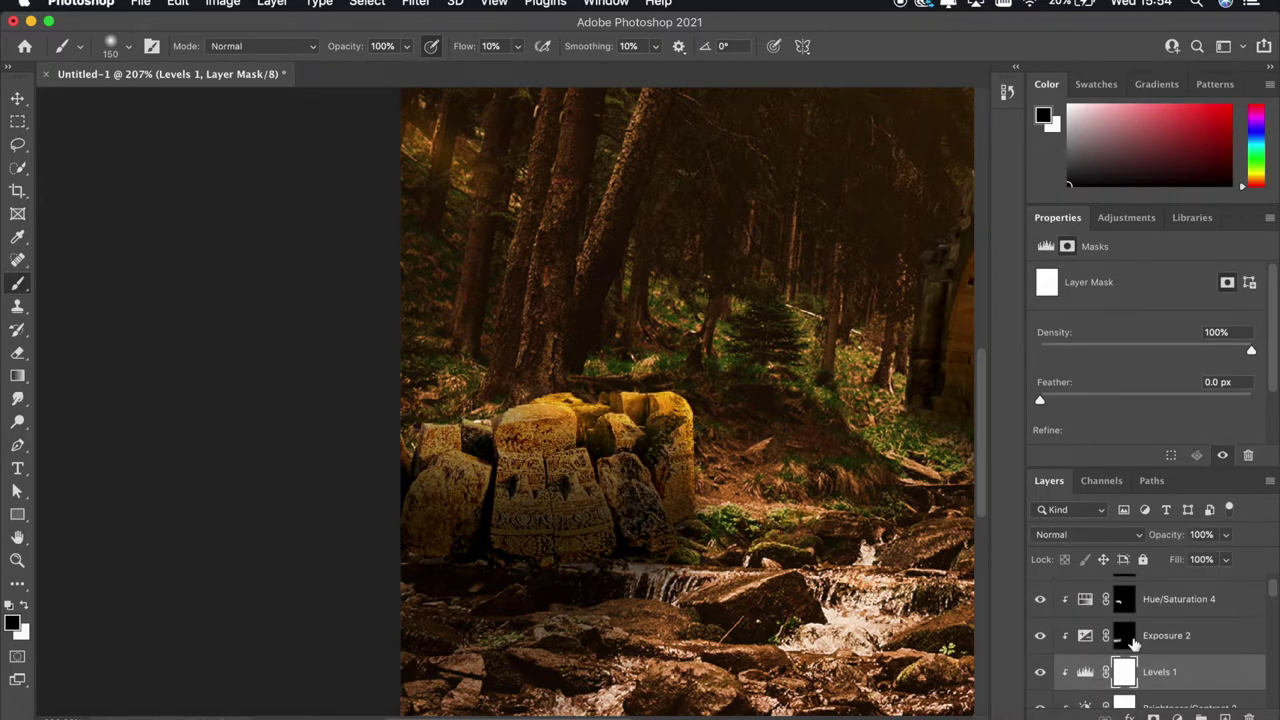
pyautogui.click(1121, 638)
pyautogui.press('x')
pyautogui.scroll(-5, 594, 534)
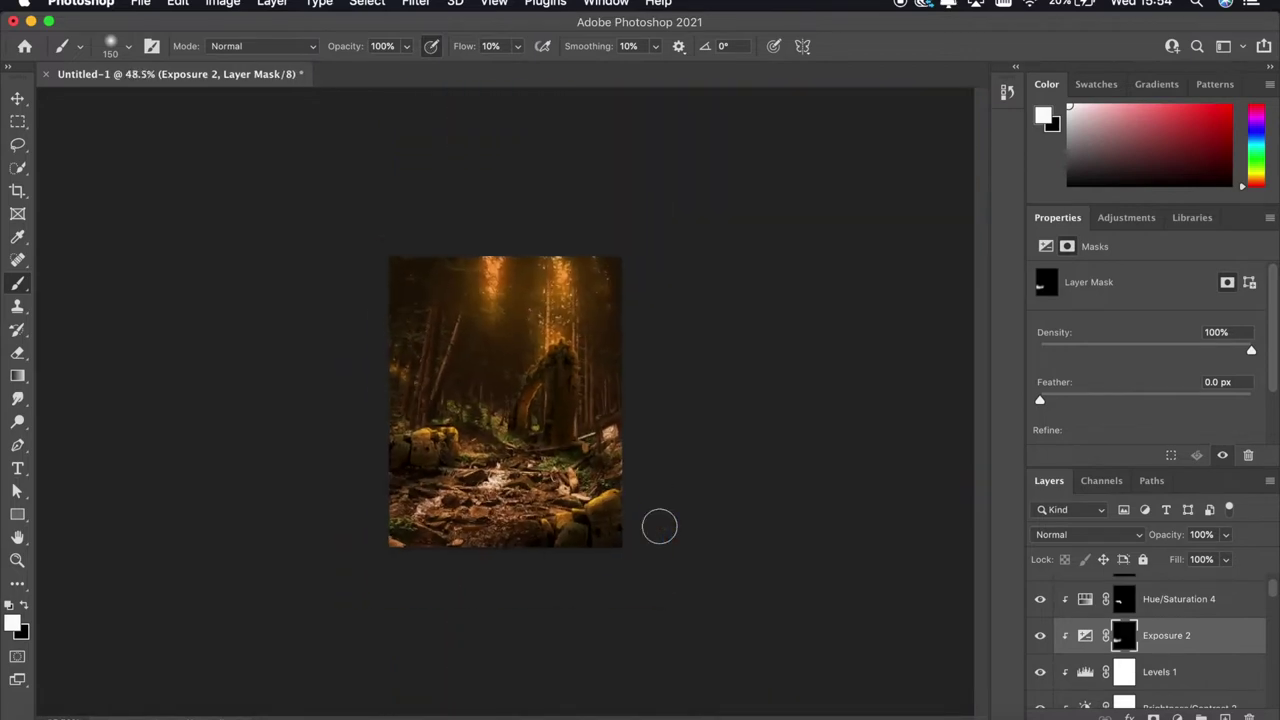
pyautogui.press('v')
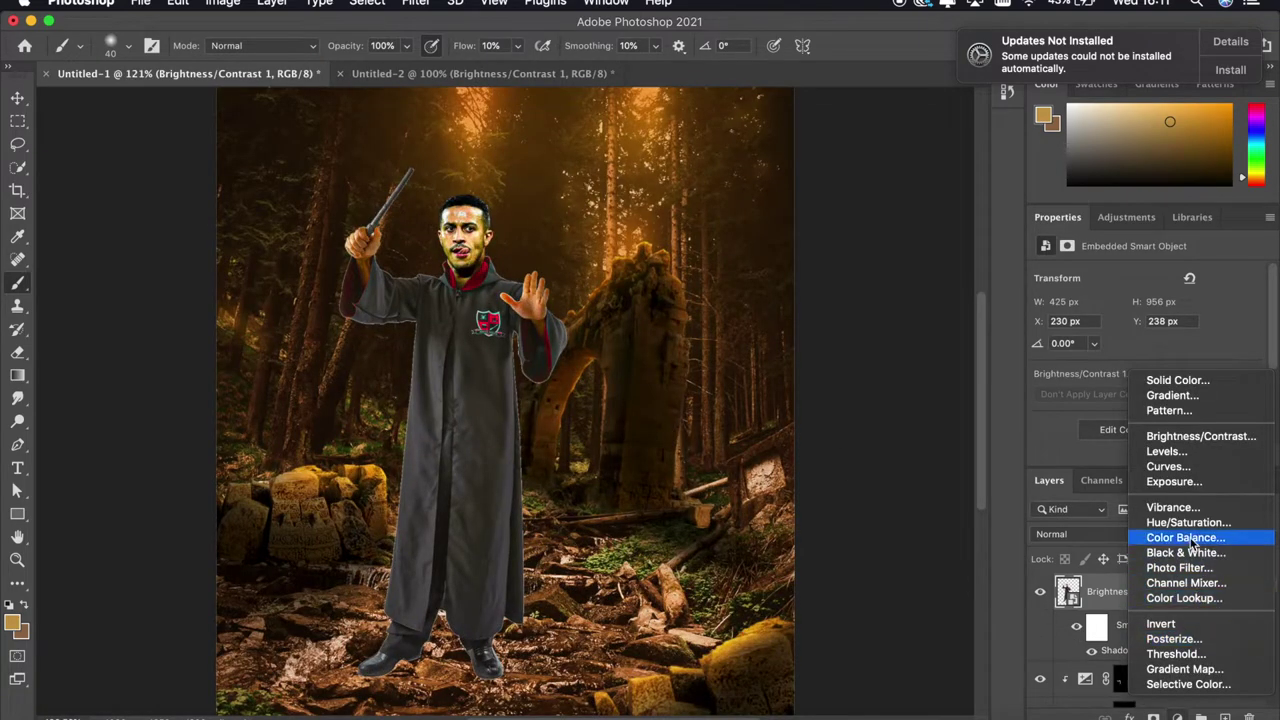
# Add a Color Balance adjustment layer clipped to the wizard to warm his midtones
pyautogui.click(1193, 541)
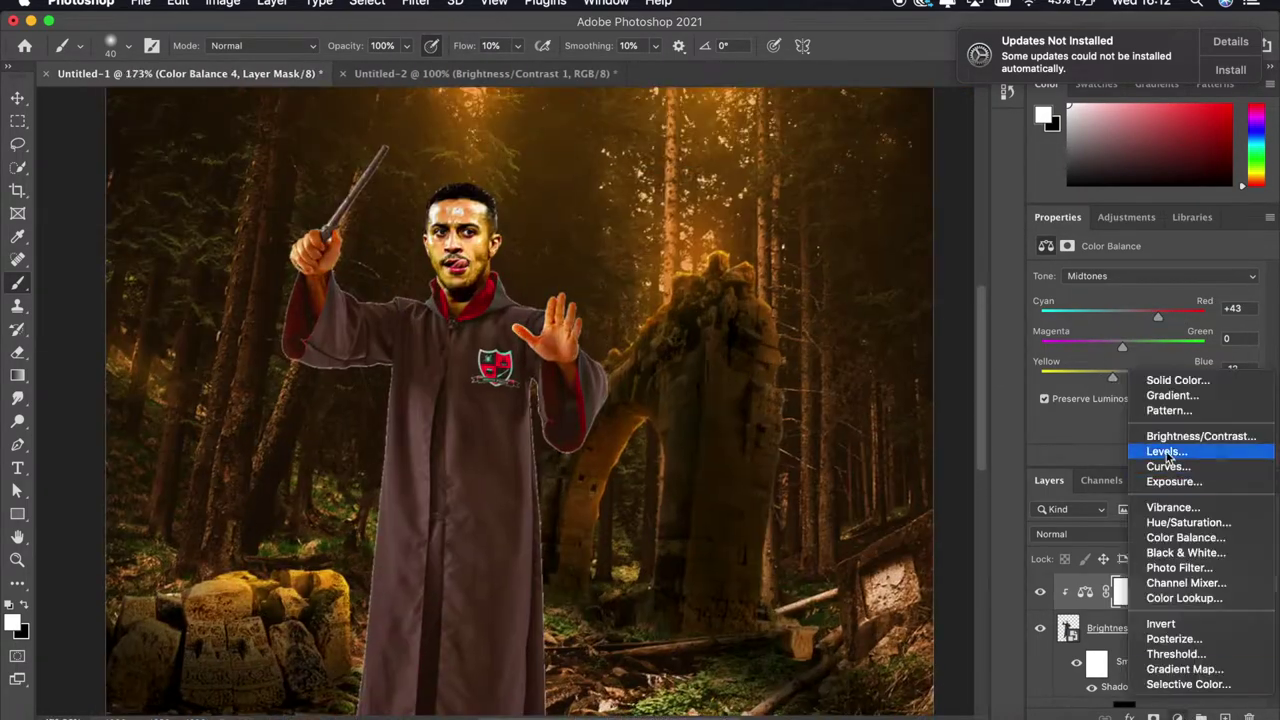
# Add an Exposure layer at -5.88 with an inverted mask, shading the robe's left side
pyautogui.click(1174, 481)
pyautogui.moveTo(1145, 319); pyautogui.dragTo(1077, 319)
pyautogui.press('super+i')
pyautogui.moveTo(356, 201); pyautogui.dragTo(377, 531)
# Review the Exposure 9 darkening across the whole composite, then bring up the adjustment layer list
pyautogui.hotkey('ctrl', '0')
pyautogui.scroll(5, 571, 500)
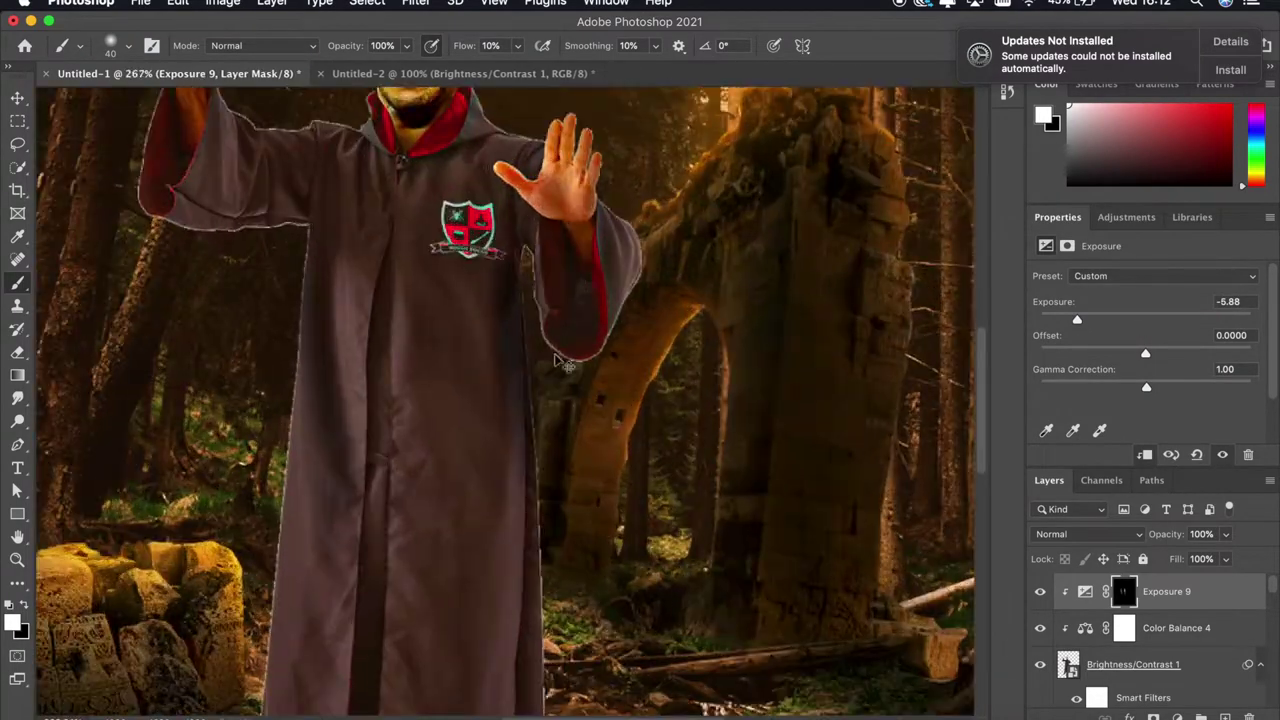
pyautogui.scroll(-3, 216, 446)
pyautogui.hotkey('ctrl', '0')
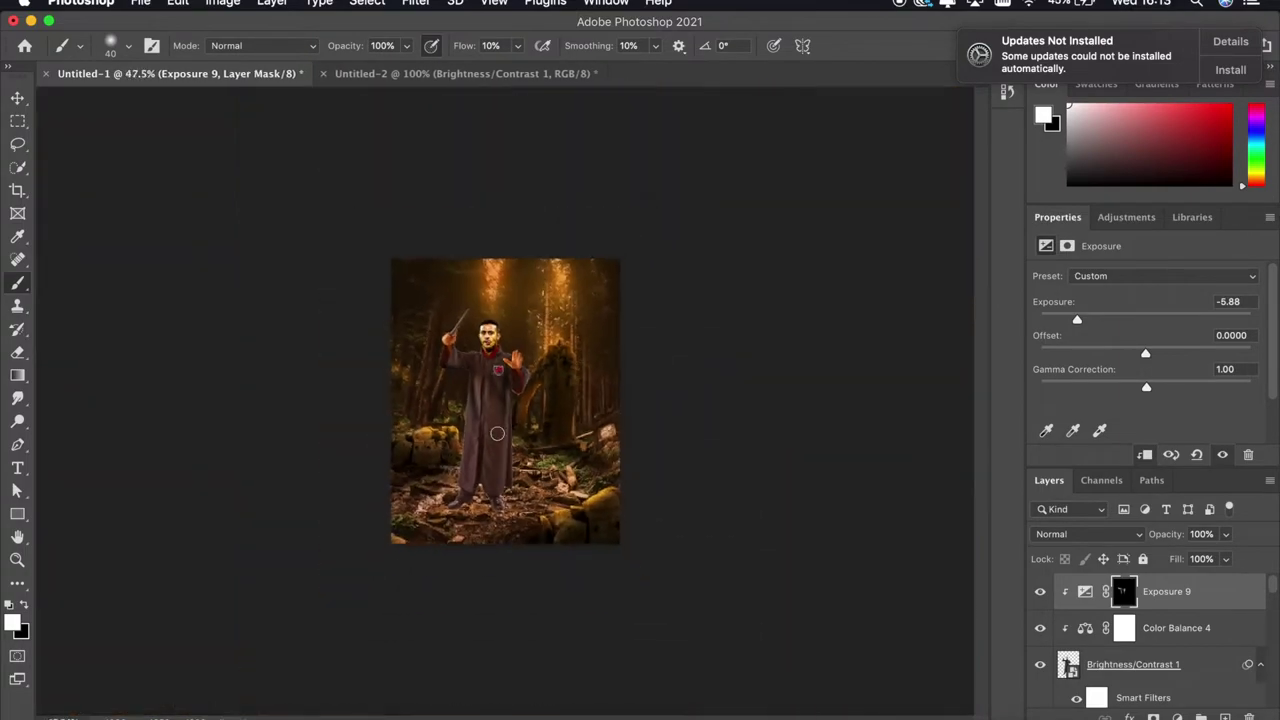
pyautogui.scroll(5, 467, 478)
pyautogui.scroll(2, 467, 478)
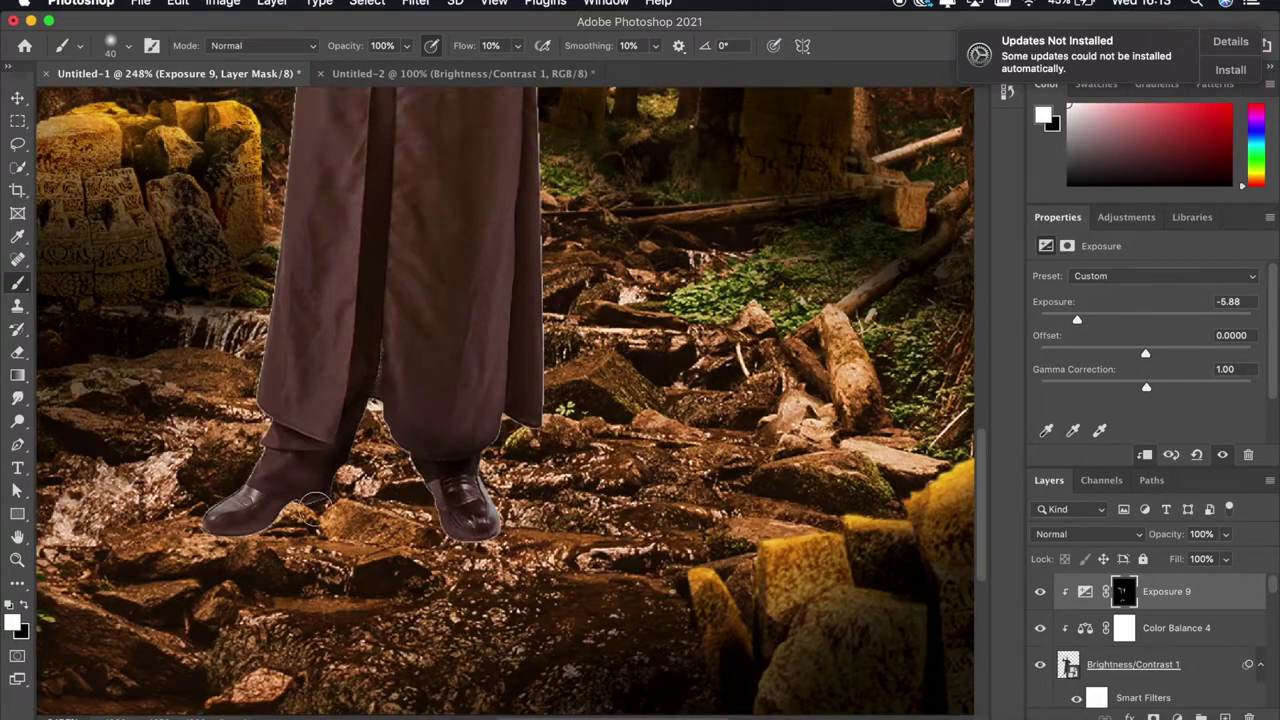
pyautogui.hotkey('ctrl', '0')
pyautogui.scroll(5, 561, 526)
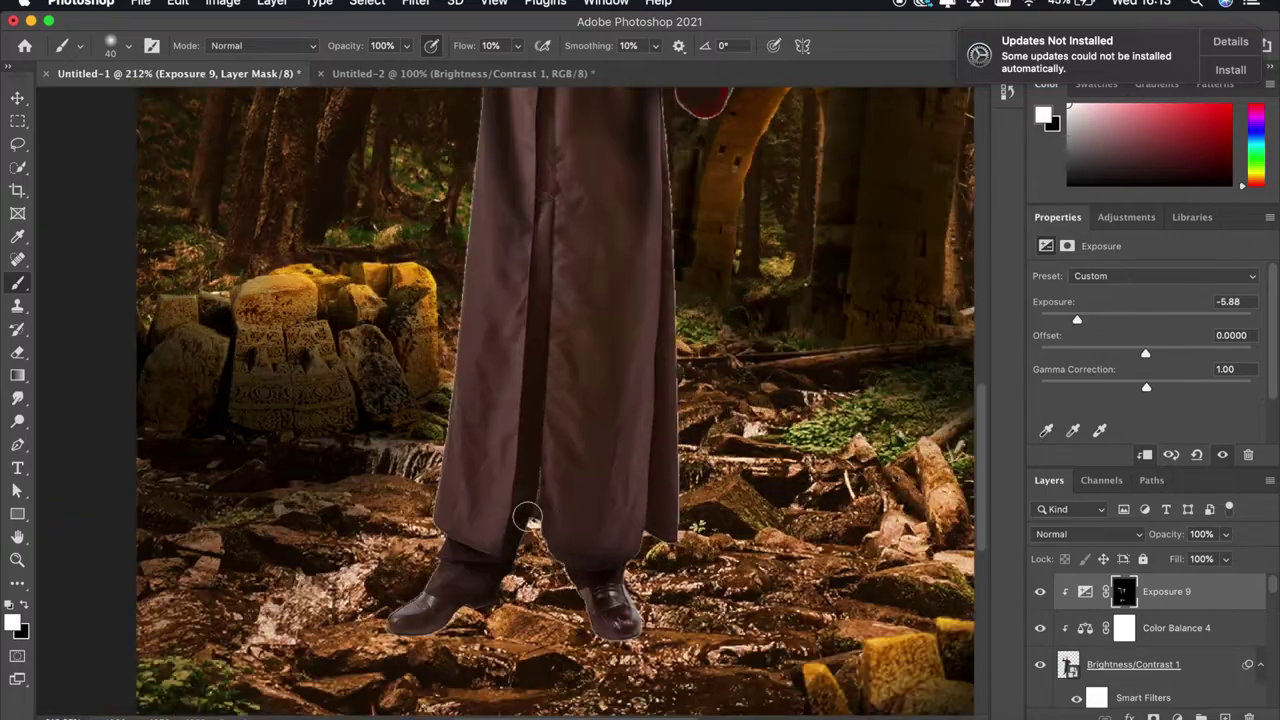
pyautogui.scroll(-5, 514, 230)
pyautogui.scroll(1, 520, 206)
pyautogui.scroll(5, 389, 198)
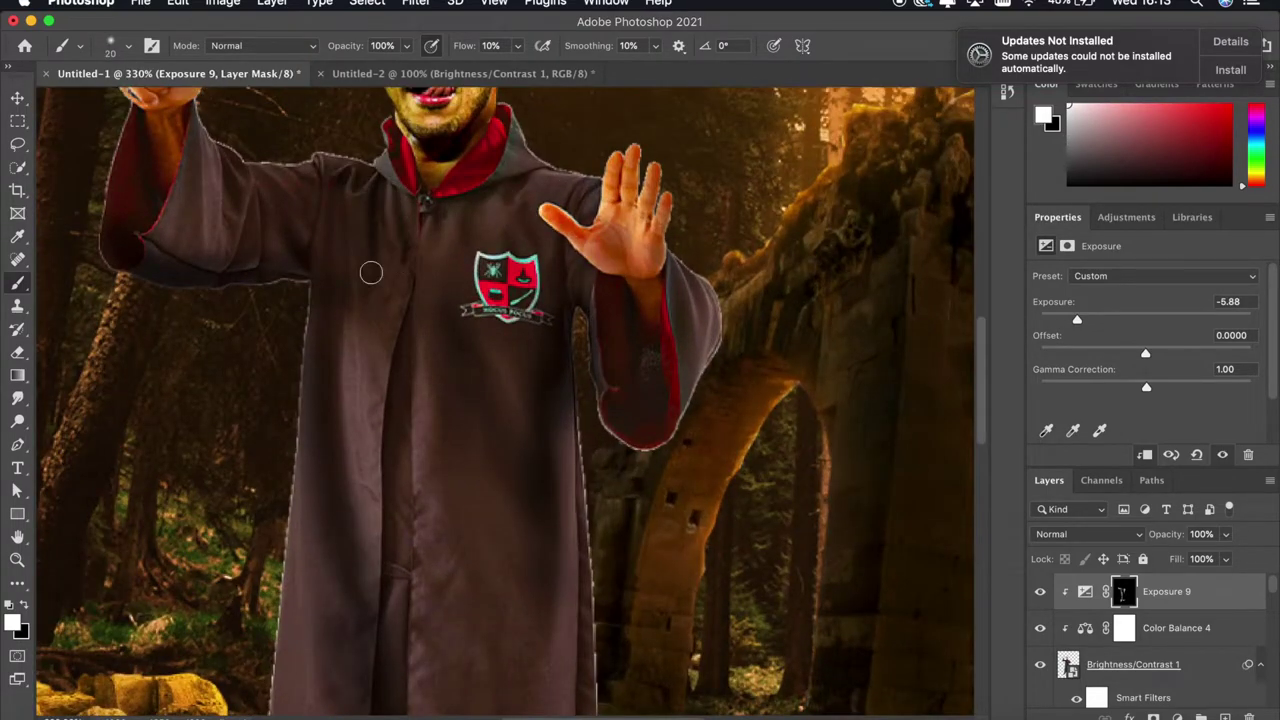
pyautogui.scroll(-5, 397, 175)
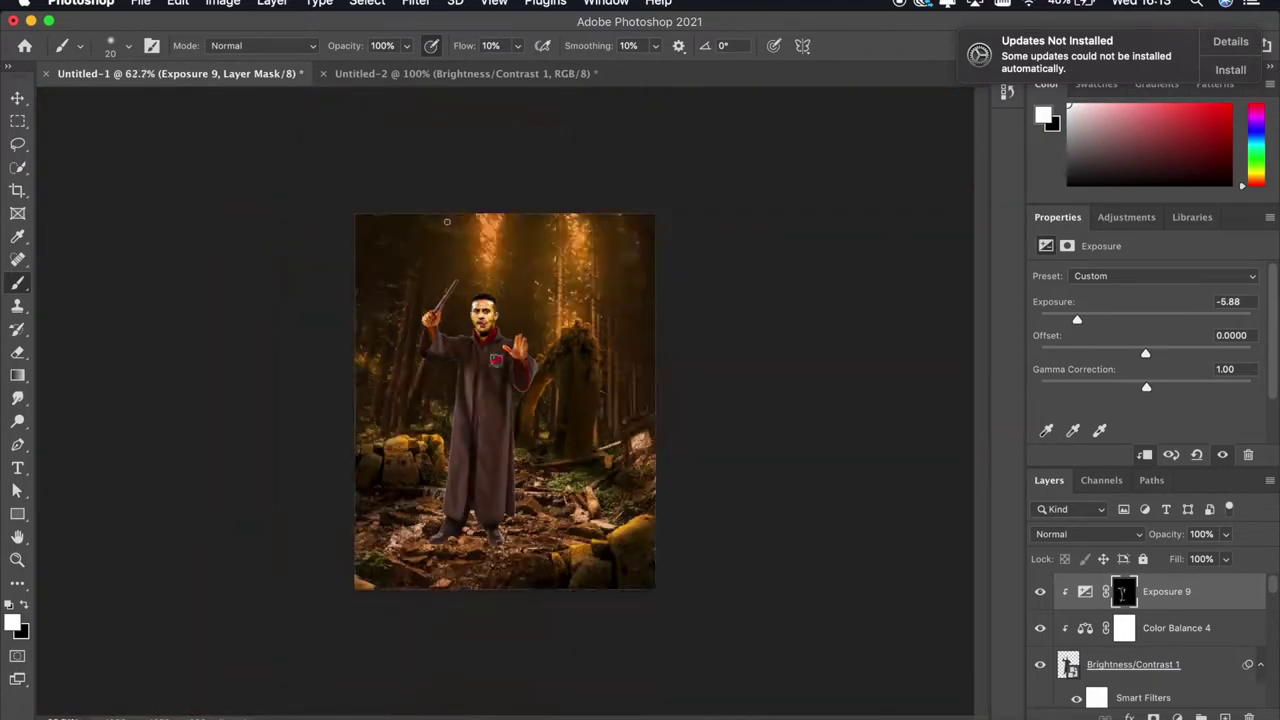
pyautogui.scroll(3, 514, 479)
pyautogui.scroll(2, 514, 479)
pyautogui.scroll(-5, 520, 368)
pyautogui.scroll(1, 450, 360)
pyautogui.scroll(4, 450, 360)
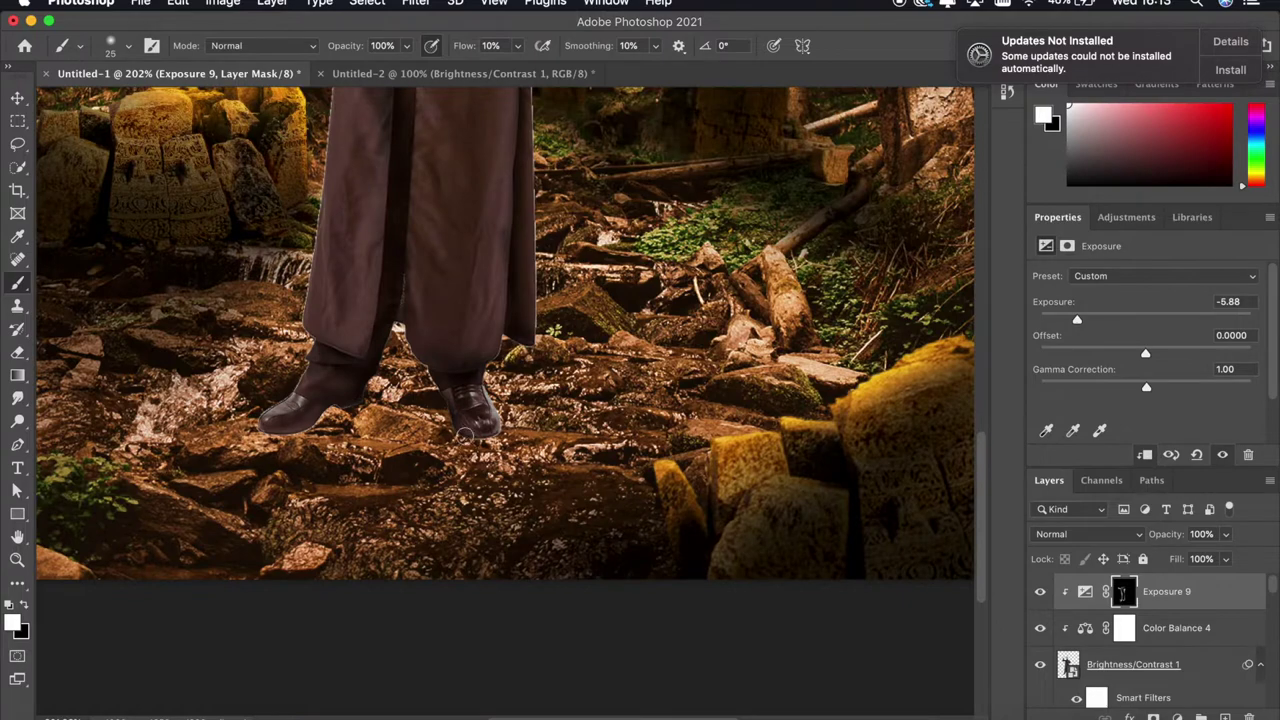
pyautogui.scroll(-5, 351, 300)
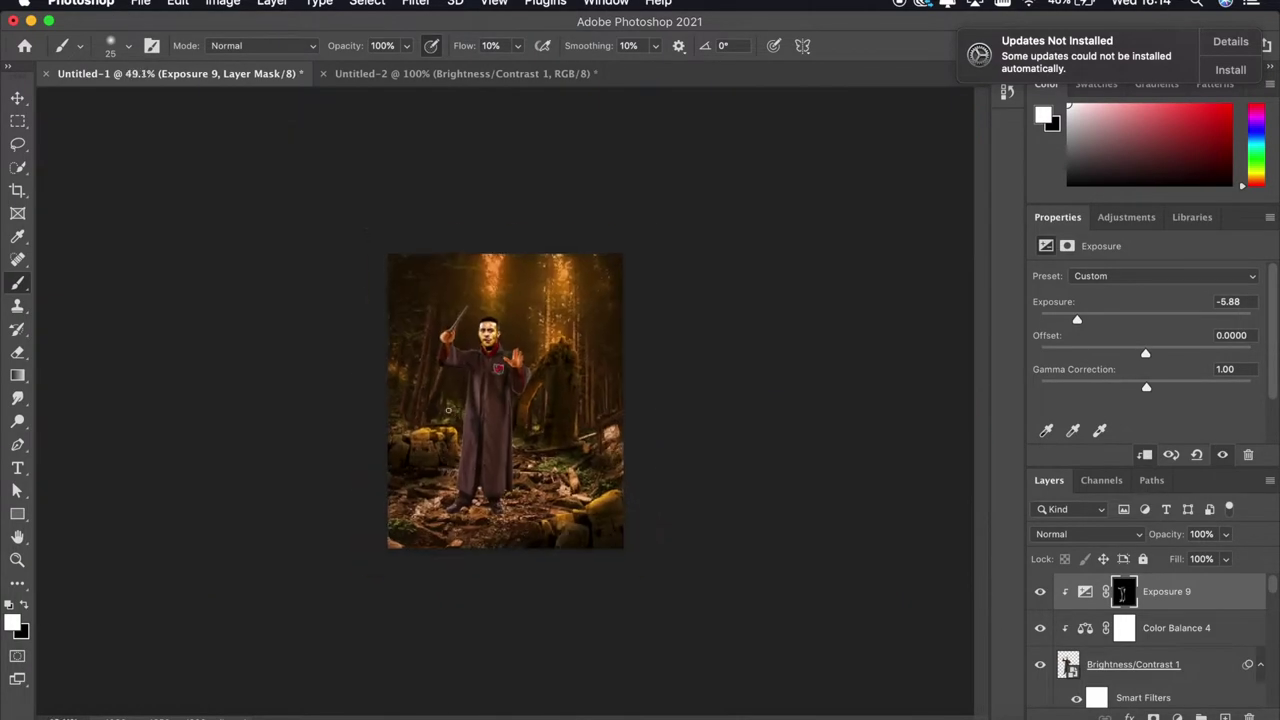
pyautogui.scroll(5, 351, 300)
pyautogui.scroll(-5, 403, 297)
pyautogui.scroll(1, 426, 491)
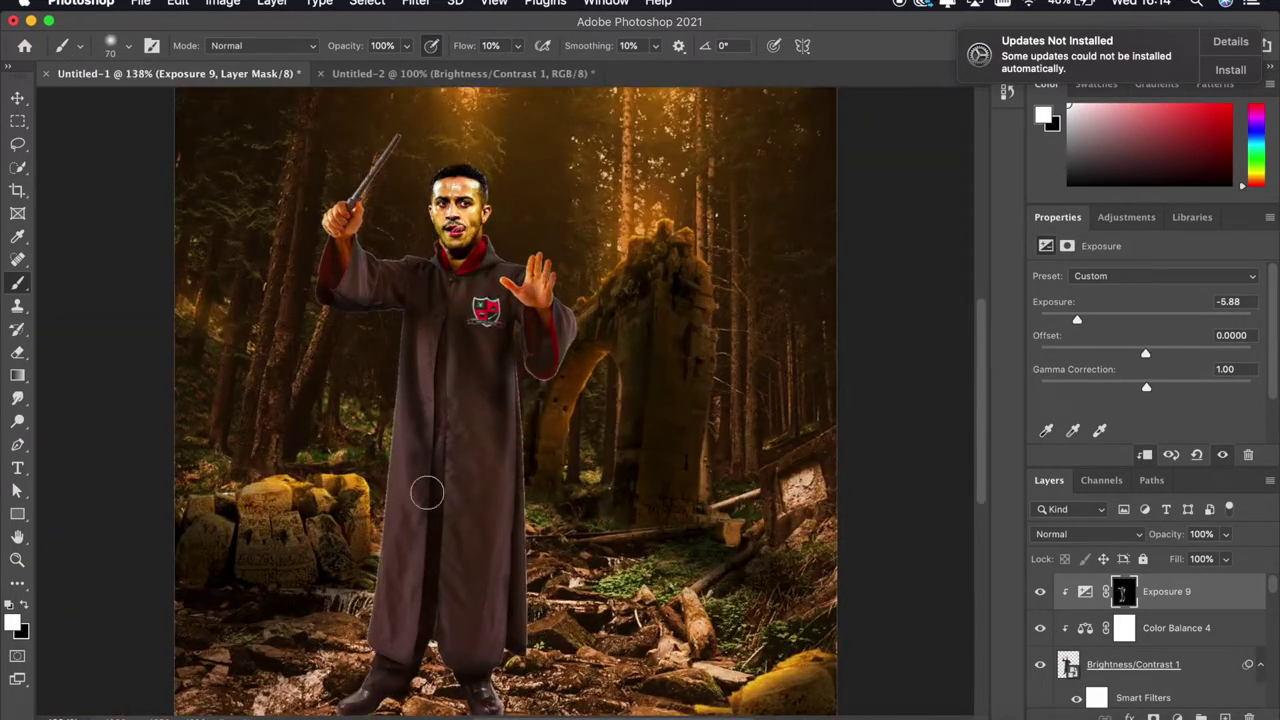
pyautogui.scroll(4, 430, 400)
pyautogui.scroll(-5, 366, 452)
pyautogui.scroll(2, 394, 651)
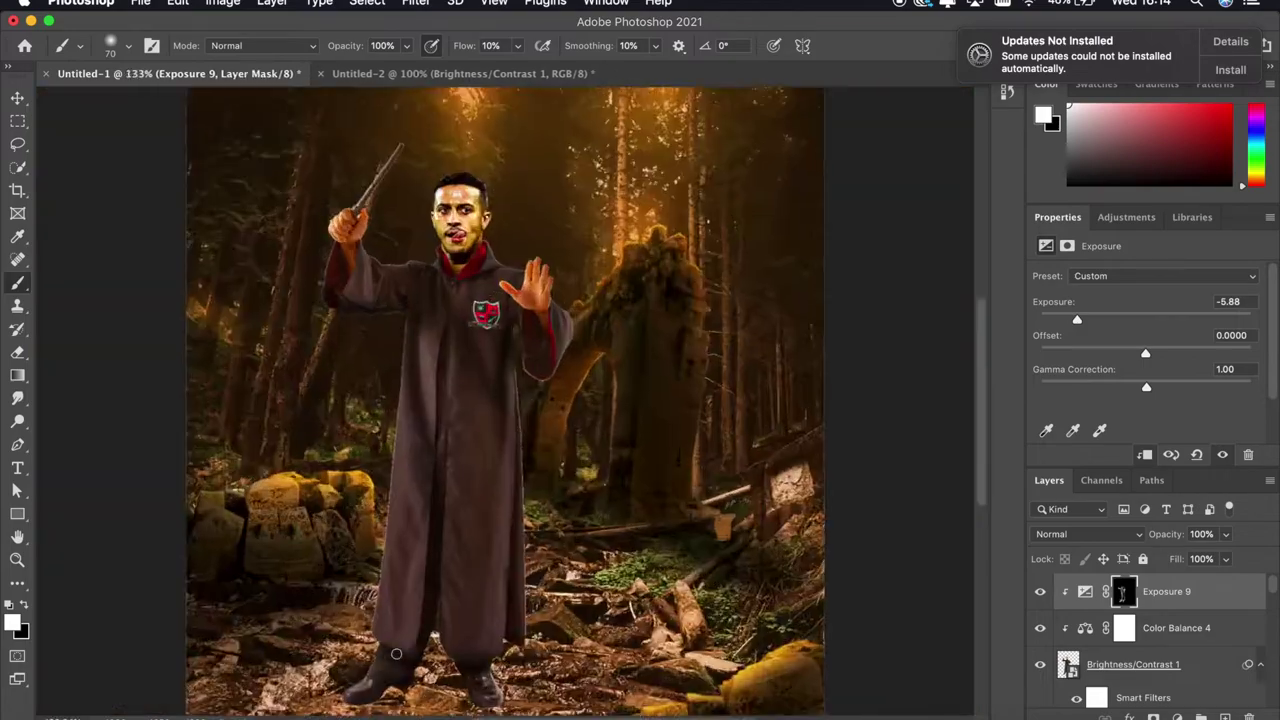
pyautogui.scroll(3, 394, 349)
pyautogui.scroll(-3, 370, 440)
pyautogui.scroll(-5, 468, 551)
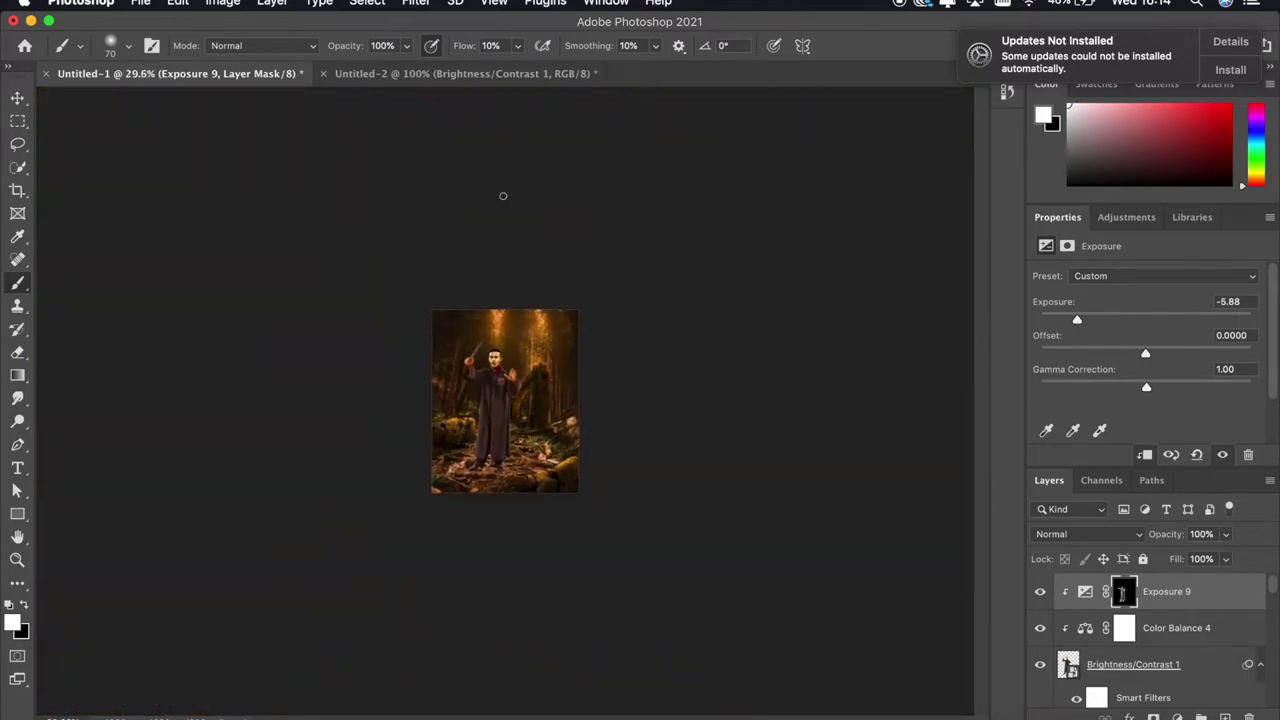
pyautogui.scroll(4, 423, 341)
pyautogui.scroll(-5, 412, 424)
pyautogui.scroll(4, 509, 583)
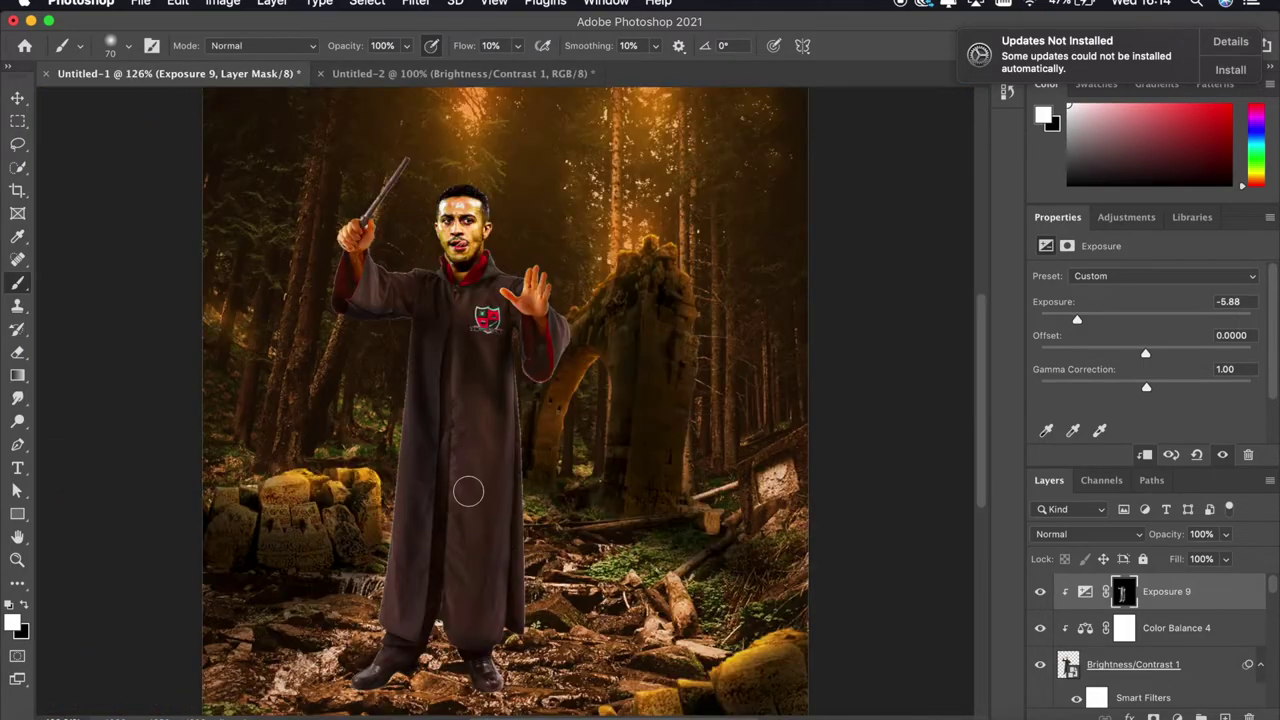
pyautogui.scroll(-1, 503, 411)
pyautogui.scroll(1, 537, 374)
pyautogui.scroll(3, 494, 371)
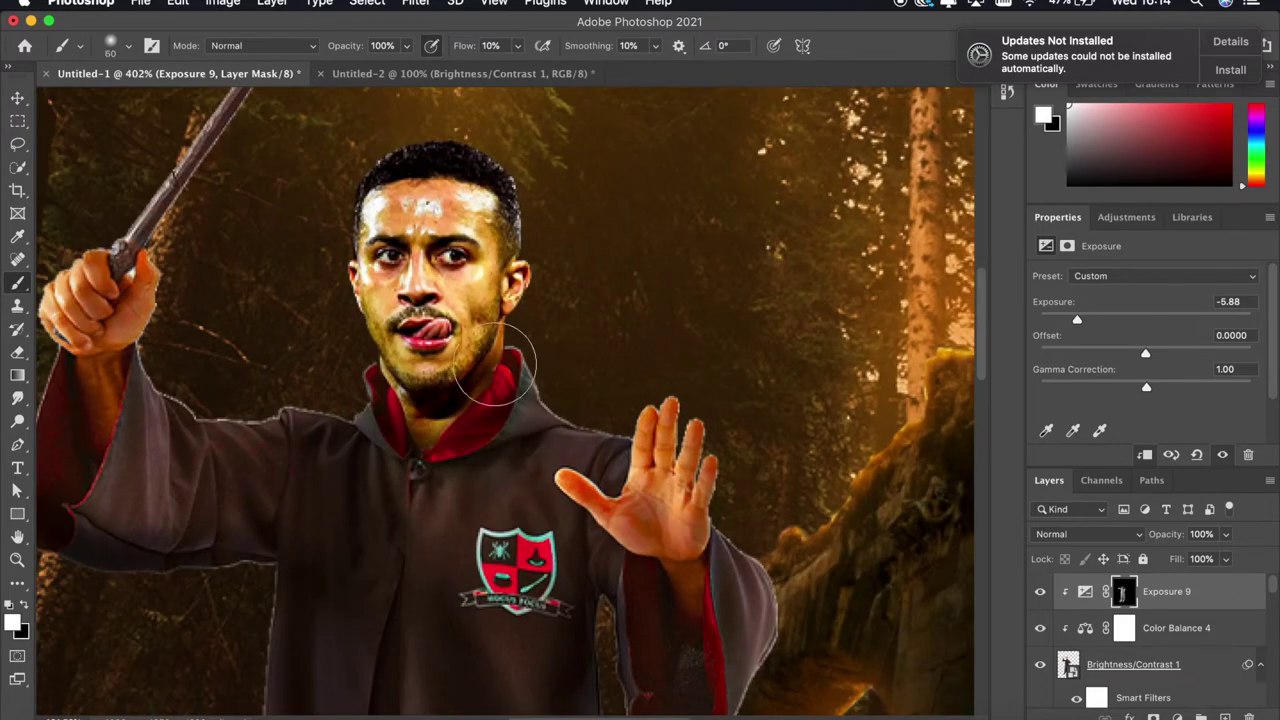
pyautogui.scroll(1, 485, 428)
pyautogui.click(1176, 716)
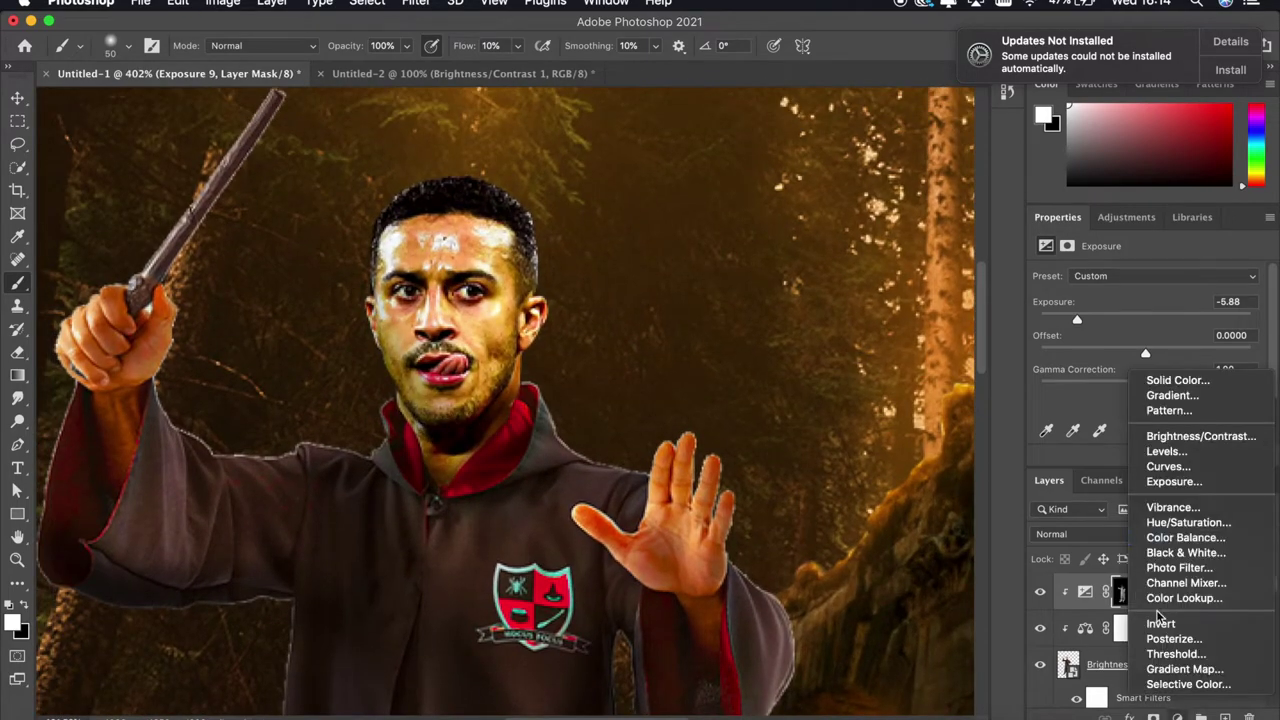
# Add an inverted-mask Exposure layer at -3.92, painting it off the face from eyes to mouth
pyautogui.click(1168, 484)
pyautogui.moveTo(1146, 319); pyautogui.dragTo(1083, 319)
pyautogui.scroll(-5, 773, 243)
pyautogui.scroll(2, 514, 369)
pyautogui.scroll(3, 388, 343)
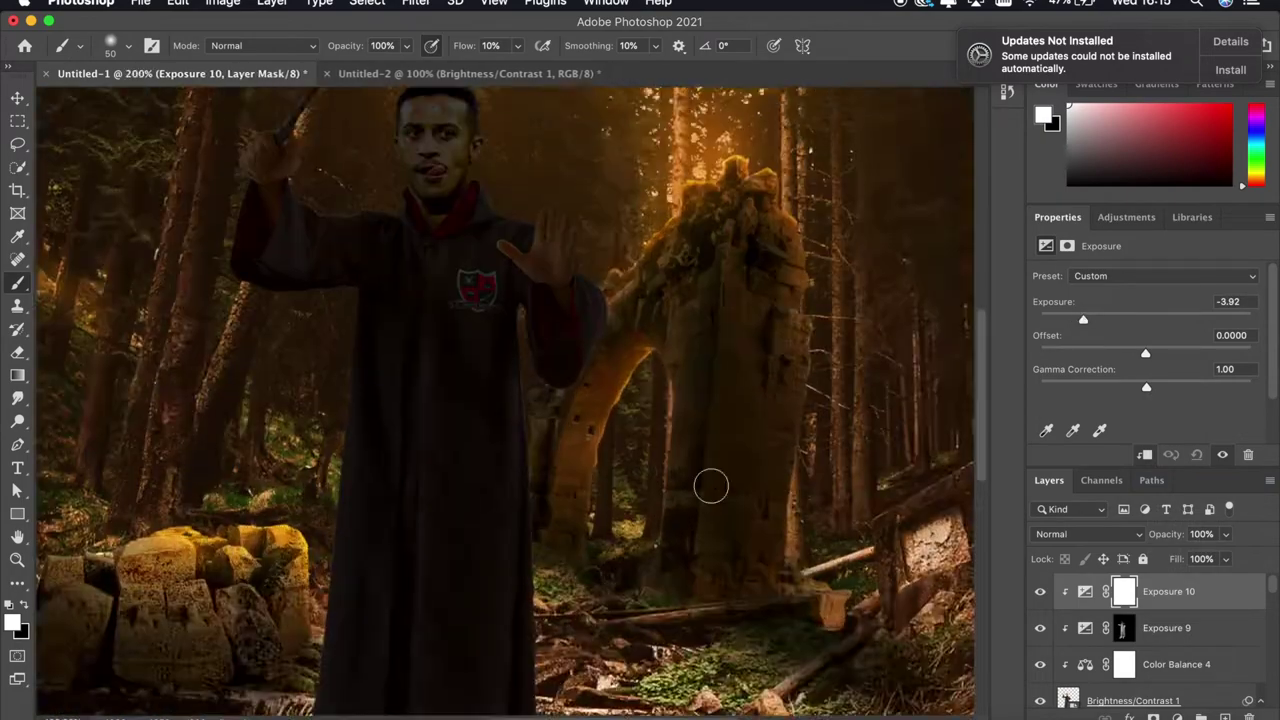
pyautogui.hotkey('ctrl', 'i')
pyautogui.scroll(3, 419, 230)
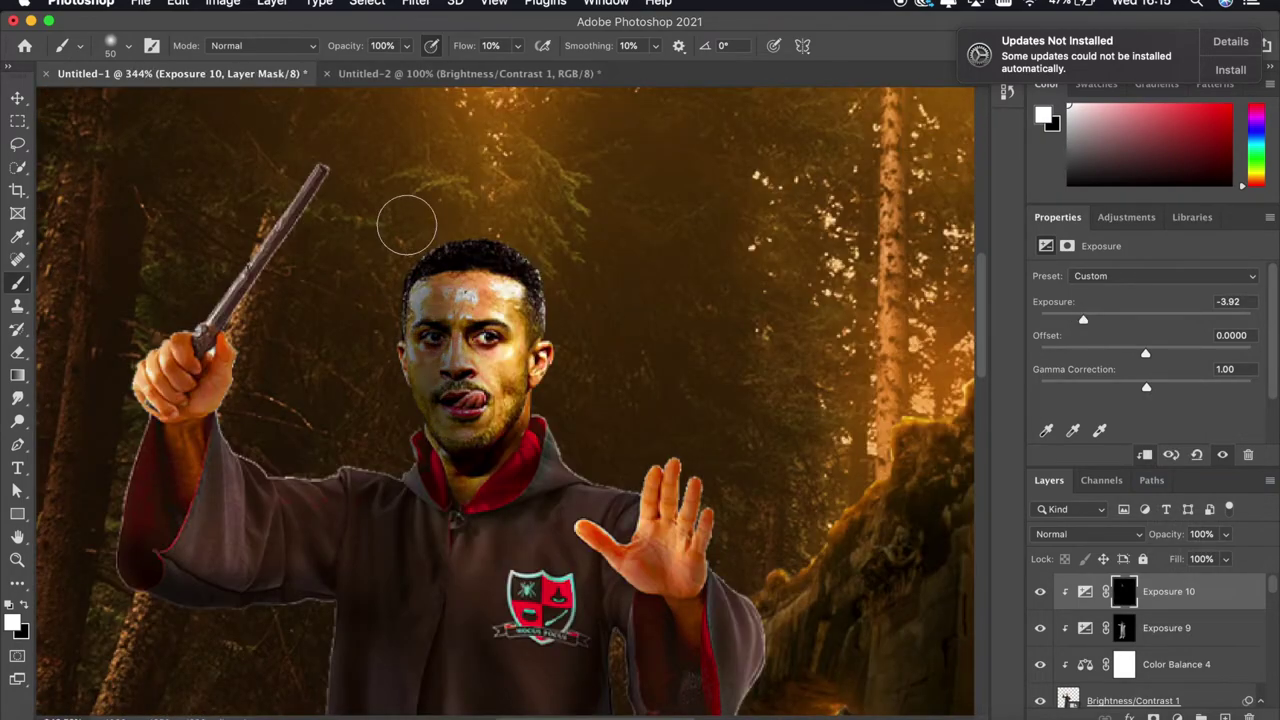
pyautogui.scroll(-5, 407, 232)
pyautogui.scroll(3, 360, 280)
pyautogui.scroll(2, 302, 322)
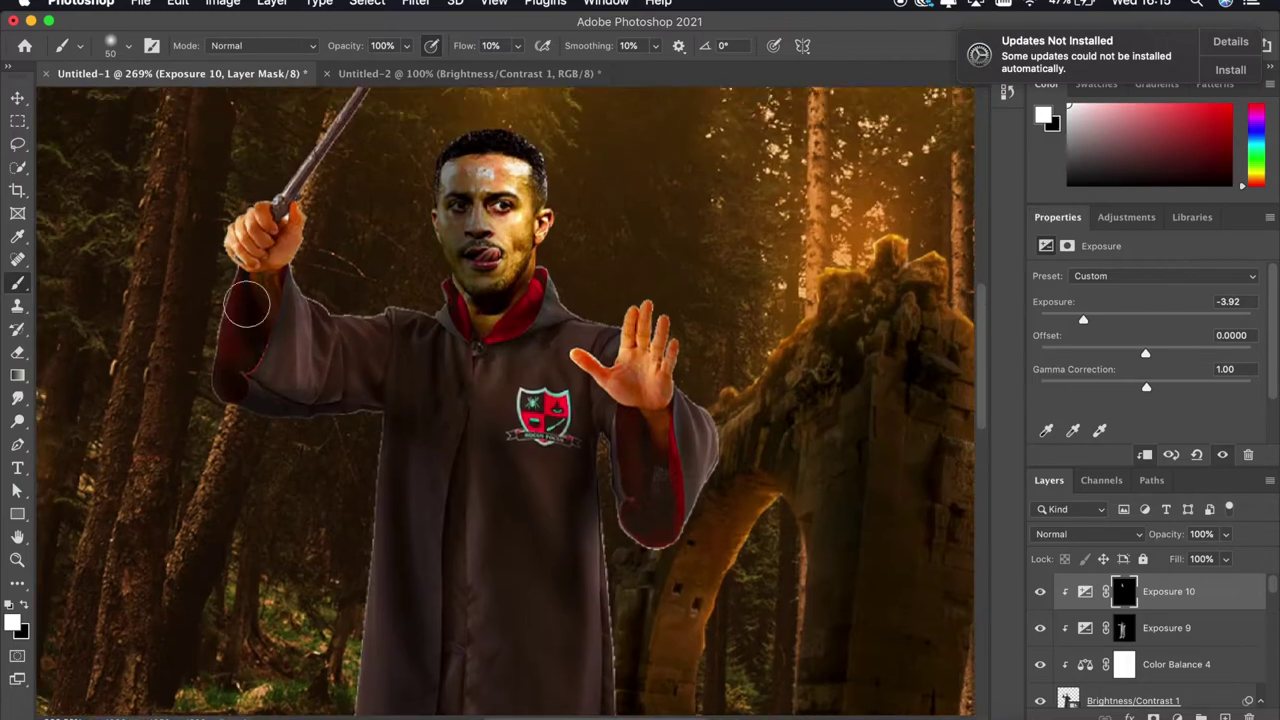
pyautogui.scroll(-5, 257, 335)
pyautogui.scroll(5, 543, 229)
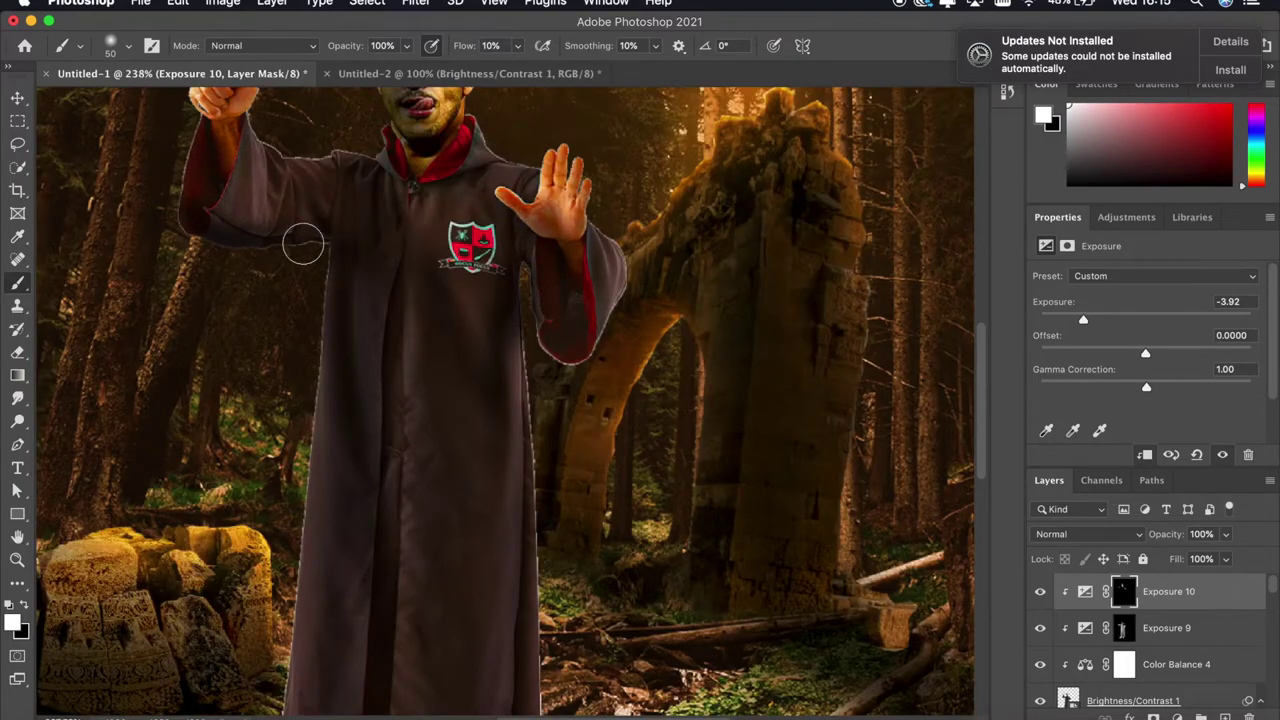
pyautogui.scroll(3, 294, 262)
pyautogui.scroll(-4, 291, 416)
pyautogui.scroll(5, 425, 383)
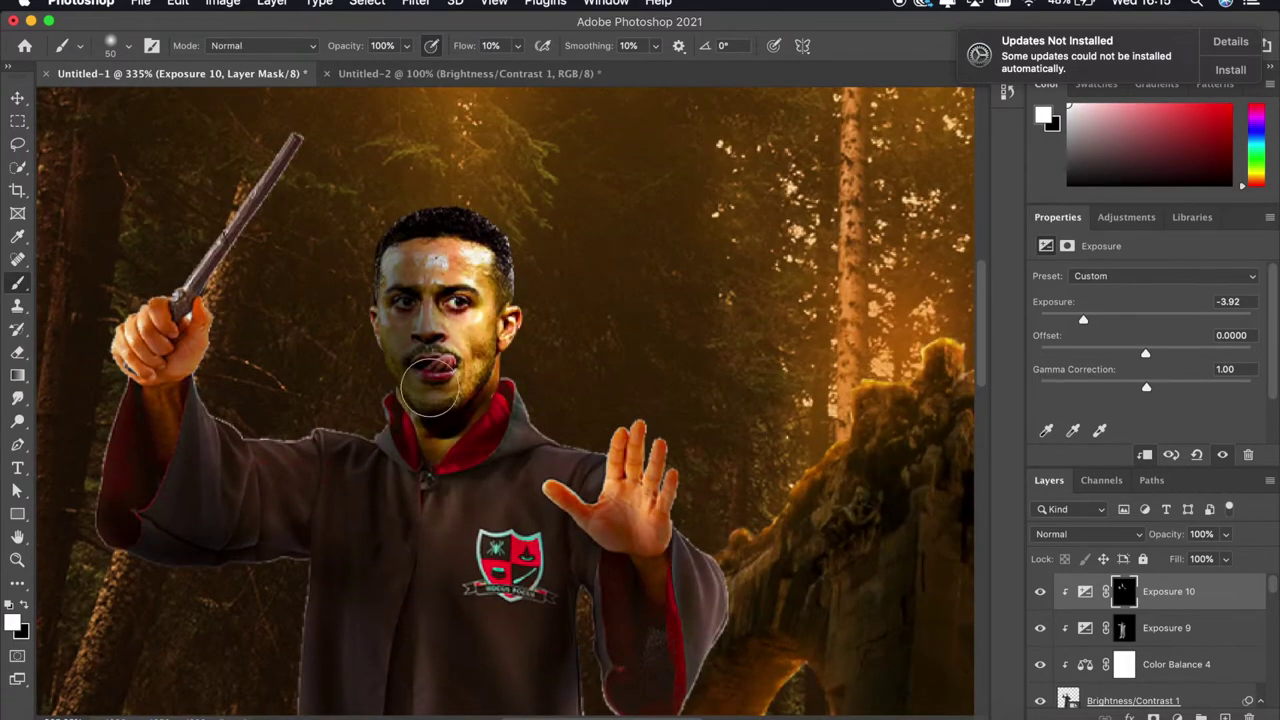
pyautogui.scroll(-4, 490, 373)
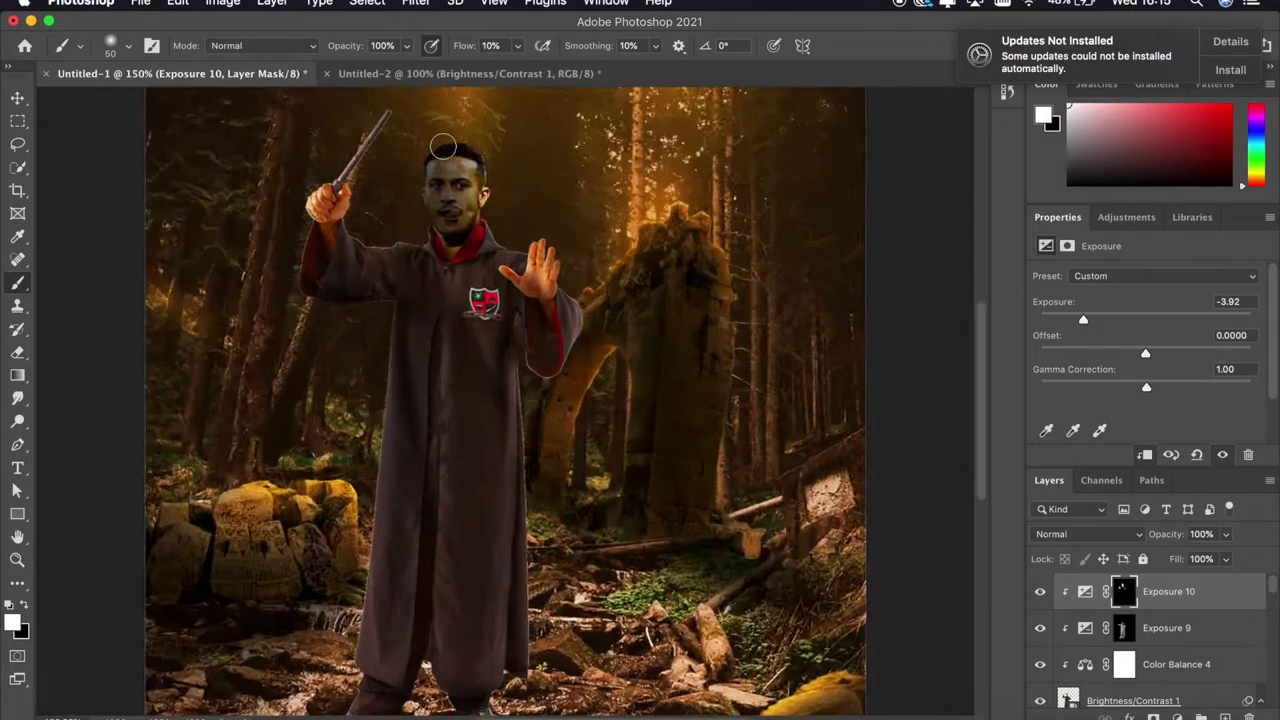
pyautogui.scroll(4, 423, 143)
pyautogui.press('x')
pyautogui.moveTo(422, 143); pyautogui.dragTo(410, 203)
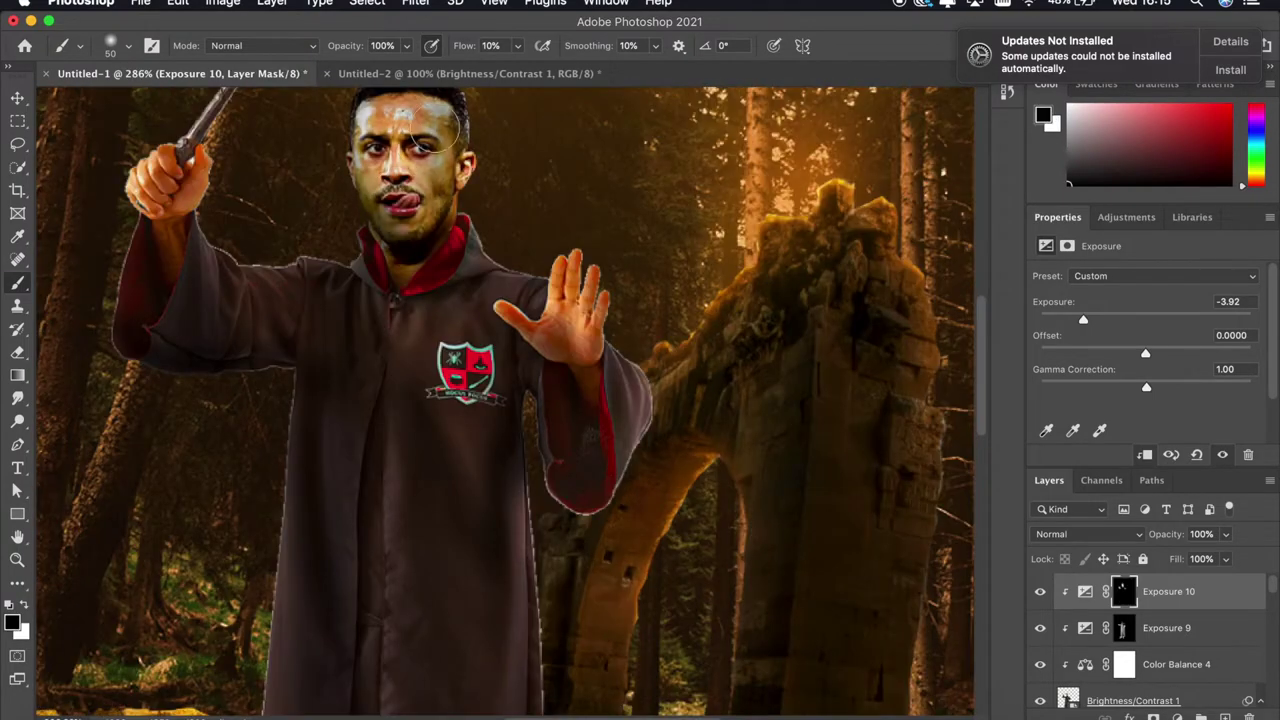
pyautogui.scroll(-4, 465, 155)
pyautogui.scroll(3, 417, 109)
pyautogui.scroll(2, 417, 109)
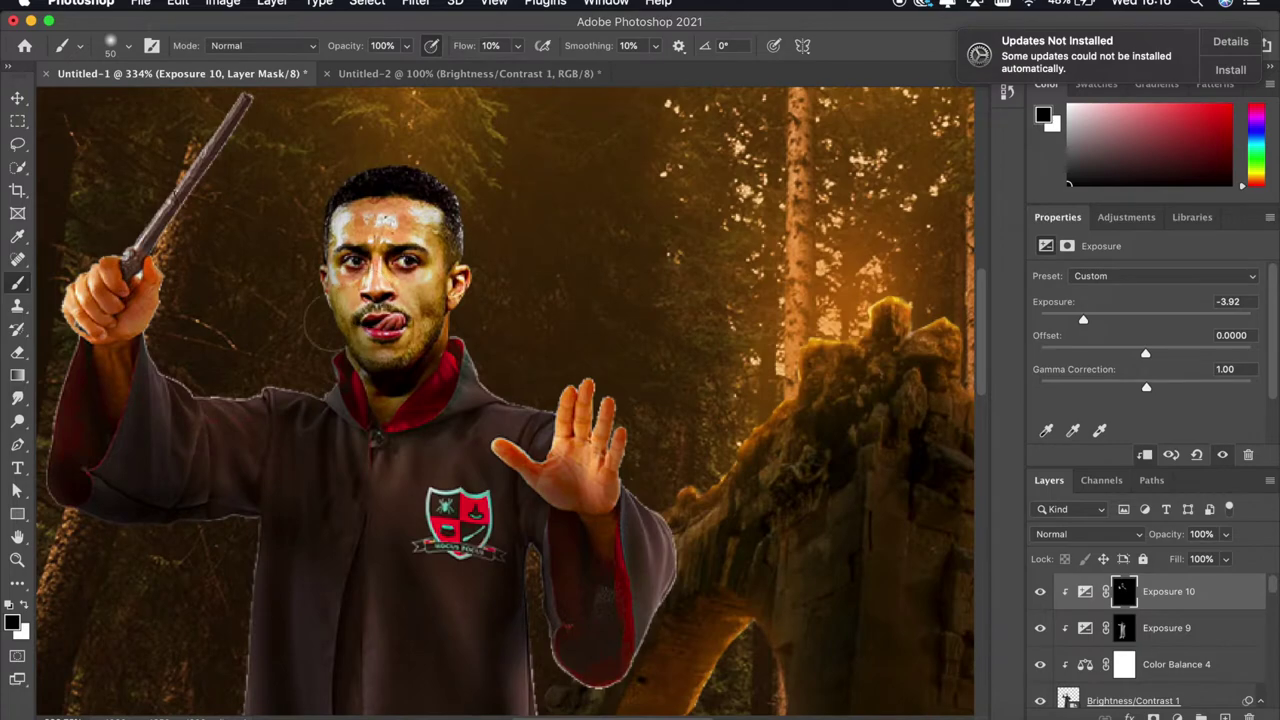
# Add a Brightness/Contrast adjustment layer with Brightness at -73
pyautogui.click(1176, 705)
pyautogui.click(1200, 436)
pyautogui.moveTo(1145, 325); pyautogui.dragTo(1094, 325)
pyautogui.scroll(-4, 726, 300)
pyautogui.scroll(2, 726, 305)
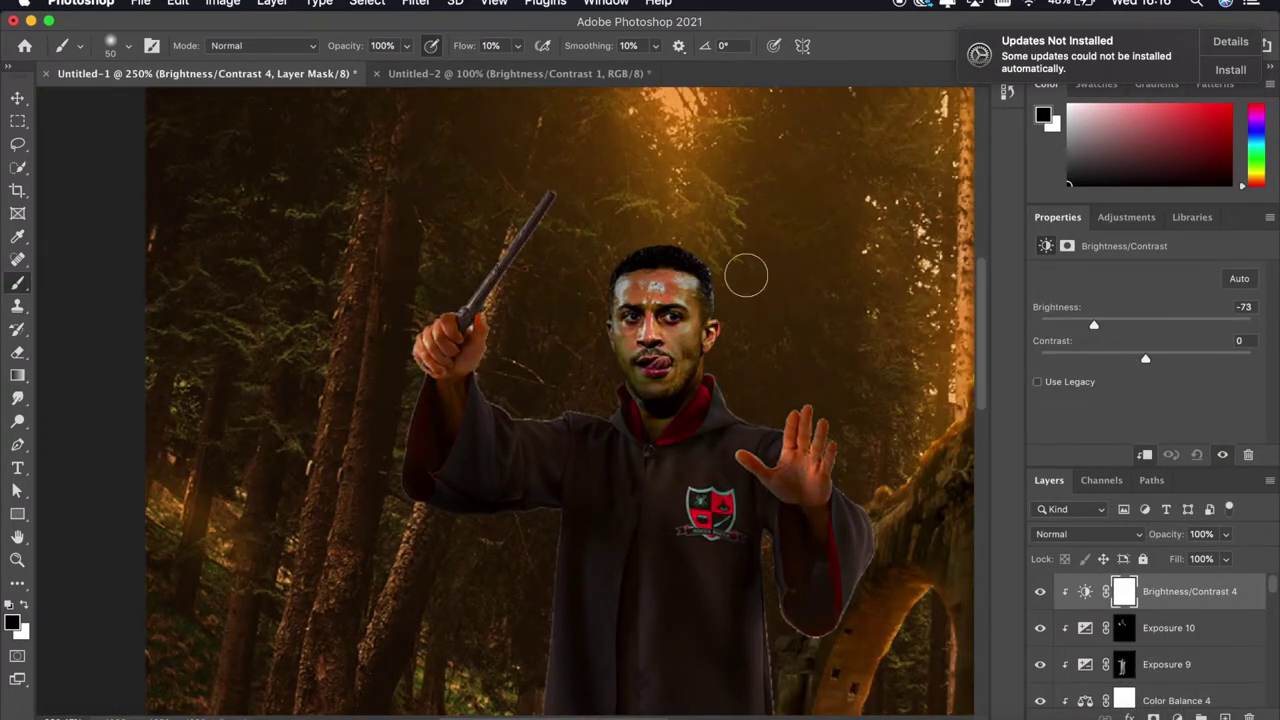
# Invert the Brightness/Contrast 4 mask and paint its darkening onto the wizard's face, hands, robe and legs
pyautogui.scroll(-4, 746, 278)
pyautogui.hotkey('ctrl', 'i')
pyautogui.scroll(2, 600, 280)
pyautogui.scroll(2, 560, 290)
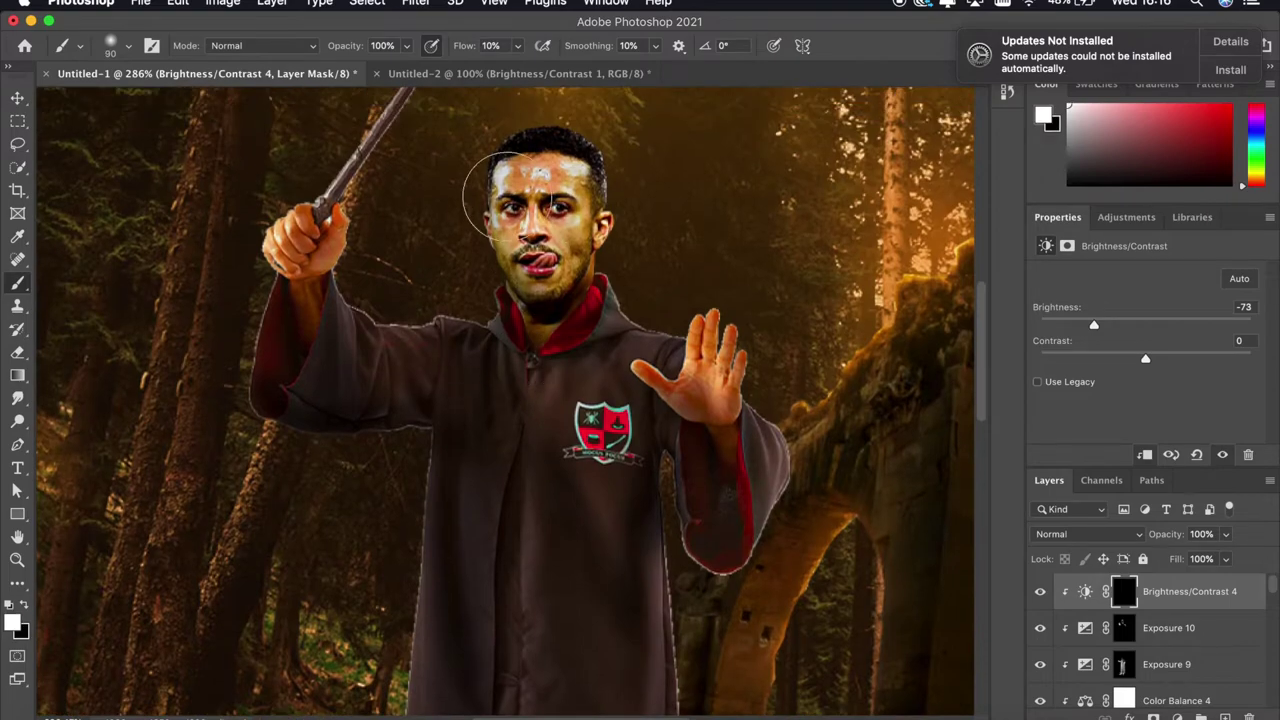
pyautogui.moveTo(507, 197); pyautogui.dragTo(522, 289)
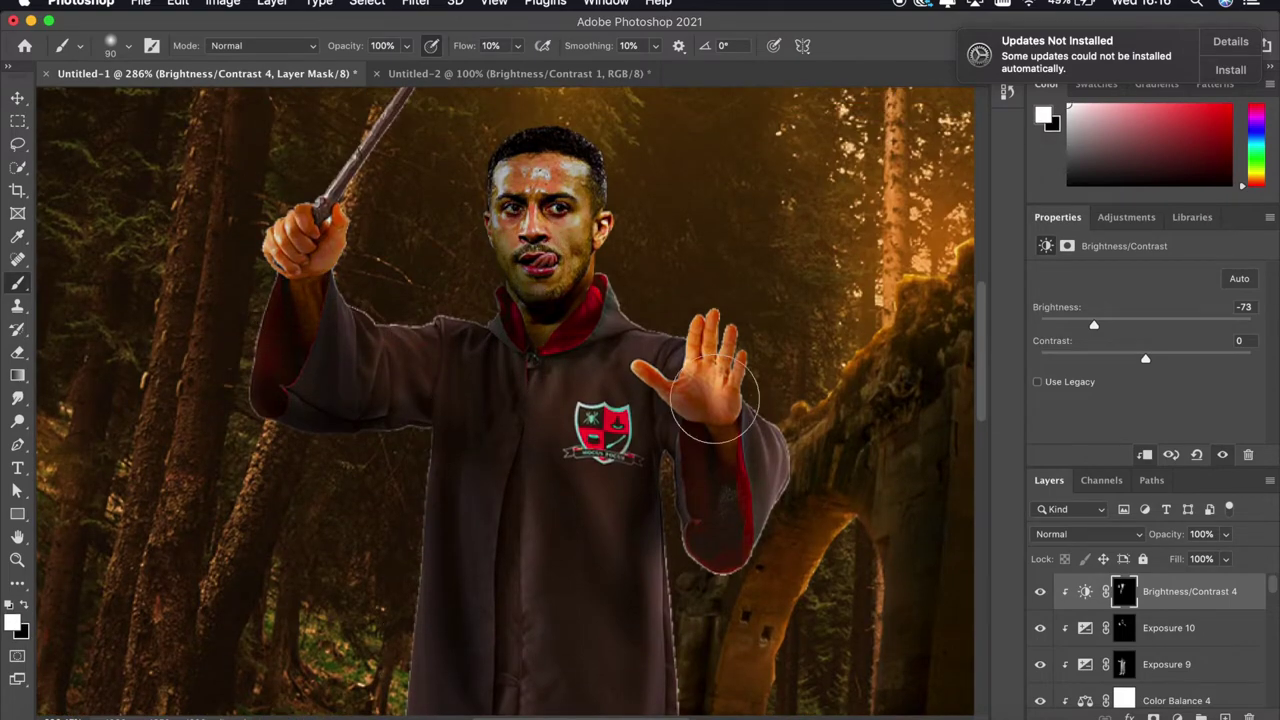
pyautogui.scroll(-5, 760, 440)
pyautogui.scroll(4, 800, 480)
pyautogui.scroll(1, 390, 240)
pyautogui.scroll(-2, 380, 220)
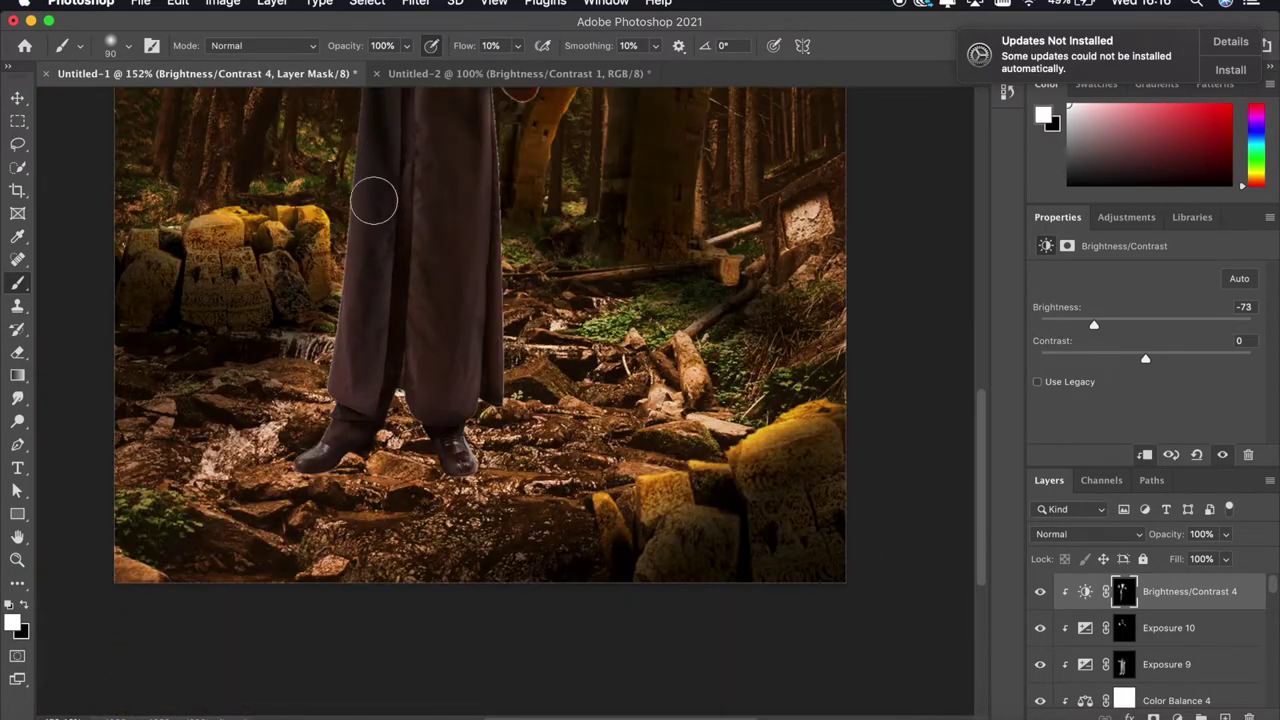
pyautogui.scroll(-3, 500, 340)
pyautogui.scroll(4, 565, 368)
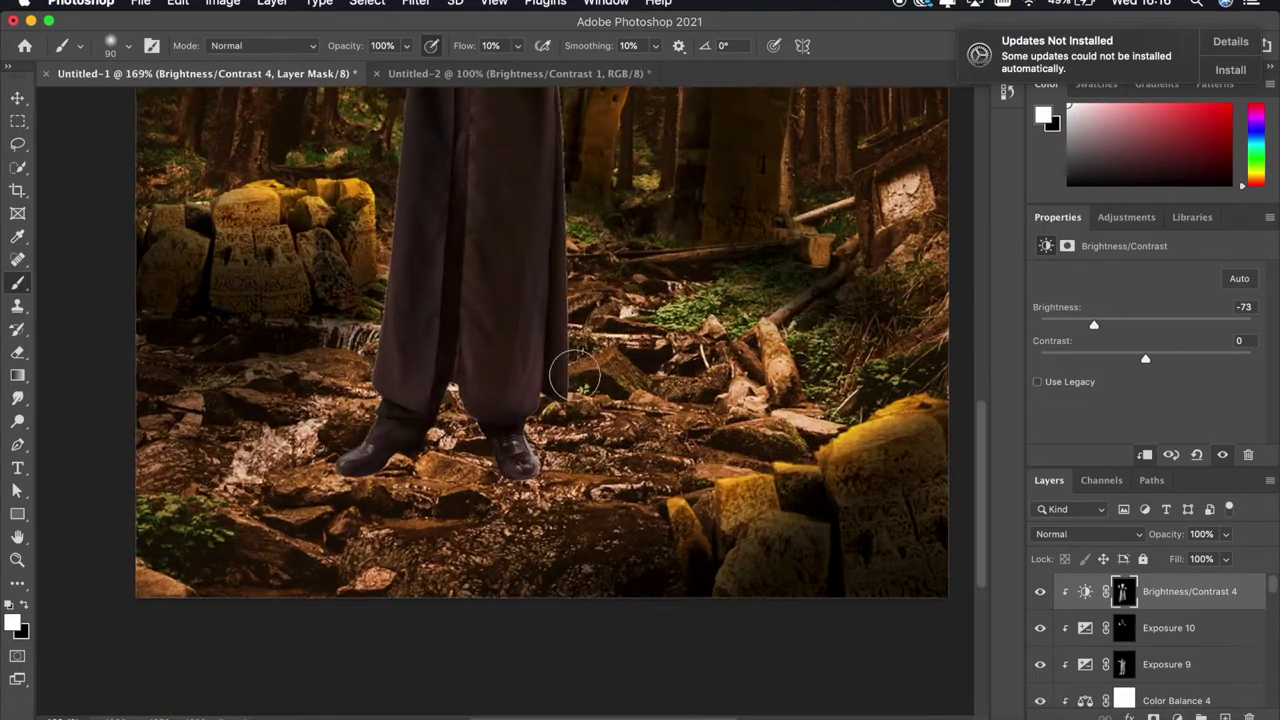
pyautogui.scroll(1, 450, 330)
pyautogui.scroll(8, 524, 386)
pyautogui.scroll(1, 600, 420)
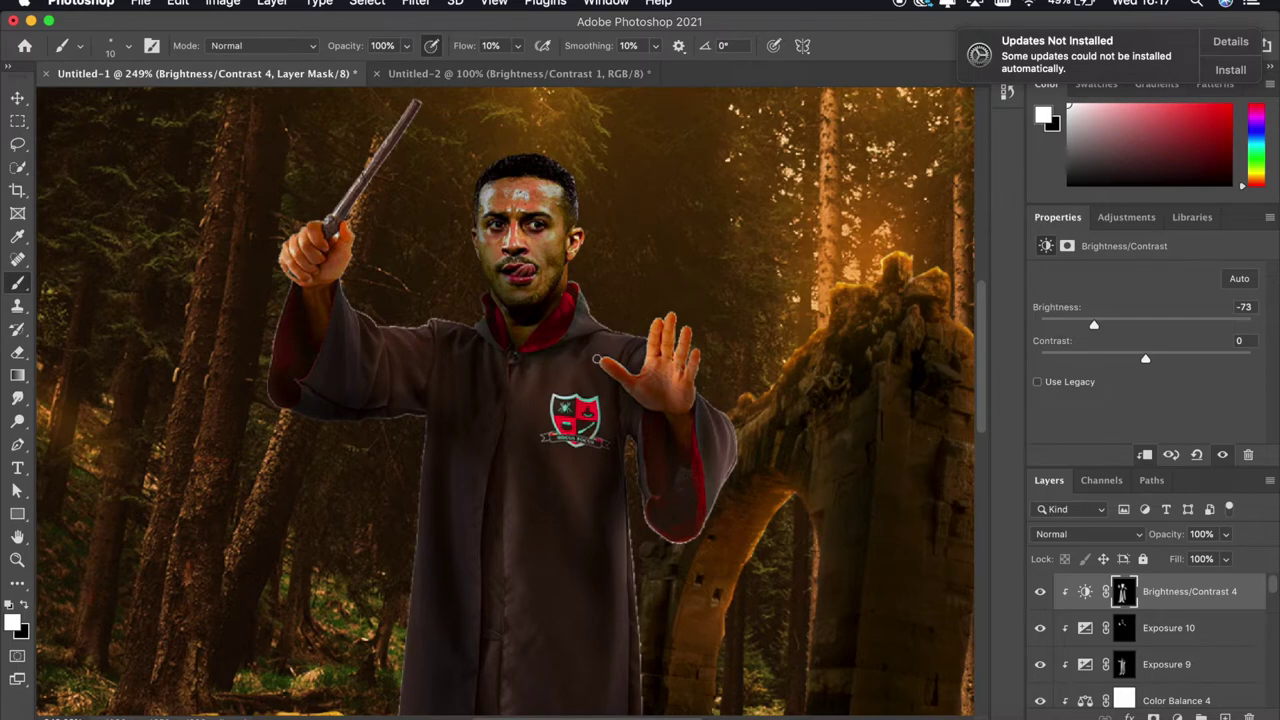
pyautogui.scroll(-3, 601, 489)
pyautogui.scroll(-5, 620, 487)
pyautogui.scroll(2, 680, 482)
pyautogui.scroll(-3, 735, 477)
pyautogui.scroll(3, 494, 332)
pyautogui.scroll(2, 494, 332)
pyautogui.scroll(1, 494, 332)
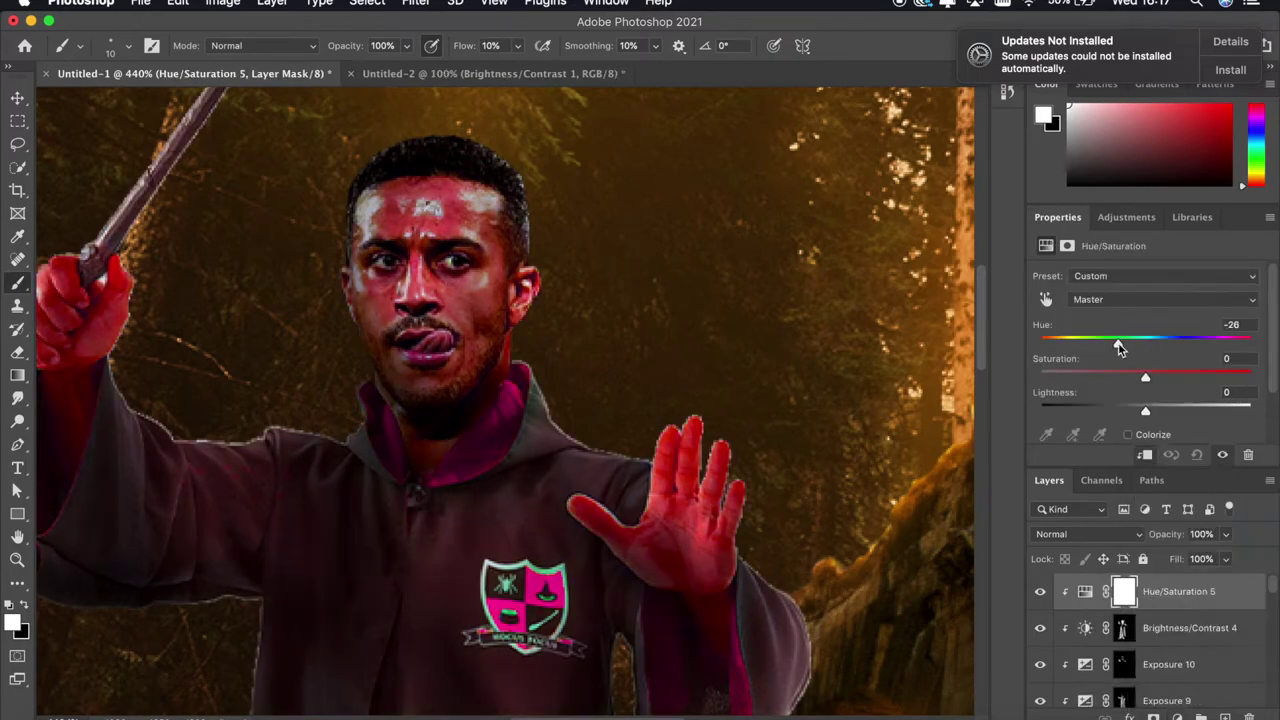
# Colorize the Hue/Saturation 5 layer at Hue 29 and Saturation 87
pyautogui.moveTo(1120, 343); pyautogui.dragTo(1056, 343)
pyautogui.moveTo(1246, 377)
pyautogui.mouseDown()
pyautogui.moveTo(1162, 377)
pyautogui.moveTo(1232, 385)
pyautogui.mouseUp()
pyautogui.scroll(-4, 955, 354)
pyautogui.scroll(2, 955, 354)
# Lower the Hue/Saturation 5 layer's opacity to 40% and select the Exposure 10 mask
pyautogui.moveTo(1168, 534); pyautogui.dragTo(1105, 534)
pyautogui.scroll(-4, 550, 293)
pyautogui.scroll(5, 550, 293)
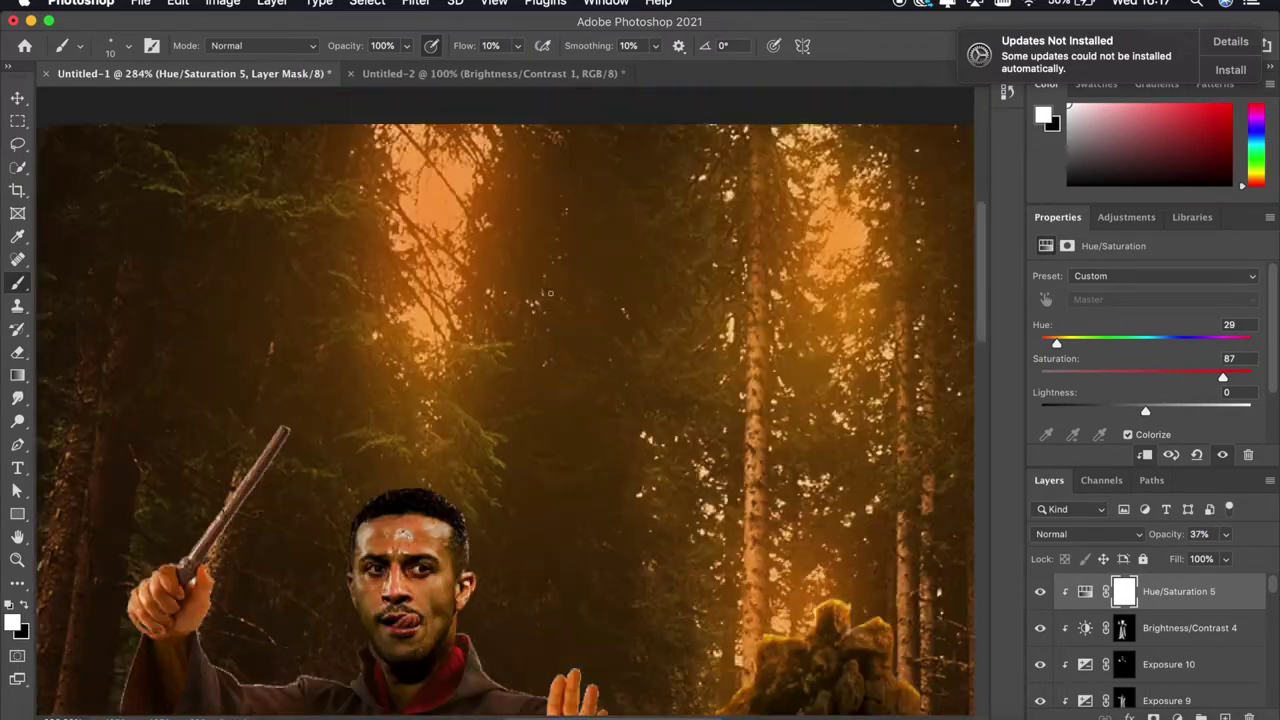
pyautogui.scroll(-2, 550, 293)
pyautogui.scroll(-1, 550, 293)
pyautogui.scroll(-1, 550, 293)
pyautogui.scroll(5, 729, 287)
pyautogui.scroll(1, 729, 287)
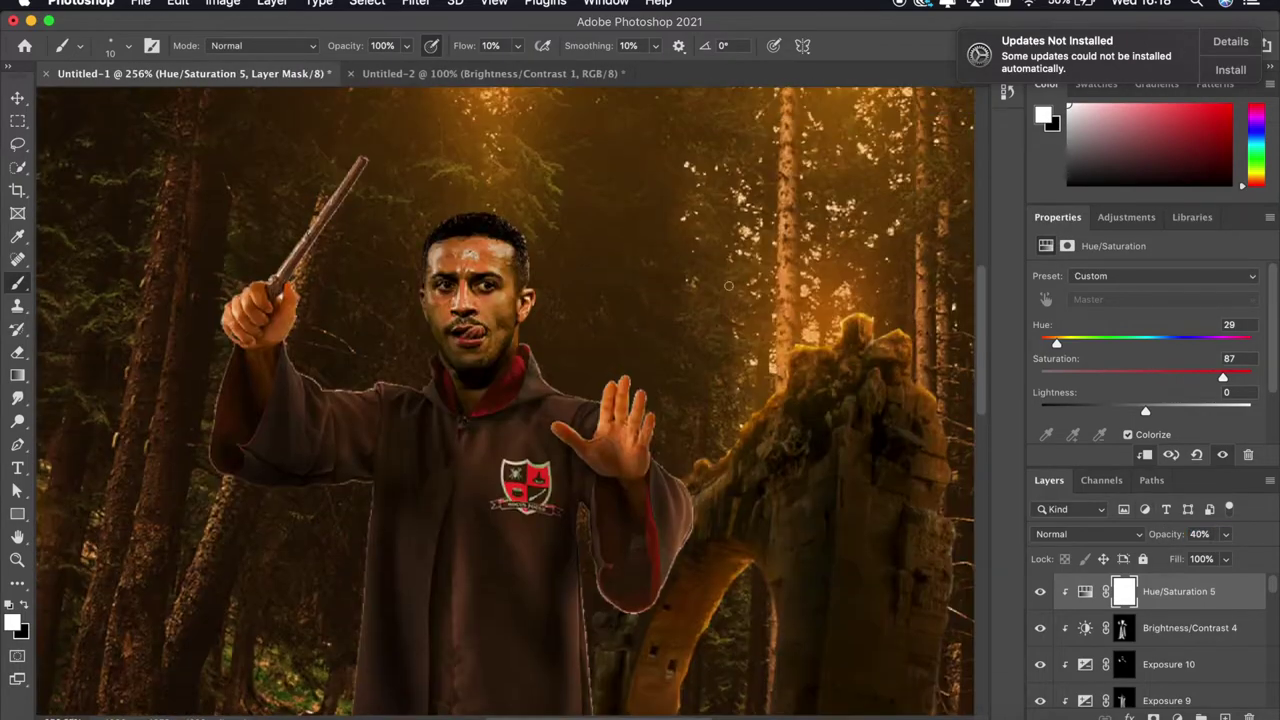
pyautogui.scroll(-1, 1150, 630)
pyautogui.click(1123, 628)
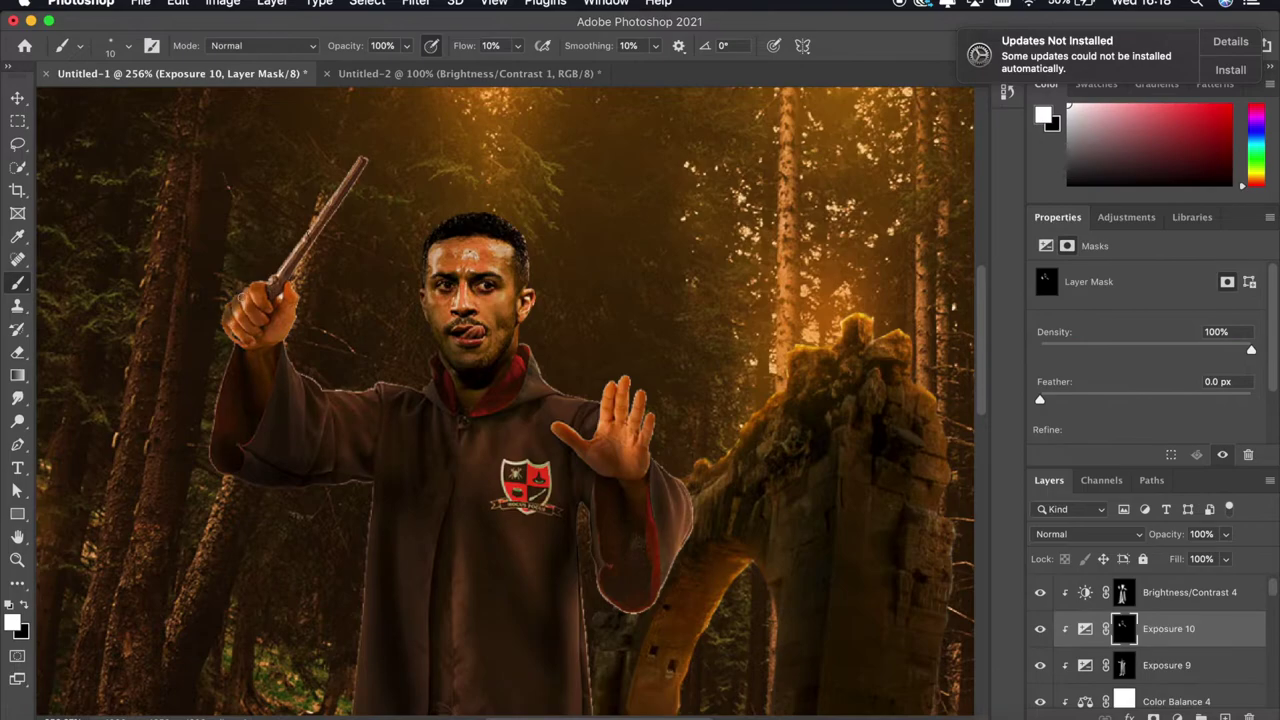
pyautogui.scroll(-3, 238, 333)
# Dodge the wizard's midtones at 20% exposure to lighten parts of his figure
pyautogui.scroll(3, 257, 368)
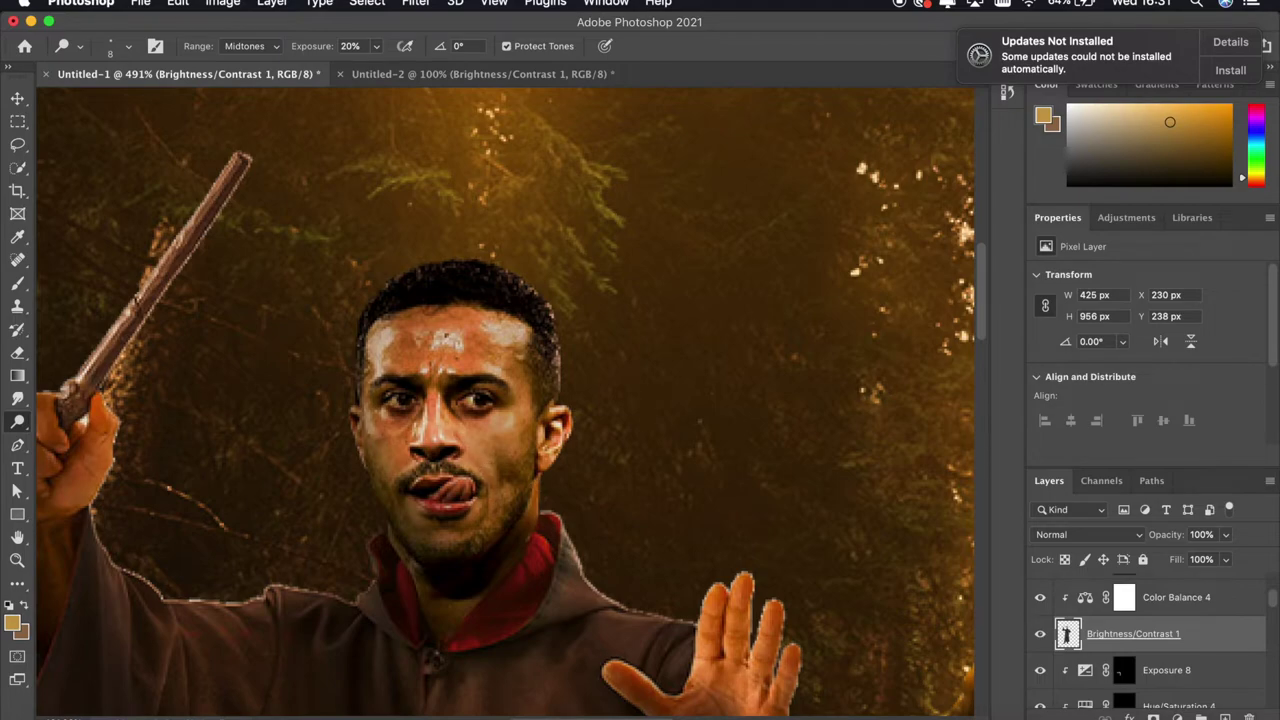
pyautogui.scroll(-2, 505, 400)
pyautogui.scroll(-5, 458, 403)
pyautogui.scroll(-5, 458, 403)
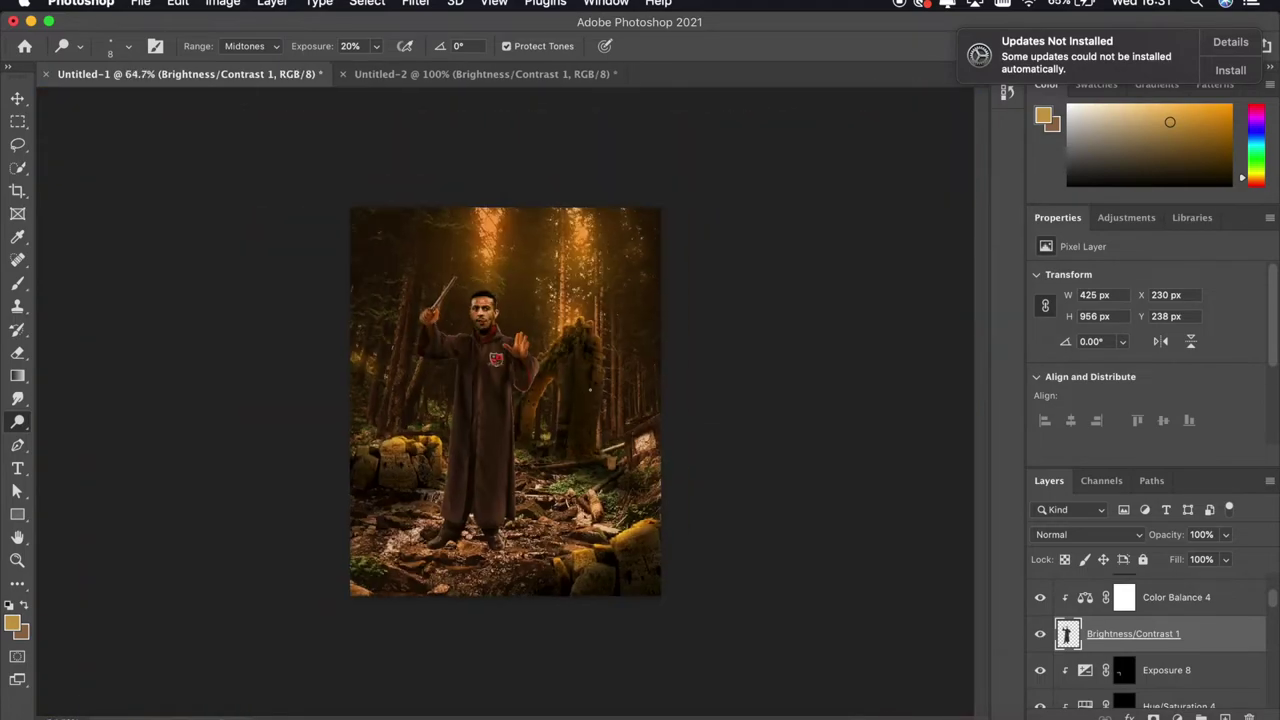
pyautogui.scroll(10, 537, 258)
pyautogui.scroll(-3, 297, 234)
pyautogui.scroll(2, 297, 234)
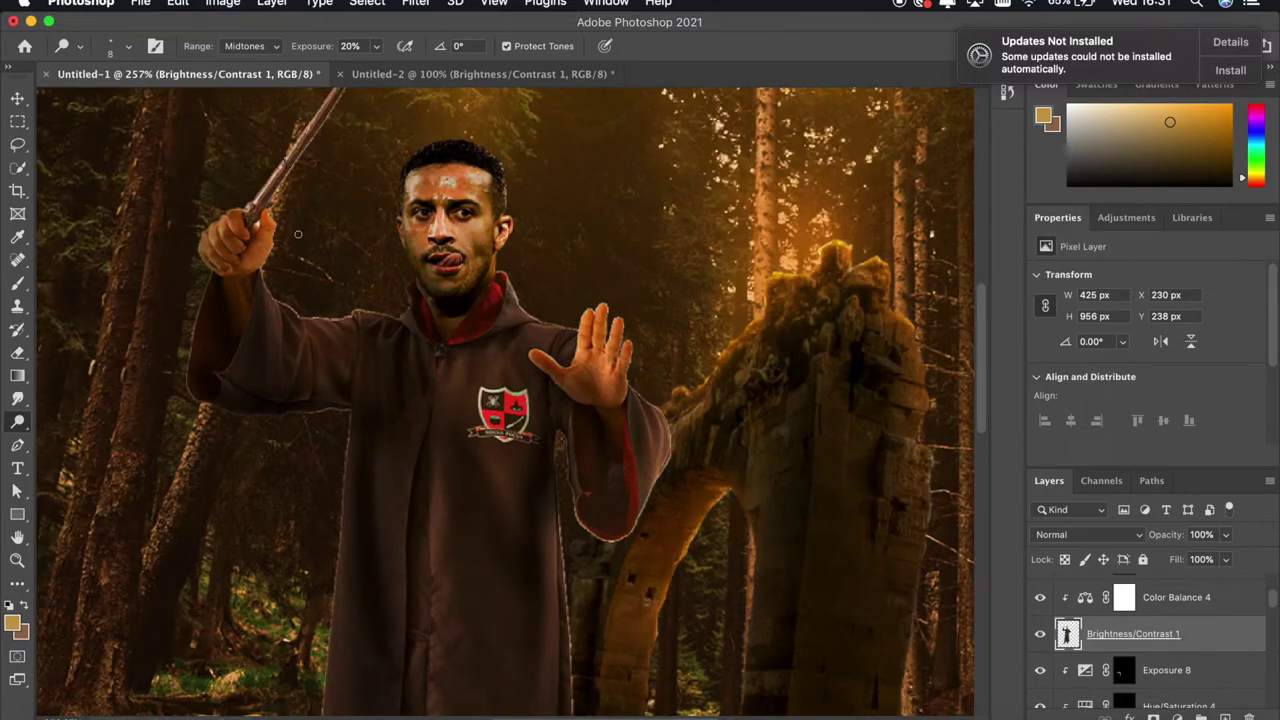
pyautogui.scroll(-2, 280, 172)
pyautogui.scroll(-5, 280, 172)
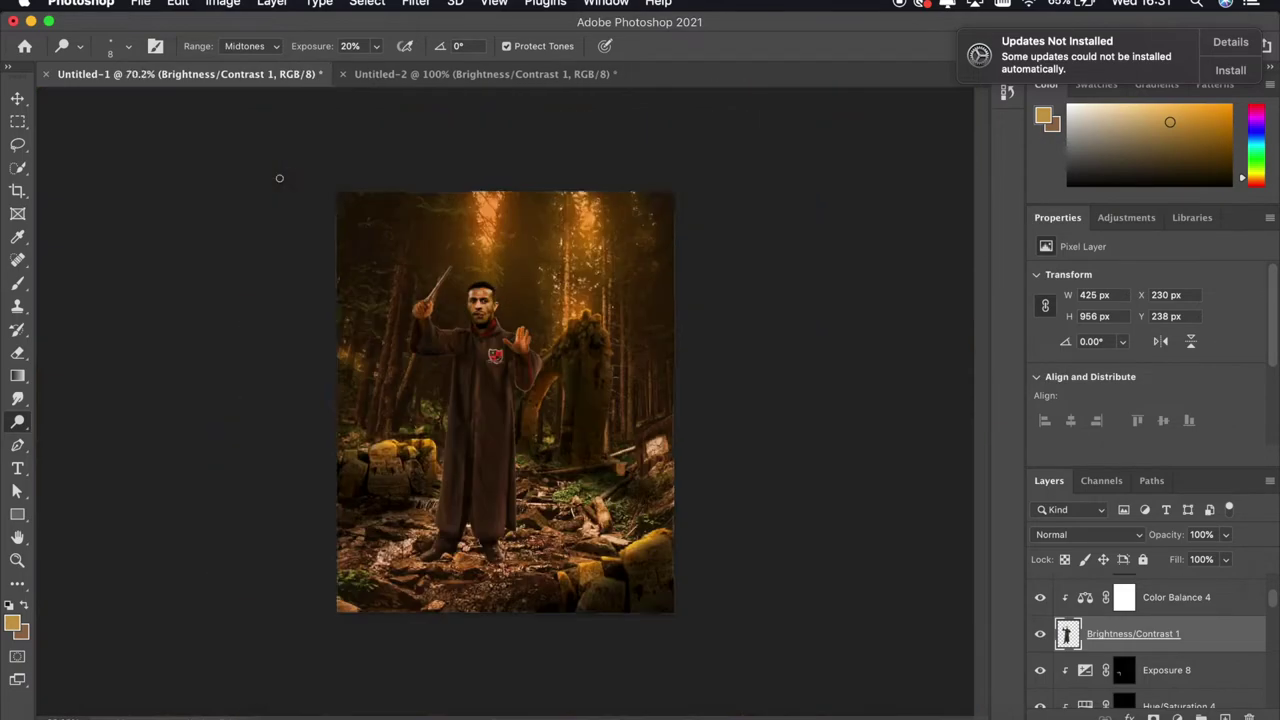
pyautogui.scroll(5, 280, 172)
pyautogui.press('e')
pyautogui.scroll(5, 277, 232)
# Zoom in and erase the light halo pixels along the wizard's wand, fingers and outline
pyautogui.scroll(3, 277, 232)
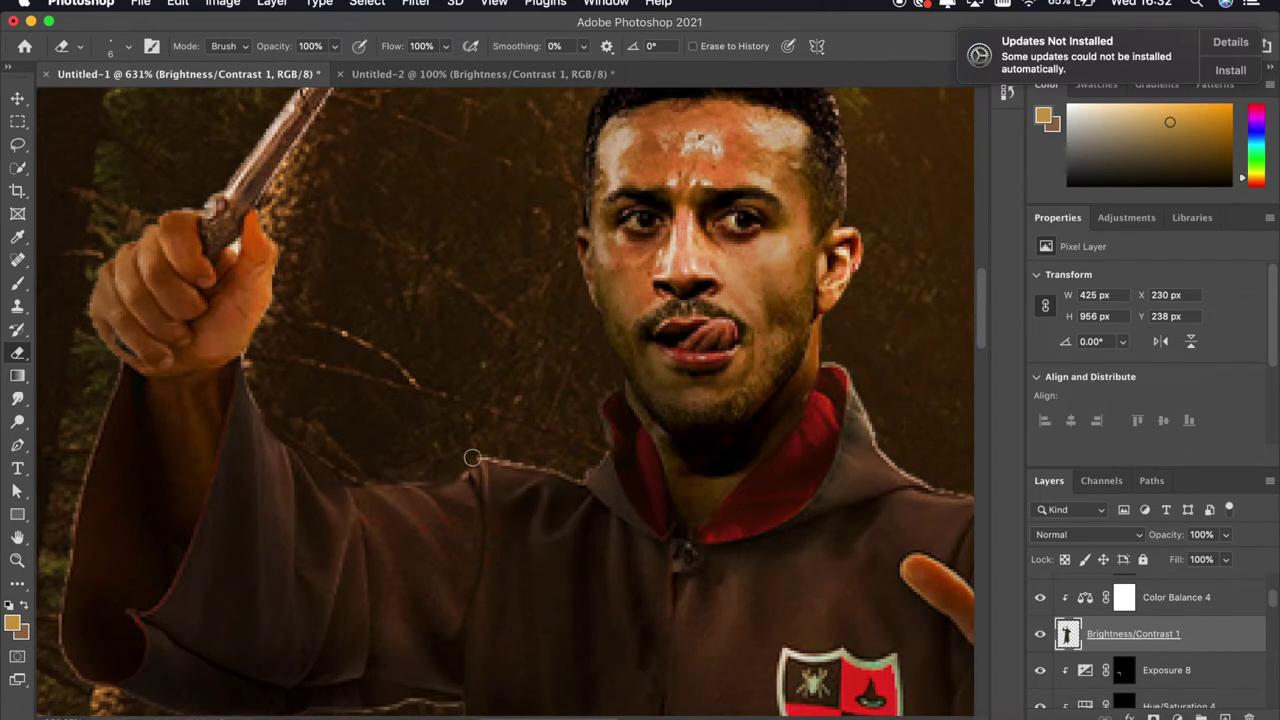
pyautogui.scroll(5, 394, 202)
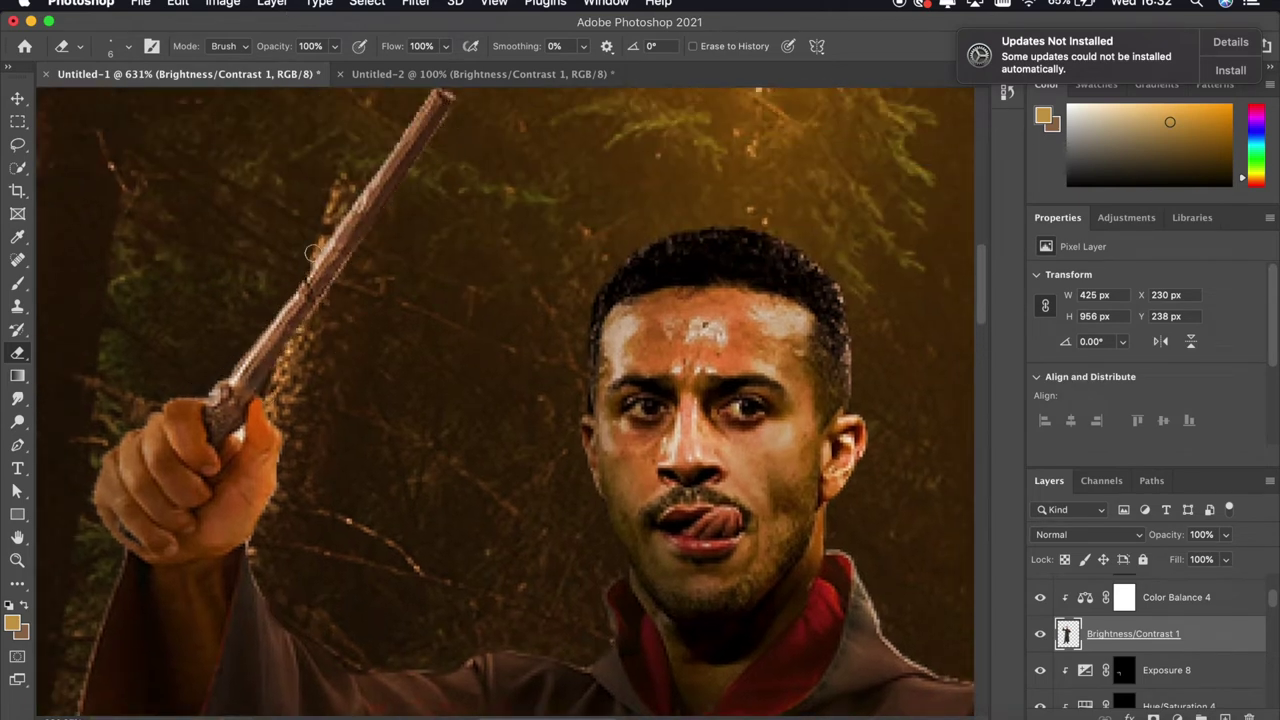
pyautogui.scroll(1, 376, 160)
pyautogui.scroll(1, 334, 257)
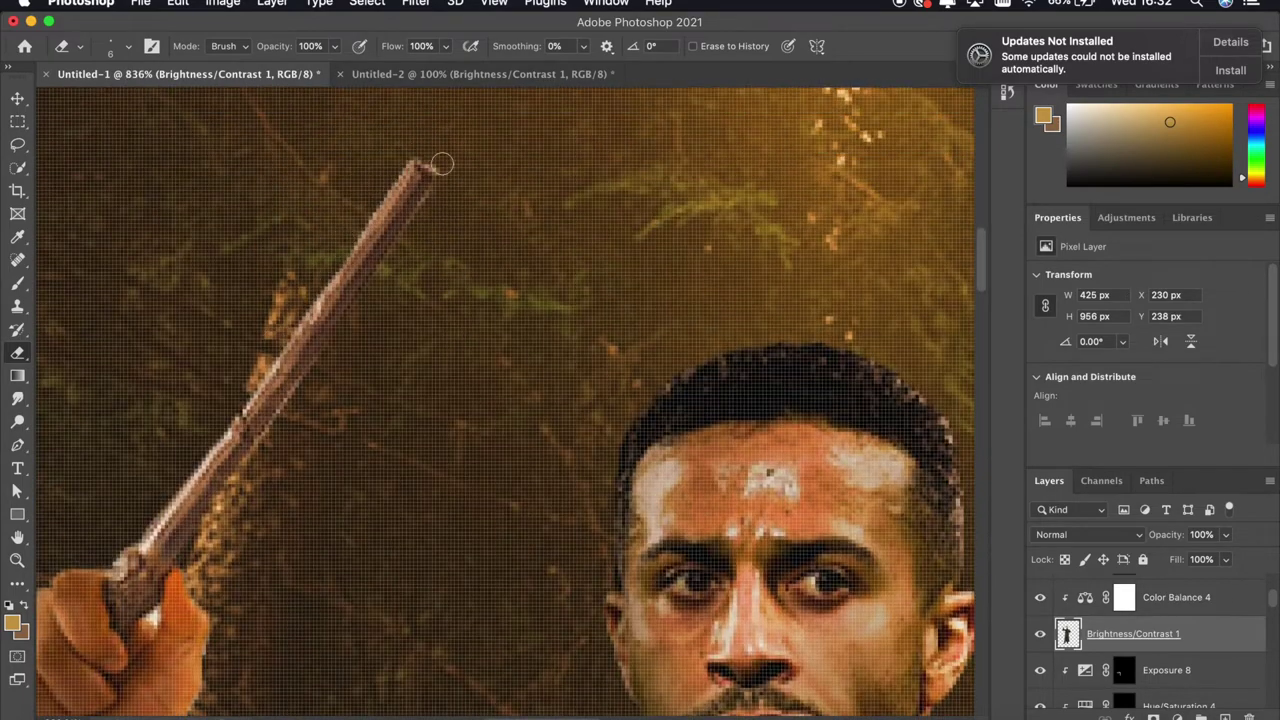
pyautogui.scroll(-5, 428, 149)
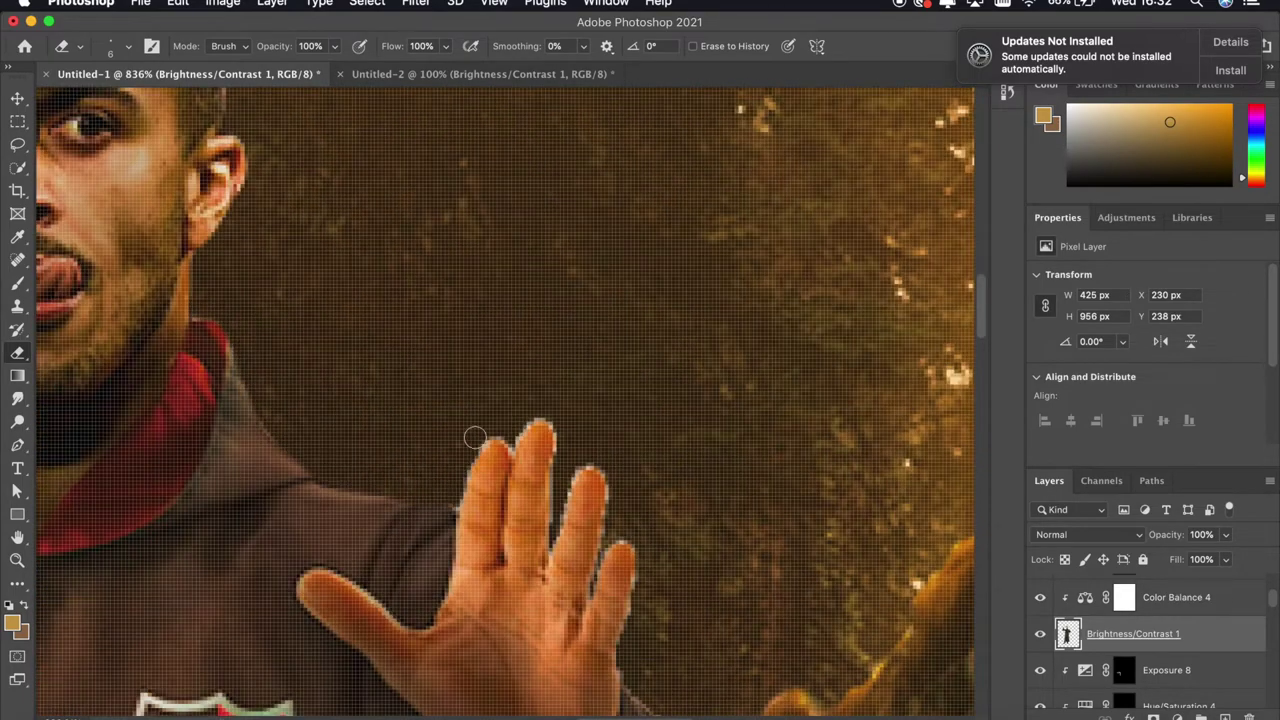
pyautogui.scroll(-2, 531, 412)
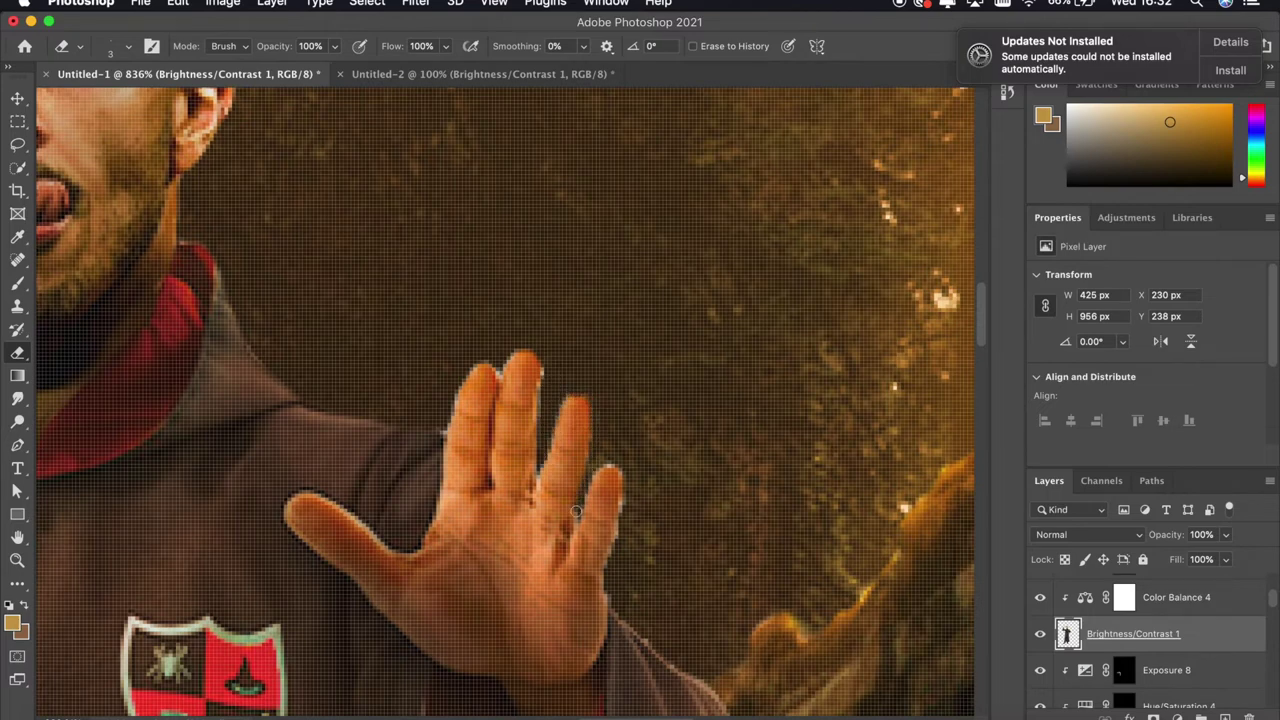
pyautogui.scroll(-10, 640, 590)
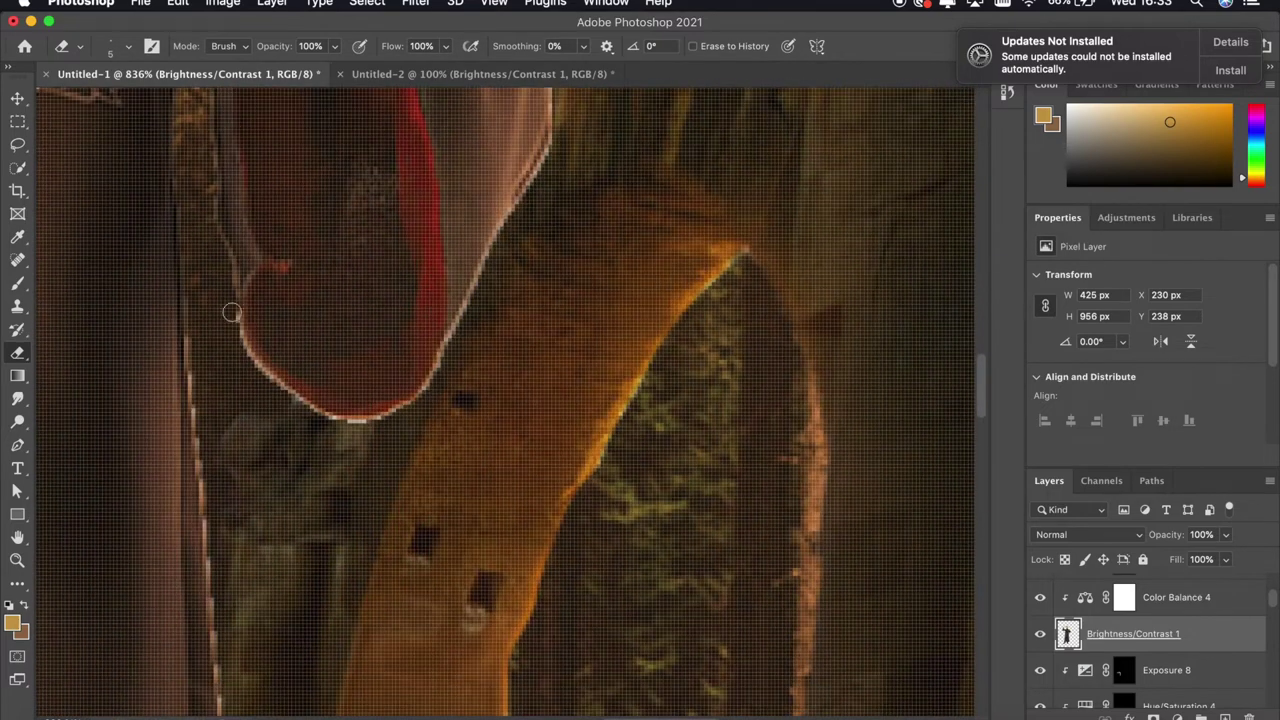
pyautogui.hscroll(-6, 571, 115)
pyautogui.scroll(-3, 540, 135)
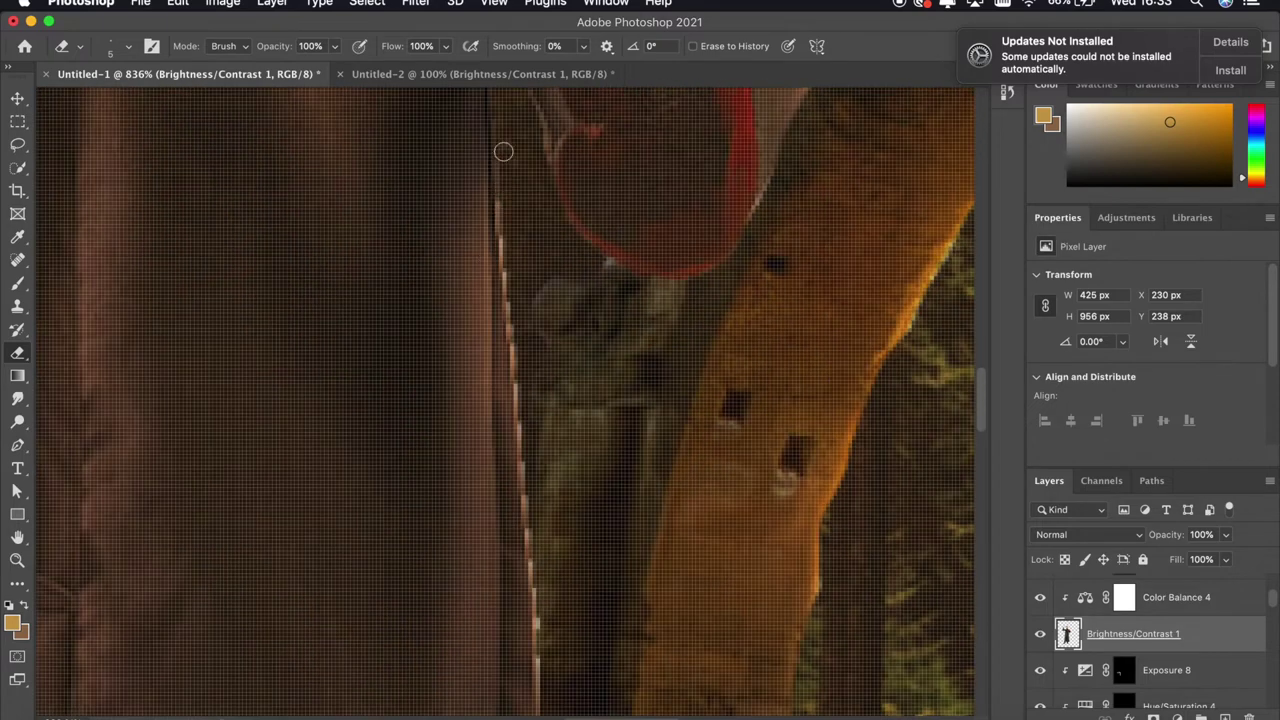
pyautogui.scroll(-5, 533, 460)
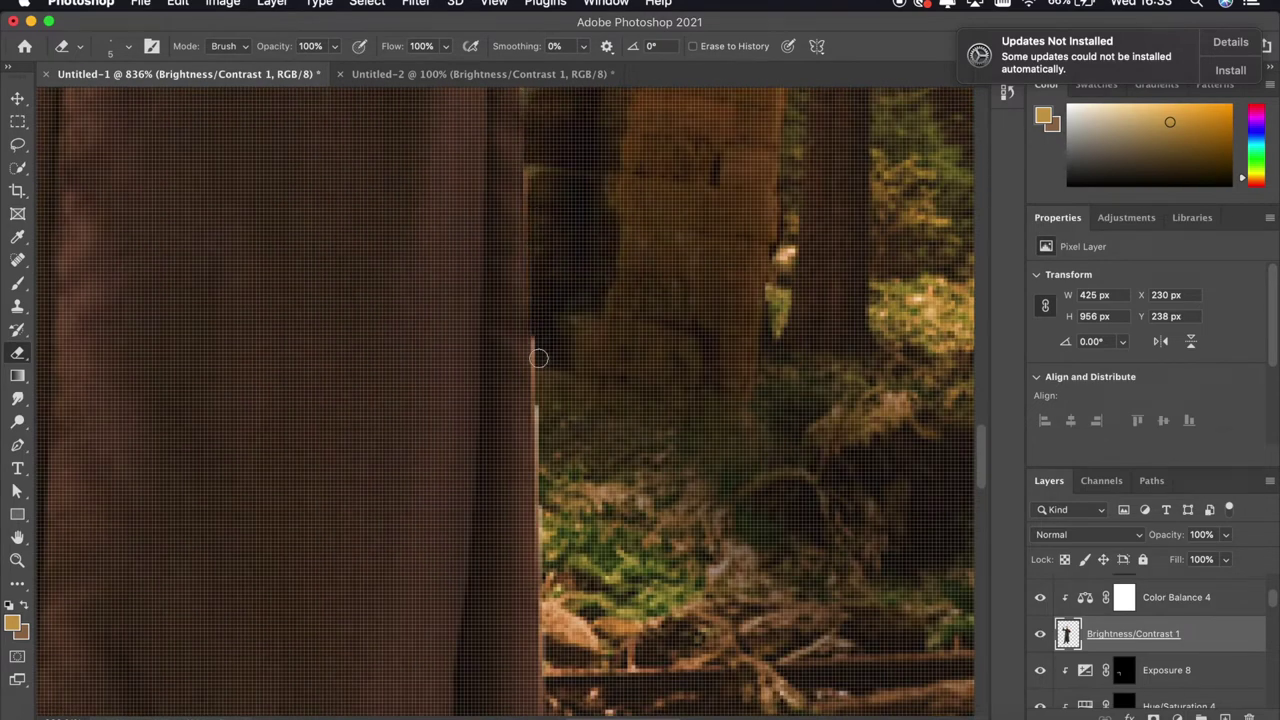
pyautogui.keyDown('alt'); pyautogui.scroll(-3, 538, 358); pyautogui.keyUp('alt')
pyautogui.keyDown('alt'); pyautogui.scroll(-3, 450, 310); pyautogui.keyUp('alt')
pyautogui.hscroll(-2, 332, 251)
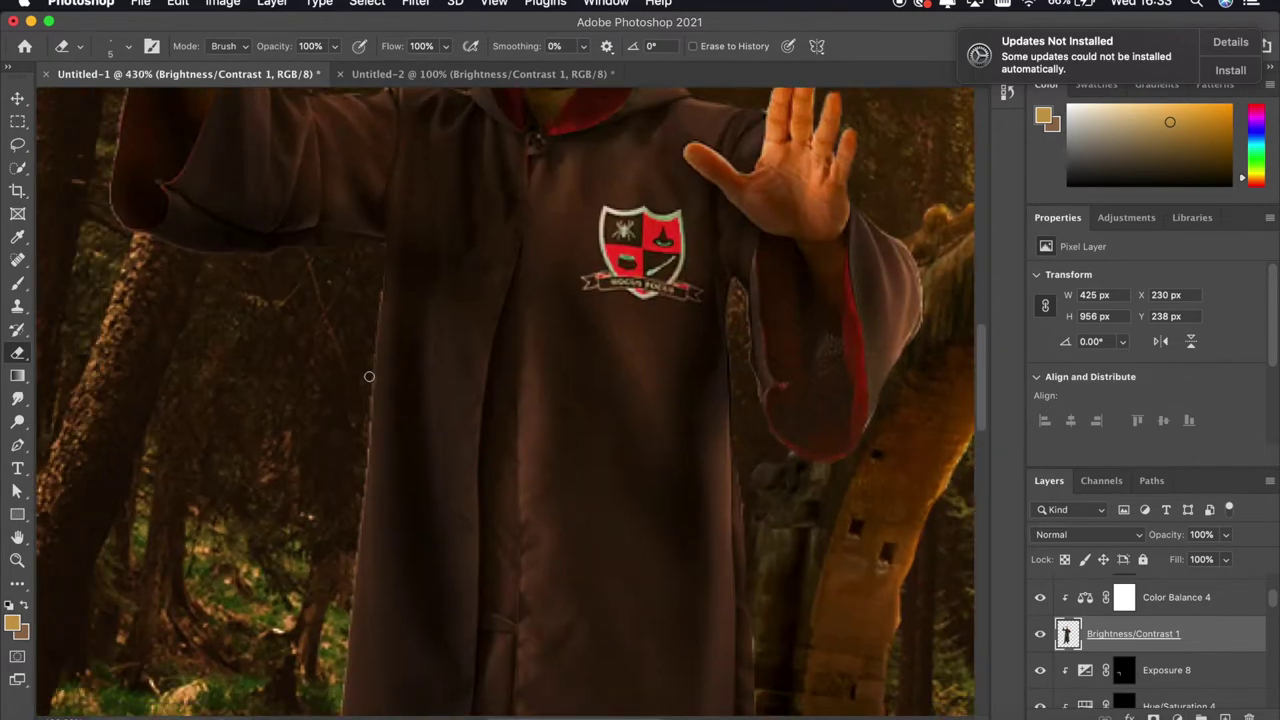
# Erase the remaining light fringe along the robe's lower edges near the rocks
pyautogui.moveTo(337, 668); pyautogui.dragTo(443, 96)
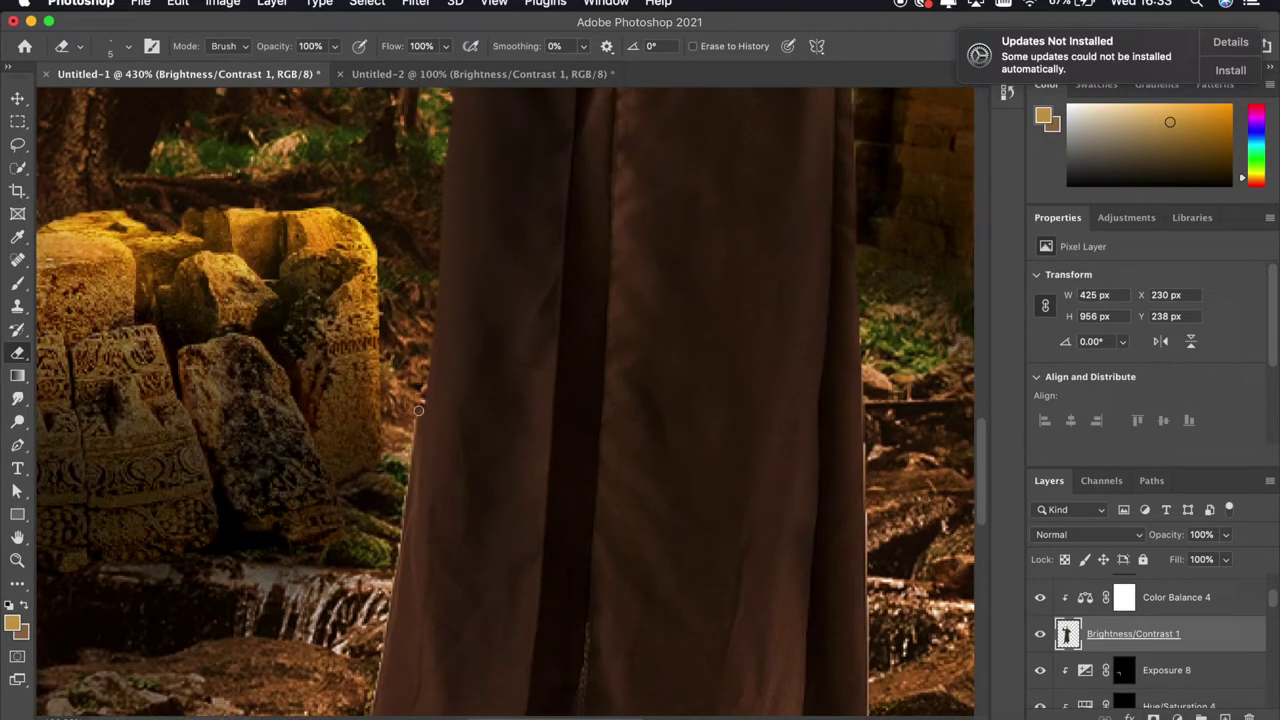
pyautogui.scroll(5, 418, 410)
pyautogui.hscroll(7, 418, 410)
pyautogui.scroll(-1, 532, 648)
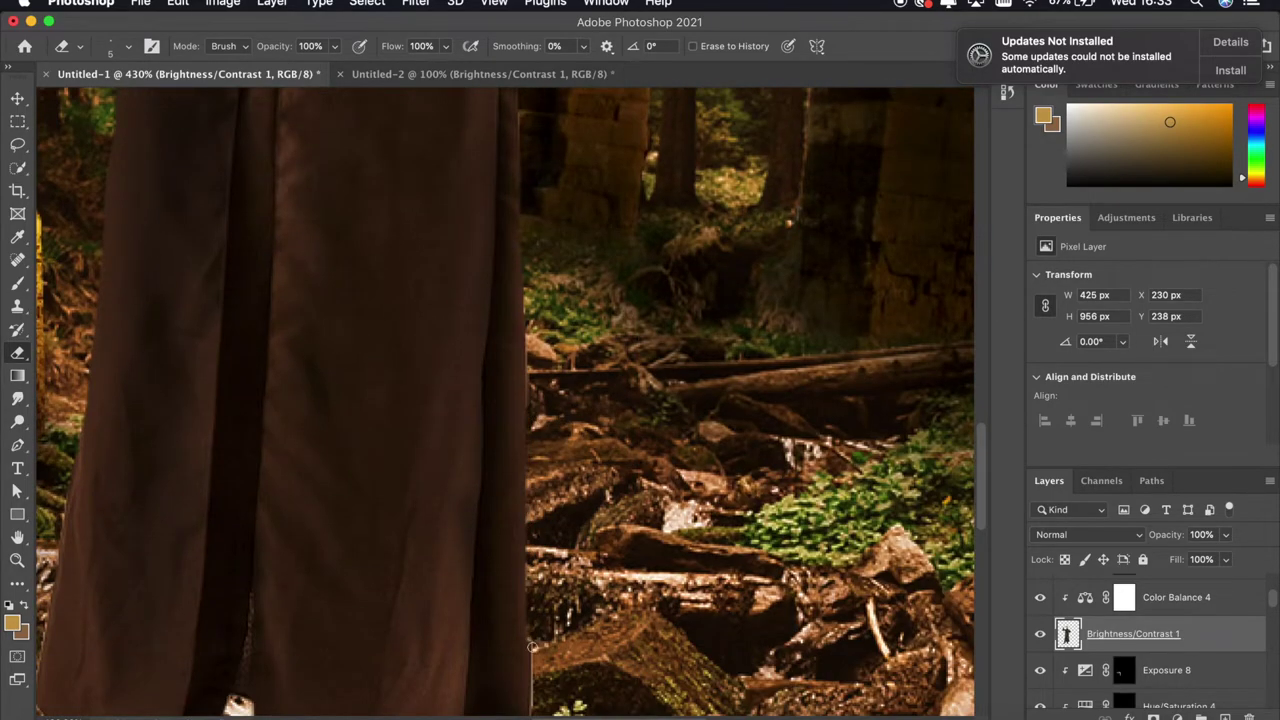
pyautogui.hscroll(-3, 532, 648)
pyautogui.scroll(8, 563, 517)
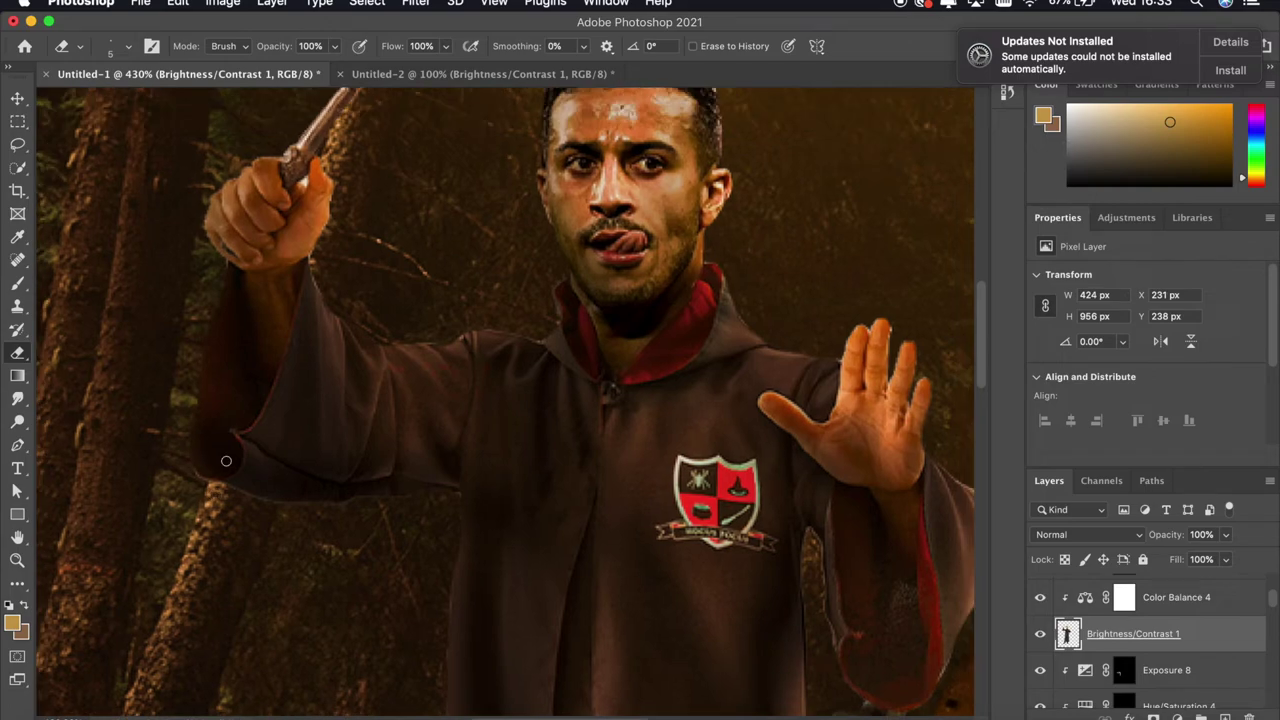
pyautogui.scroll(-2, 226, 457)
pyautogui.scroll(-2, 500, 380)
pyautogui.scroll(-2, 722, 311)
pyautogui.scroll(-5, 722, 311)
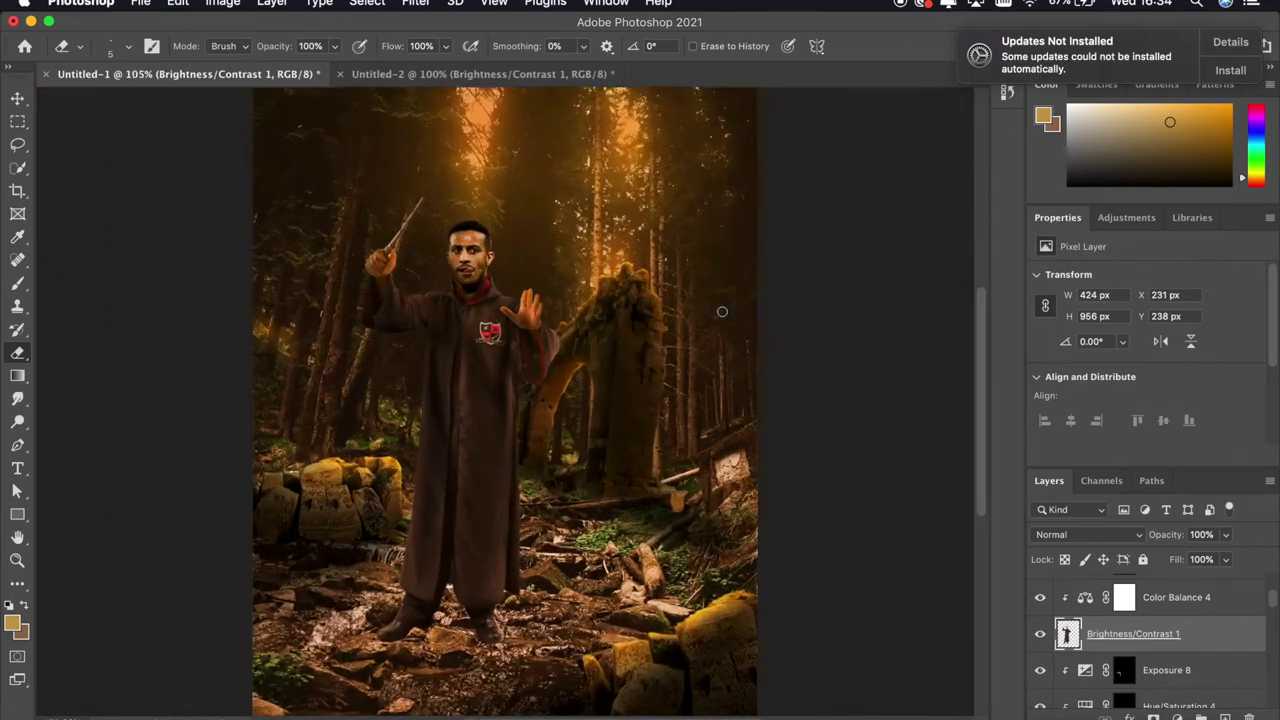
pyautogui.scroll(-1, 722, 311)
pyautogui.scroll(-1, 257, 195)
pyautogui.scroll(4, 257, 195)
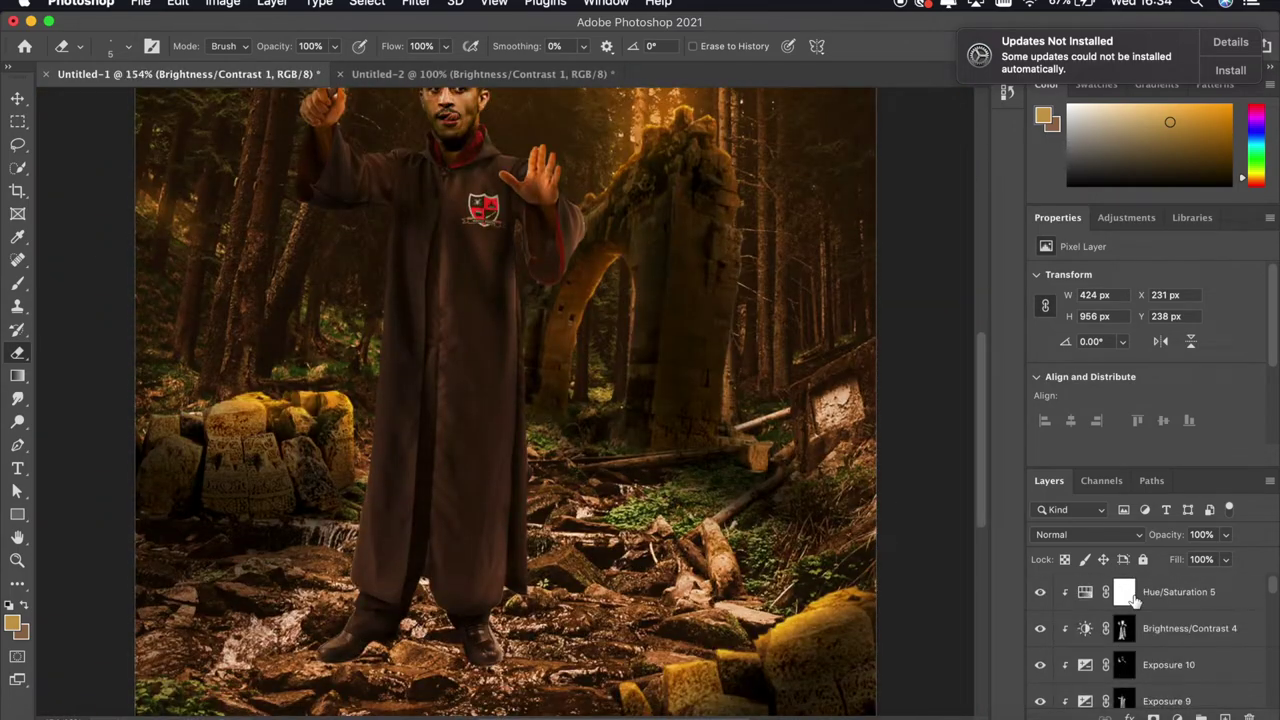
# Add an Exposure adjustment layer at -3.14 and invert its mask to black
pyautogui.click(1177, 718)
pyautogui.click(1160, 480)
pyautogui.moveTo(1145, 320)
pyautogui.mouseDown()
pyautogui.moveTo(1173, 320)
pyautogui.moveTo(1095, 320)
pyautogui.mouseUp()
pyautogui.hotkey('ctrl', 'i')
# Shrink the brush from 45 to 30 px and work over the wizard's robe on the mask
pyautogui.press('b')
pyautogui.scroll(3, 338, 278)
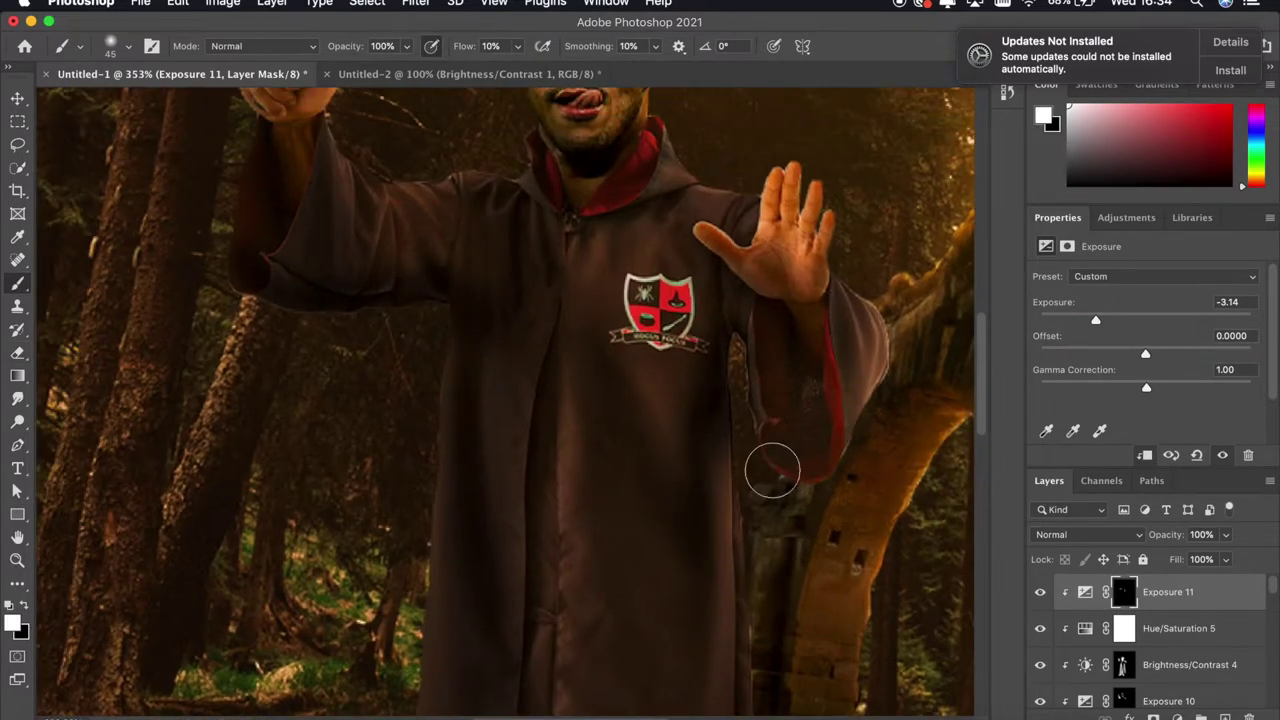
pyautogui.scroll(-10, 812, 388)
pyautogui.scroll(8, 777, 451)
pyautogui.press('[')
pyautogui.press('[')
pyautogui.press('[')
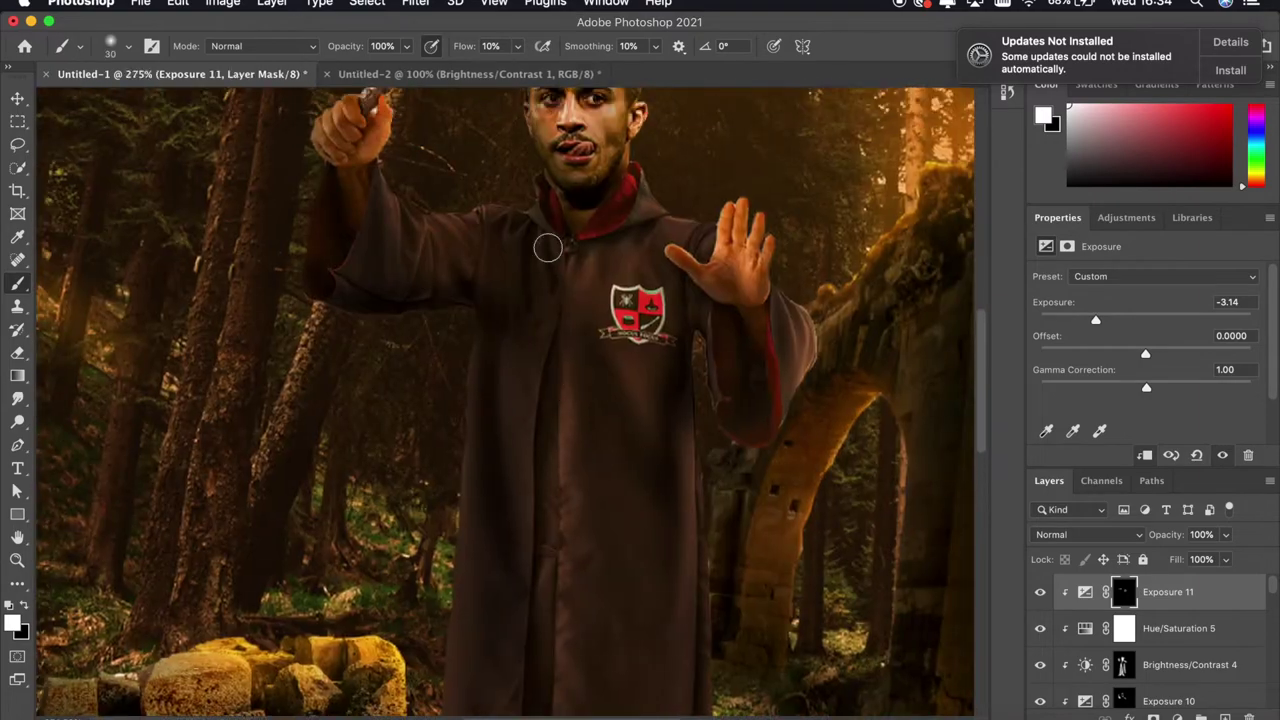
pyautogui.scroll(-4, 537, 557)
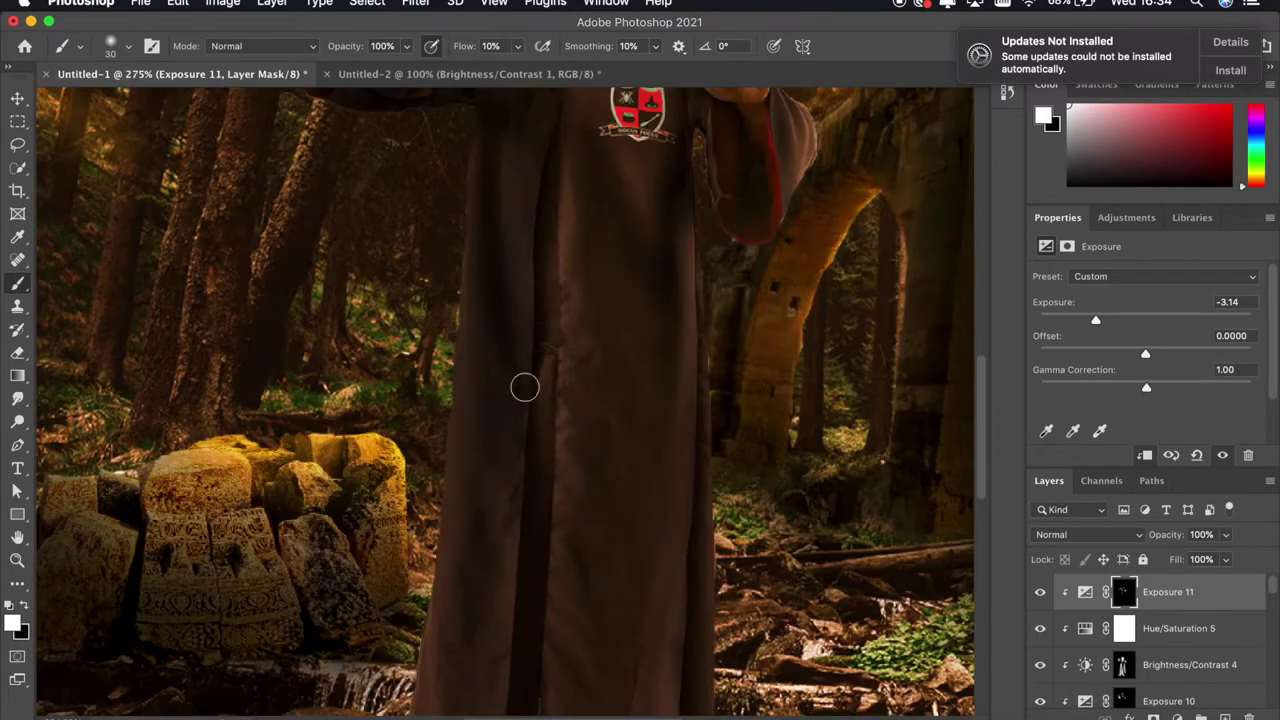
pyautogui.scroll(-7, 522, 549)
pyautogui.scroll(4, 530, 392)
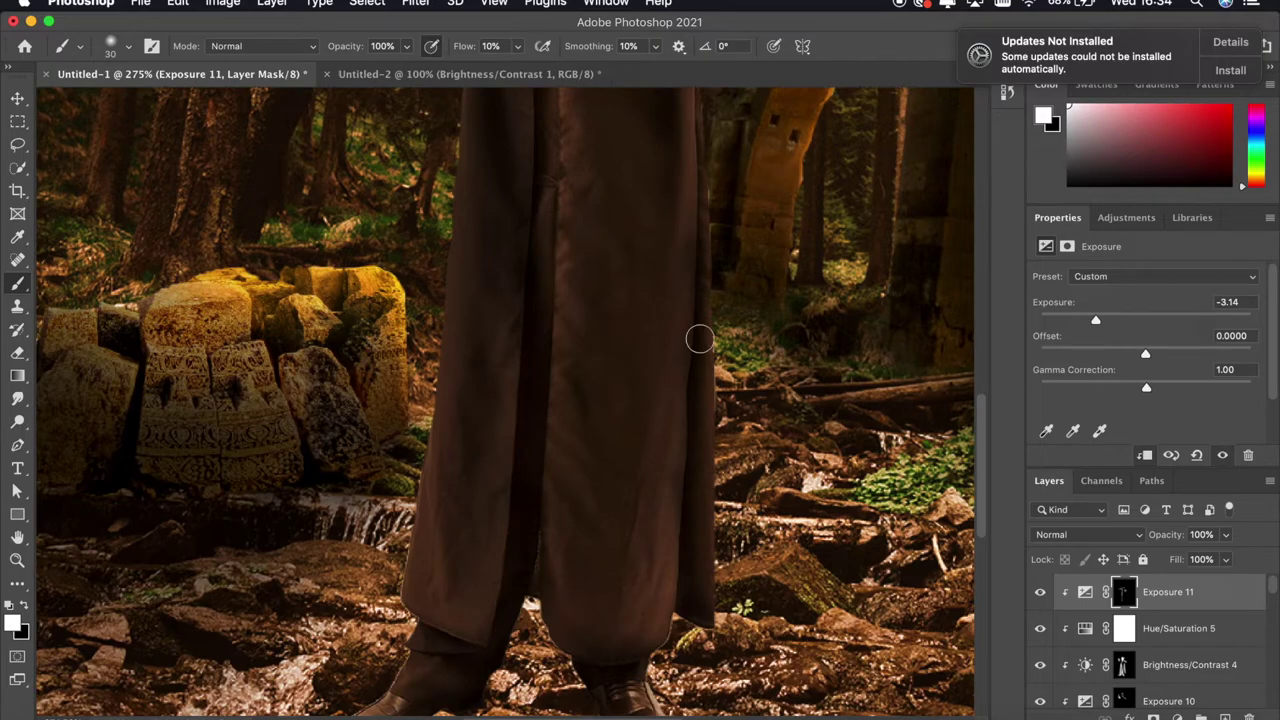
pyautogui.scroll(-10, 697, 348)
pyautogui.scroll(6, 700, 190)
pyautogui.scroll(3, 749, 306)
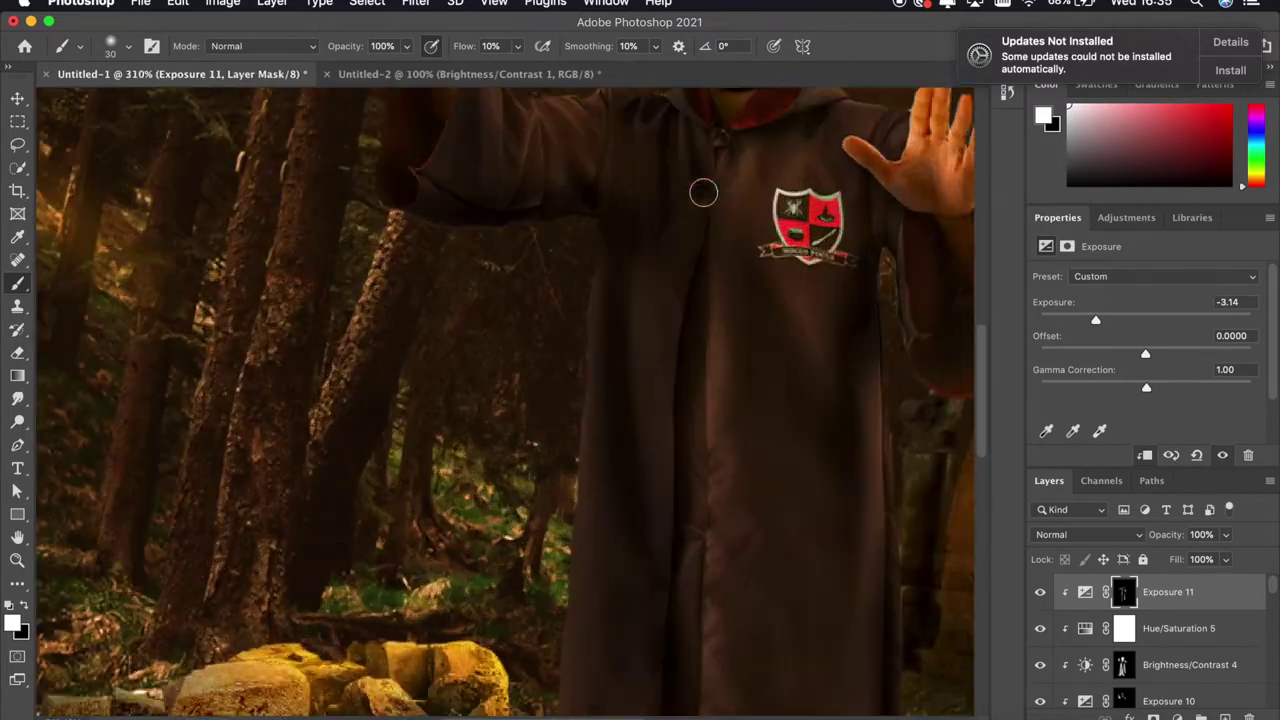
pyautogui.scroll(-8, 803, 688)
pyautogui.scroll(-1, 803, 688)
pyautogui.scroll(7, 571, 528)
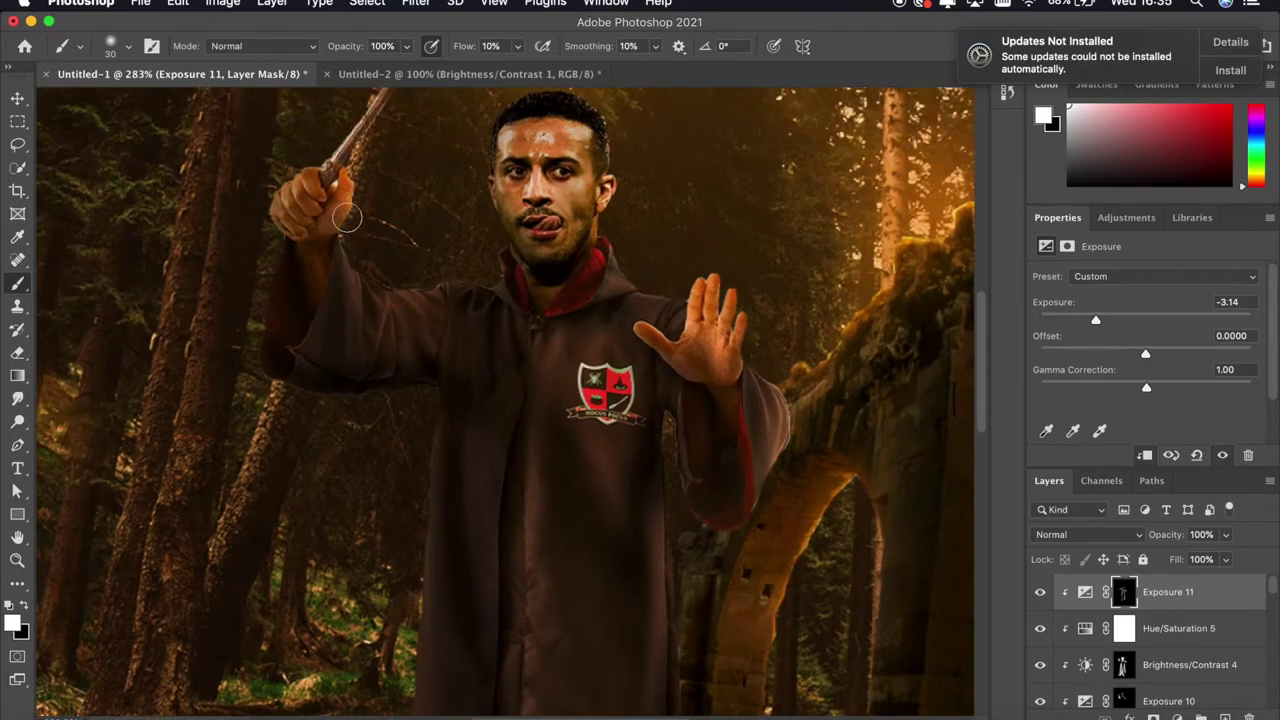
pyautogui.scroll(-8, 360, 244)
pyautogui.scroll(7, 677, 380)
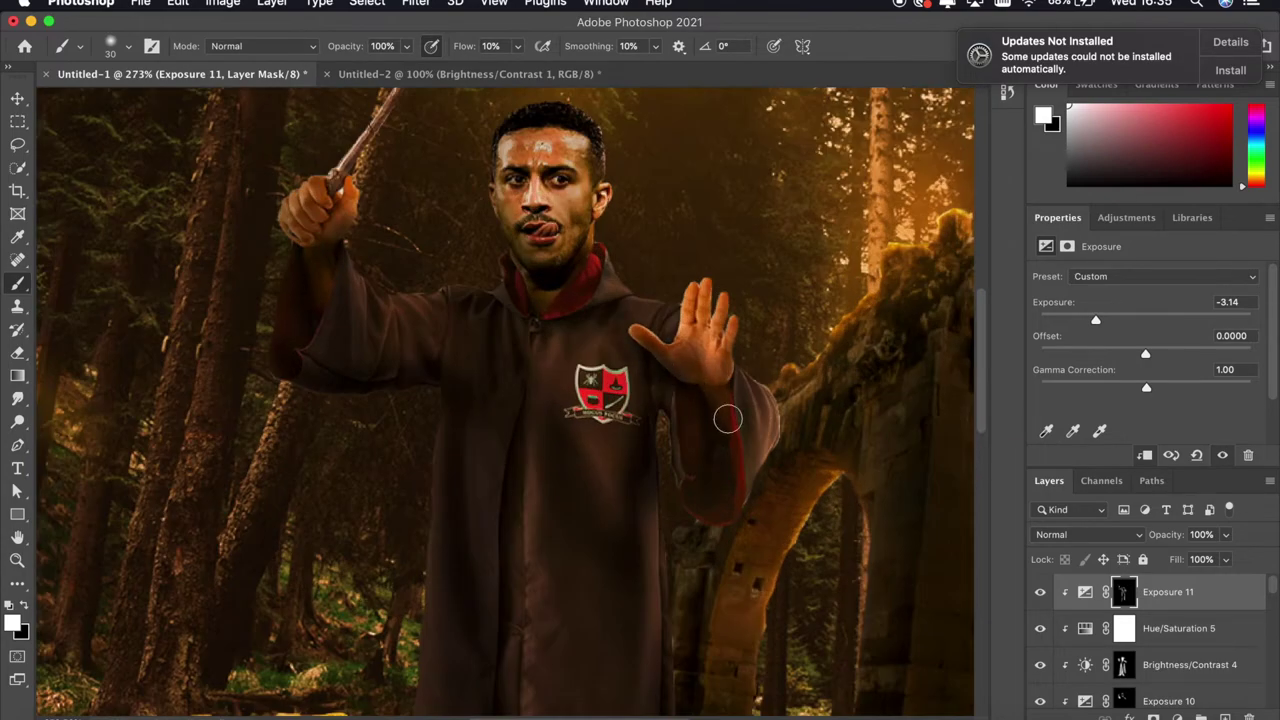
pyautogui.scroll(-8, 728, 420)
pyautogui.scroll(6, 729, 420)
pyautogui.scroll(2, 803, 446)
pyautogui.scroll(-6, 909, 491)
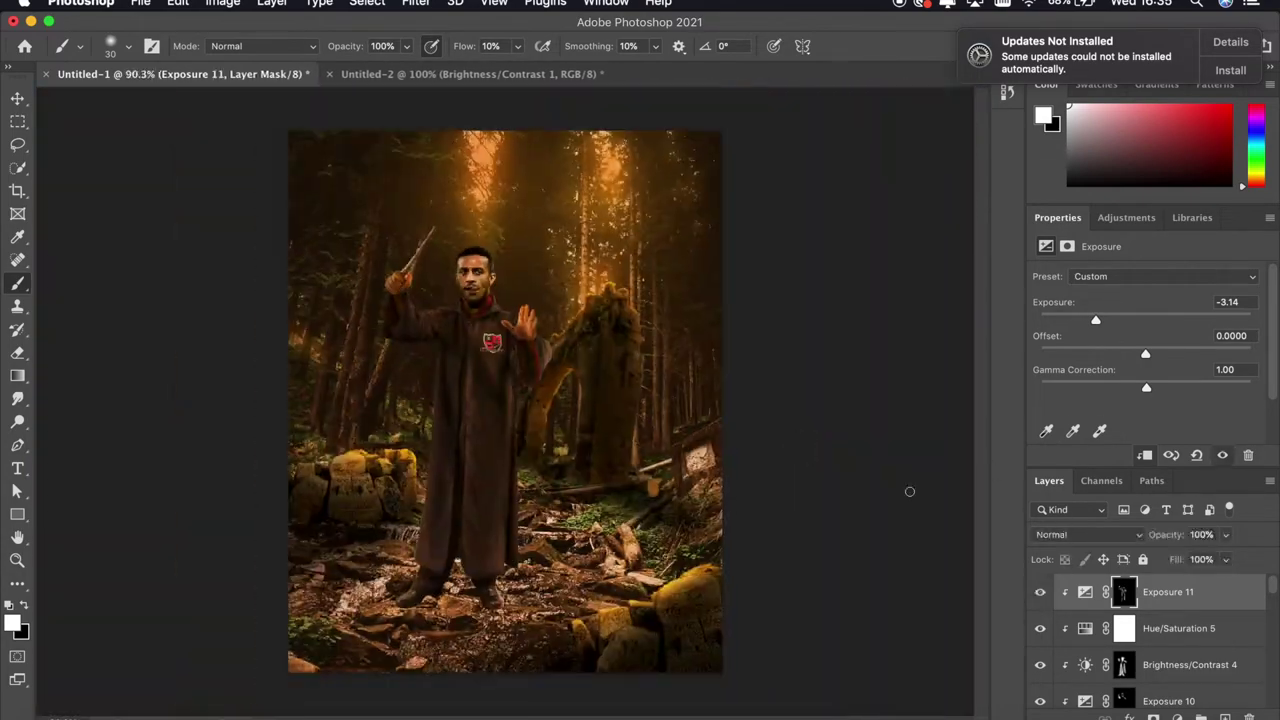
pyautogui.scroll(-1, 909, 491)
# Lower the Exposure 11 layer's opacity to 51%
pyautogui.moveTo(1175, 541); pyautogui.dragTo(1146, 541)
pyautogui.scroll(-3, 829, 406)
pyautogui.scroll(4, 824, 435)
pyautogui.scroll(2, 824, 435)
pyautogui.scroll(2, 700, 330)
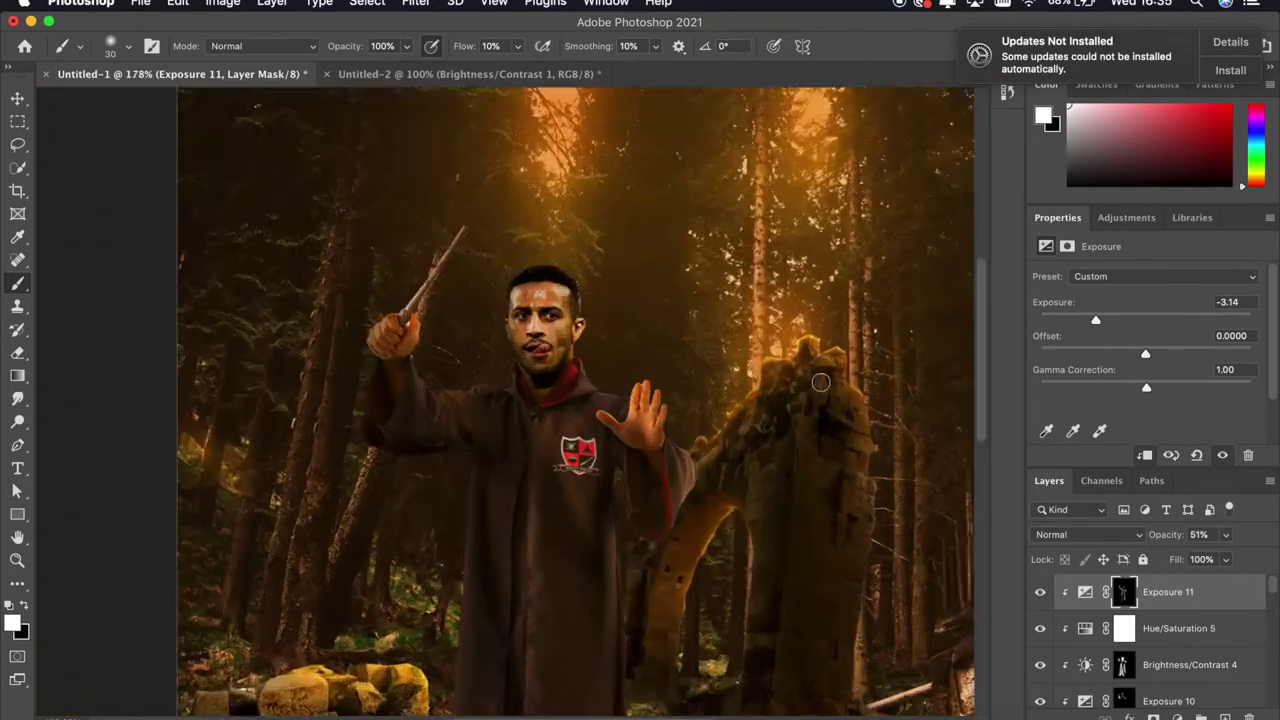
pyautogui.scroll(2, 542, 210)
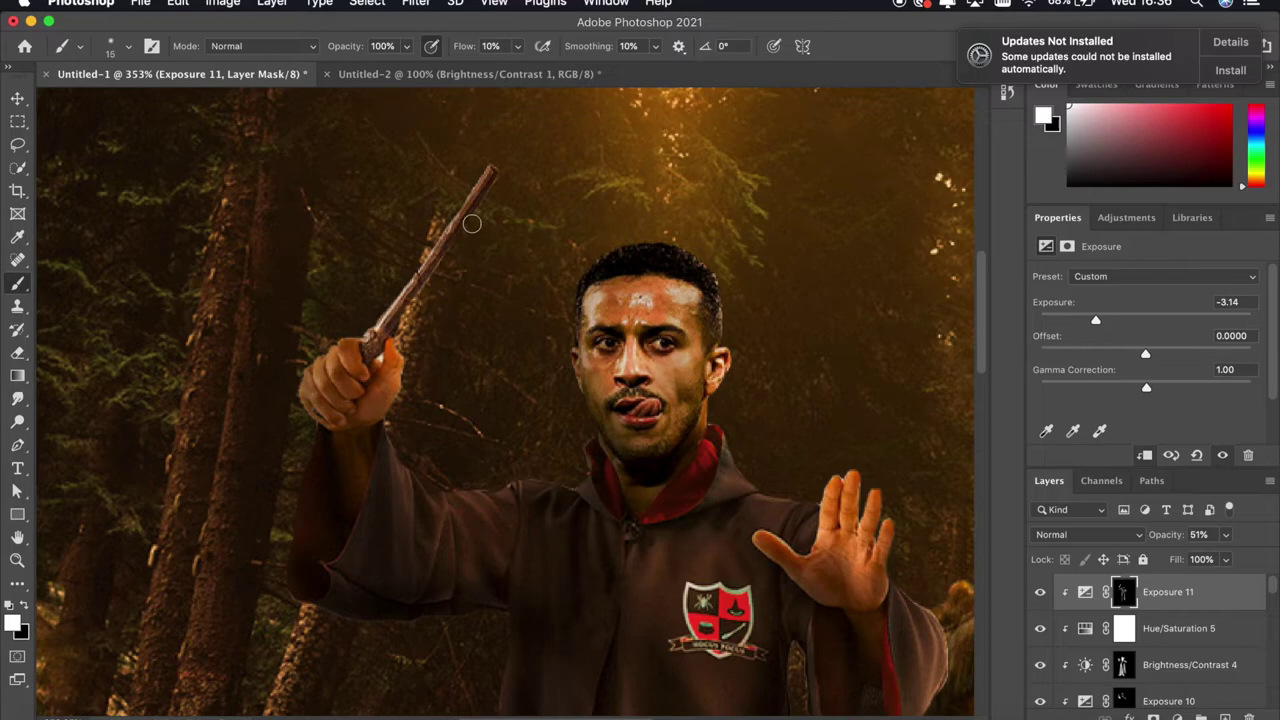
pyautogui.scroll(-5, 477, 214)
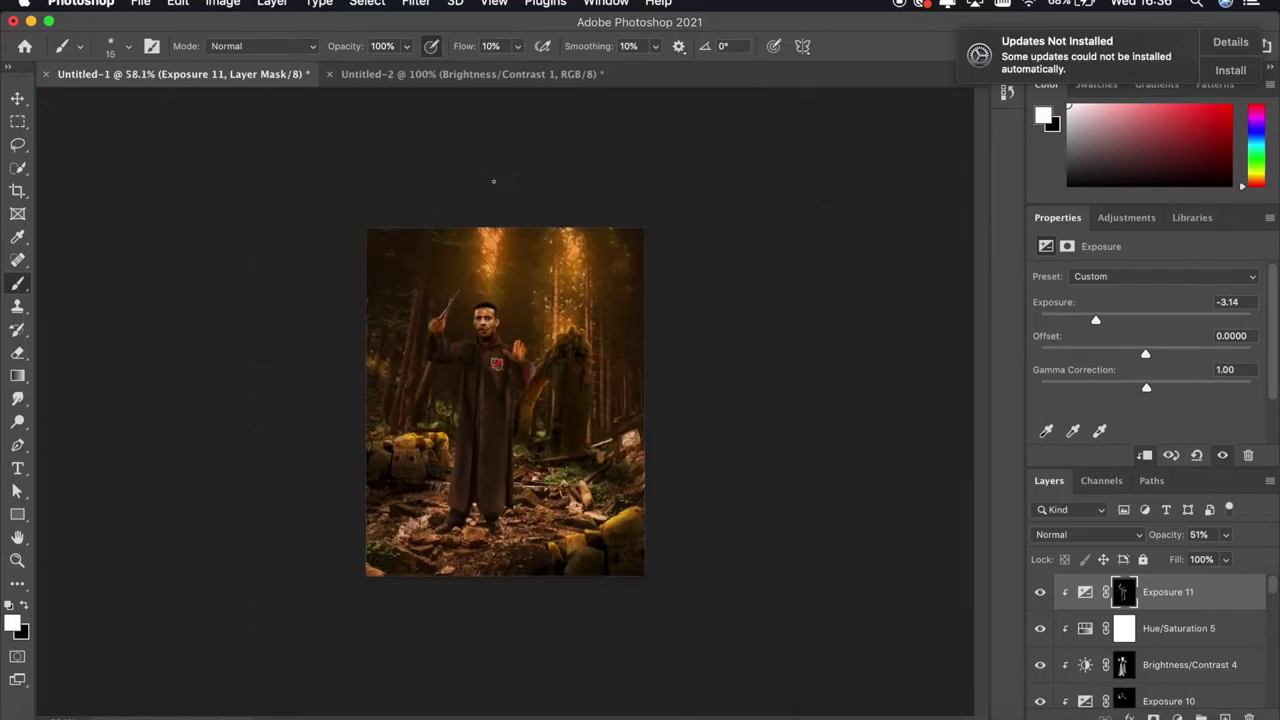
pyautogui.scroll(3, 480, 225)
pyautogui.scroll(2, 491, 249)
pyautogui.scroll(-4, 491, 249)
pyautogui.scroll(5, 474, 315)
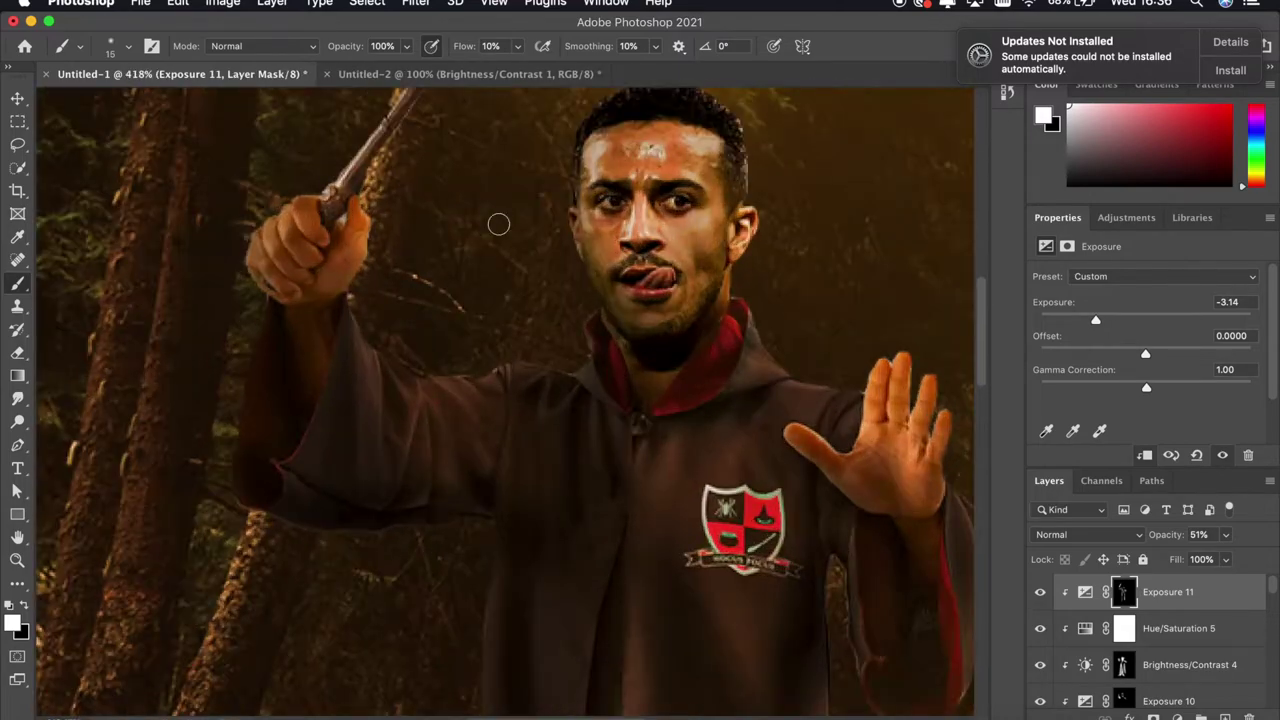
pyautogui.scroll(3, 500, 220)
pyautogui.scroll(2, 410, 180)
pyautogui.scroll(-5, 418, 180)
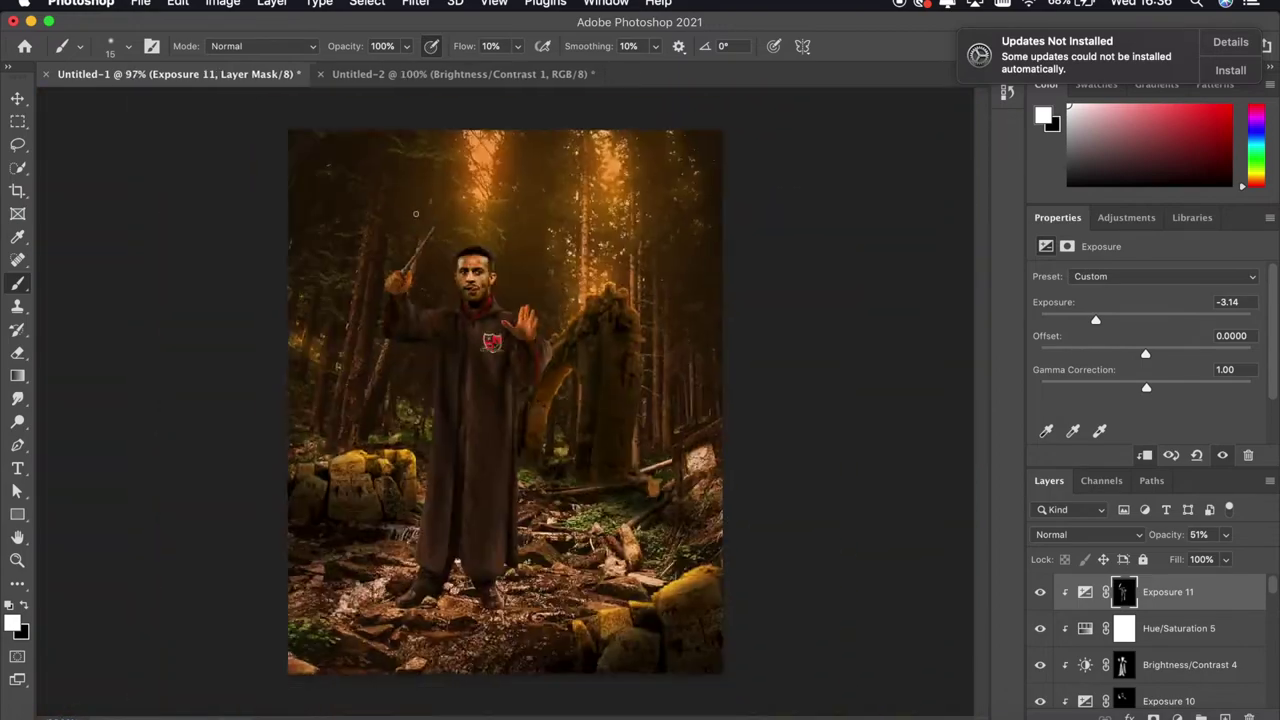
pyautogui.scroll(5, 417, 208)
pyautogui.scroll(1, 480, 240)
# Step down to the Exposure 10 mask, then bring up the figure copy's transform options
pyautogui.hotkey('alt', '[')
pyautogui.hotkey('alt', '[')
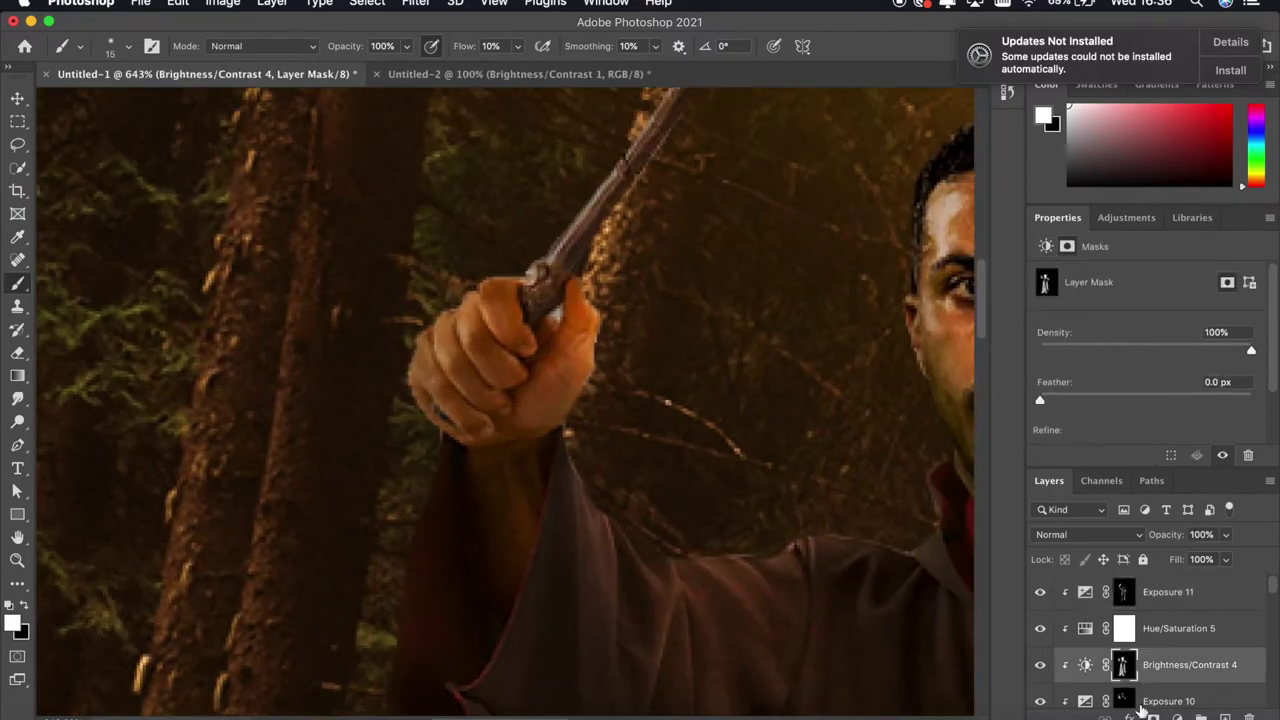
pyautogui.click(1139, 705)
pyautogui.scroll(-2, 634, 137)
pyautogui.scroll(-1, 540, 320)
pyautogui.scroll(-1, 486, 453)
pyautogui.scroll(-4, 486, 453)
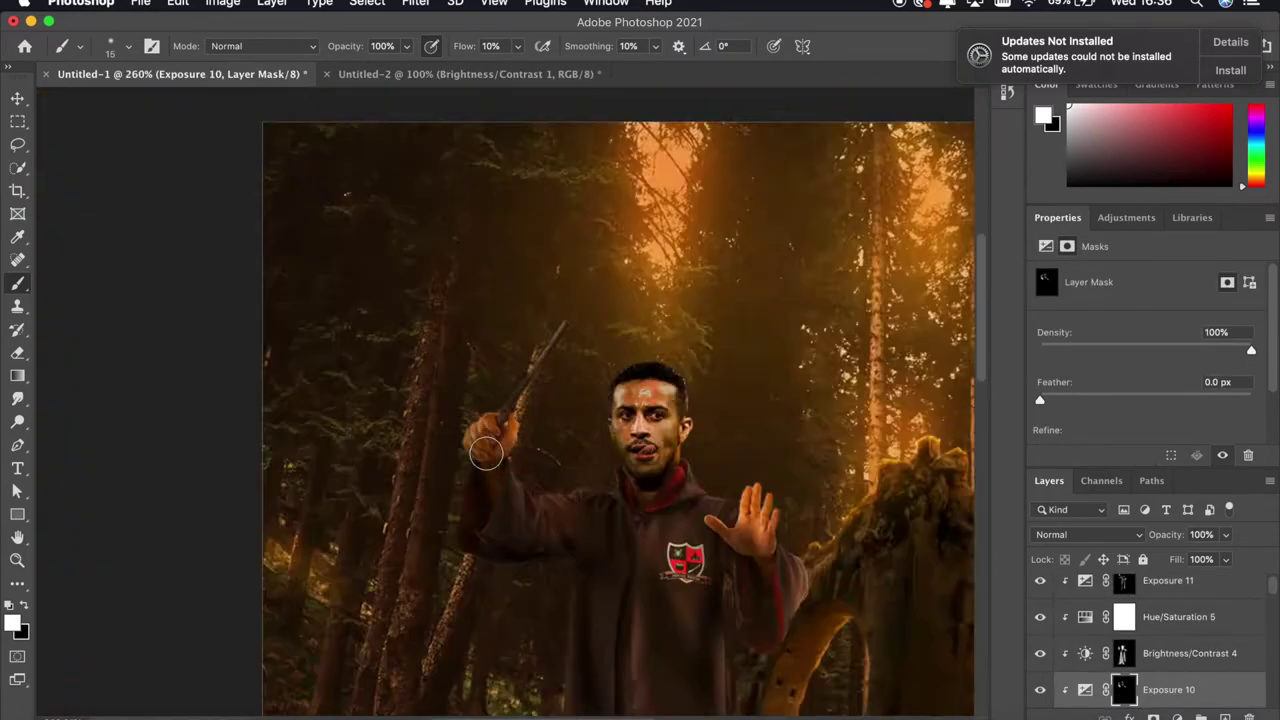
pyautogui.scroll(5, 453, 588)
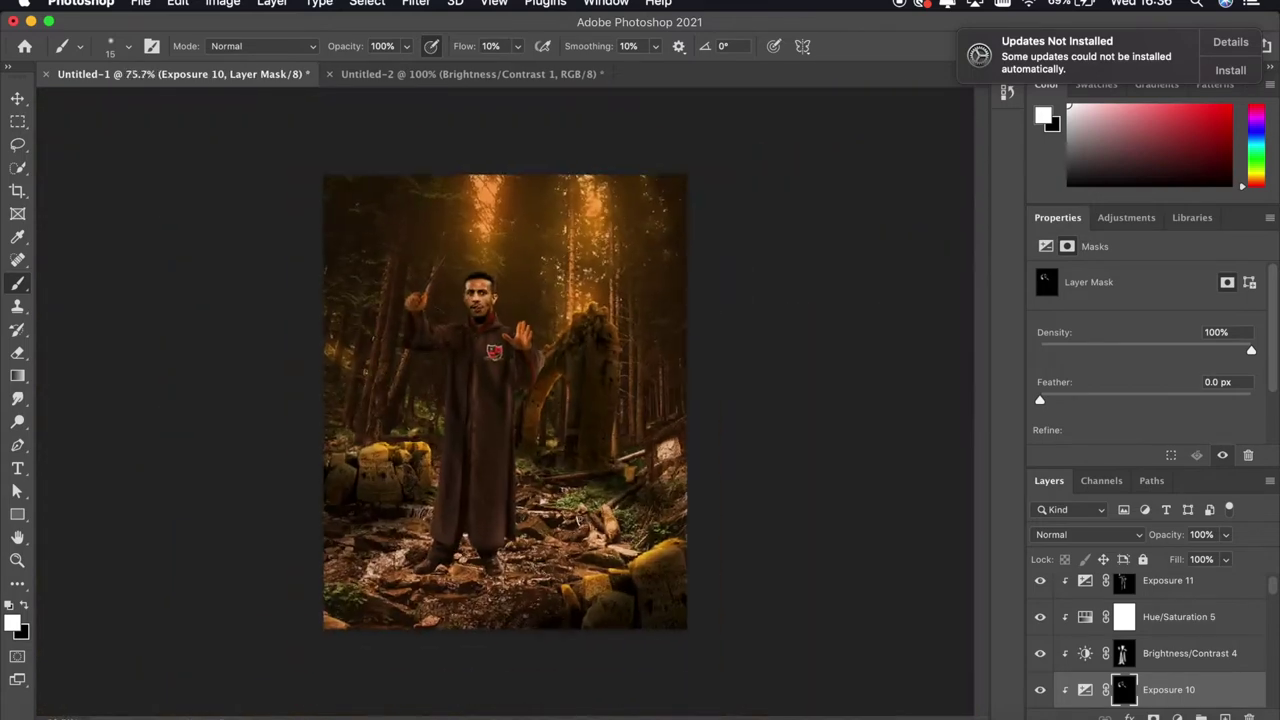
pyautogui.rightClick(471, 343)
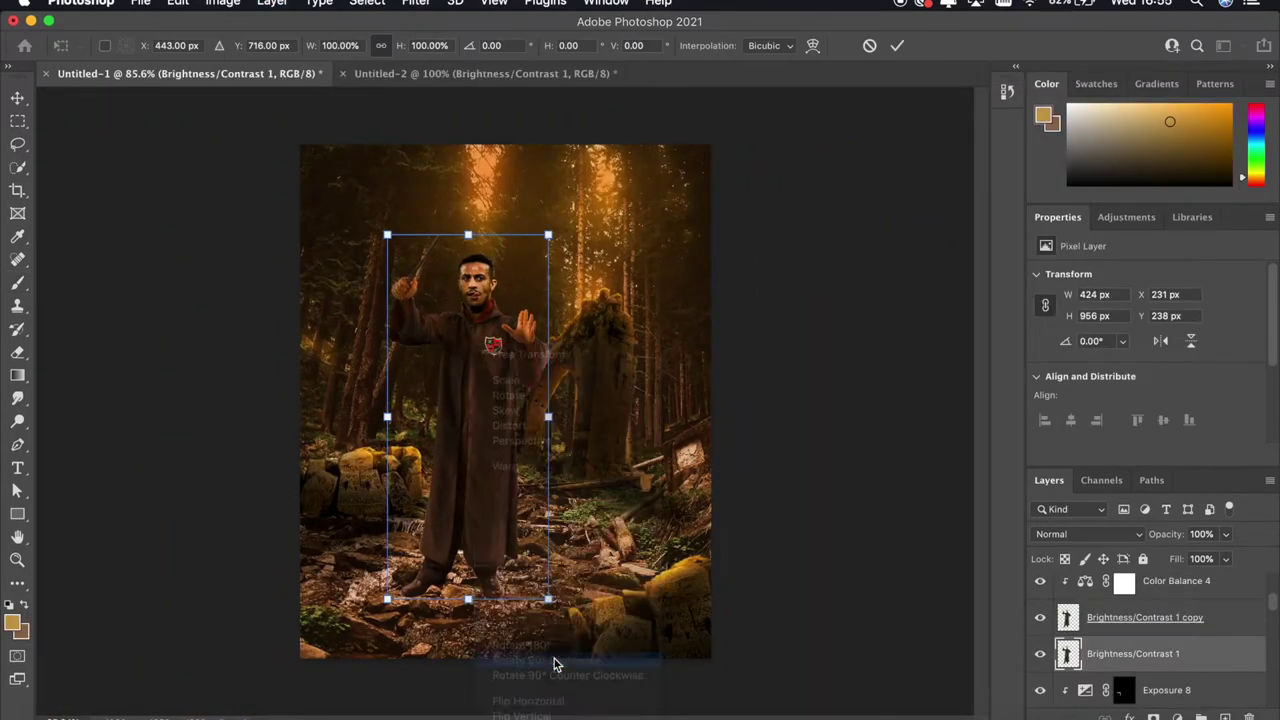
# Rotate the figure copy 180° and skew it along the ground as a cast shadow
pyautogui.click(543, 651)
pyautogui.rightClick(571, 343)
pyautogui.click(643, 660)
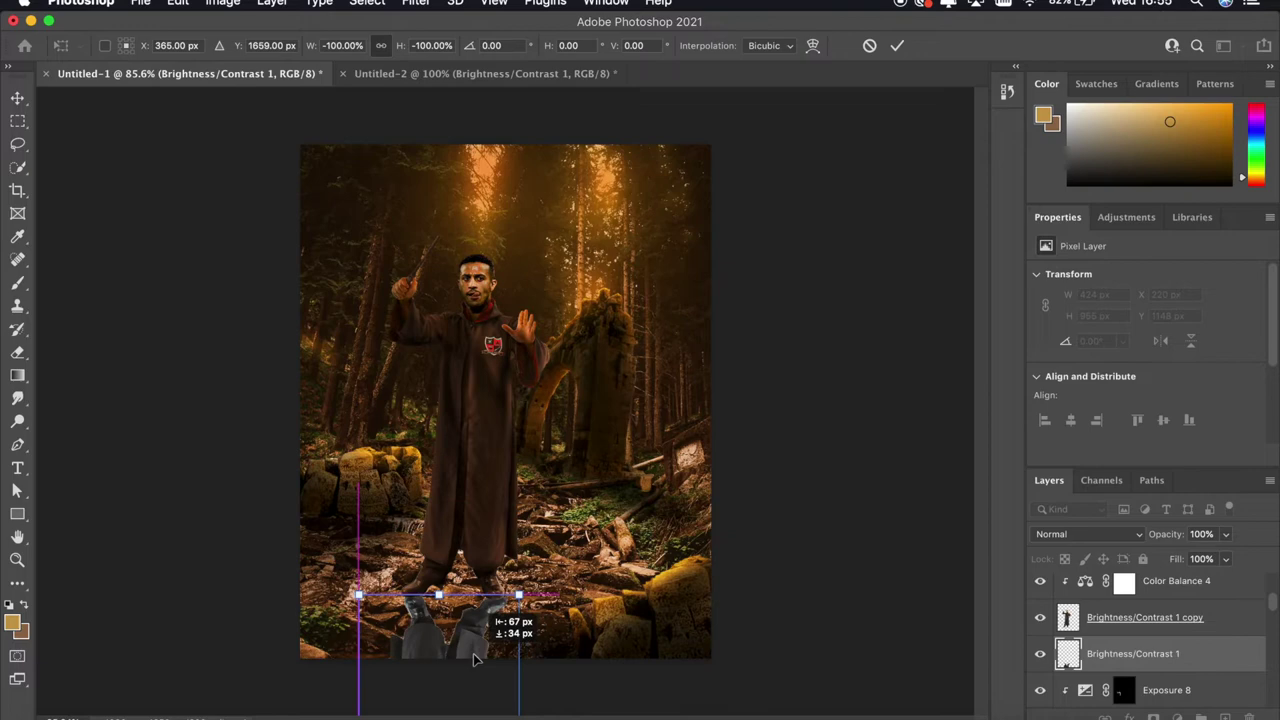
pyautogui.scroll(-2, 500, 645)
pyautogui.moveTo(468, 678)
pyautogui.mouseDown()
pyautogui.moveTo(638, 563)
pyautogui.moveTo(610, 553)
pyautogui.mouseUp()
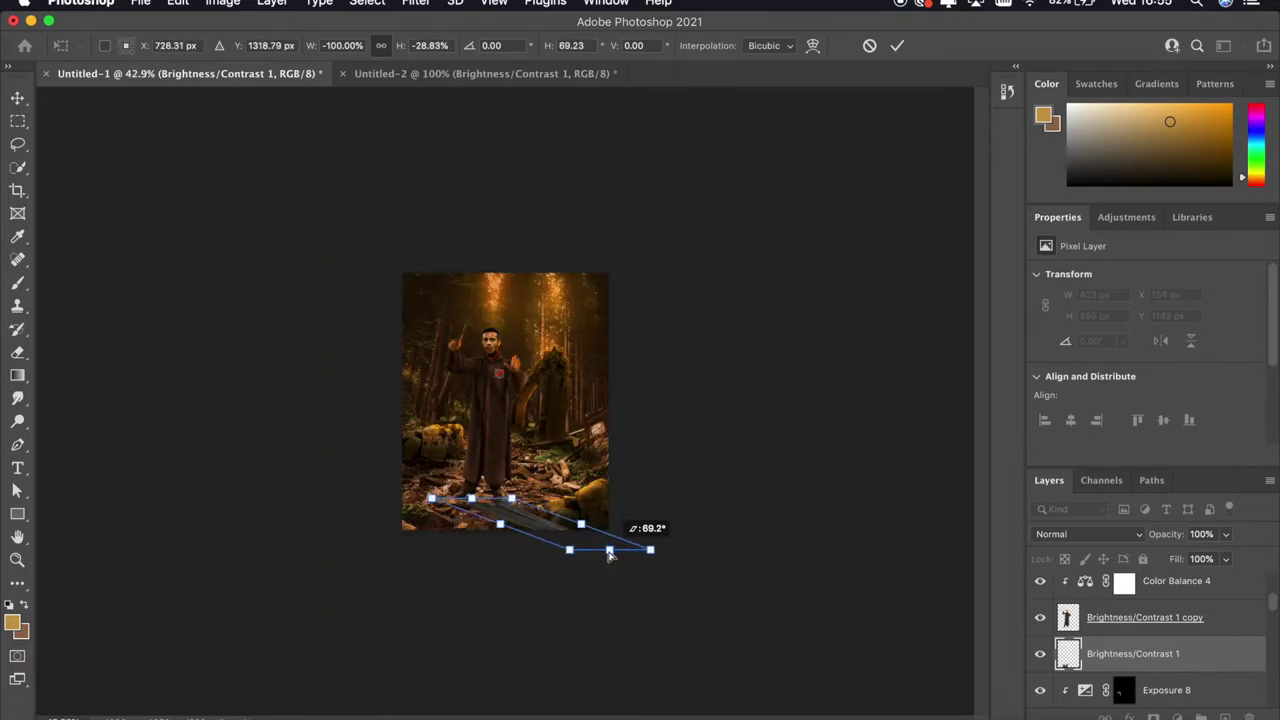
pyautogui.click(634, 497)
# Give the shadow a Color Overlay, lower its opacity to 51%, and start a Gaussian Blur
pyautogui.click(1004, 321)
pyautogui.click(1125, 445)
pyautogui.click(1190, 290)
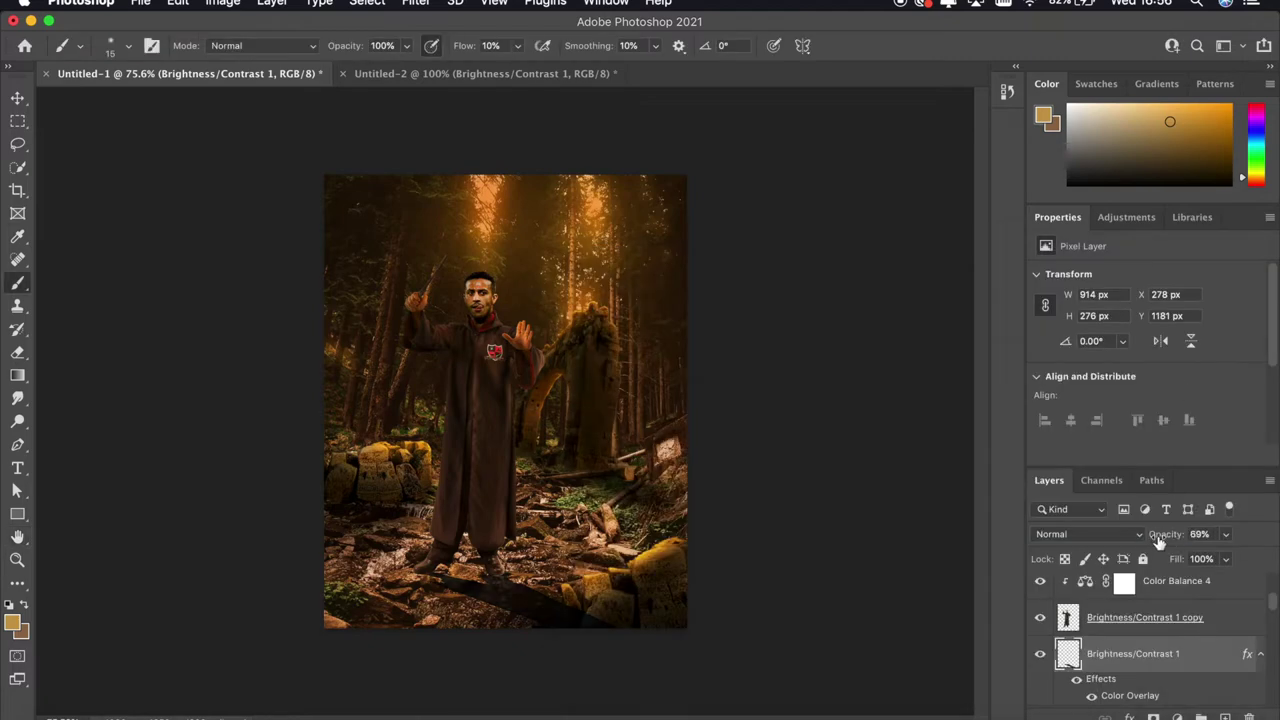
pyautogui.press('b')
pyautogui.scroll(-2, 709, 390)
pyautogui.press('super+0')
pyautogui.moveTo(1160, 537); pyautogui.dragTo(1170, 538)
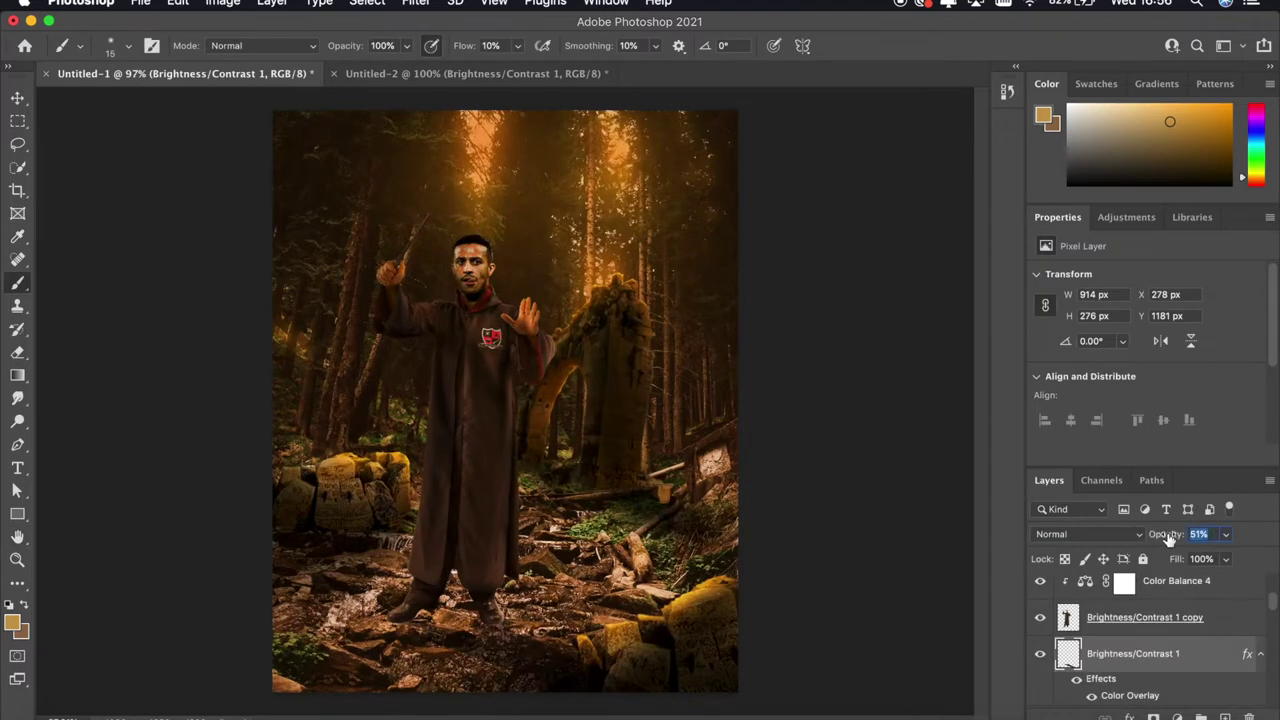
pyautogui.scroll(-1, 857, 391)
pyautogui.click(416, 3)
pyautogui.click(697, 311)
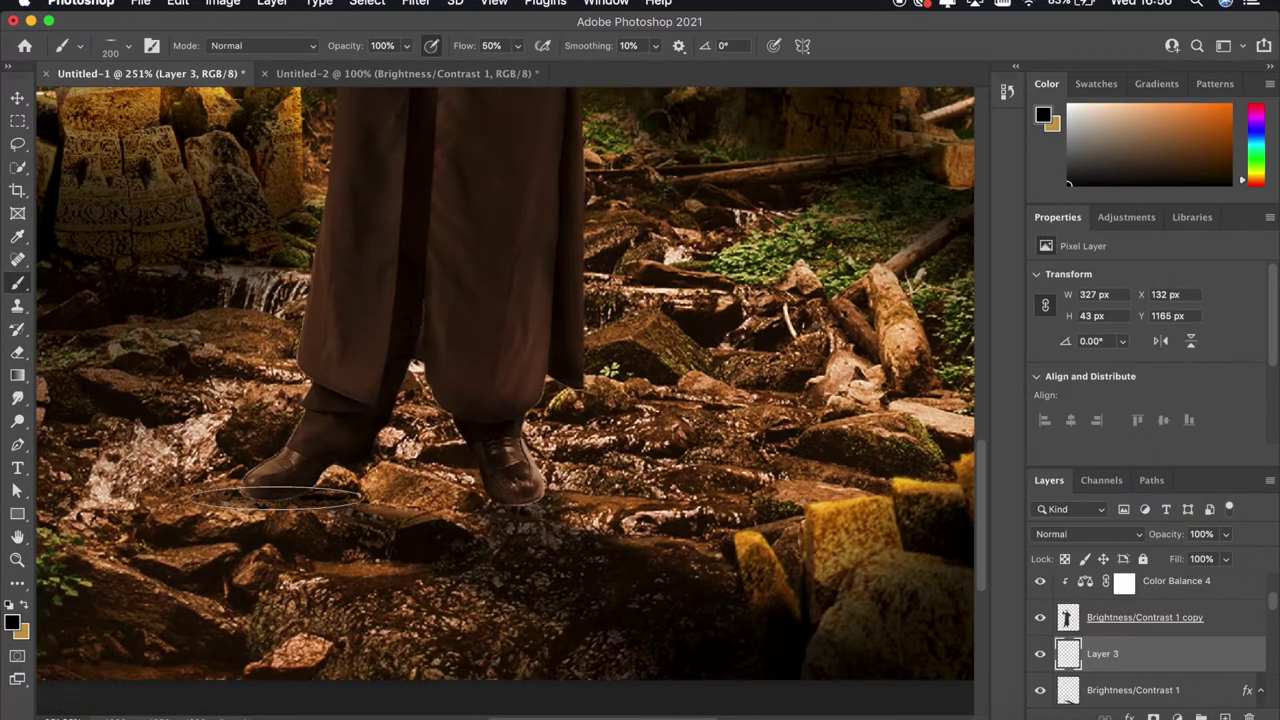
# Brush soft dark shadows beside and beneath both of the wizard's shoes on Layer 3
pyautogui.moveTo(337, 464); pyautogui.dragTo(295, 495)
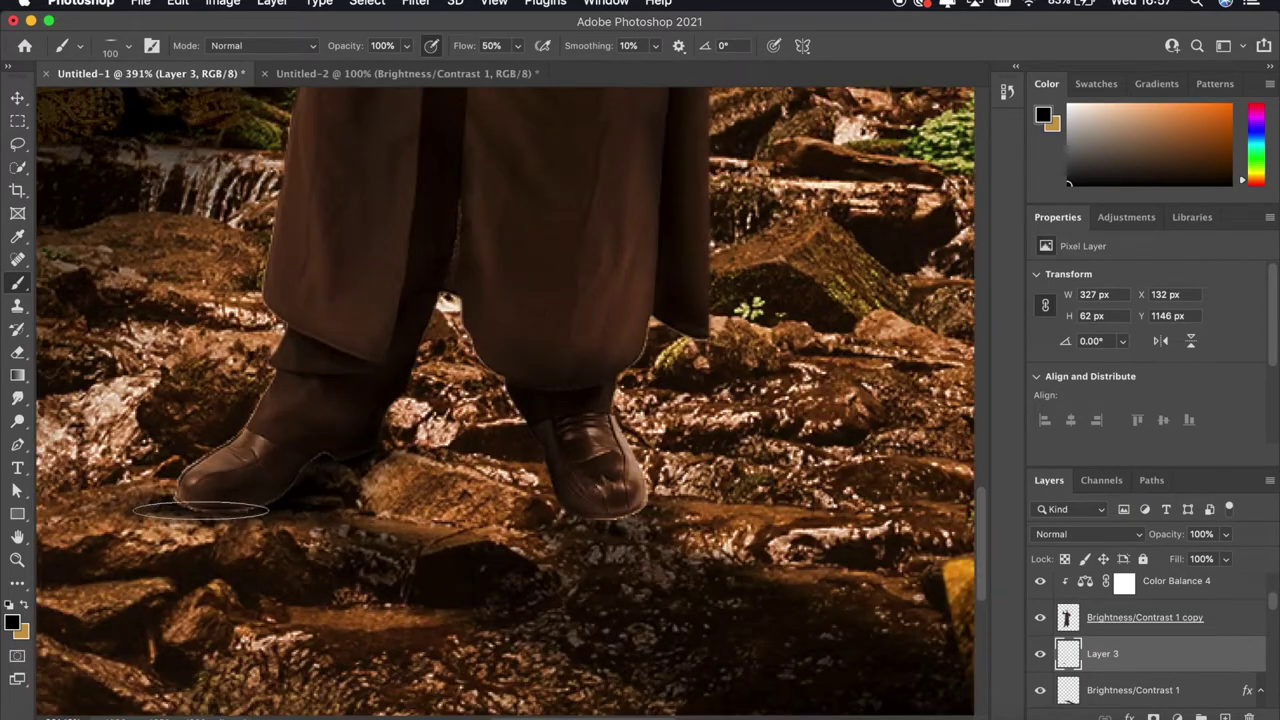
pyautogui.moveTo(214, 509); pyautogui.dragTo(614, 520)
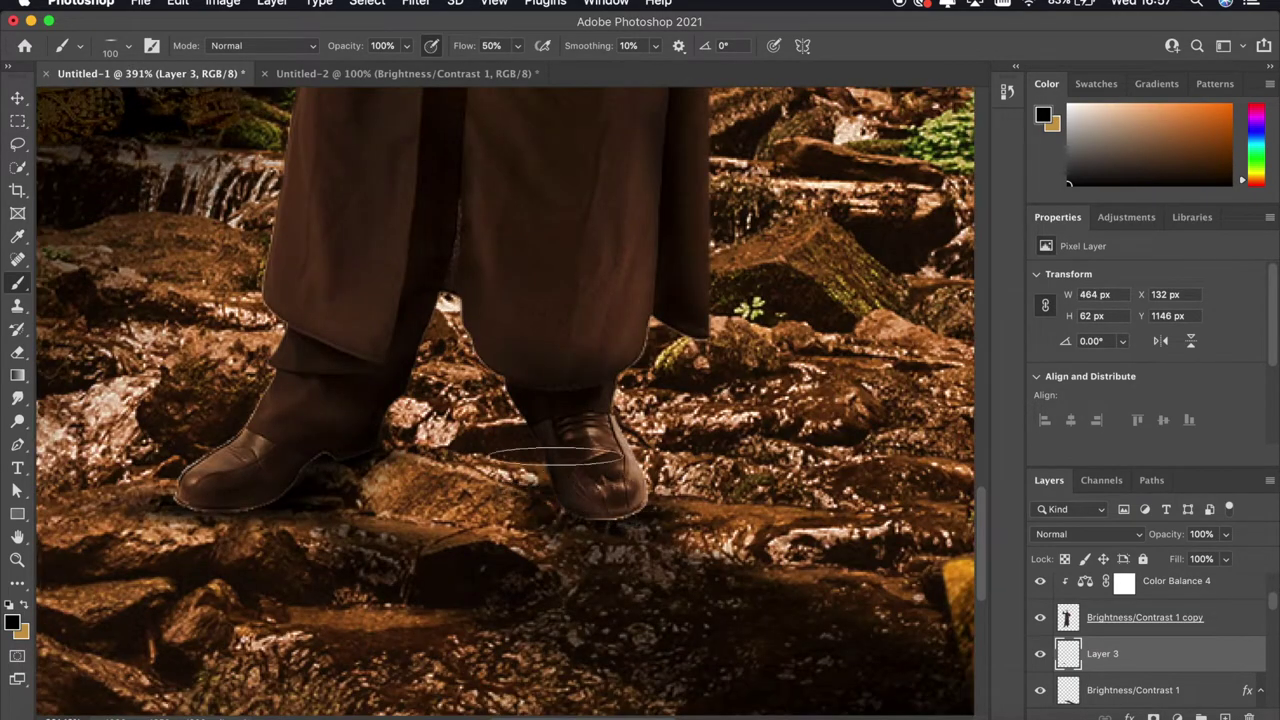
pyautogui.moveTo(558, 438); pyautogui.dragTo(470, 418)
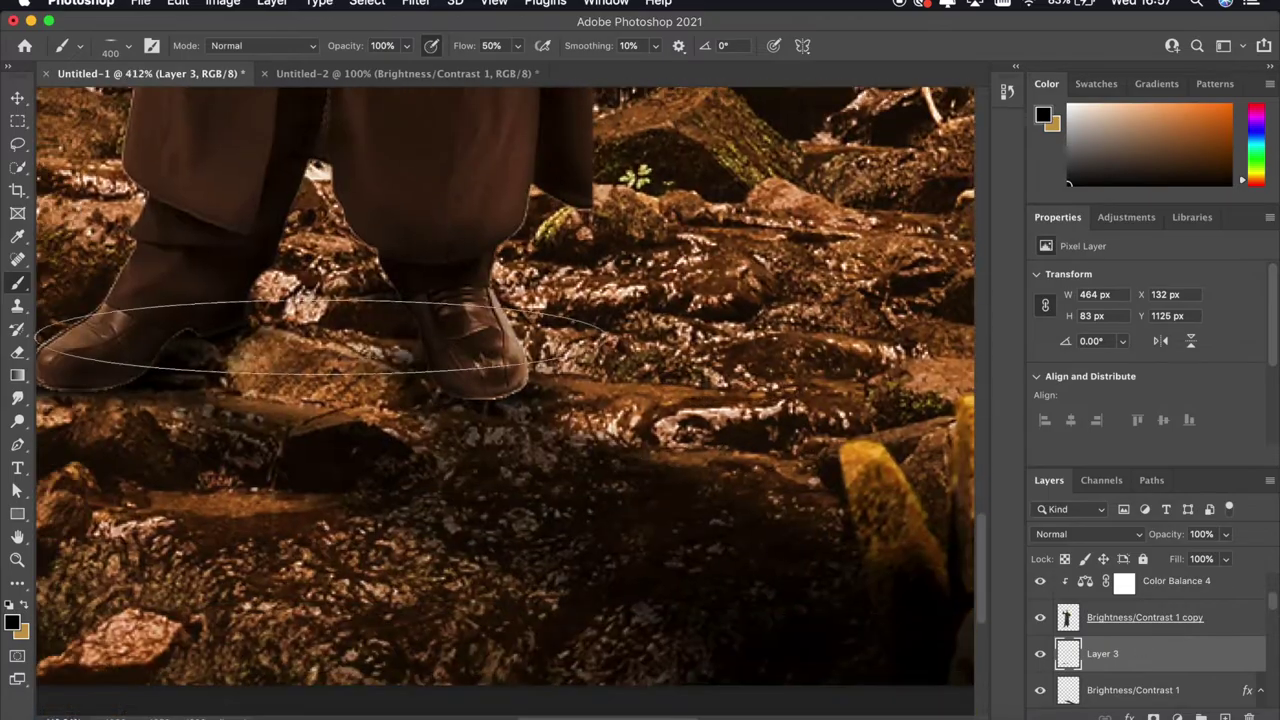
pyautogui.moveTo(323, 338); pyautogui.dragTo(380, 338)
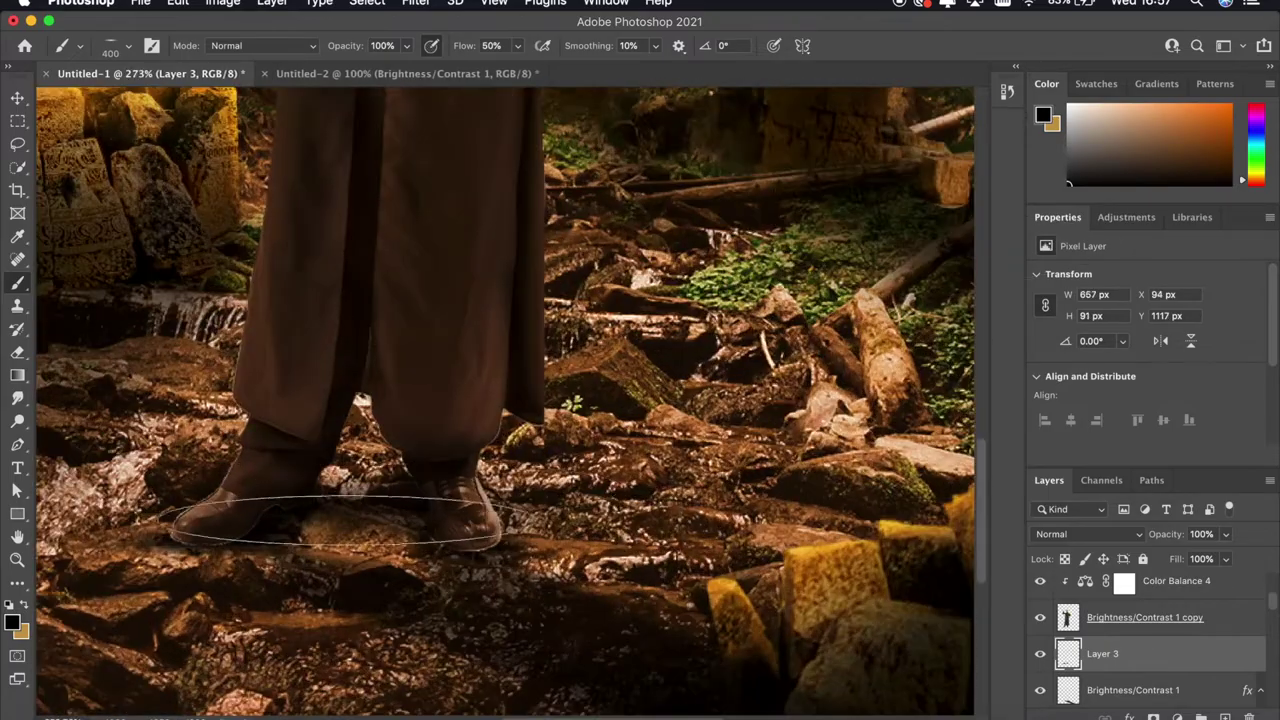
pyautogui.scroll(5, 829, 493)
pyautogui.scroll(3, 429, 400)
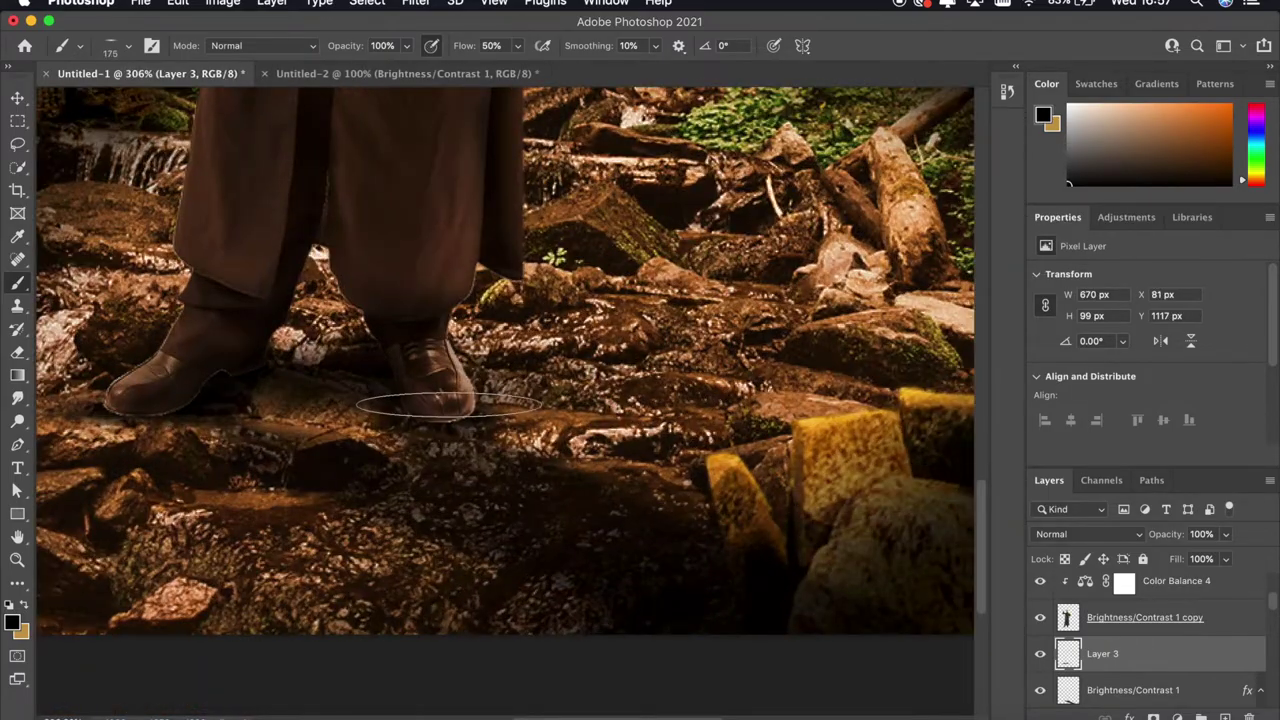
pyautogui.scroll(-5, 573, 479)
pyautogui.scroll(2, 600, 510)
pyautogui.press('v')
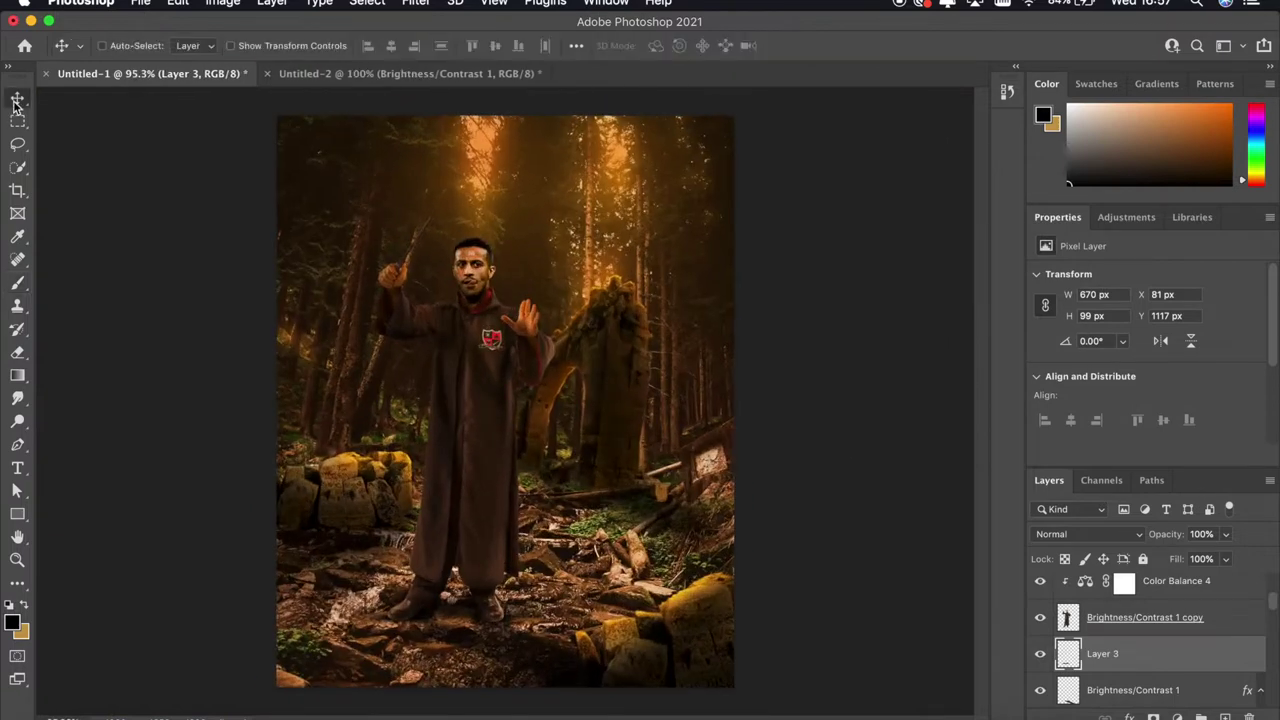
pyautogui.scroll(1, 605, 527)
# Add a clipped, colorized Hue/Saturation layer above Exposure 11 with hue 32 and lightness +18
pyautogui.scroll(3, 1150, 640)
pyautogui.click(1168, 591)
pyautogui.click(1176, 717)
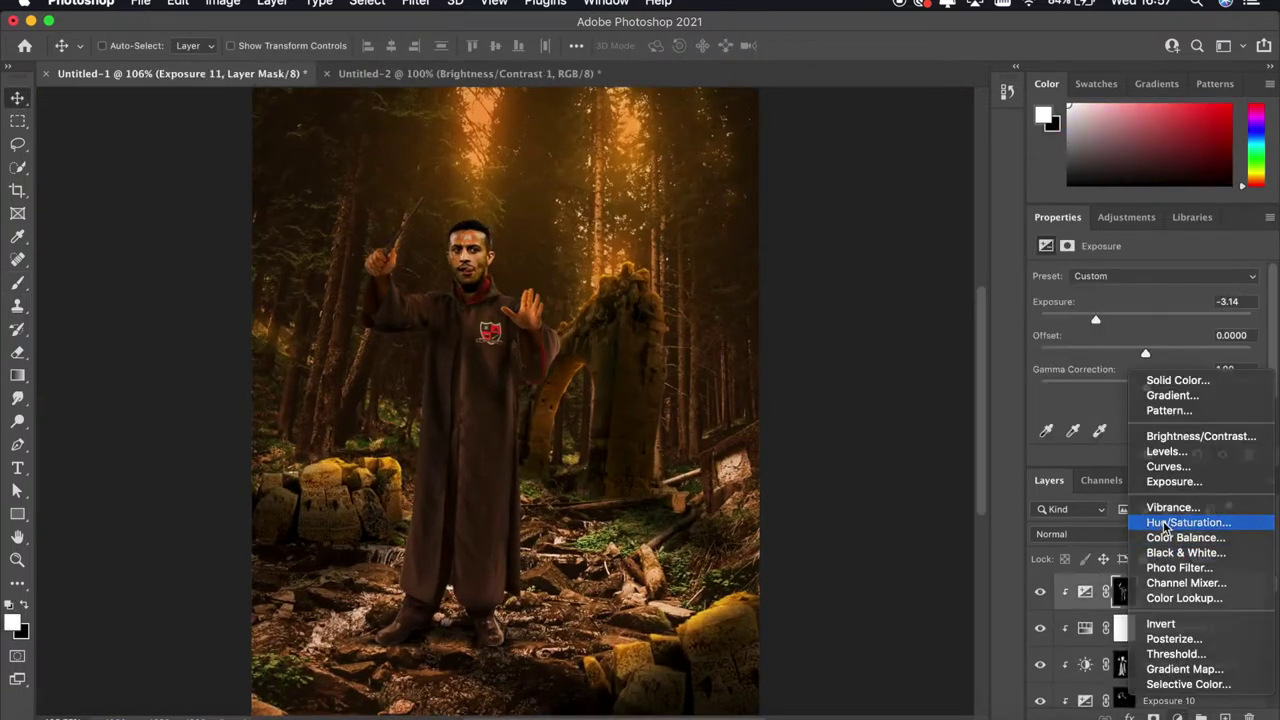
pyautogui.click(1150, 606)
pyautogui.keyDown('alt'); pyautogui.click(1091, 607); pyautogui.keyUp('alt')
pyautogui.click(1128, 434)
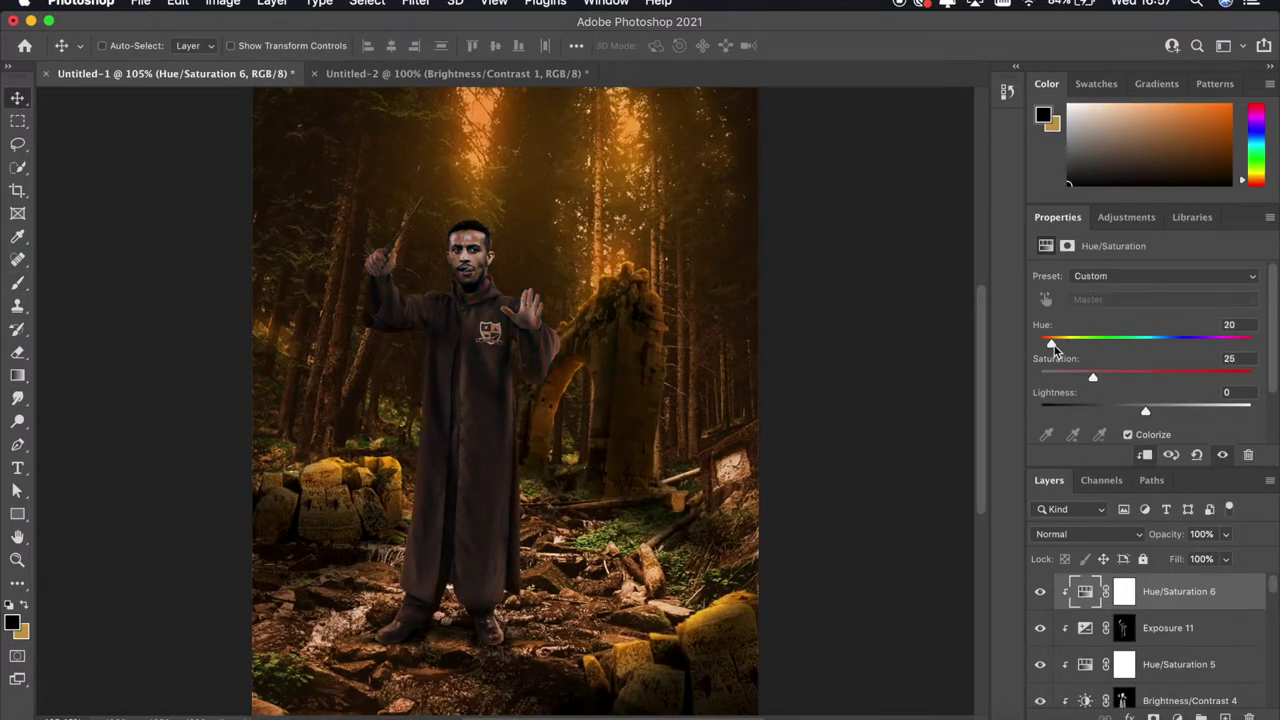
pyautogui.moveTo(1058, 345); pyautogui.dragTo(1062, 345)
pyautogui.moveTo(1145, 410); pyautogui.dragTo(1163, 410)
pyautogui.scroll(-1, 669, 263)
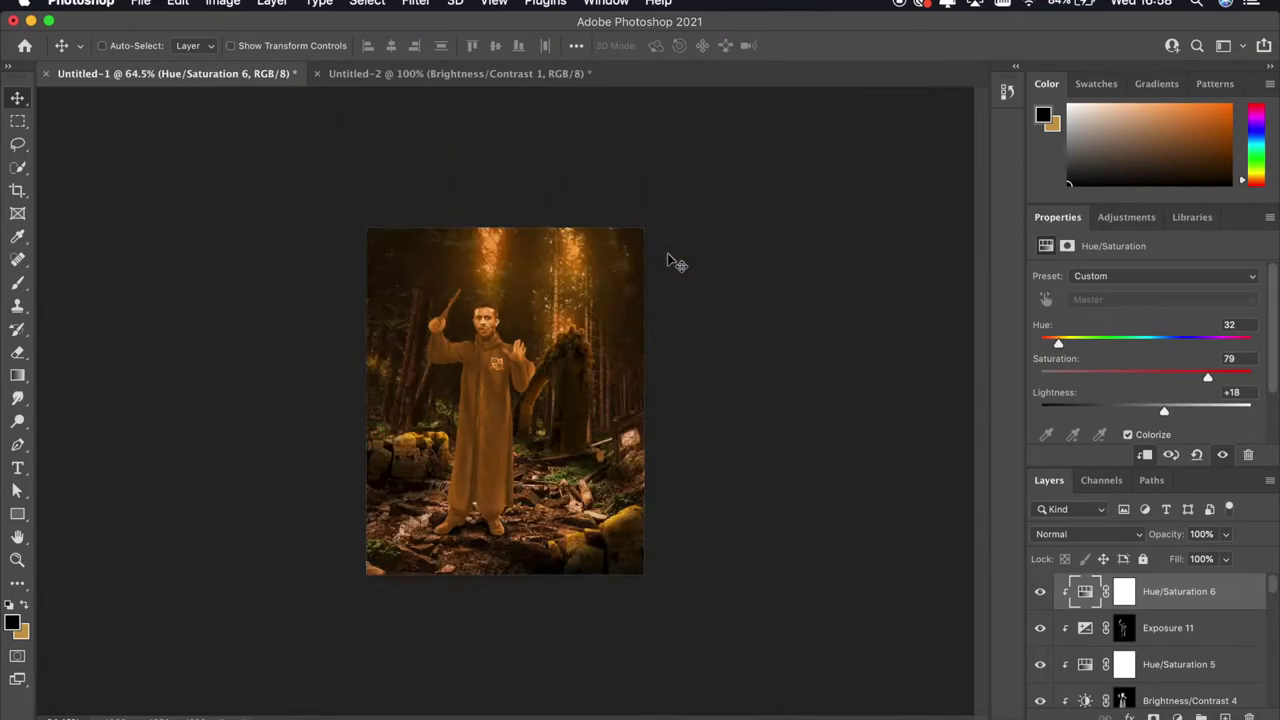
pyautogui.scroll(2, 700, 320)
pyautogui.scroll(3, 803, 479)
# Invert the tint's mask and paint it back on the sleeve with a 15 px white brush
pyautogui.hotkey('ctrl', 'i')
pyautogui.press('d')
pyautogui.press('b')
pyautogui.rightClick(480, 512)
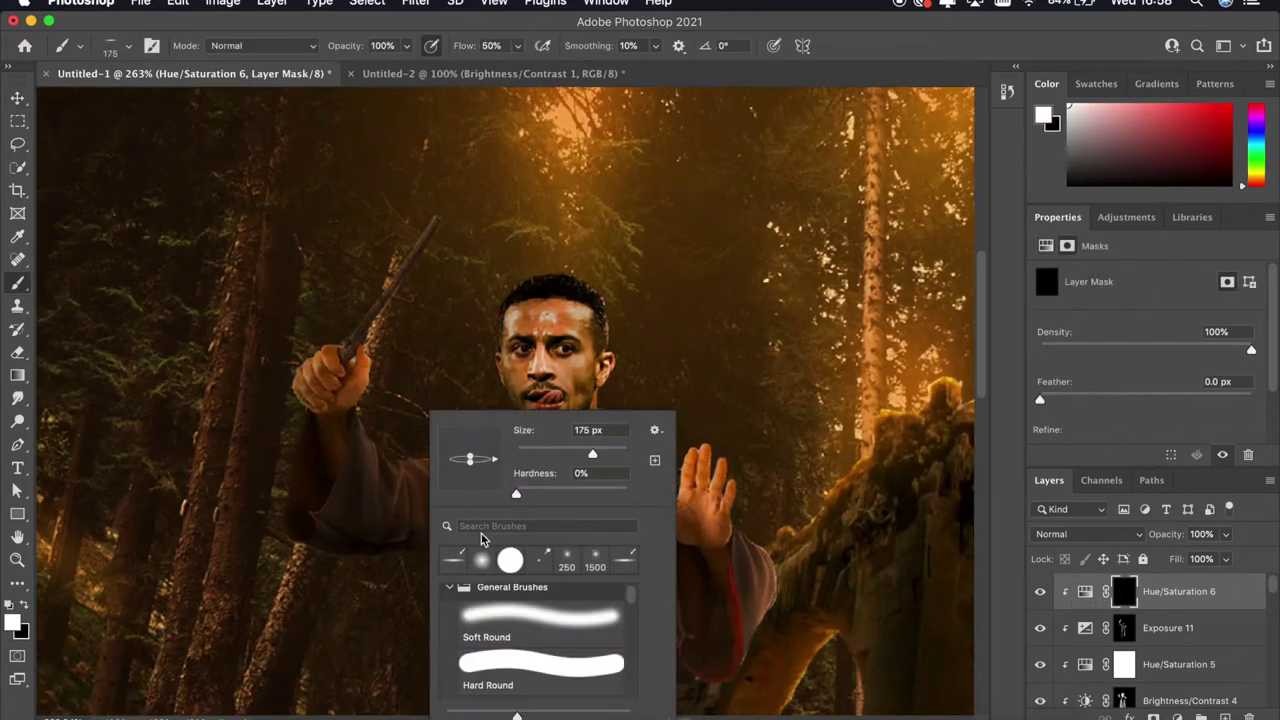
pyautogui.press('Escape')
pyautogui.scroll(2, 484, 504)
pyautogui.press('[')
pyautogui.press('[')
pyautogui.press('[')
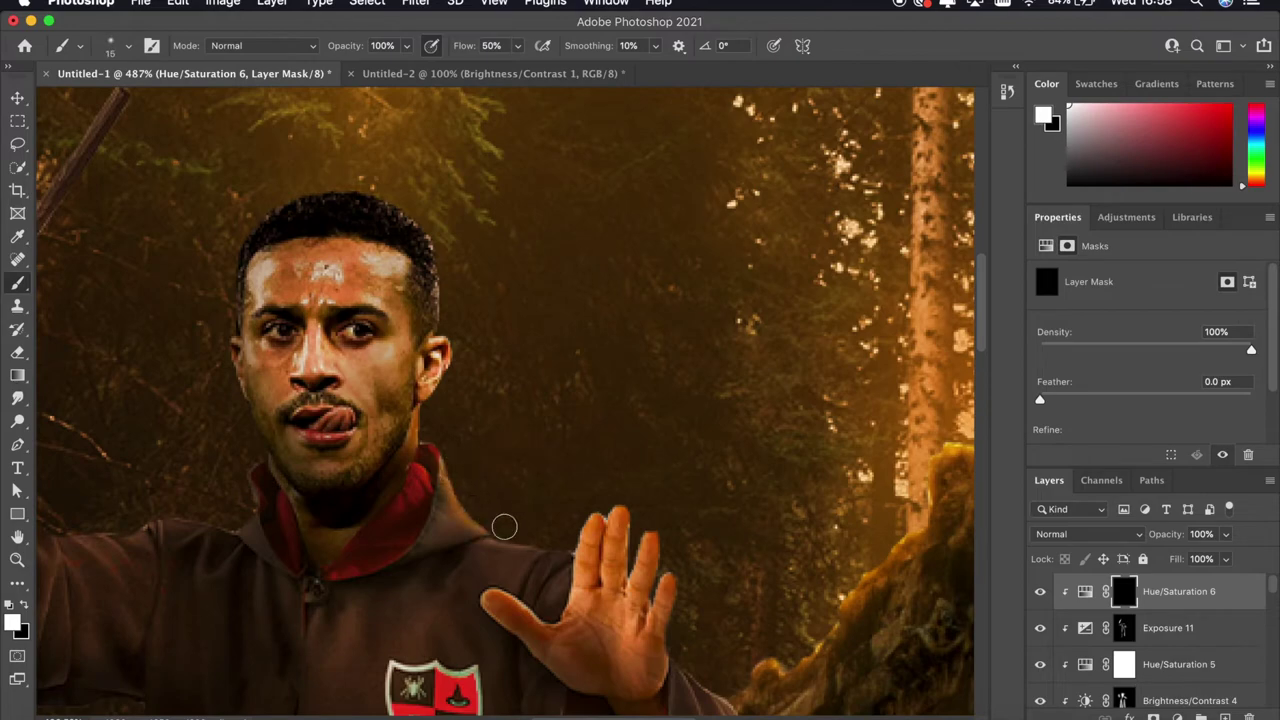
pyautogui.moveTo(670, 571); pyautogui.dragTo(672, 650)
pyautogui.moveTo(672, 650); pyautogui.dragTo(578, 487)
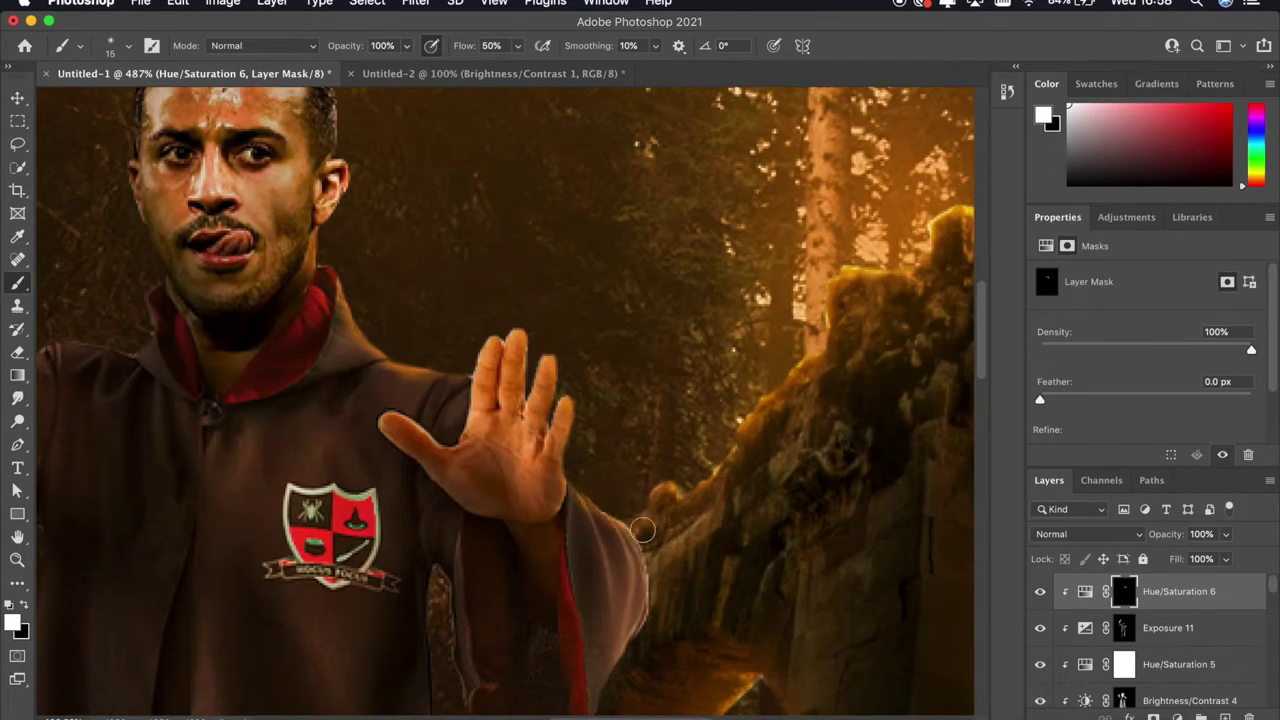
pyautogui.scroll(-10, 674, 591)
pyautogui.scroll(9, 674, 591)
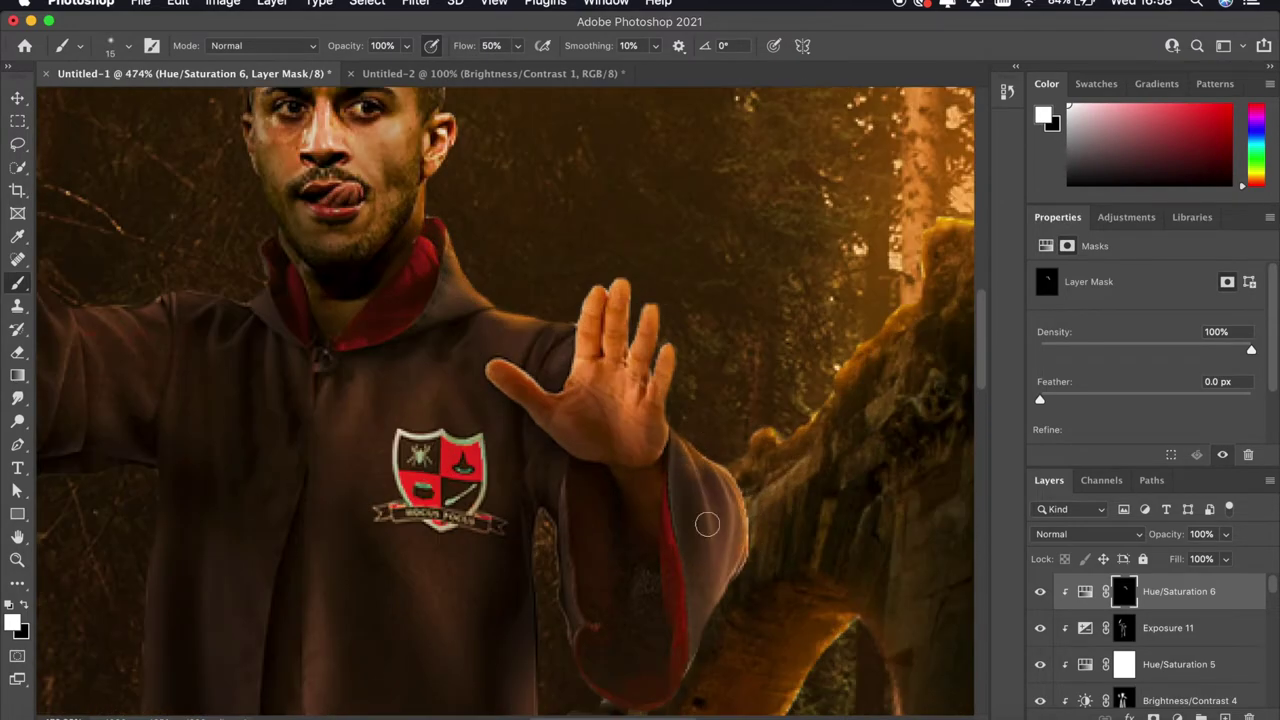
pyautogui.scroll(-10, 696, 483)
pyautogui.scroll(10, 710, 487)
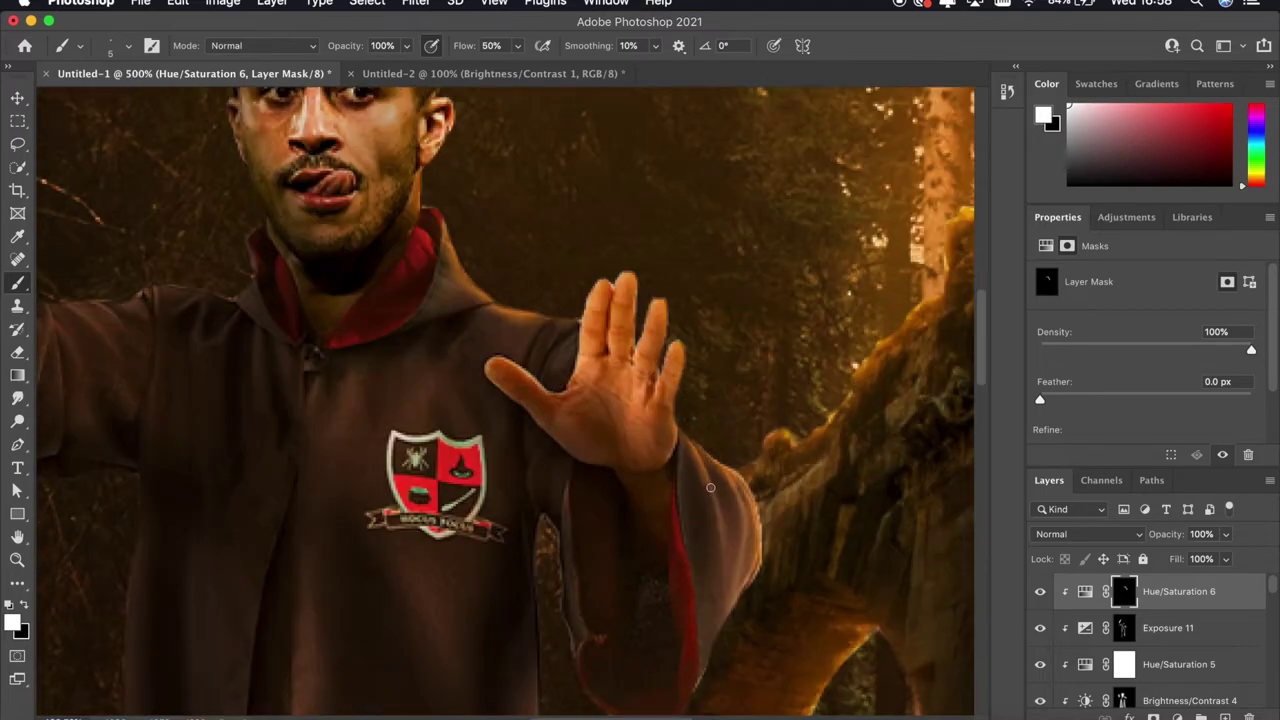
pyautogui.scroll(-10, 716, 498)
pyautogui.scroll(10, 794, 543)
pyautogui.scroll(3, 560, 400)
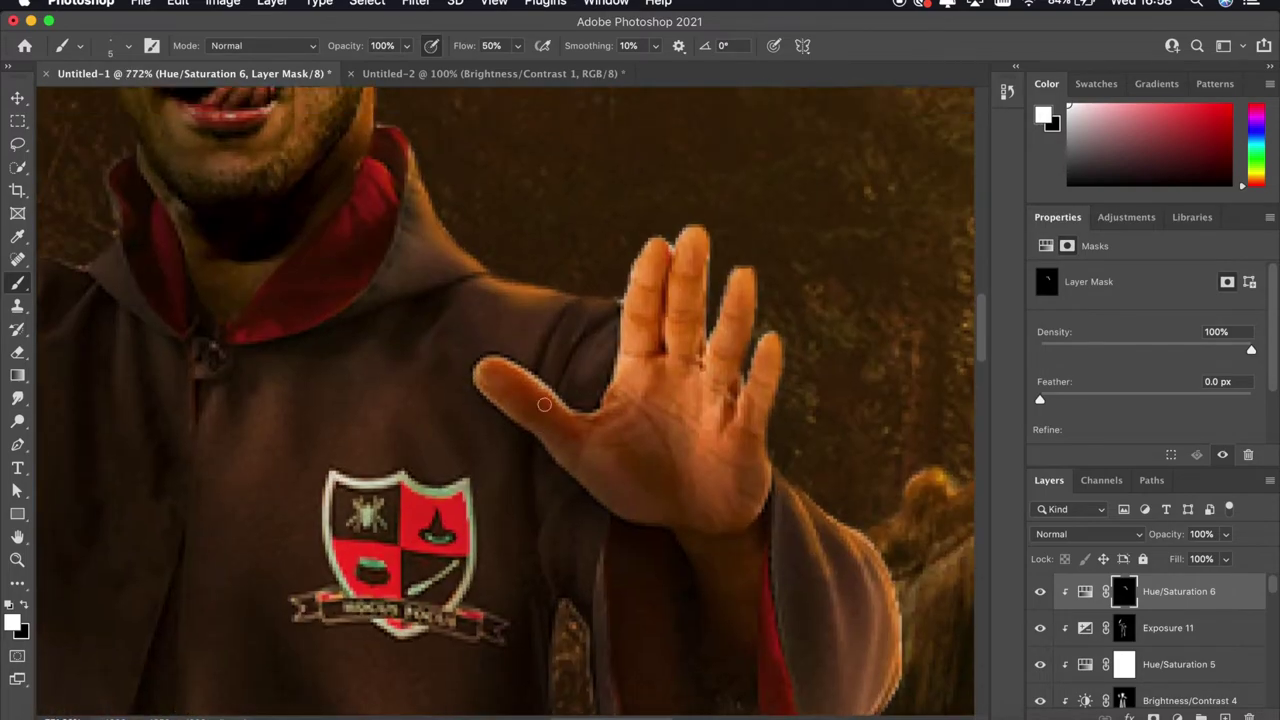
pyautogui.scroll(-3, 607, 327)
pyautogui.scroll(-7, 451, 271)
pyautogui.scroll(8, 709, 206)
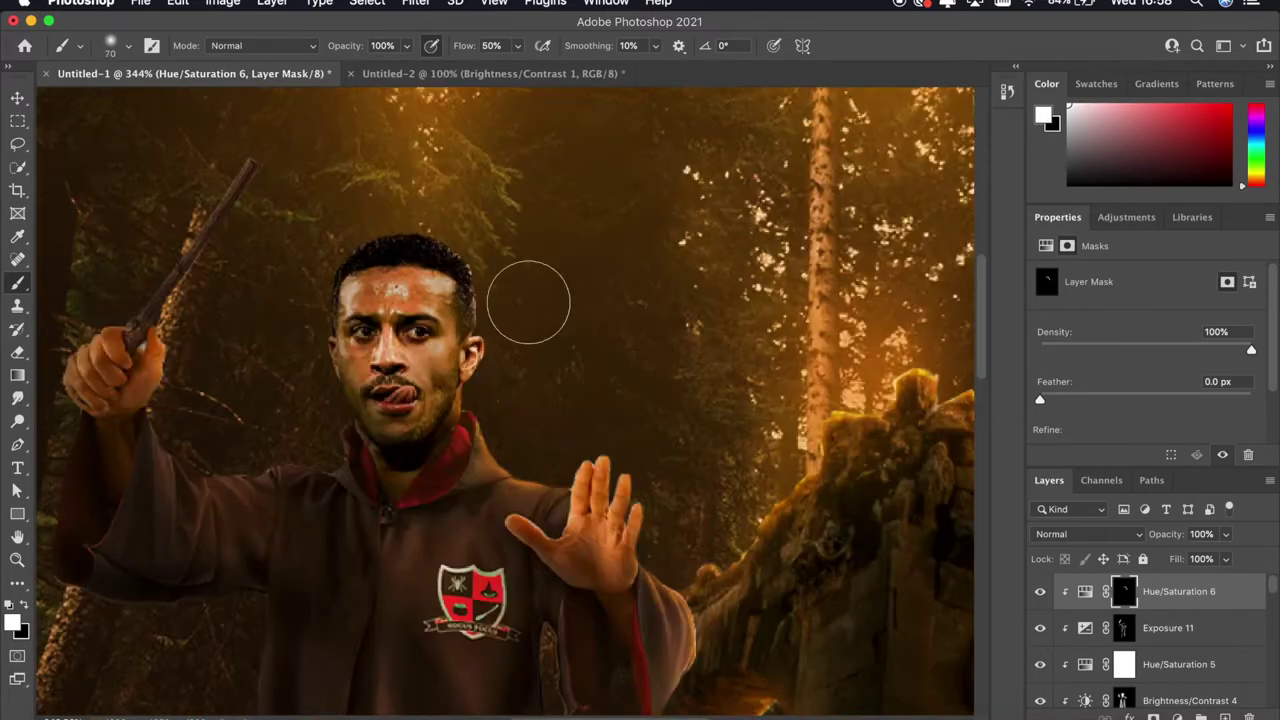
pyautogui.scroll(2, 531, 294)
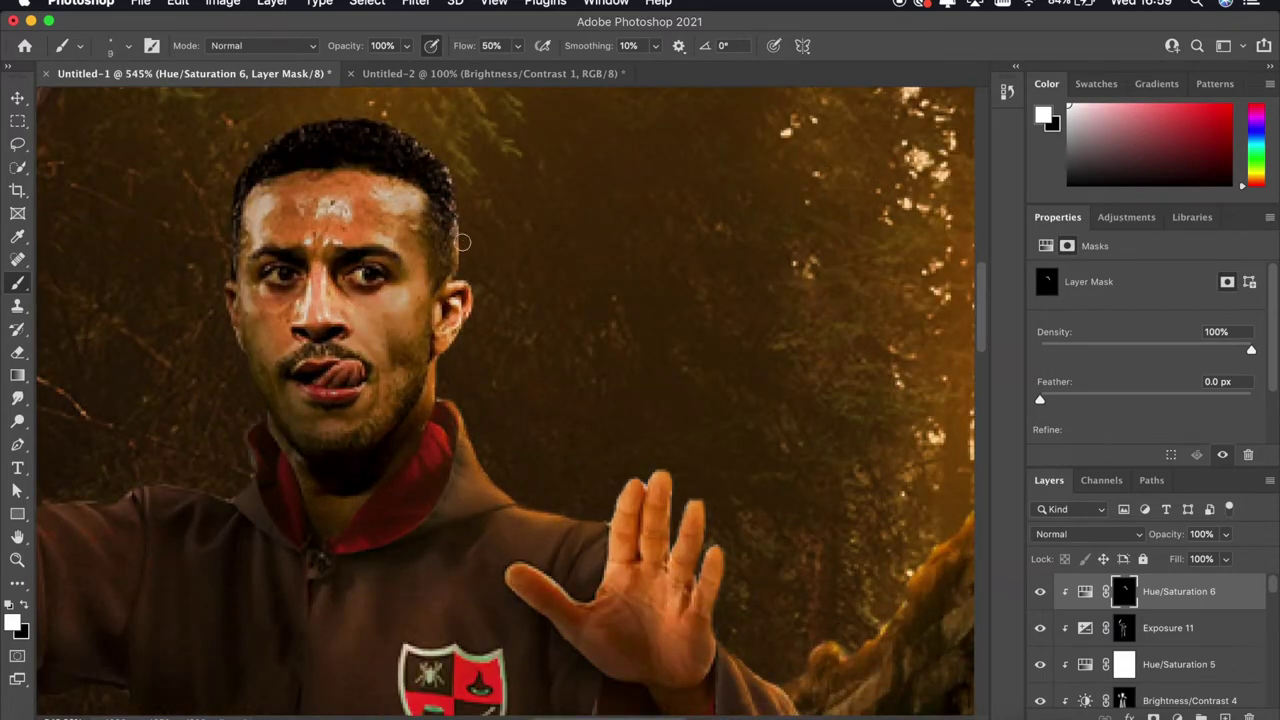
pyautogui.scroll(-3, 469, 201)
pyautogui.scroll(3, 472, 259)
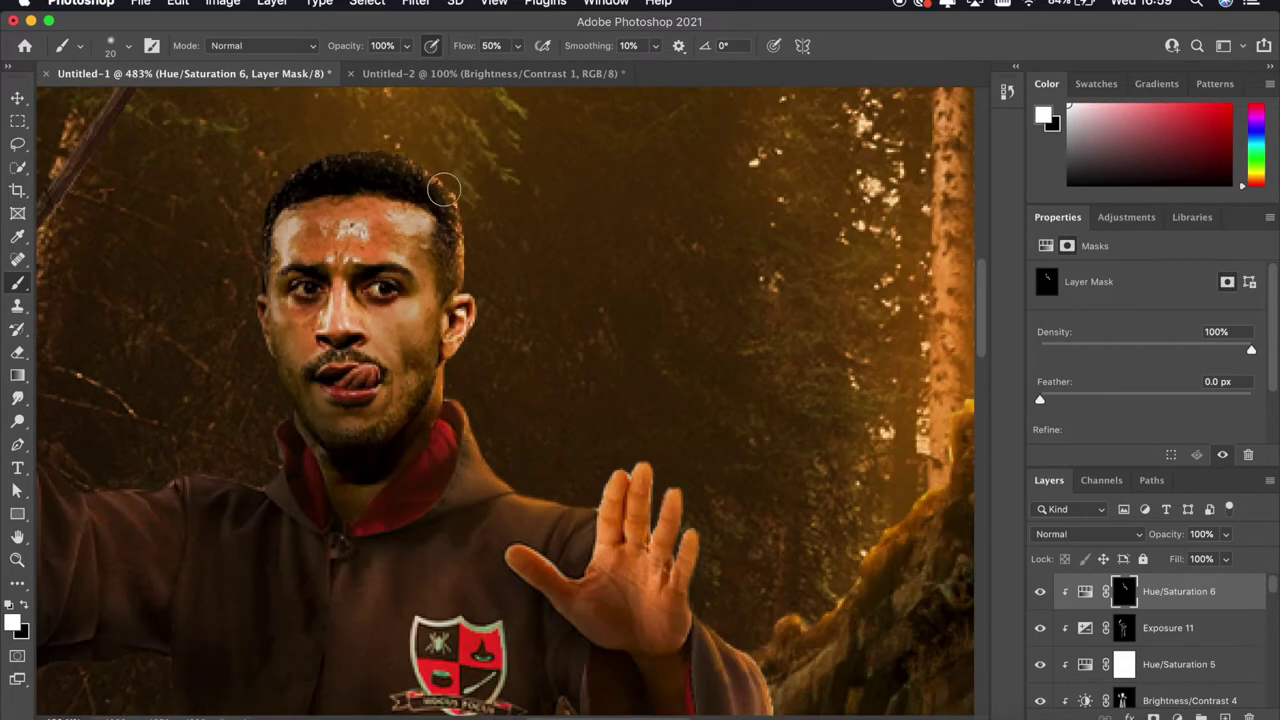
# Switch to a 60 px brush at lower flow for gentler painting over the face and robe
pyautogui.press(']')
pyautogui.press(']')
pyautogui.press(']')
pyautogui.scroll(-3, 540, 240)
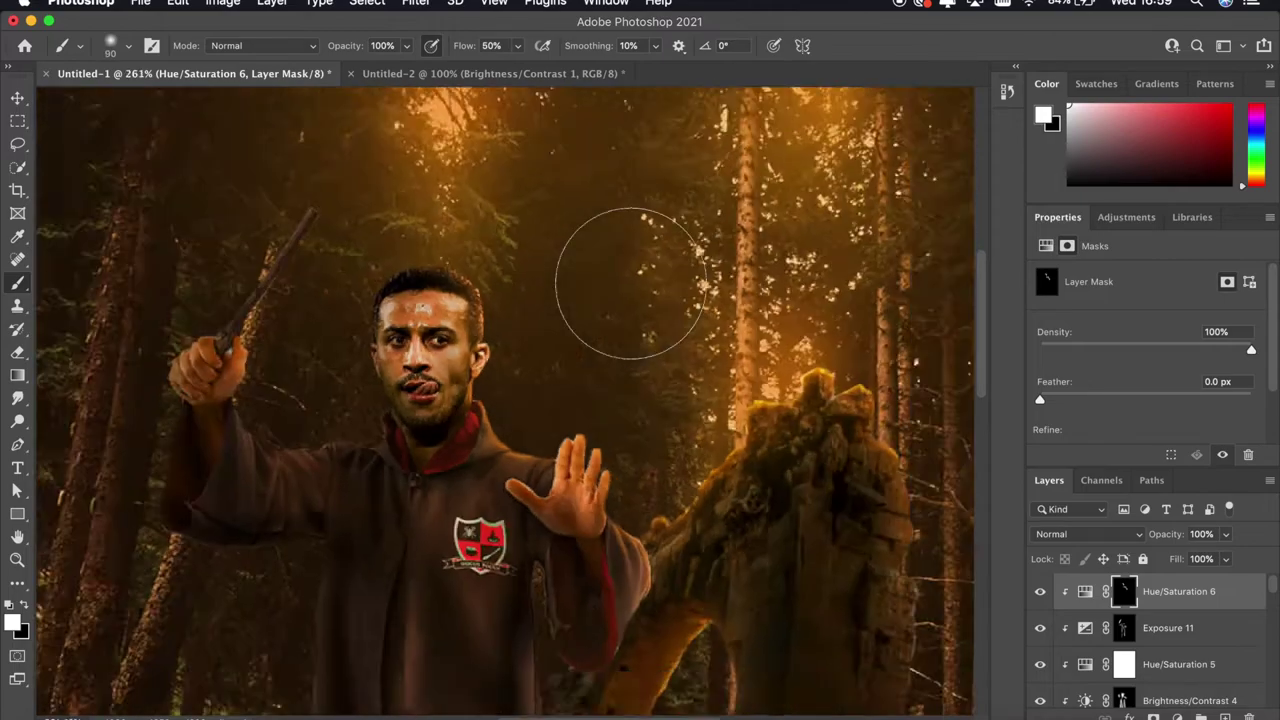
pyautogui.scroll(-4, 623, 266)
pyautogui.scroll(4, 631, 289)
pyautogui.scroll(3, 640, 400)
pyautogui.scroll(-3, 672, 590)
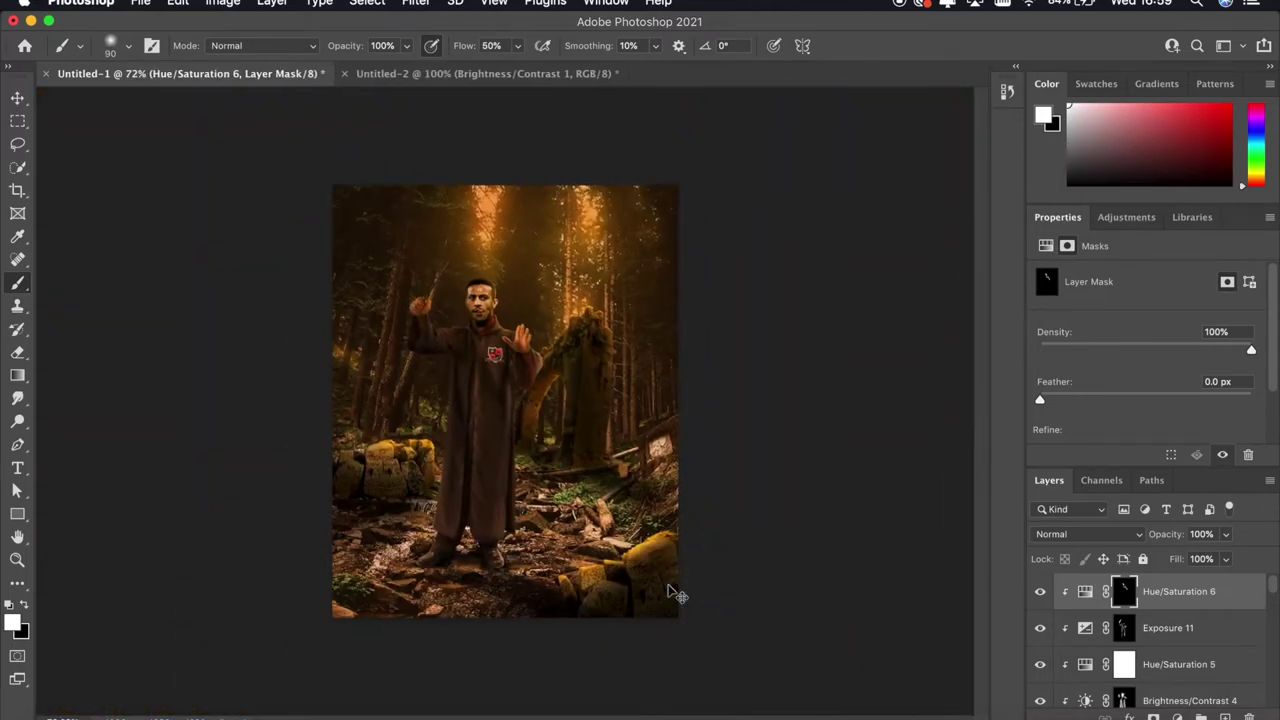
pyautogui.press('[')
pyautogui.press('[')
pyautogui.press('[')
pyautogui.scroll(3, 668, 588)
pyautogui.scroll(1, 400, 354)
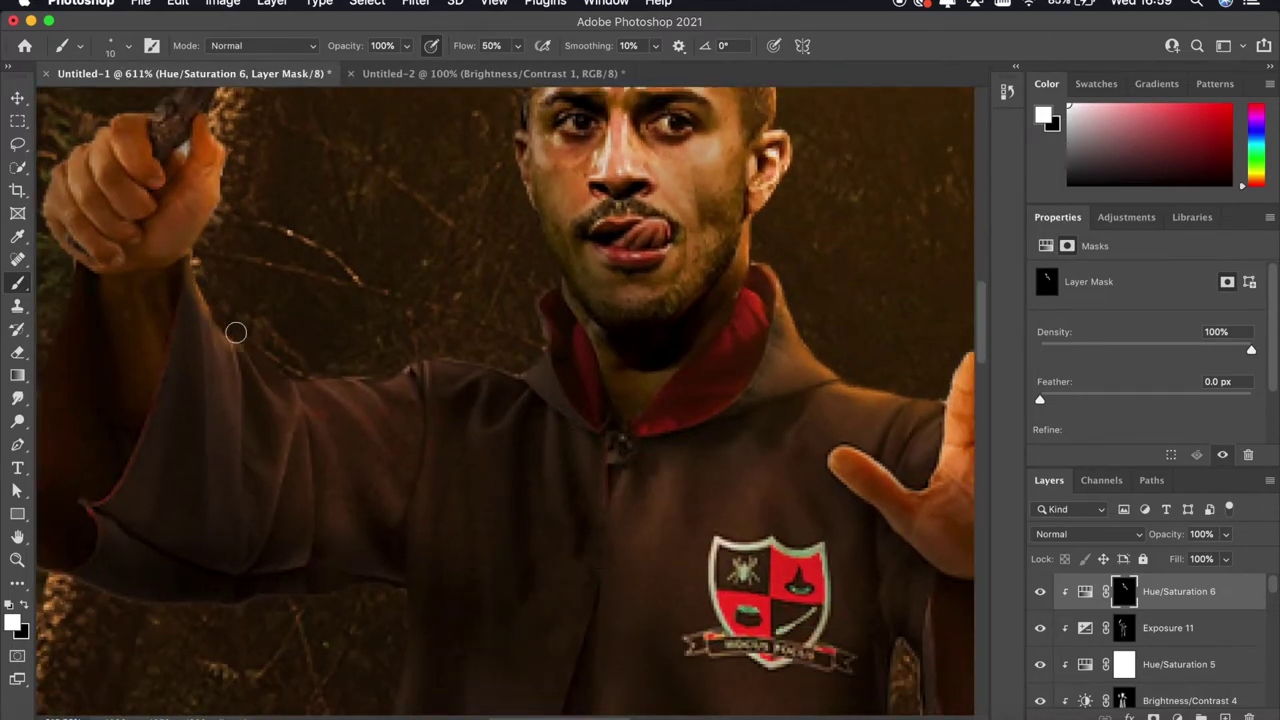
pyautogui.scroll(-1, 382, 361)
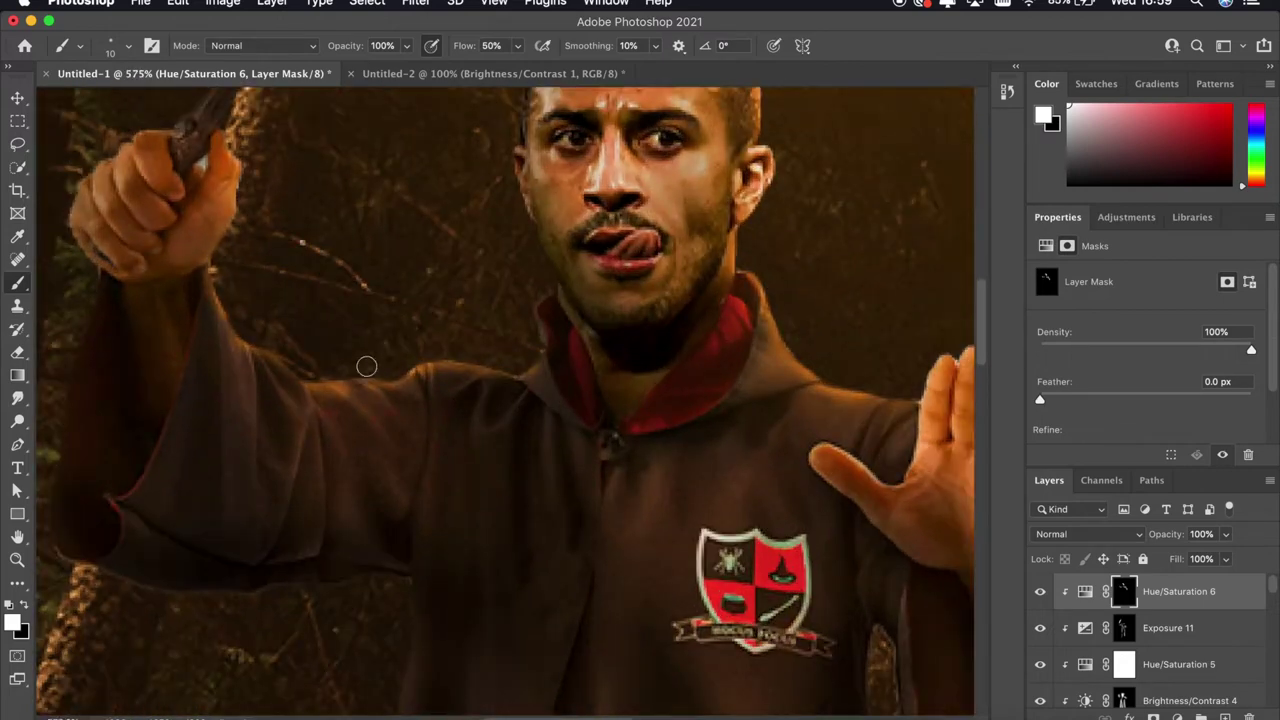
pyautogui.scroll(-3, 434, 466)
pyautogui.scroll(3, 434, 420)
pyautogui.moveTo(466, 46); pyautogui.dragTo(447, 53)
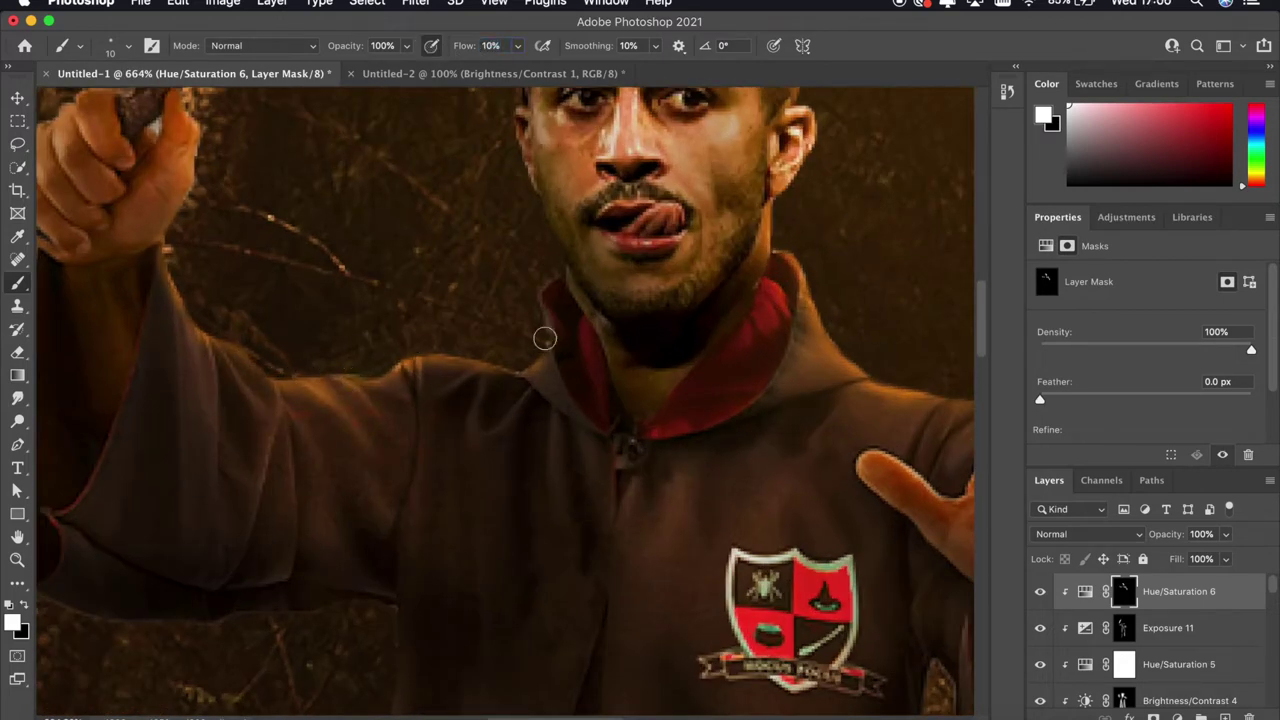
pyautogui.scroll(-3, 566, 264)
pyautogui.scroll(3, 530, 250)
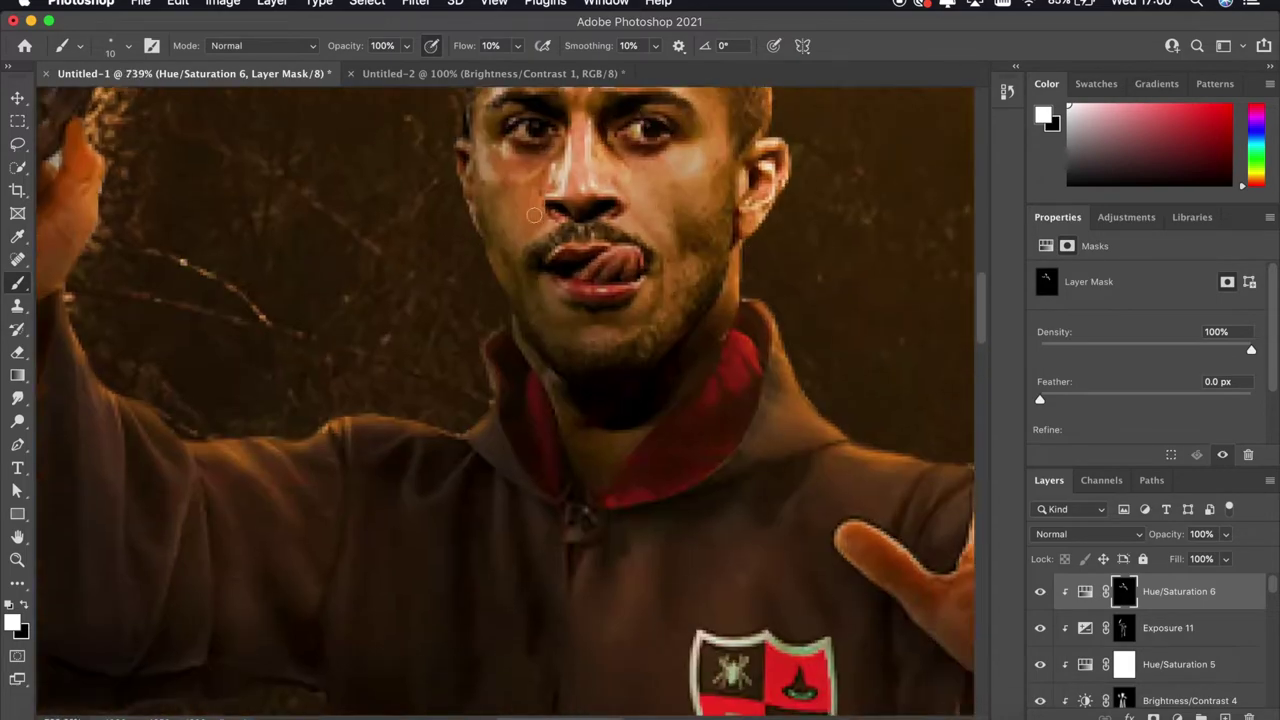
pyautogui.scroll(1, 491, 229)
pyautogui.scroll(-3, 413, 204)
pyautogui.scroll(1, 413, 204)
pyautogui.scroll(2, 390, 250)
pyautogui.scroll(1, 368, 271)
pyautogui.scroll(1, 306, 126)
pyautogui.scroll(-3, 531, 177)
pyautogui.scroll(3, 531, 177)
pyautogui.scroll(1, 517, 165)
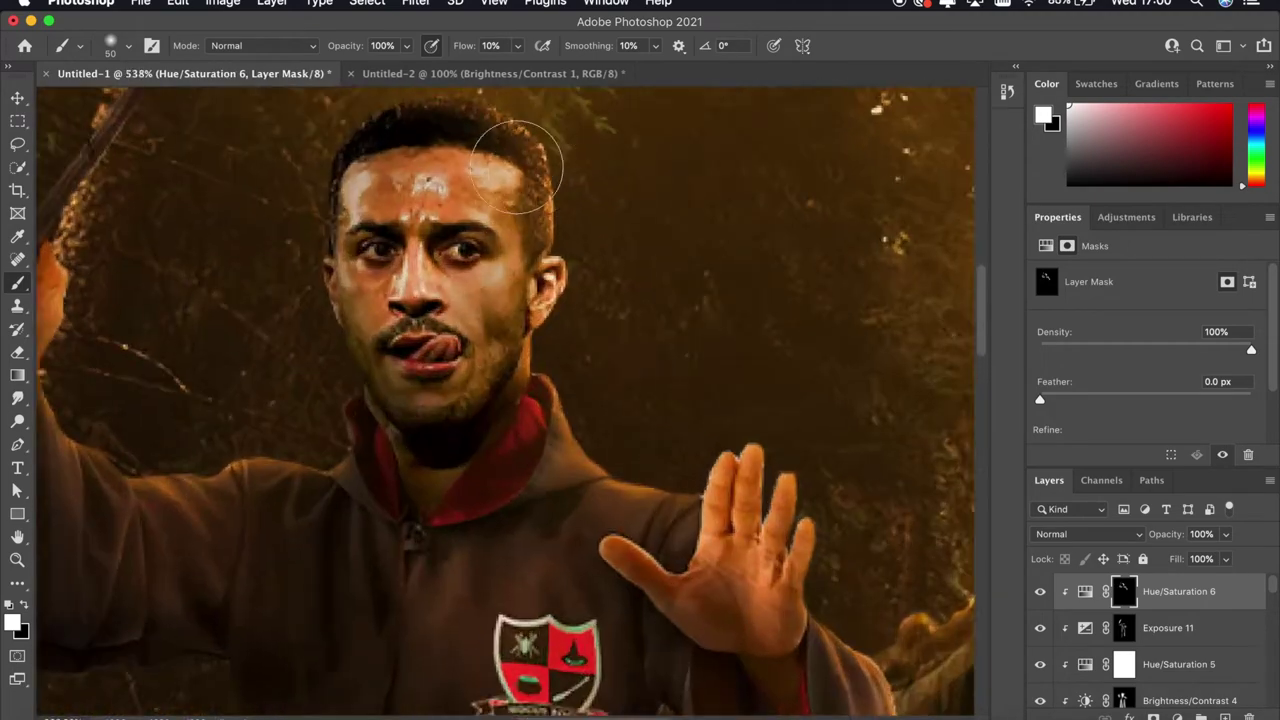
pyautogui.scroll(-1, 517, 165)
pyautogui.scroll(-2, 309, 486)
pyautogui.scroll(2, 309, 487)
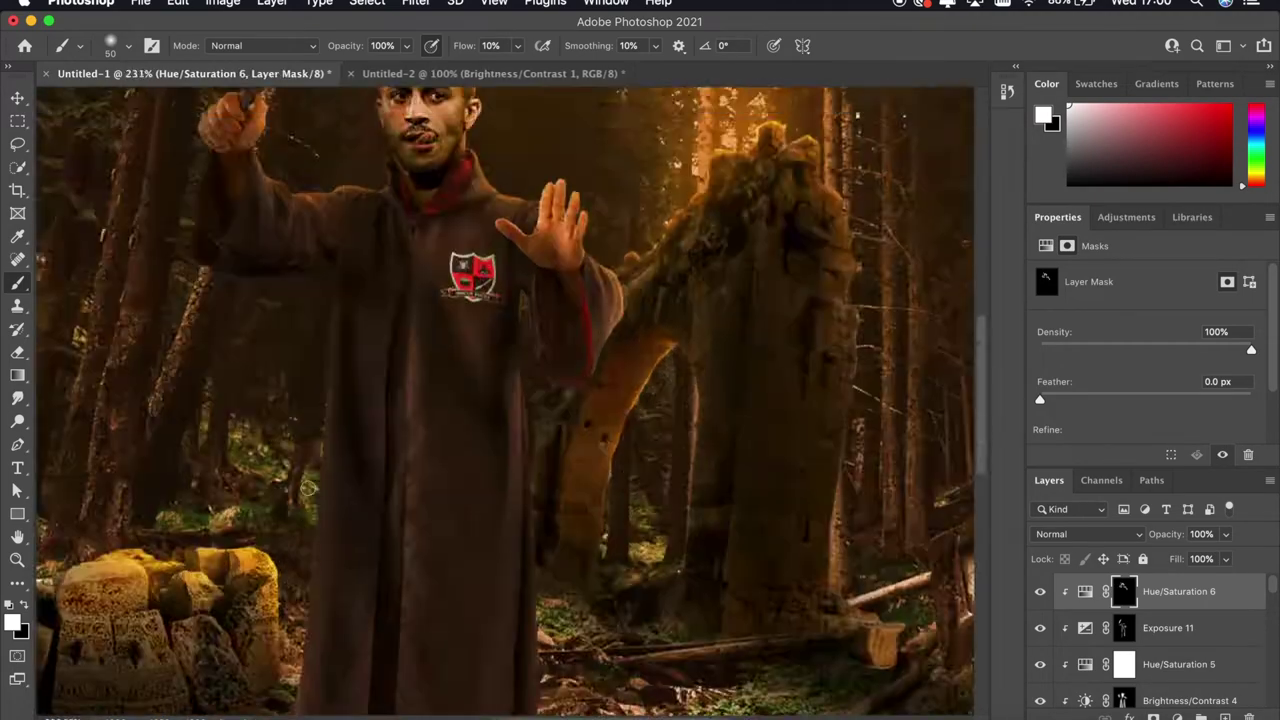
# Finish painting the Hue/Saturation 6 mask over the wizard with brush flow at 39%, resizing the brush for finer areas
pyautogui.scroll(4, 330, 450)
pyautogui.press(']')
pyautogui.press(']')
pyautogui.press(']')
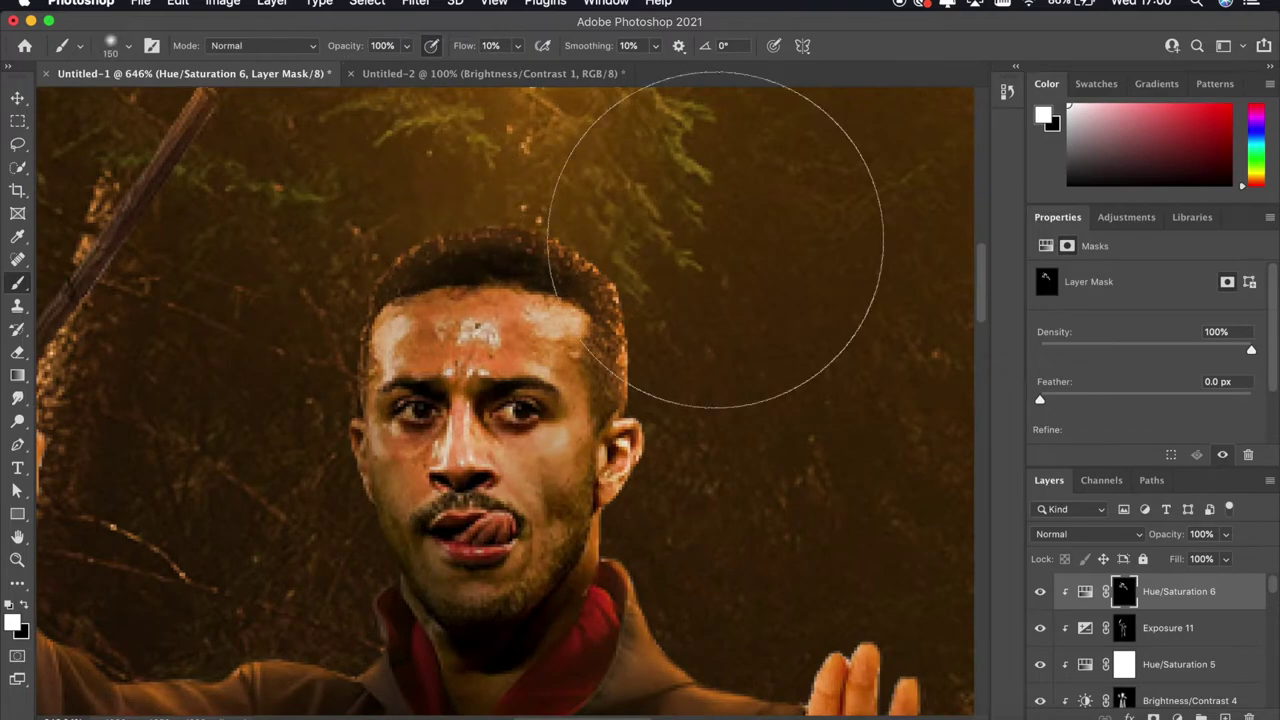
pyautogui.scroll(-3, 714, 210)
pyautogui.scroll(1, 714, 234)
pyautogui.scroll(2, 408, 183)
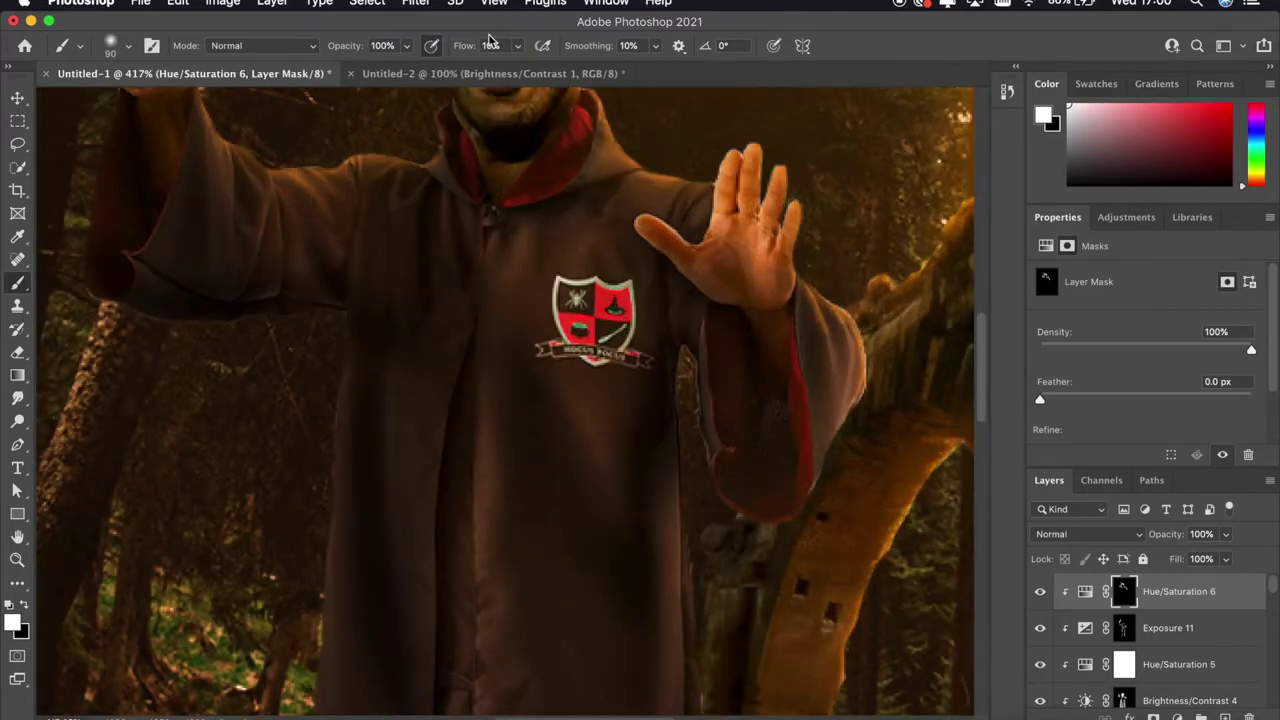
pyautogui.press('[')
pyautogui.press('[')
pyautogui.press('[')
pyautogui.hotkey('shift', '3')
pyautogui.hotkey('shift', '9')
pyautogui.scroll(-3, 443, 229)
pyautogui.scroll(3, 789, 477)
pyautogui.press('[')
pyautogui.press('[')
pyautogui.scroll(-3, 789, 480)
pyautogui.scroll(3, 525, 377)
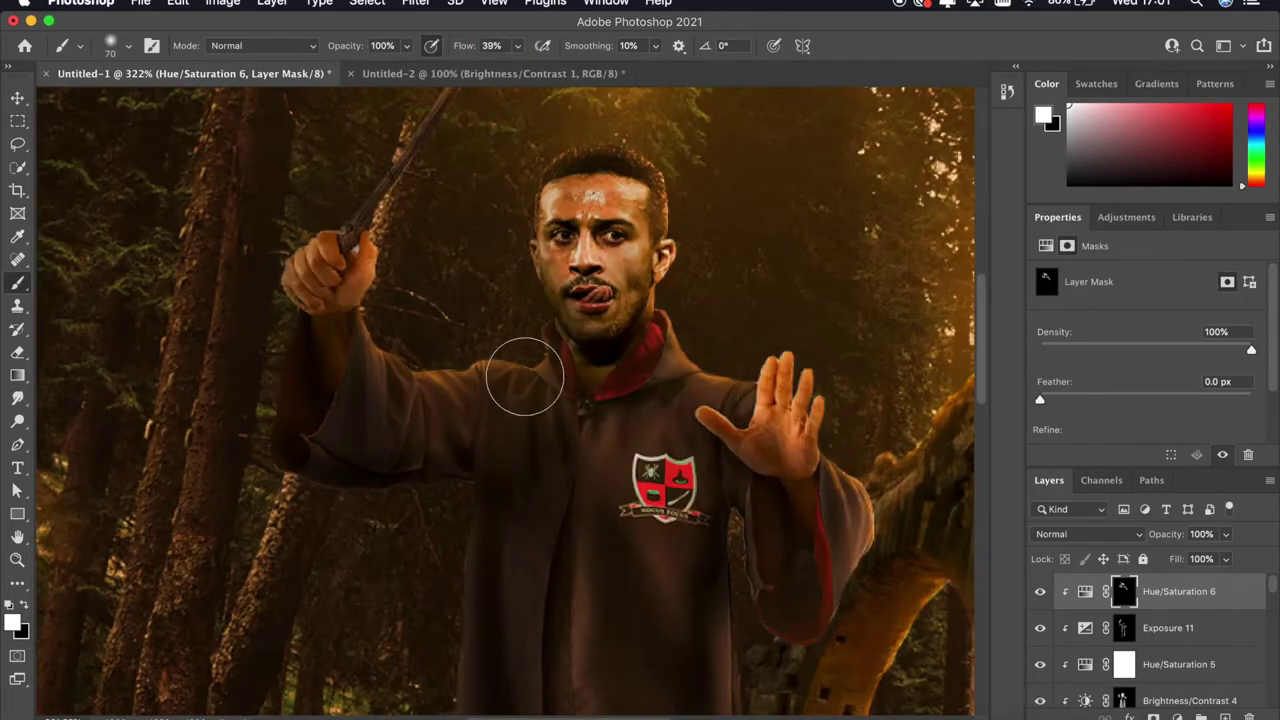
pyautogui.scroll(-3, 477, 137)
pyautogui.scroll(4, 646, 209)
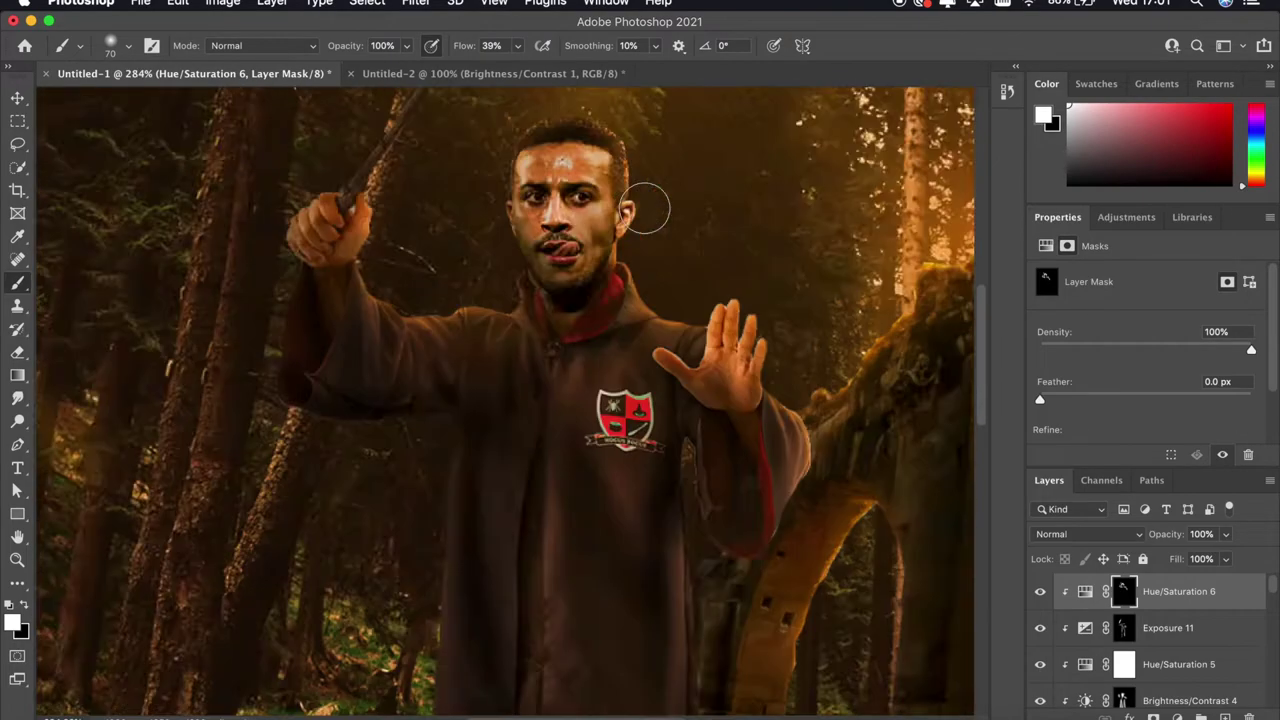
pyautogui.press('[')
pyautogui.press('[')
pyautogui.press('[')
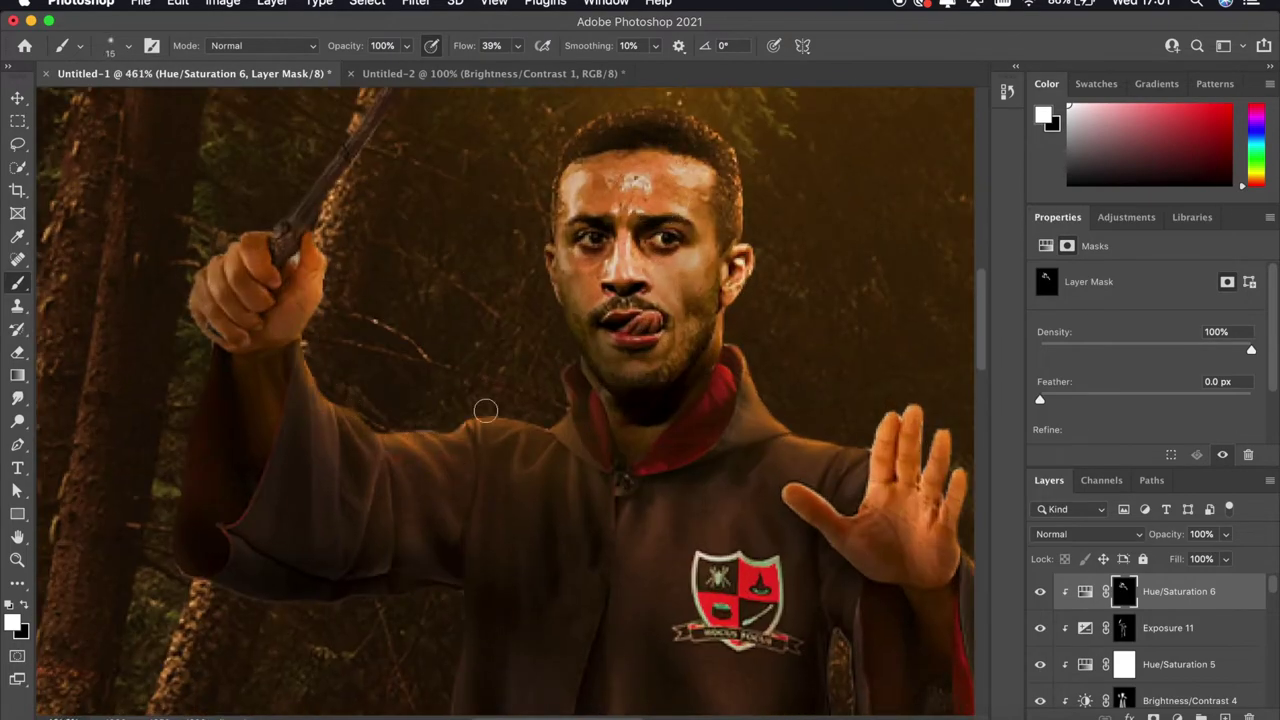
pyautogui.scroll(-3, 849, 445)
pyautogui.scroll(3, 533, 343)
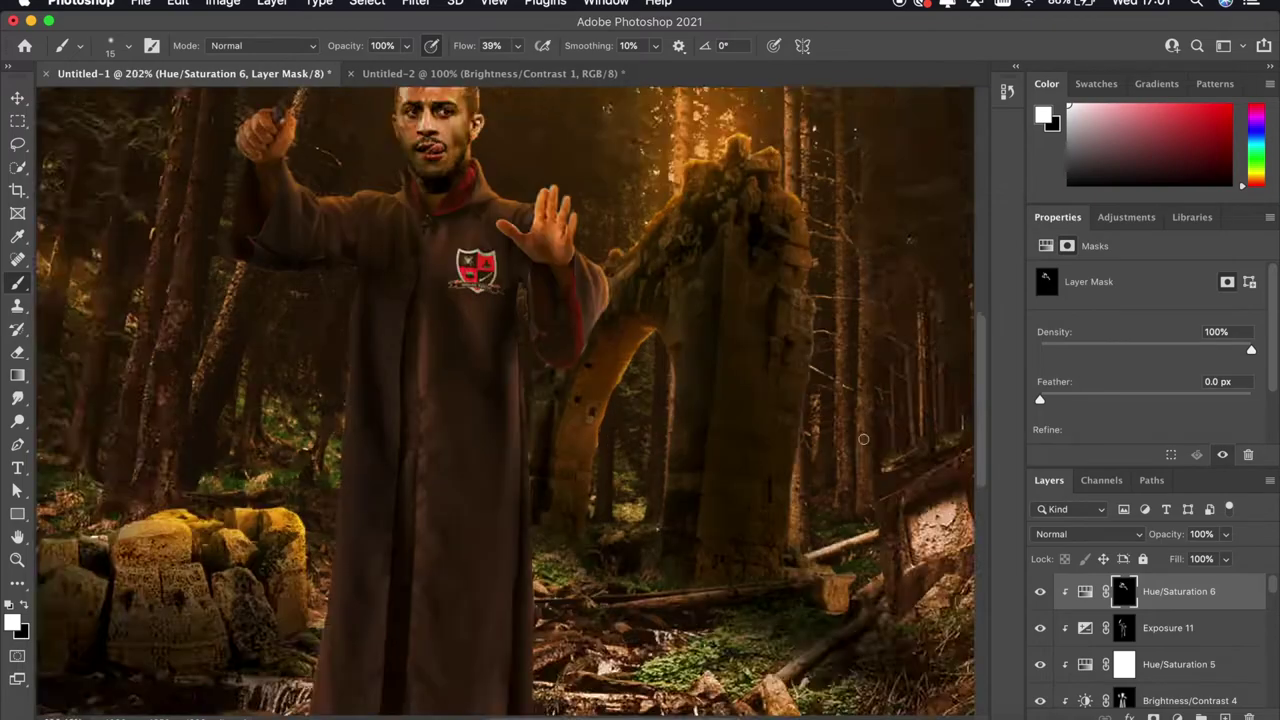
pyautogui.scroll(-5, 653, 540)
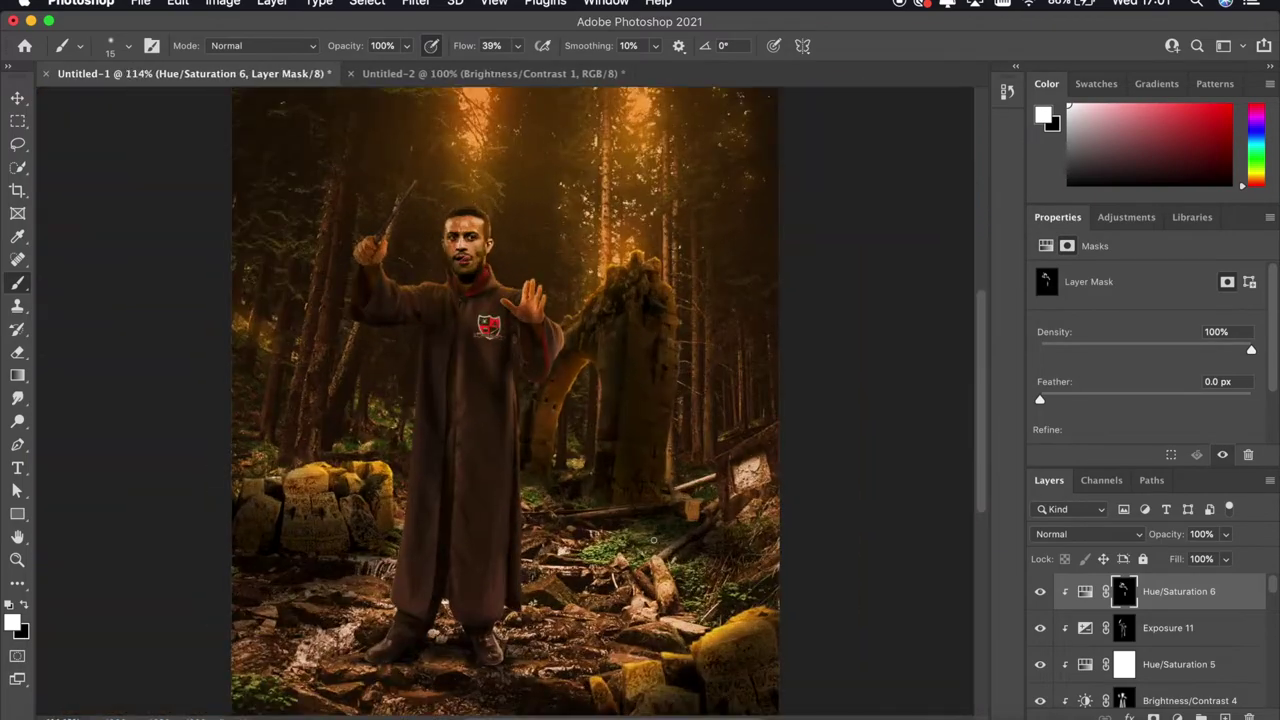
pyautogui.scroll(8, 549, 381)
pyautogui.scroll(-5, 570, 699)
pyautogui.scroll(6, 526, 453)
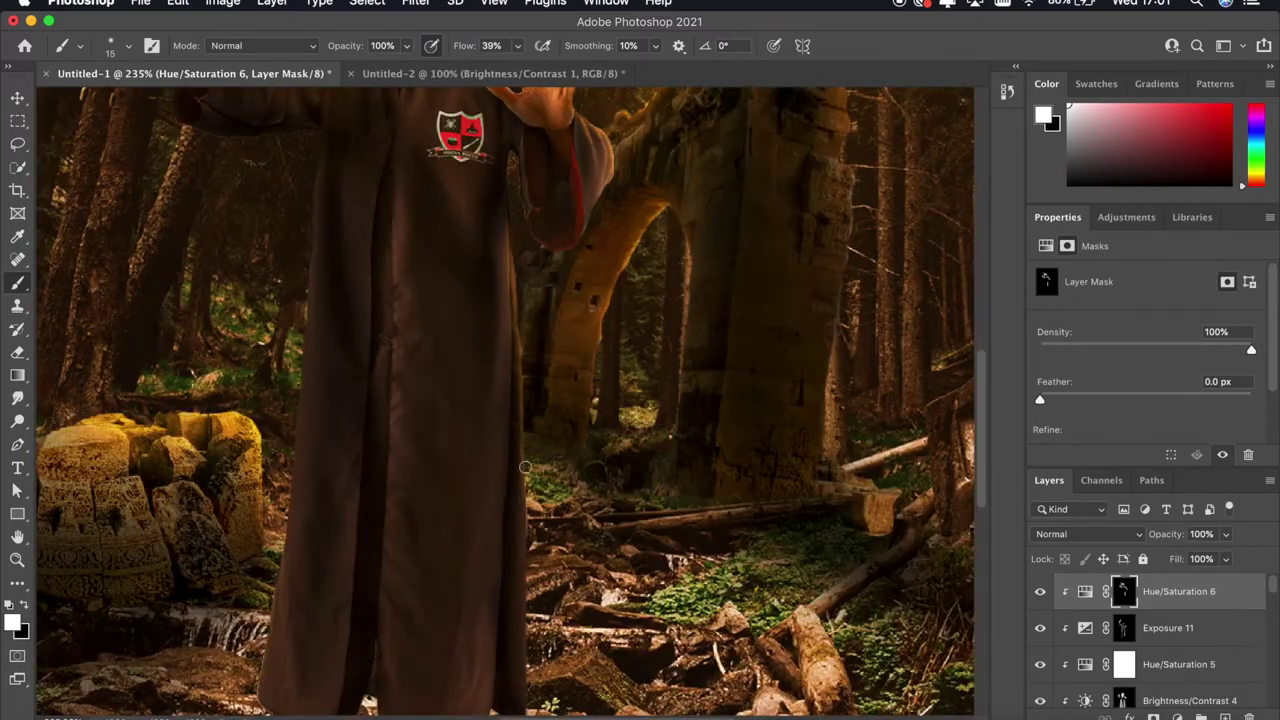
pyautogui.scroll(-4, 533, 681)
pyautogui.scroll(3, 442, 294)
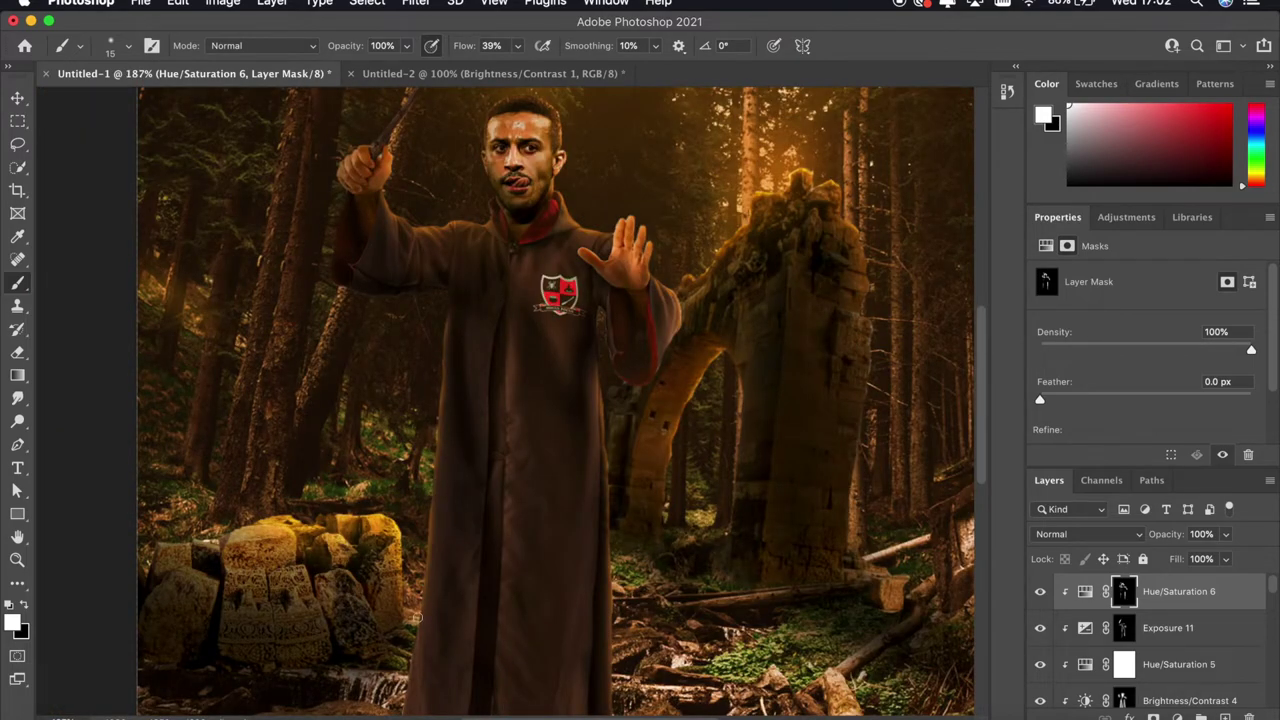
pyautogui.scroll(-4, 419, 600)
pyautogui.scroll(4, 328, 149)
pyautogui.scroll(2, 328, 149)
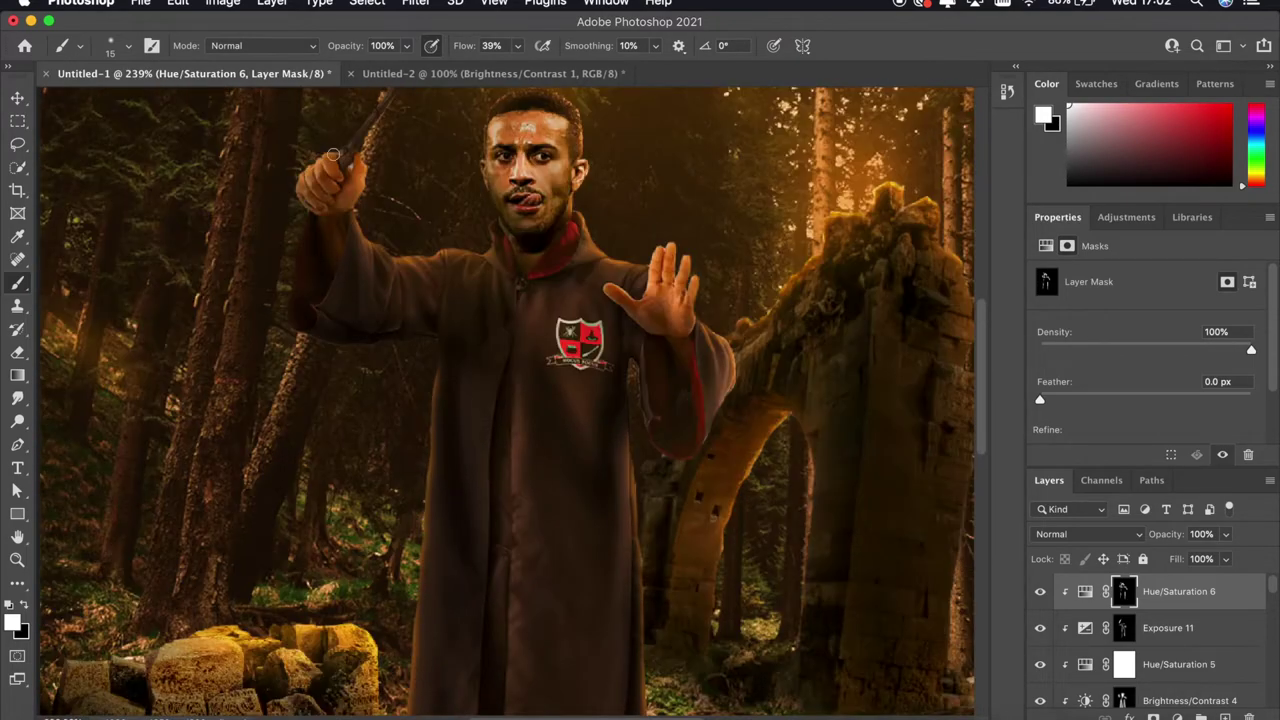
pyautogui.scroll(-3, 372, 103)
pyautogui.scroll(3, 423, 300)
pyautogui.hscroll(-1, 715, 345)
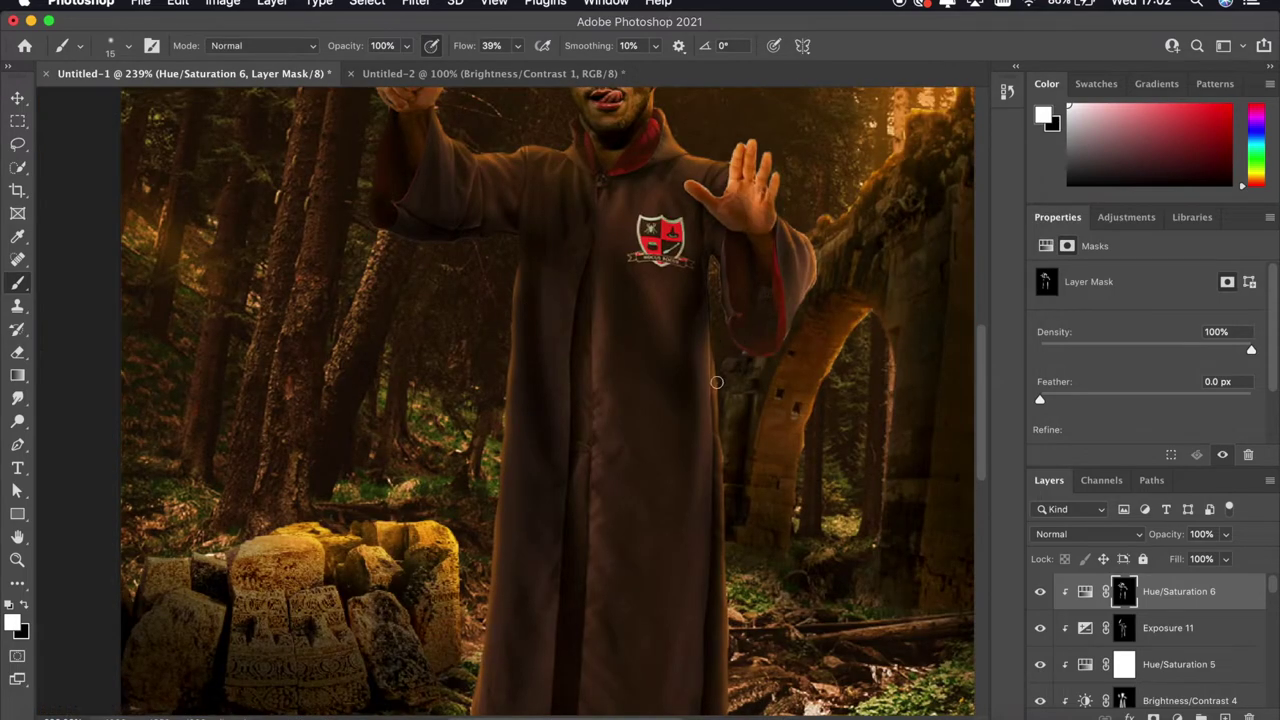
pyautogui.scroll(-2, 728, 506)
pyautogui.scroll(-3, 736, 626)
pyautogui.scroll(-3, 548, 400)
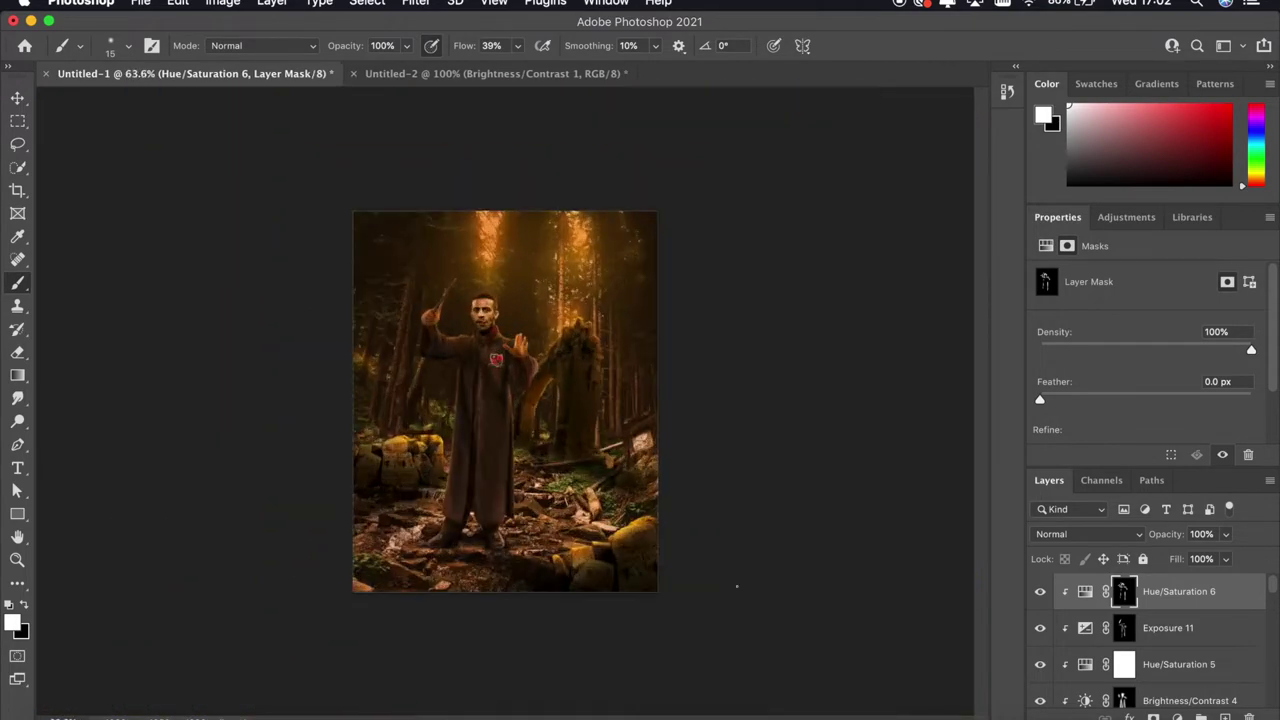
pyautogui.scroll(3, 480, 250)
# Add an Exposure adjustment at +2.07 with its mask inverted to hide it
pyautogui.click(1177, 717)
pyautogui.click(1169, 545)
pyautogui.moveTo(1146, 320); pyautogui.dragTo(1178, 320)
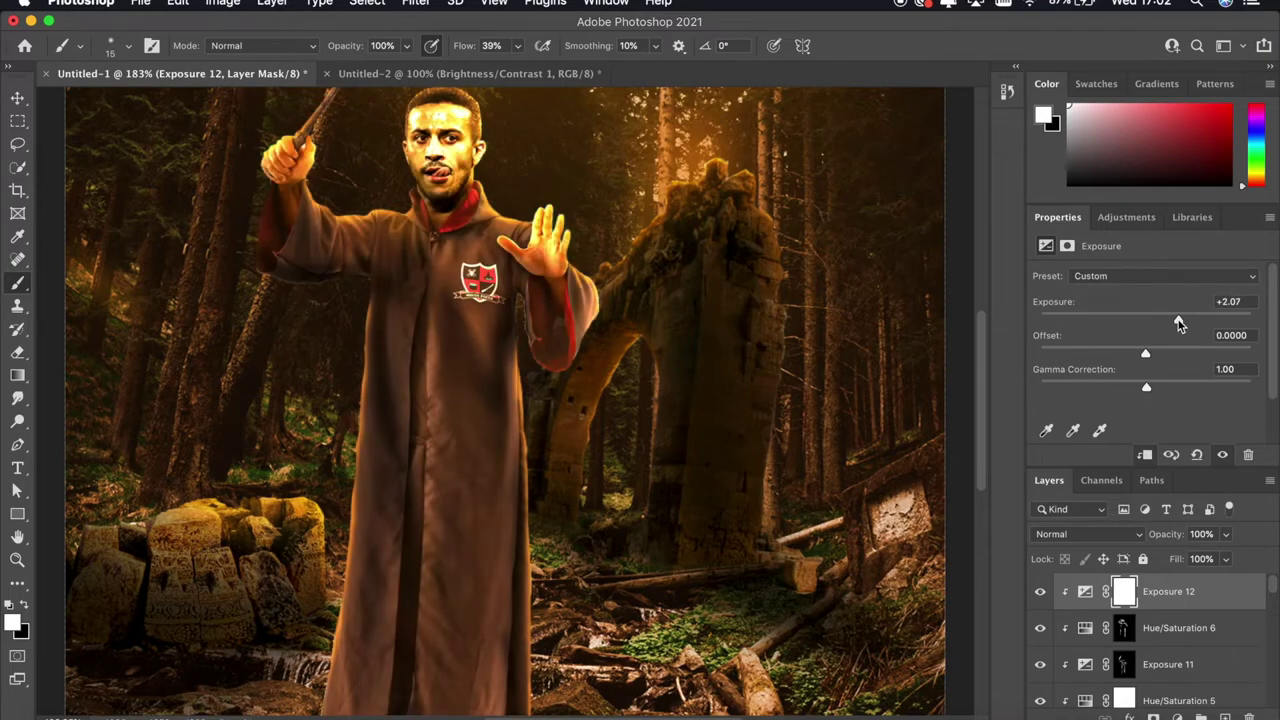
pyautogui.hotkey('ctrl', 'i')
# Paint white rim highlights on the Exposure mask along the face, hands and robe edges
pyautogui.scroll(3, 555, 298)
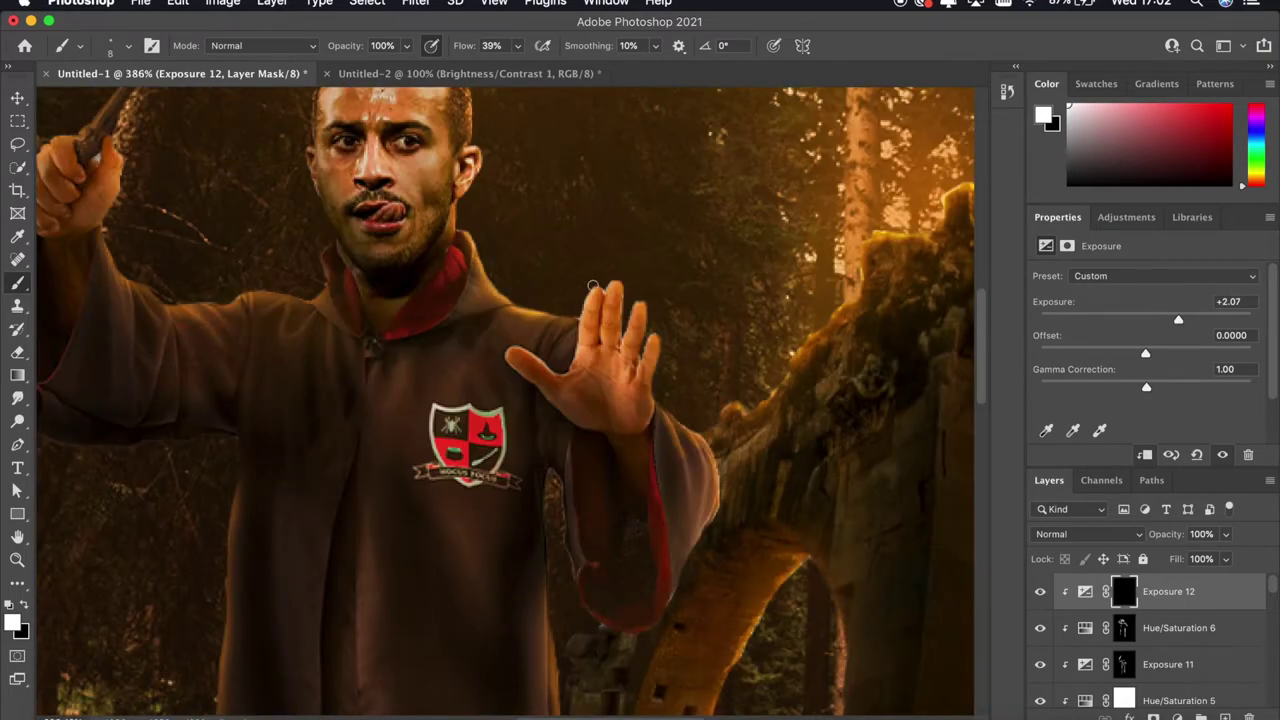
pyautogui.scroll(-2, 650, 313)
pyautogui.scroll(-3, 686, 343)
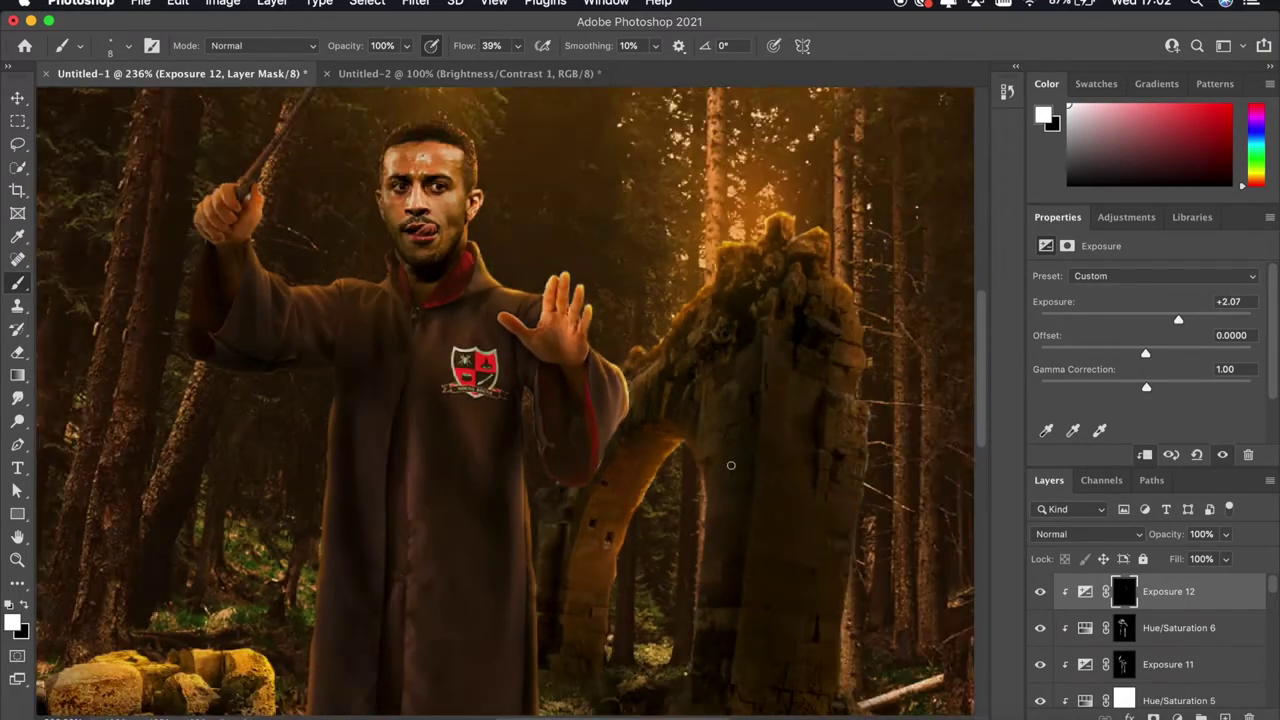
pyautogui.scroll(2, 572, 304)
pyautogui.scroll(2, 572, 304)
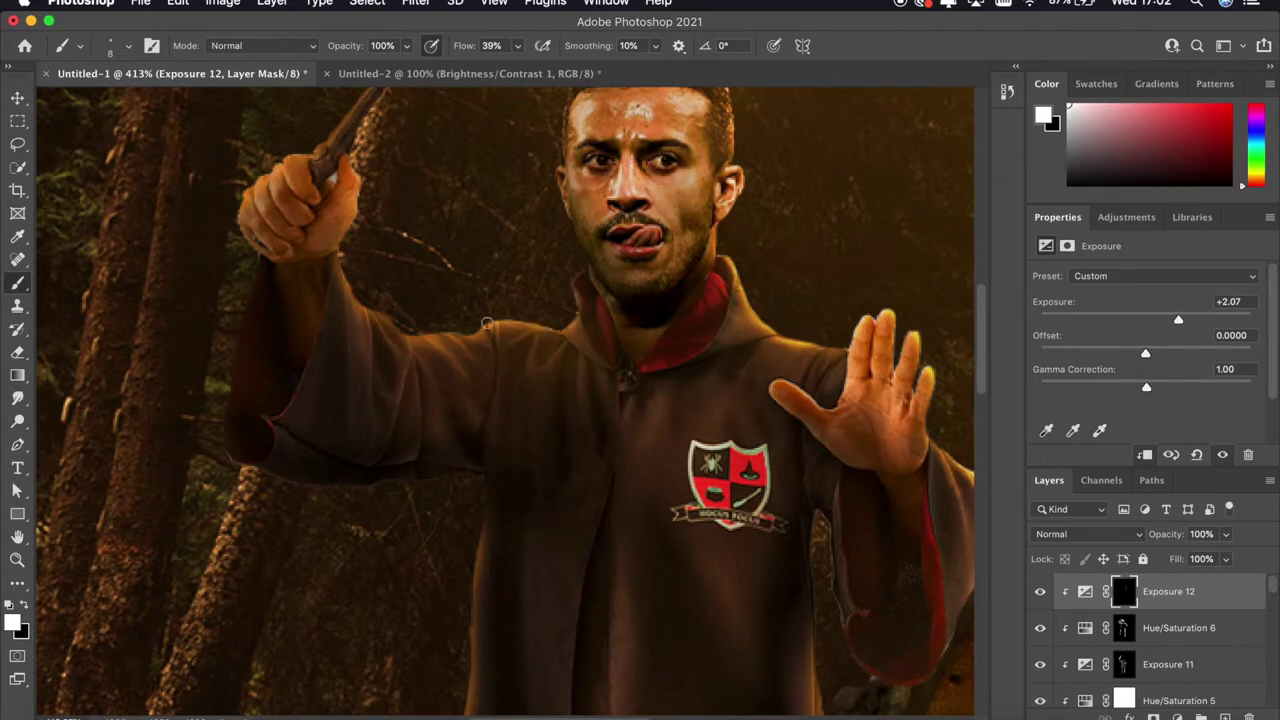
pyautogui.scroll(-2, 353, 220)
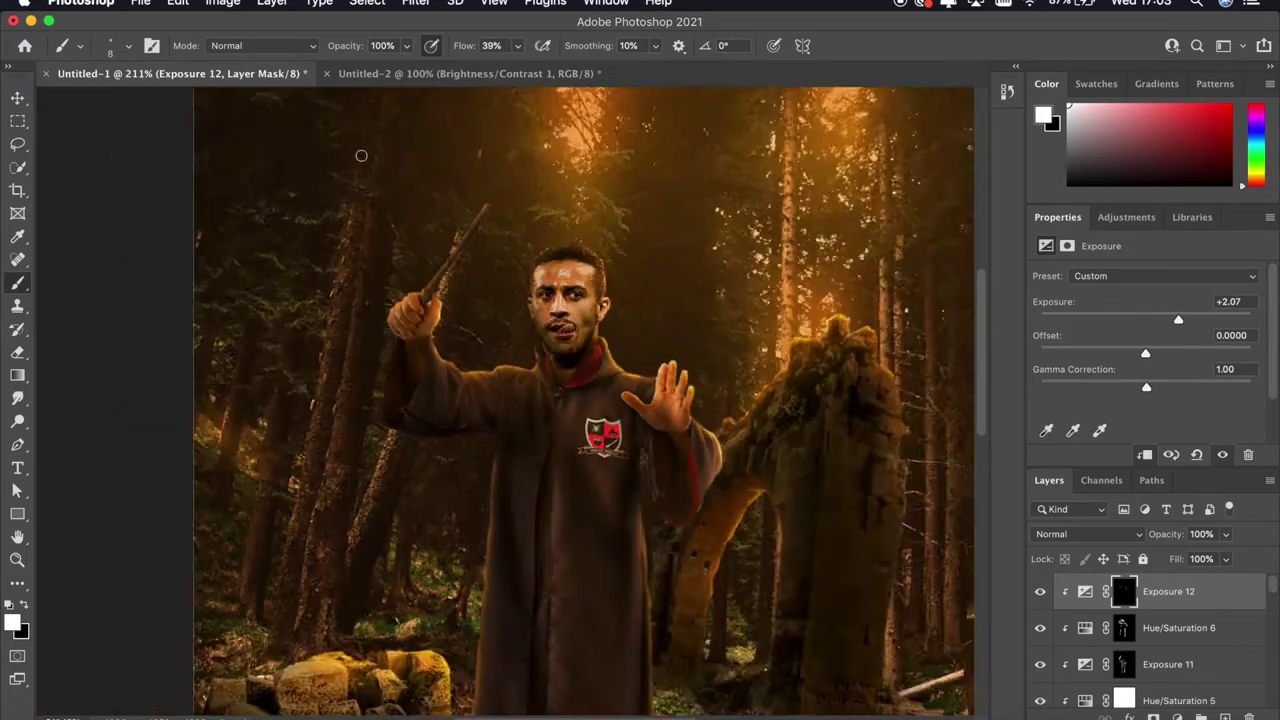
pyautogui.scroll(-2, 360, 154)
pyautogui.scroll(4, 226, 398)
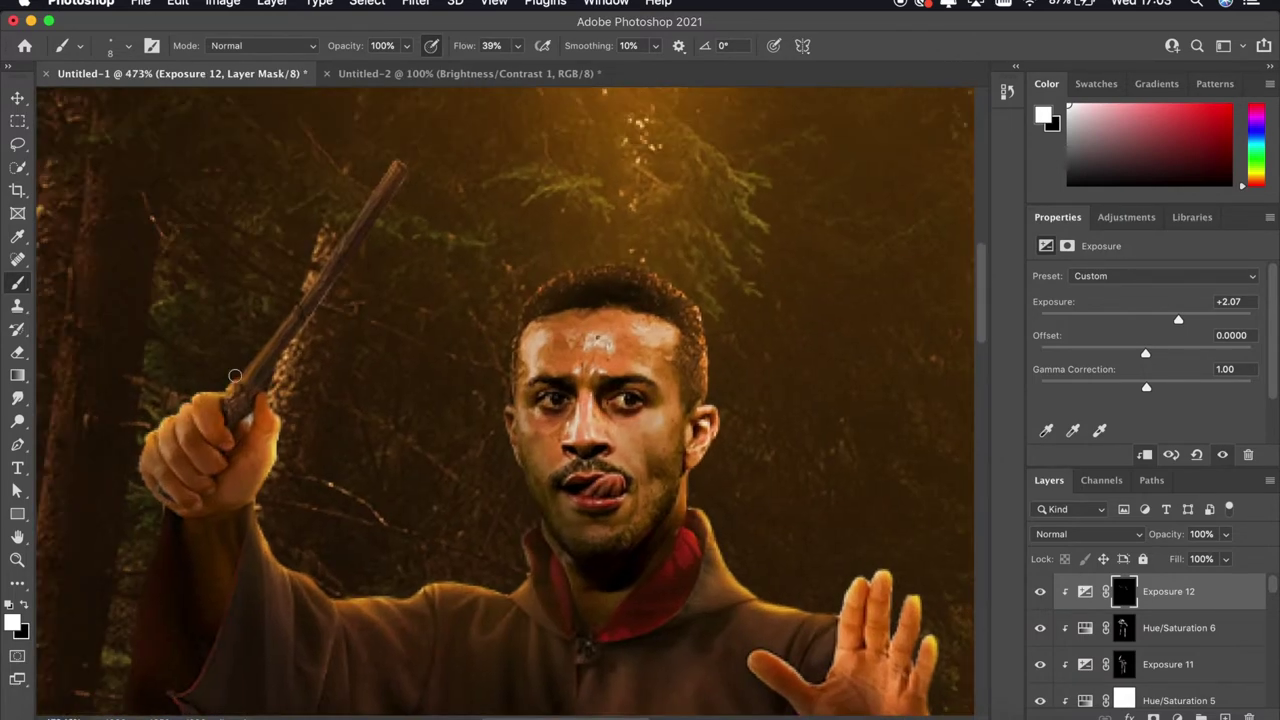
pyautogui.scroll(-2, 308, 288)
pyautogui.scroll(-2, 308, 288)
pyautogui.scroll(3, 465, 164)
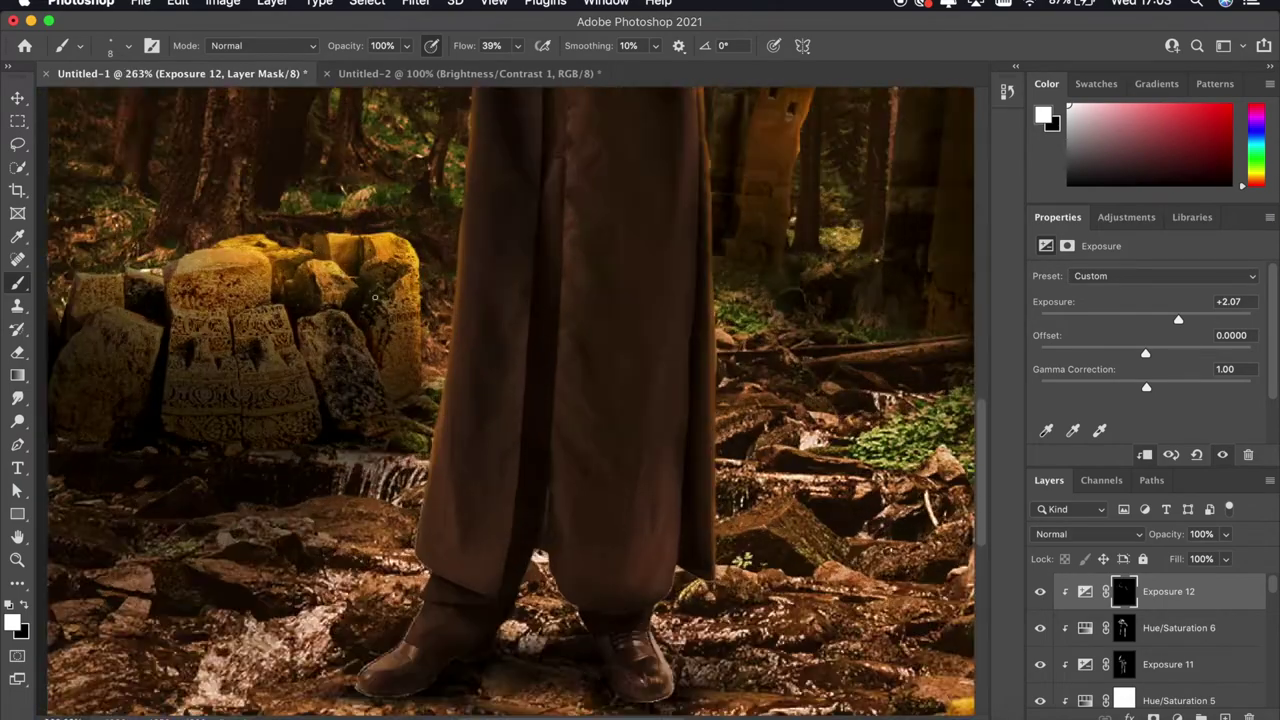
pyautogui.scroll(2, 465, 164)
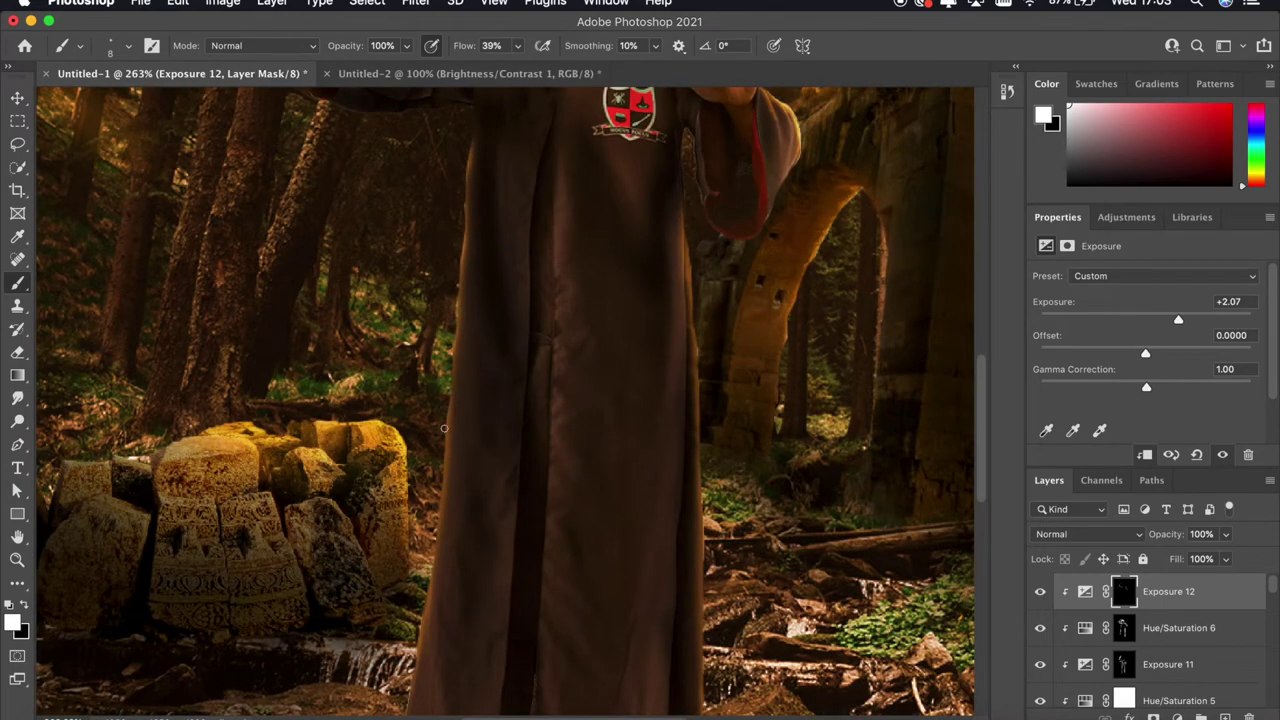
pyautogui.moveTo(437, 497); pyautogui.dragTo(451, 240)
pyautogui.scroll(5, 433, 365)
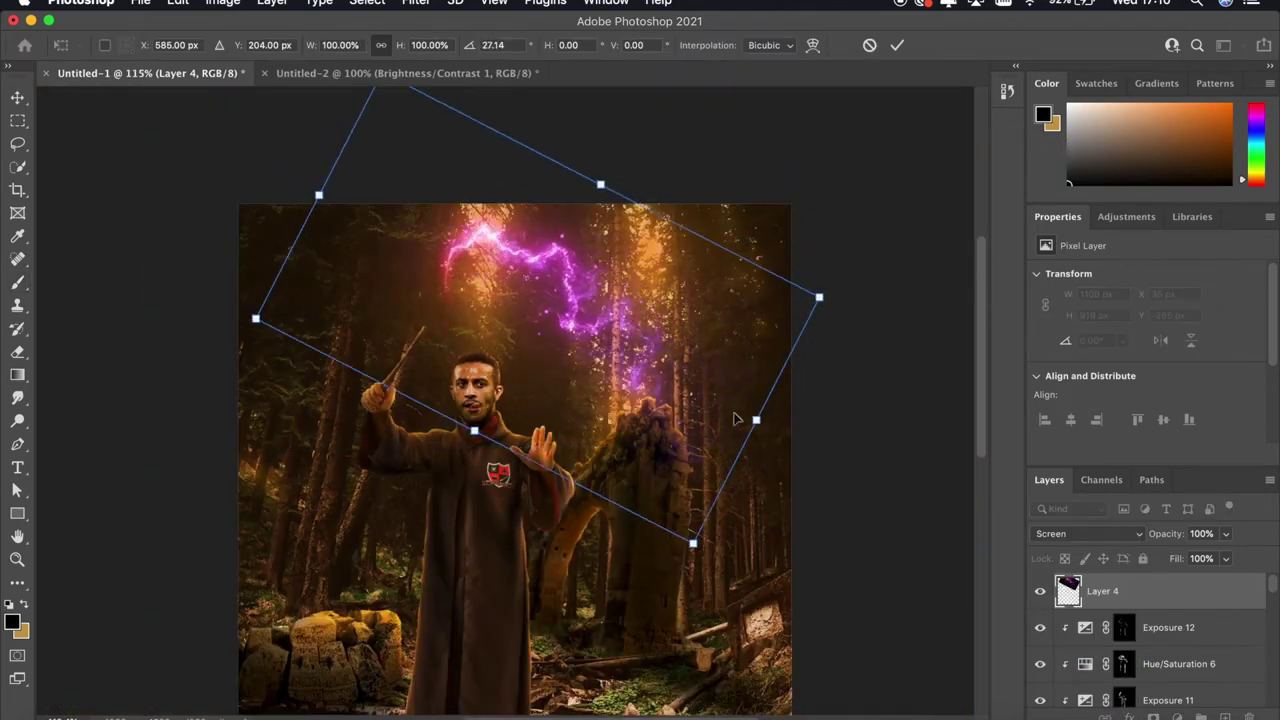
# Rotate and stretch the lightning into place above the wand, blended in Screen mode
pyautogui.moveTo(737, 420); pyautogui.dragTo(808, 320)
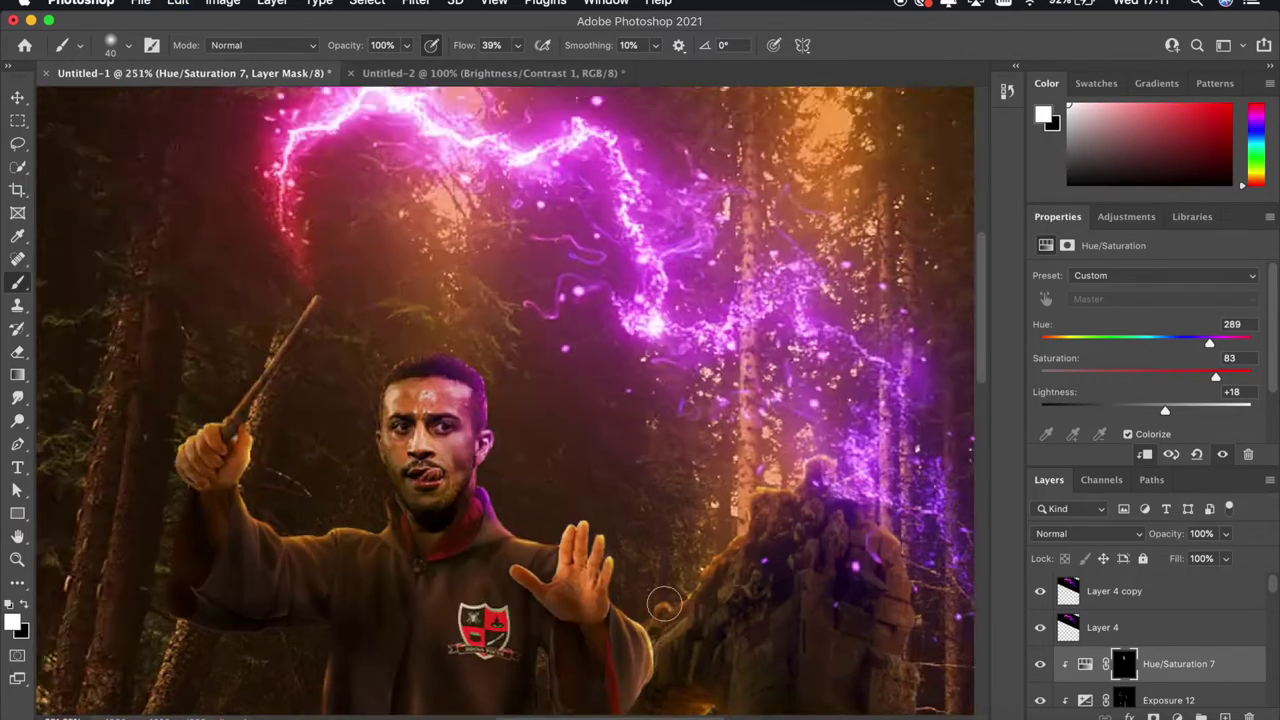
pyautogui.click(1085, 533)
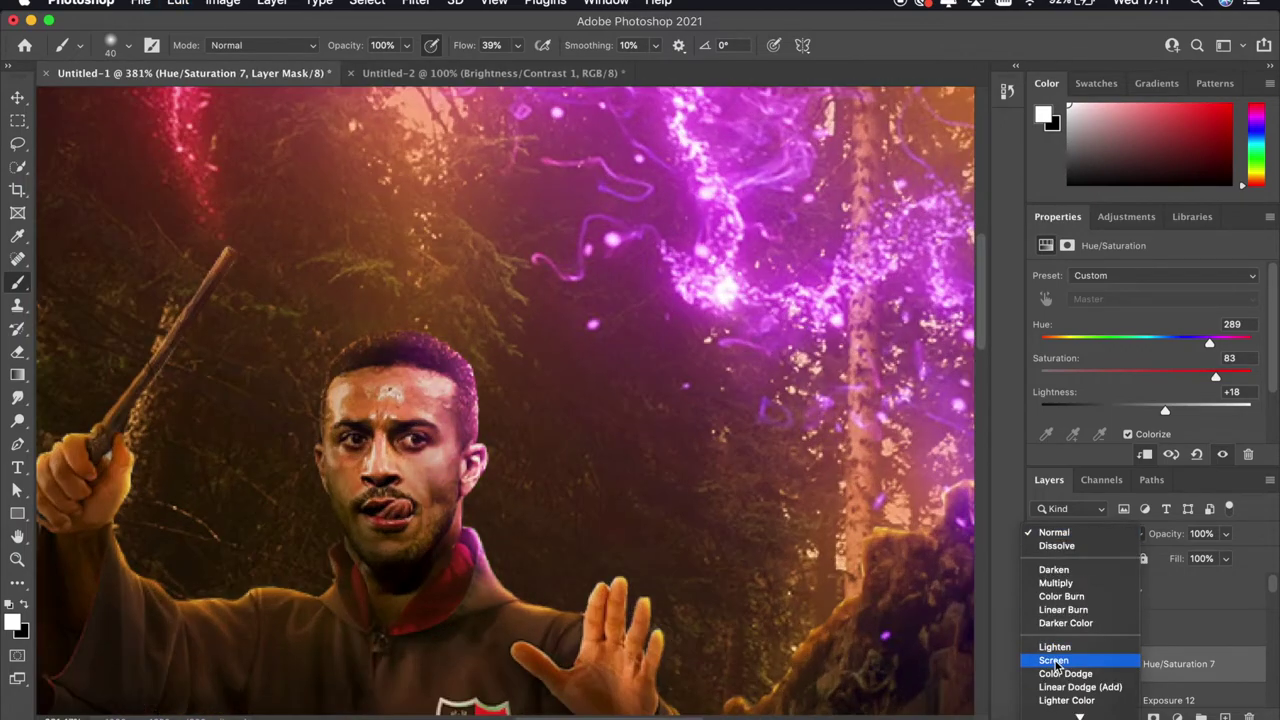
pyautogui.click(1053, 661)
# Change the purple tint layer's blend mode to Linear Dodge (Add)
pyautogui.click(1085, 533)
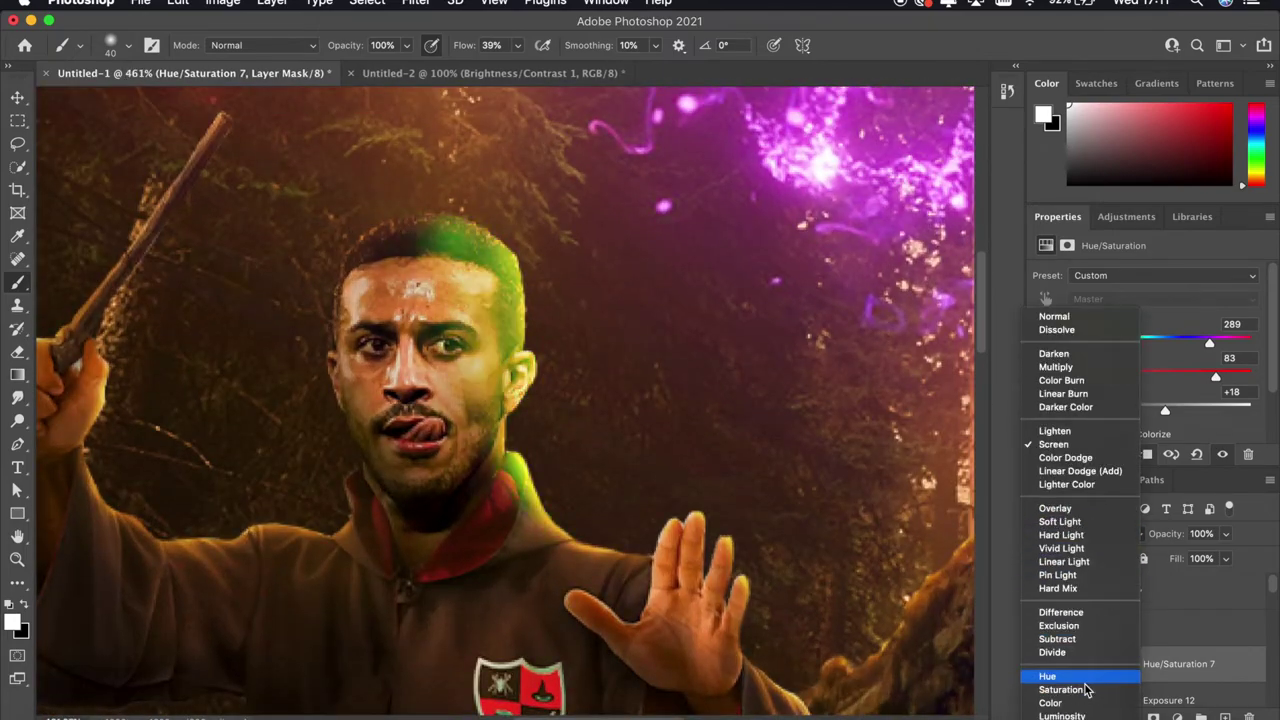
pyautogui.click(1080, 471)
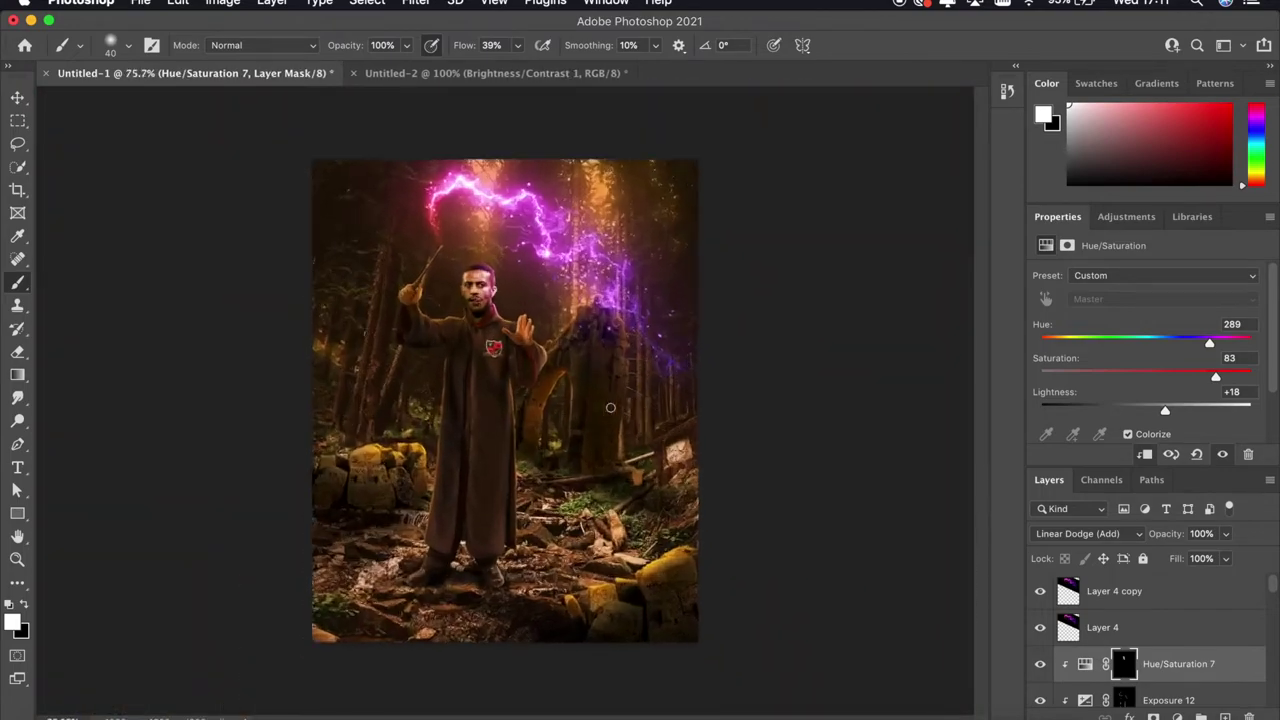
pyautogui.scroll(5, 579, 402)
pyautogui.click(1178, 716)
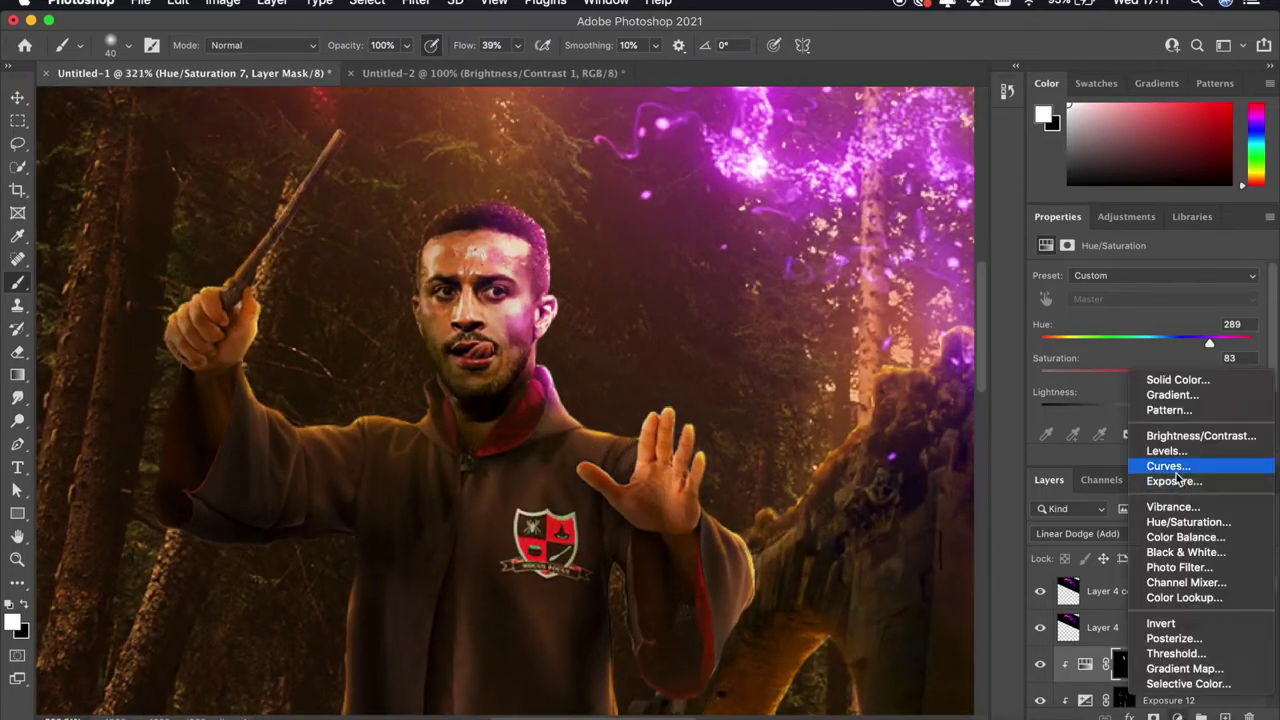
# Add an Exposure adjustment raised to +1.57
pyautogui.click(1170, 477)
pyautogui.moveTo(1145, 318); pyautogui.dragTo(1171, 318)
pyautogui.scroll(3, 509, 195)
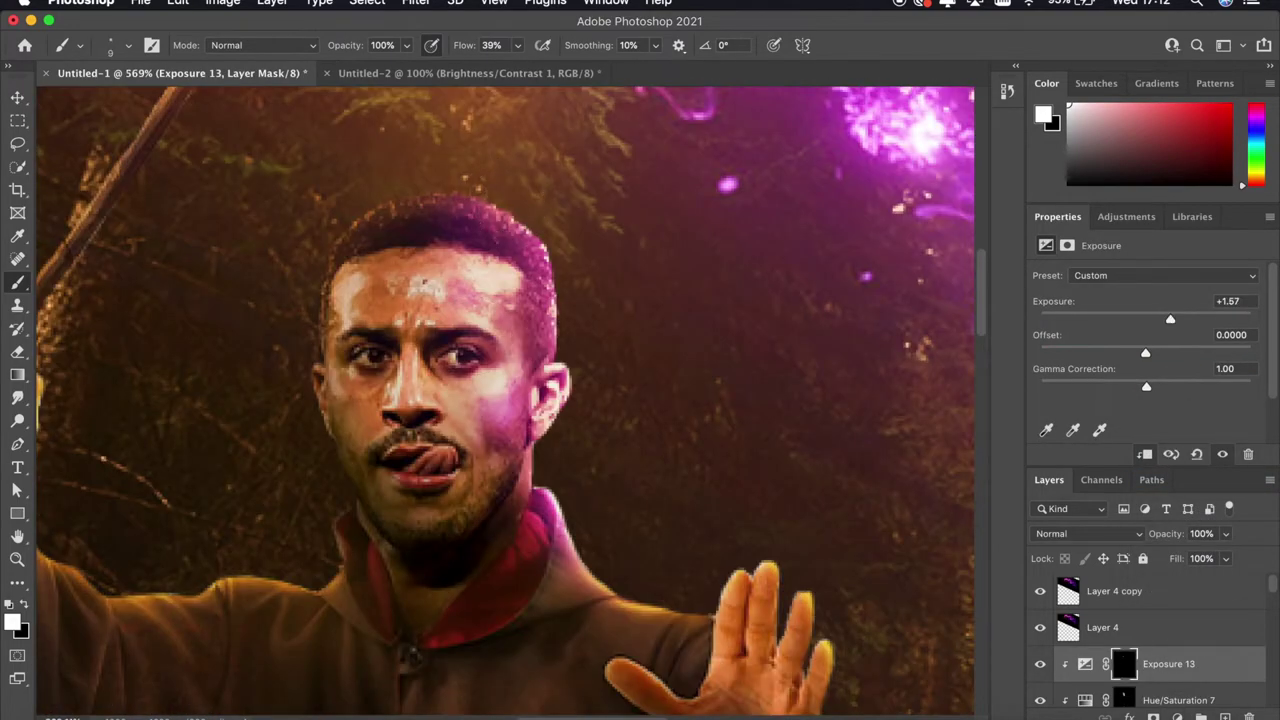
pyautogui.scroll(-10, 630, 595)
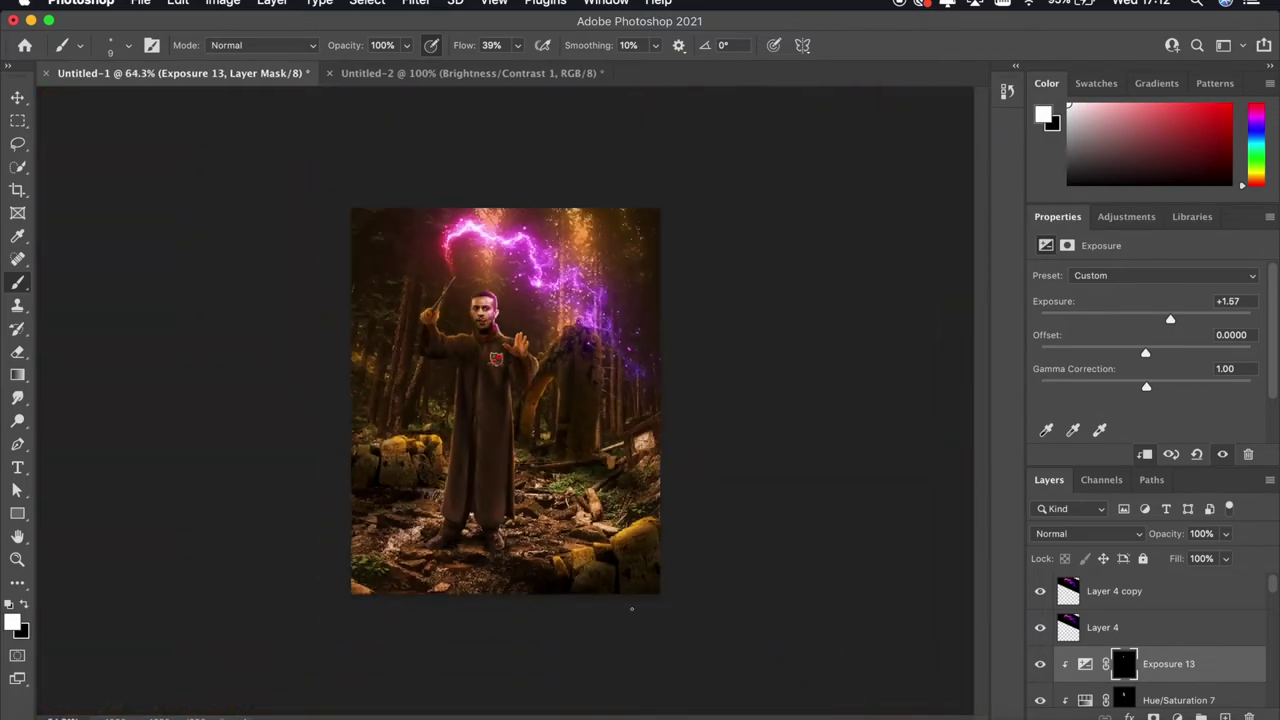
pyautogui.scroll(10, 480, 300)
# Add a colorized Hue/Saturation layer with warm Hue 11 and Saturation 92
pyautogui.click(1178, 716)
pyautogui.click(1180, 528)
pyautogui.click(1128, 434)
pyautogui.moveTo(1043, 341); pyautogui.dragTo(1234, 372)
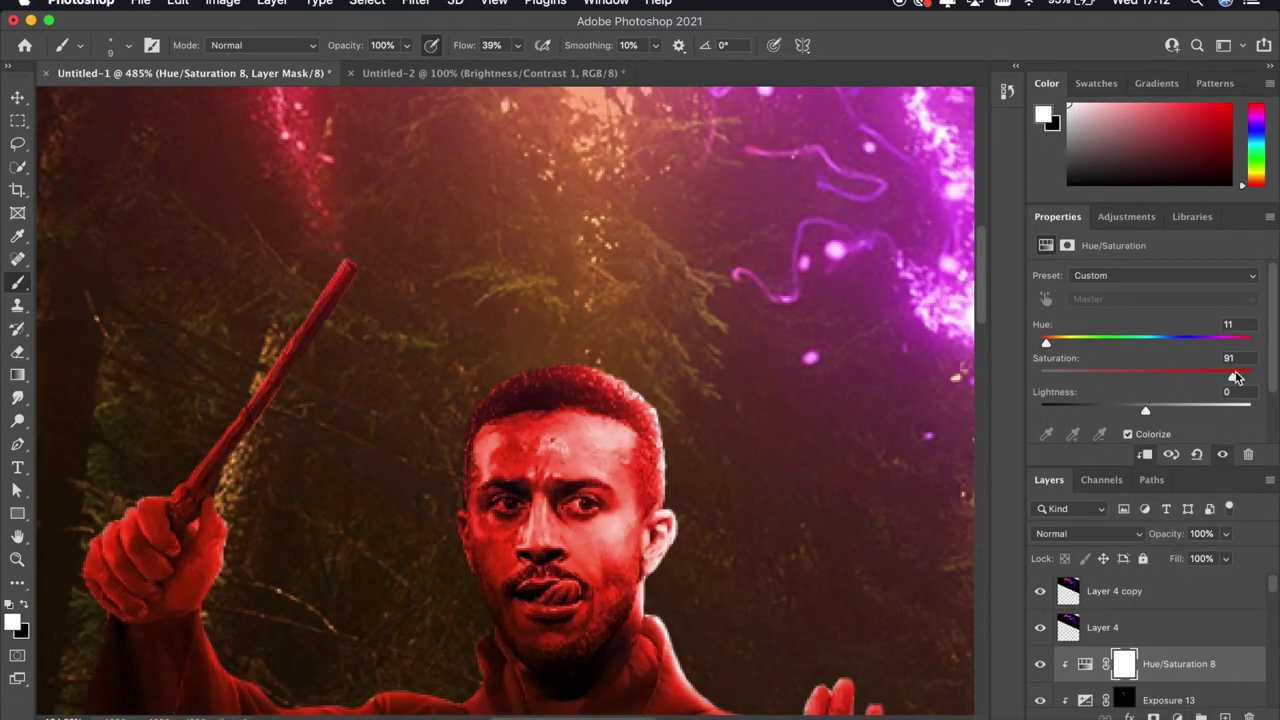
pyautogui.moveTo(1145, 410); pyautogui.dragTo(1160, 410)
pyautogui.scroll(-5, 697, 283)
# Invert the Hue/Saturation mask and paint the warm tint onto the wizard's face
pyautogui.hotkey('ctrl', 'i')
pyautogui.scroll(5, 500, 350)
pyautogui.scroll(-2, 414, 328)
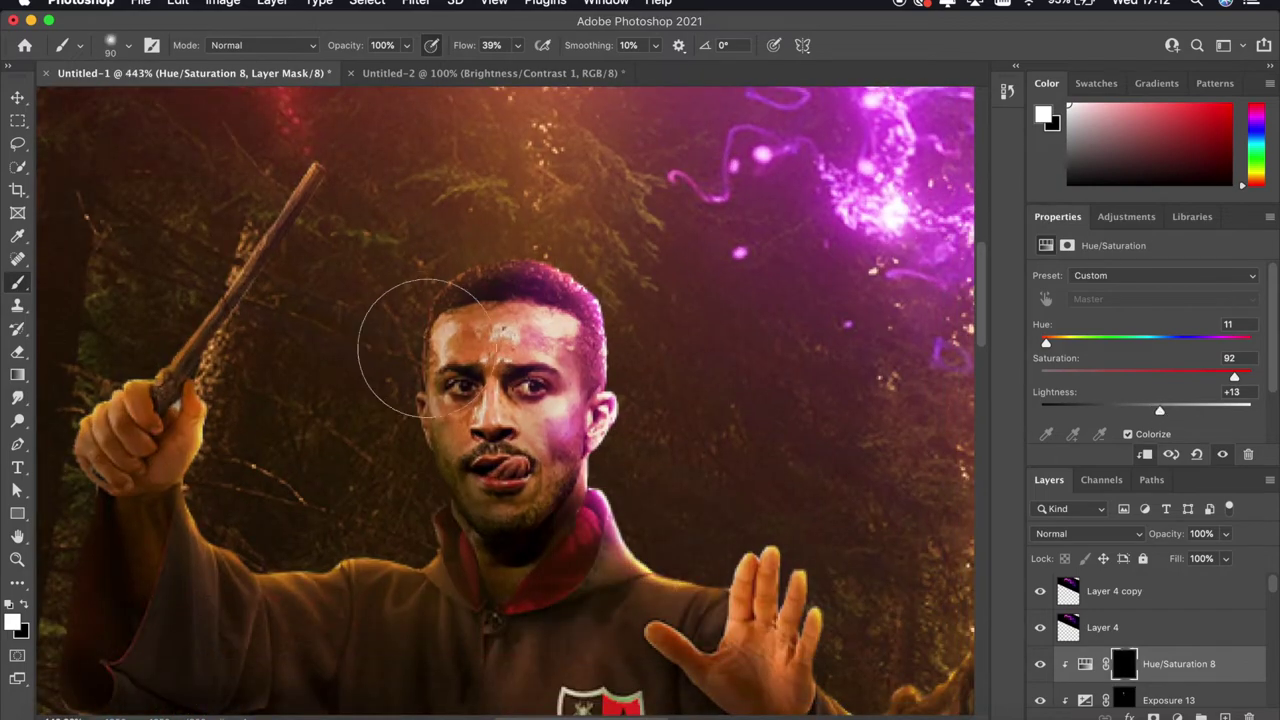
pyautogui.scroll(-5, 414, 328)
pyautogui.scroll(5, 434, 309)
pyautogui.scroll(-5, 588, 425)
pyautogui.scroll(1, 585, 425)
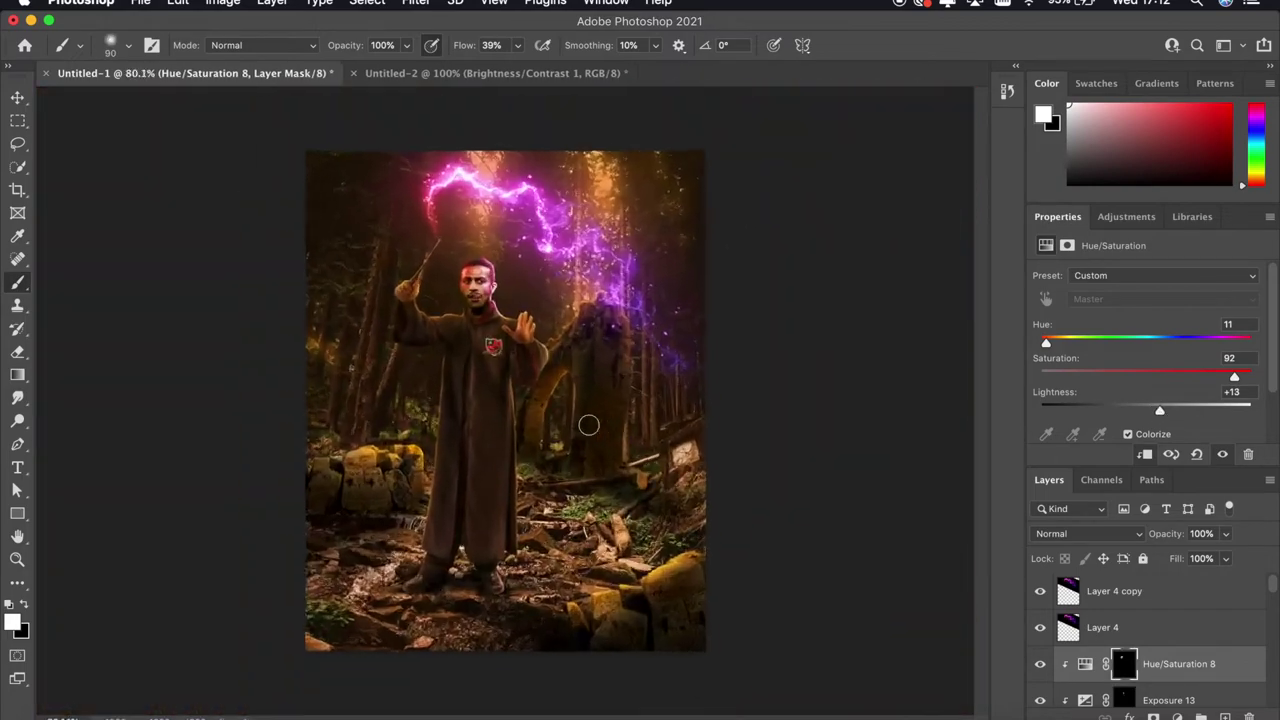
pyautogui.scroll(5, 586, 410)
# Blend the face tint layer in Color Dodge mode
pyautogui.click(1085, 533)
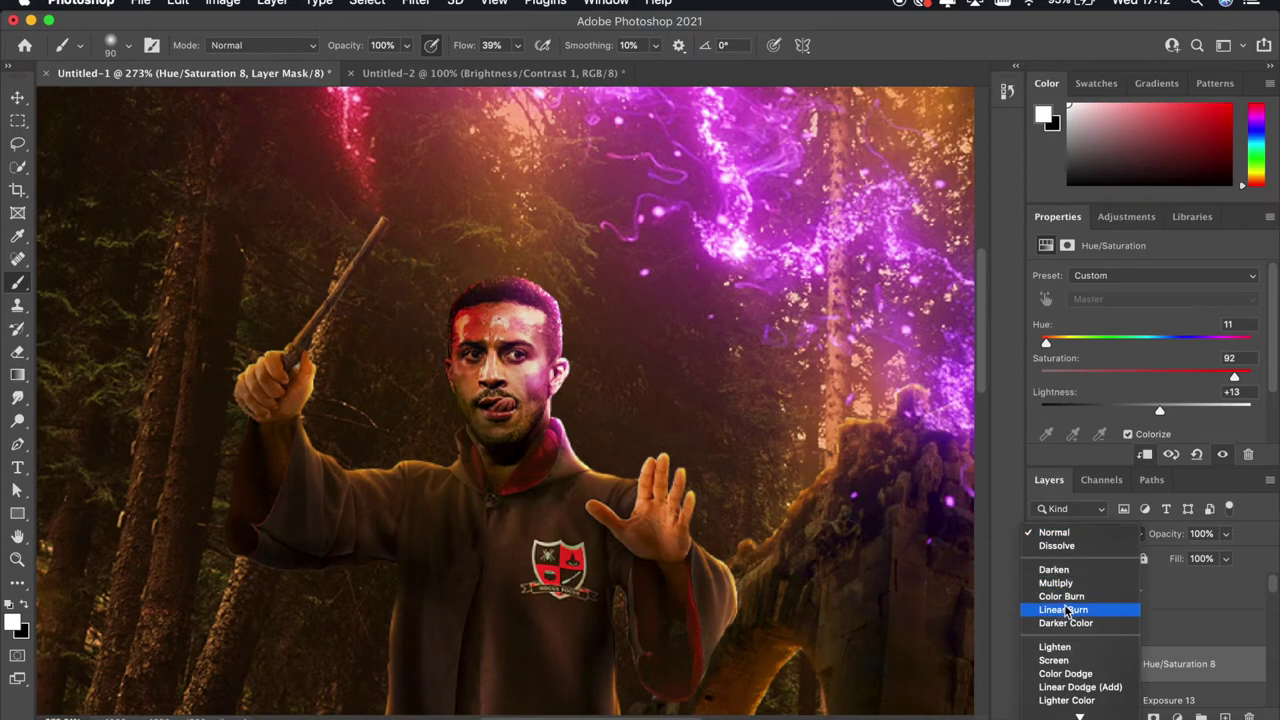
pyautogui.click(1065, 673)
pyautogui.scroll(-3, 737, 320)
pyautogui.scroll(-3, 737, 320)
pyautogui.scroll(5, 737, 320)
pyautogui.scroll(2, 737, 320)
# Reduce Hue/Saturation 7 to 70% opacity and select the Exposure 5 layer
pyautogui.click(1145, 645)
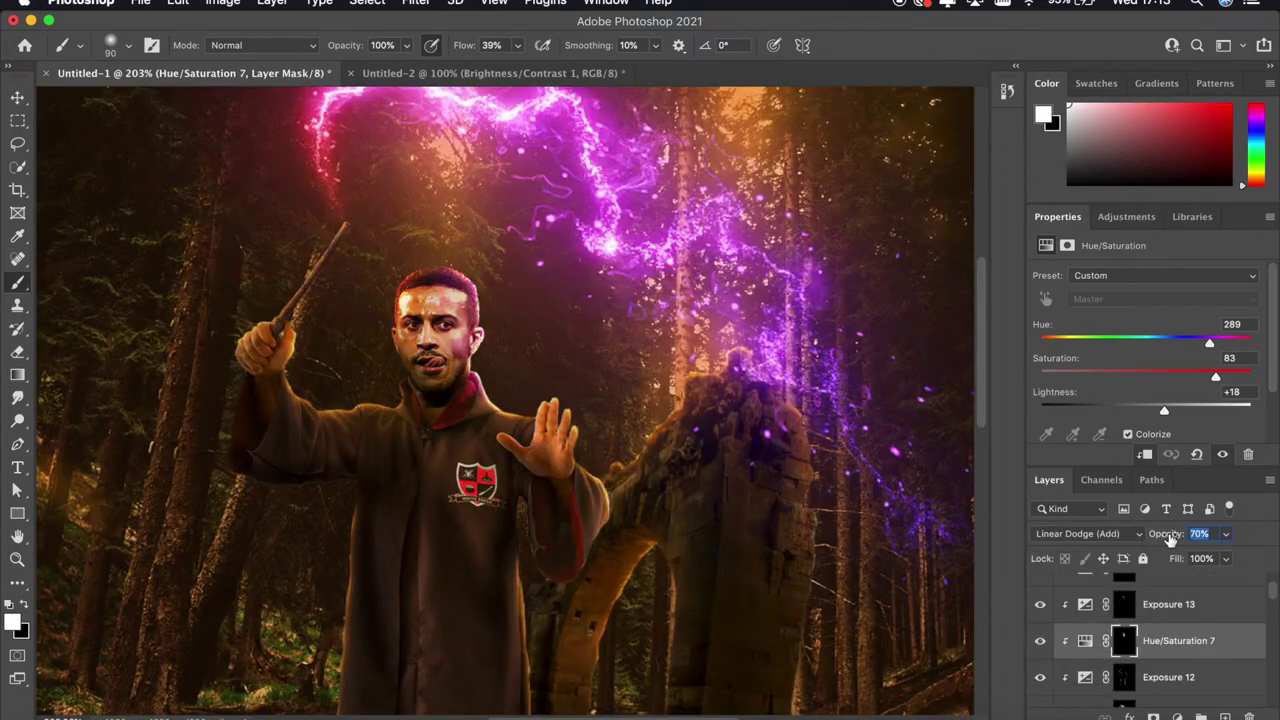
pyautogui.scroll(-3, 777, 374)
pyautogui.scroll(2, 777, 374)
pyautogui.scroll(-2, 777, 374)
pyautogui.scroll(3, 777, 374)
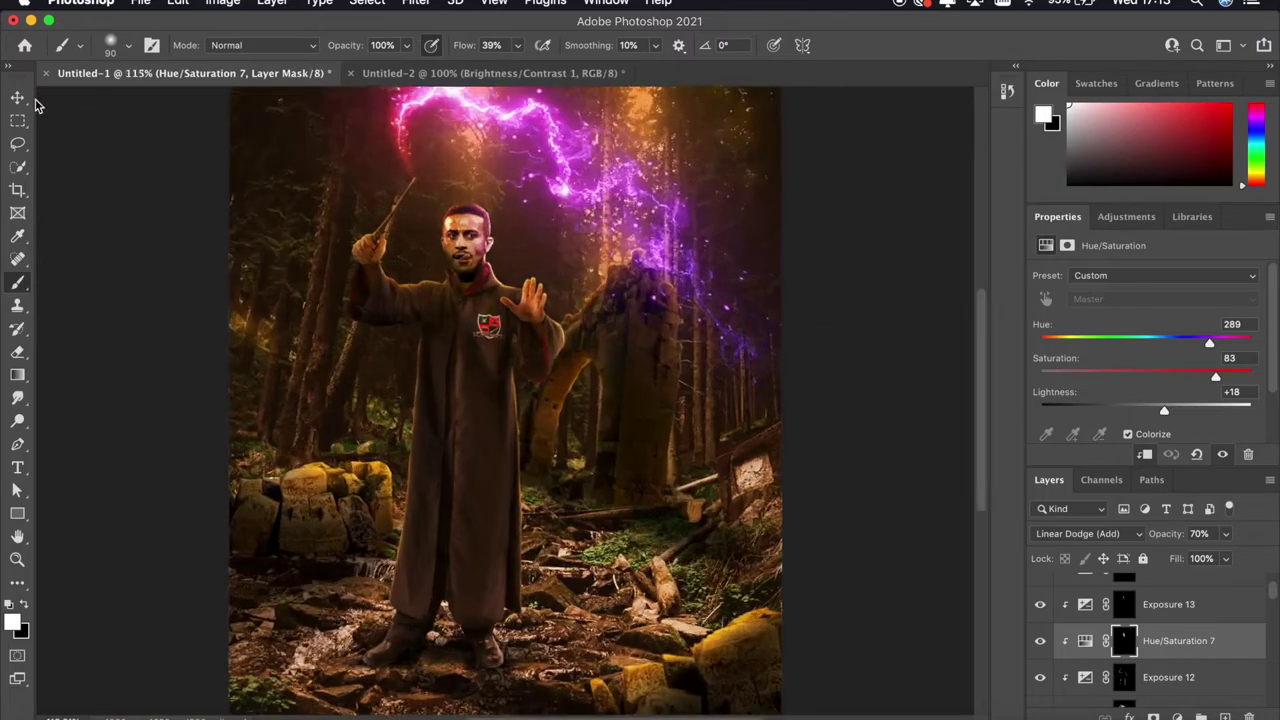
pyautogui.scroll(-2, 263, 477)
pyautogui.scroll(-5, 1180, 640)
pyautogui.click(1200, 680)
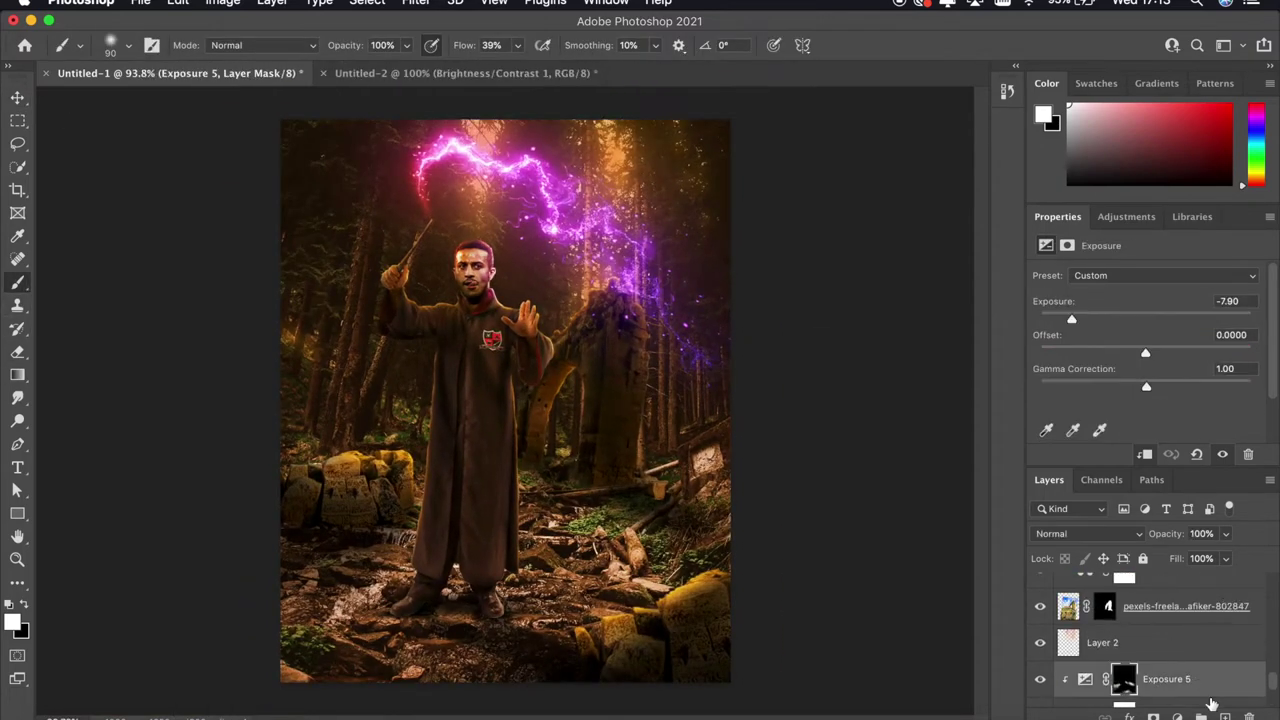
# Create a new empty layer and set the foreground colour to a peach tone
pyautogui.click(1225, 717)
pyautogui.click(12, 621)
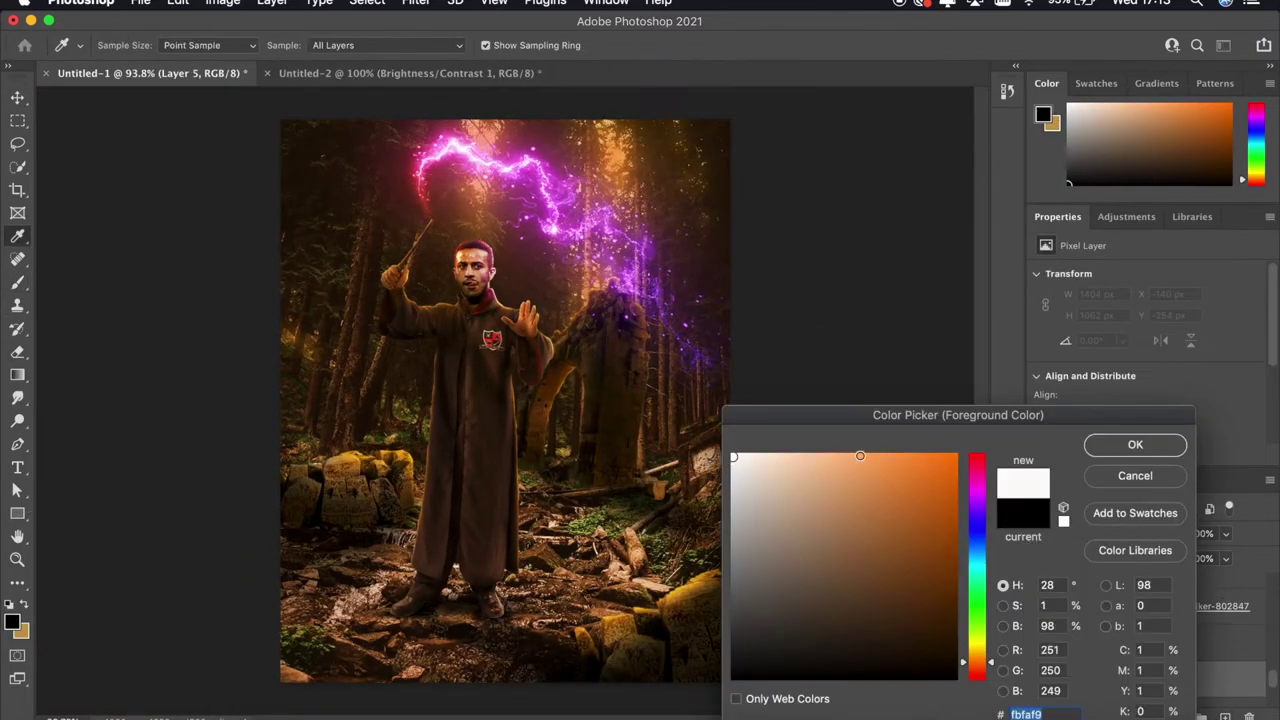
pyautogui.click(860, 456)
pyautogui.click(1135, 444)
pyautogui.scroll(-3, 863, 489)
pyautogui.scroll(3, 863, 489)
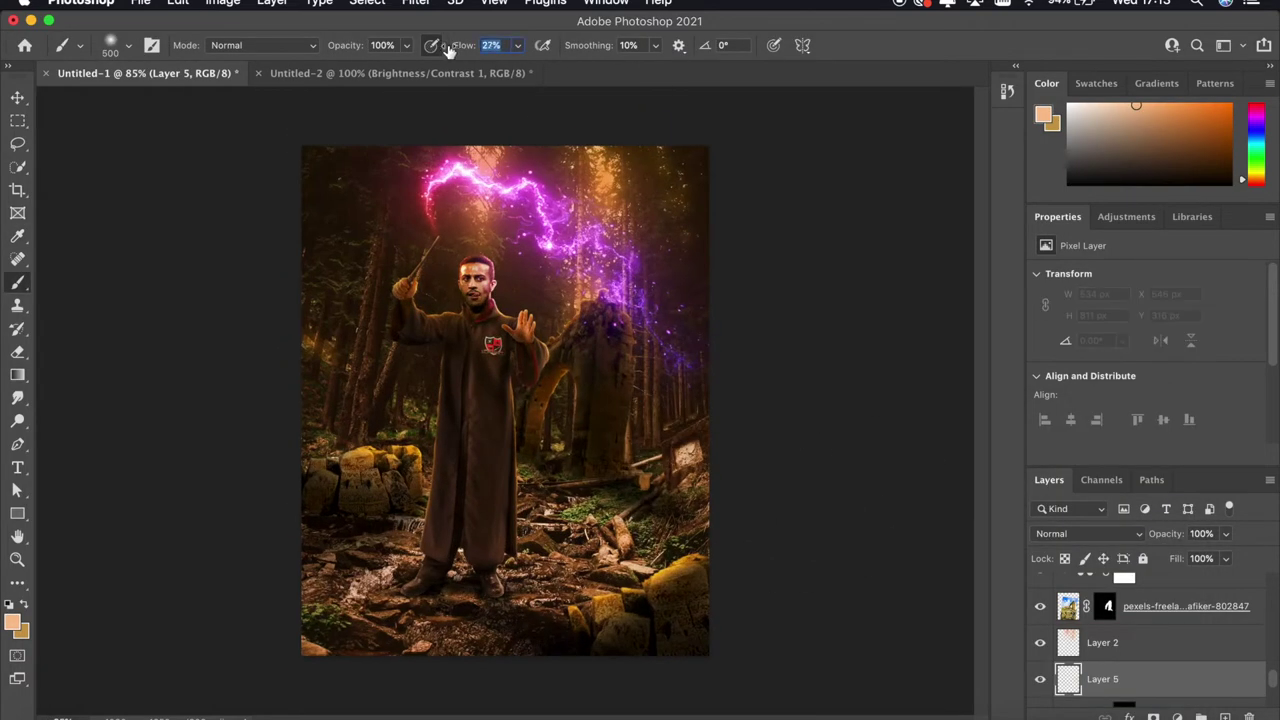
# Choose the Cloud Sample brush at 500 px with 0% hardness
pyautogui.rightClick(502, 430)
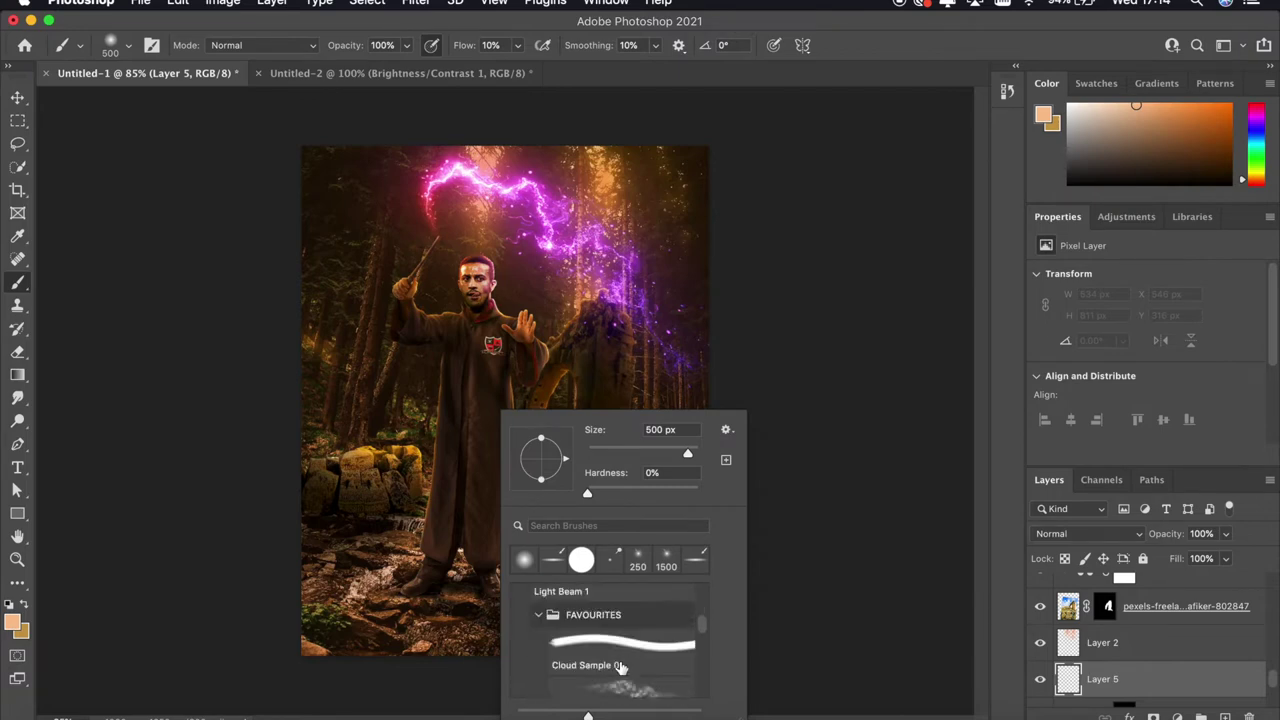
pyautogui.doubleClick(620, 666)
pyautogui.scroll(2, 572, 420)
pyautogui.scroll(-3, 686, 500)
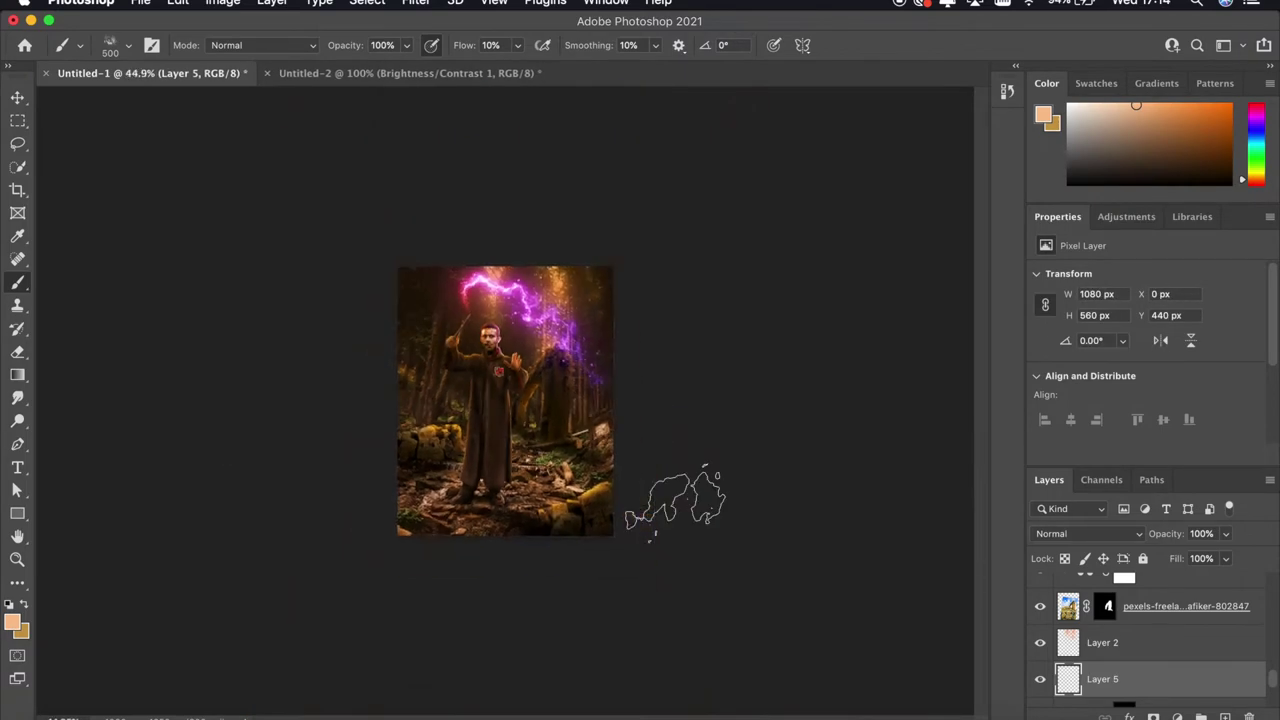
pyautogui.scroll(3, 928, 528)
pyautogui.scroll(-1, 377, 495)
pyautogui.scroll(3, 1165, 680)
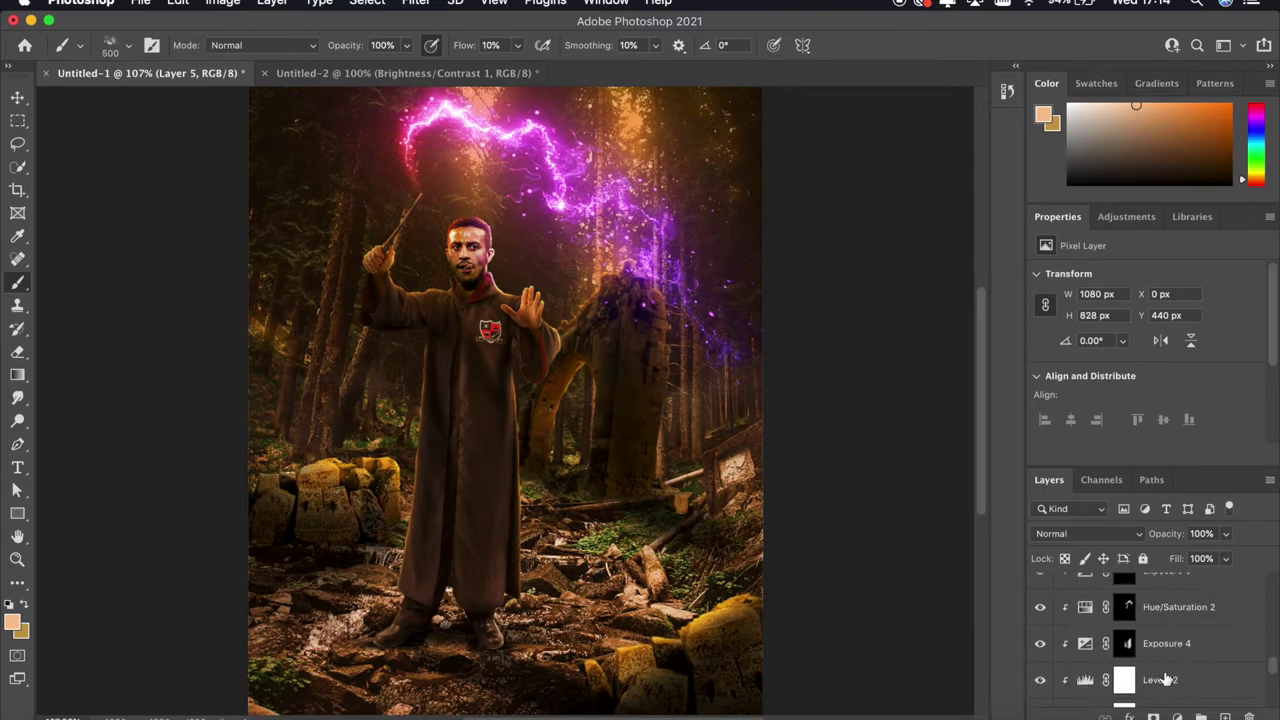
pyautogui.scroll(-3, 1165, 680)
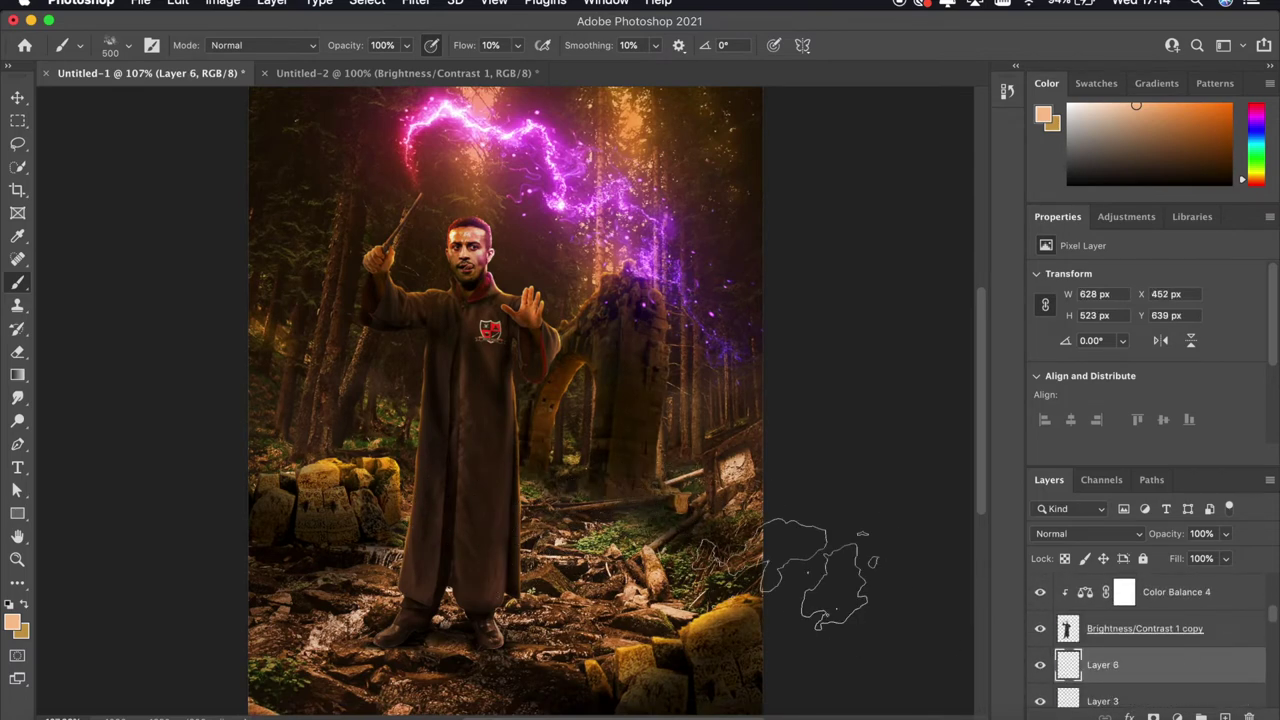
pyautogui.scroll(-1, 785, 585)
pyautogui.scroll(-3, 815, 480)
pyautogui.scroll(3, 810, 515)
pyautogui.scroll(-2, 900, 530)
pyautogui.scroll(-1, 865, 535)
# Switch to the Move tool and bring the Safari image search forward
pyautogui.press('v')
pyautogui.scroll(2, 277, 289)
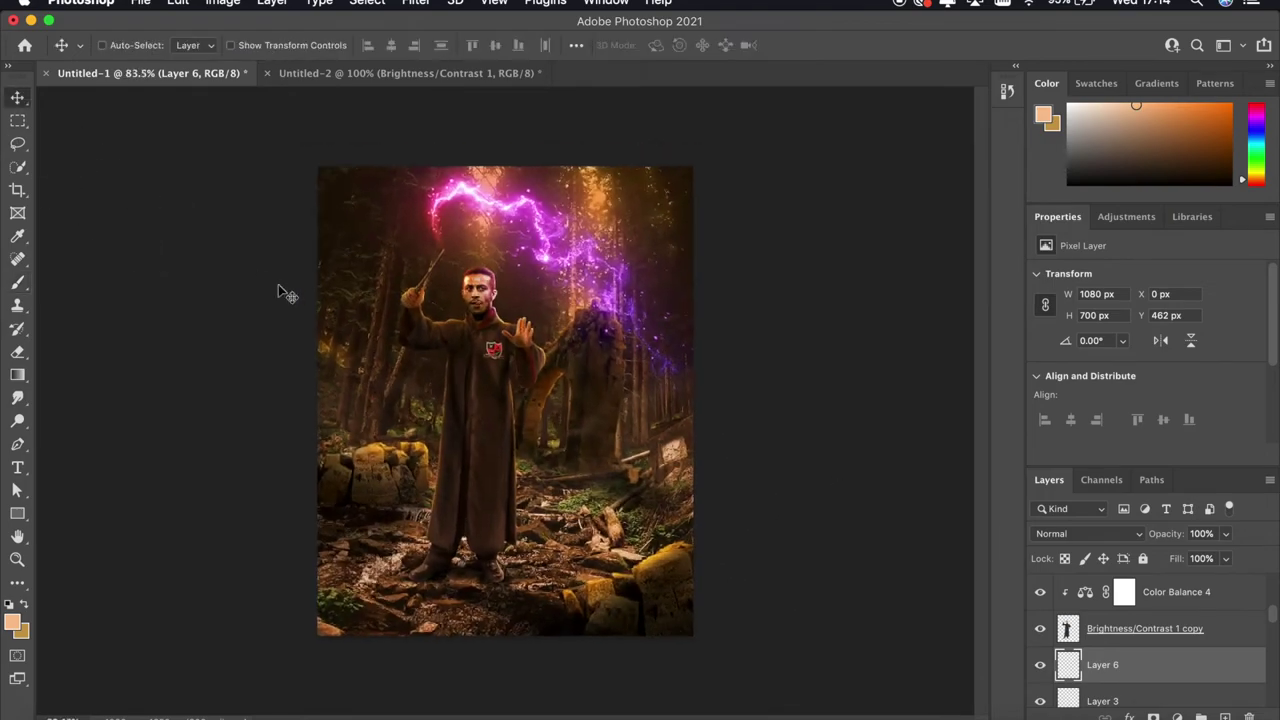
pyautogui.scroll(1, 277, 289)
pyautogui.click(200, 712)
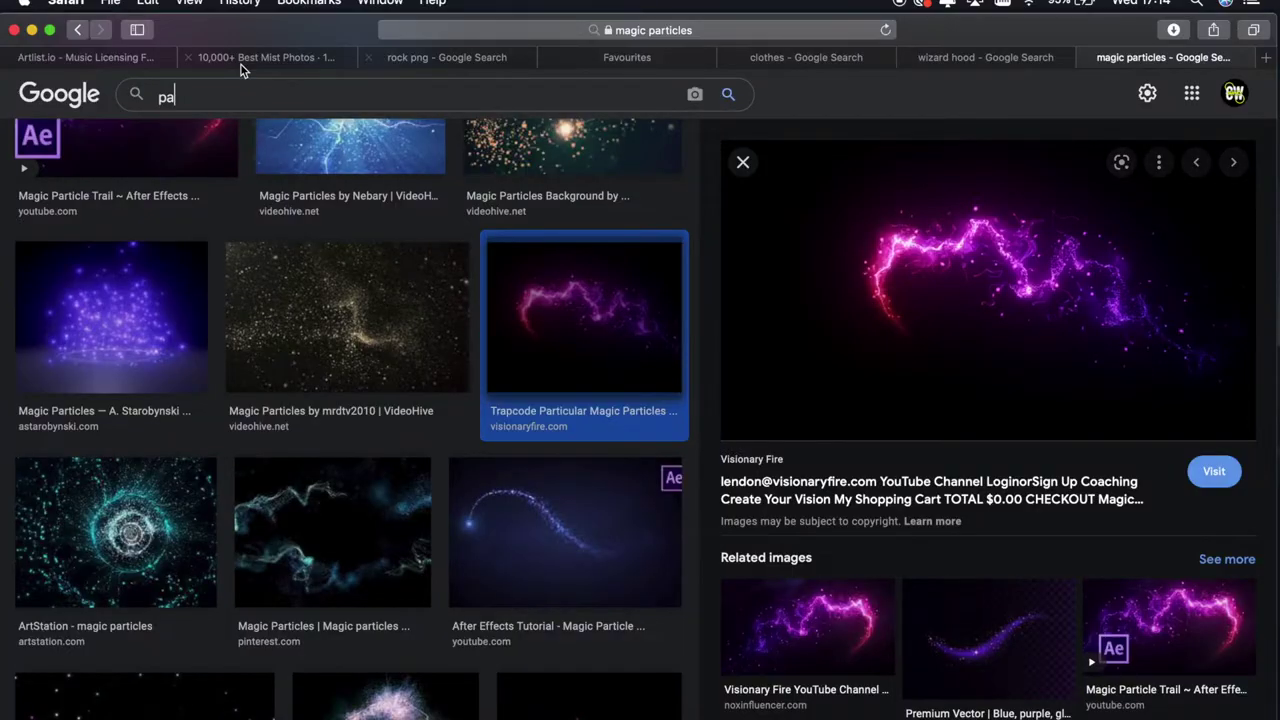
# Search Pexels for particles and scroll through the results
pyautogui.click(340, 57)
pyautogui.tripleClick(366, 100)
pyautogui.write('parti')
pyautogui.scroll(-5, 830, 623)
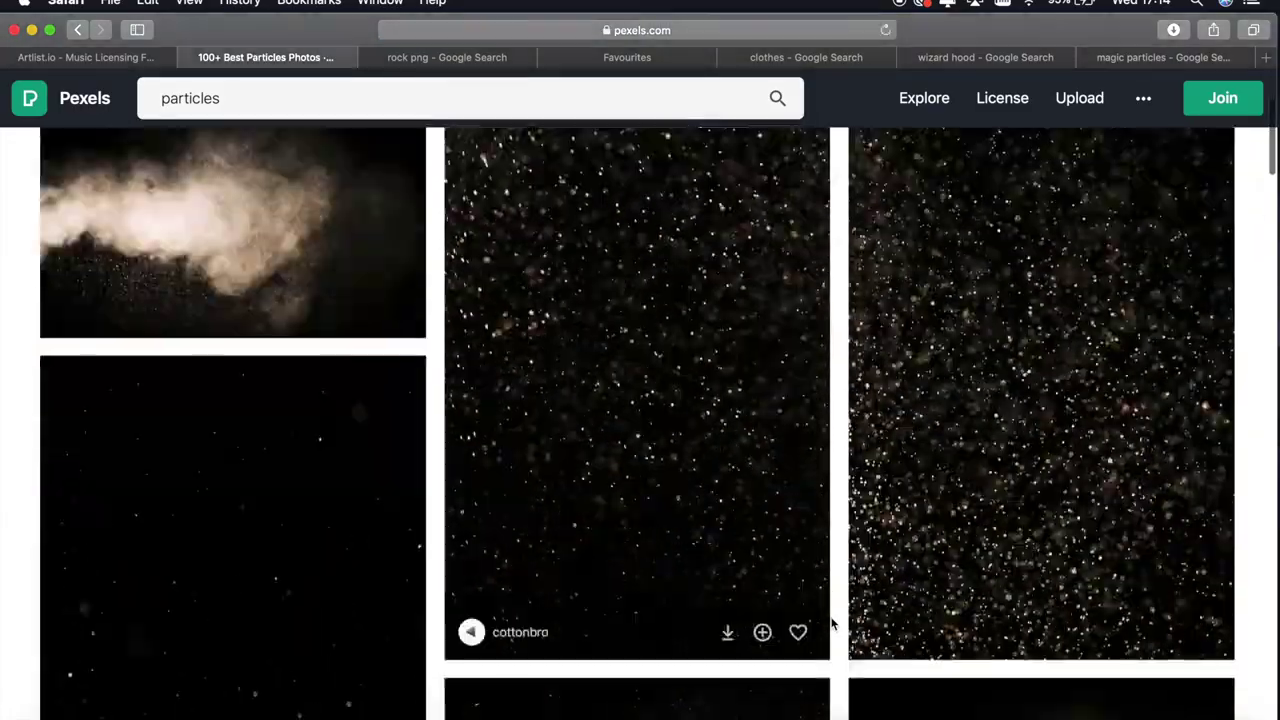
pyautogui.scroll(-5, 830, 623)
pyautogui.scroll(-5, 830, 623)
pyautogui.scroll(-3, 830, 623)
pyautogui.scroll(-5, 830, 623)
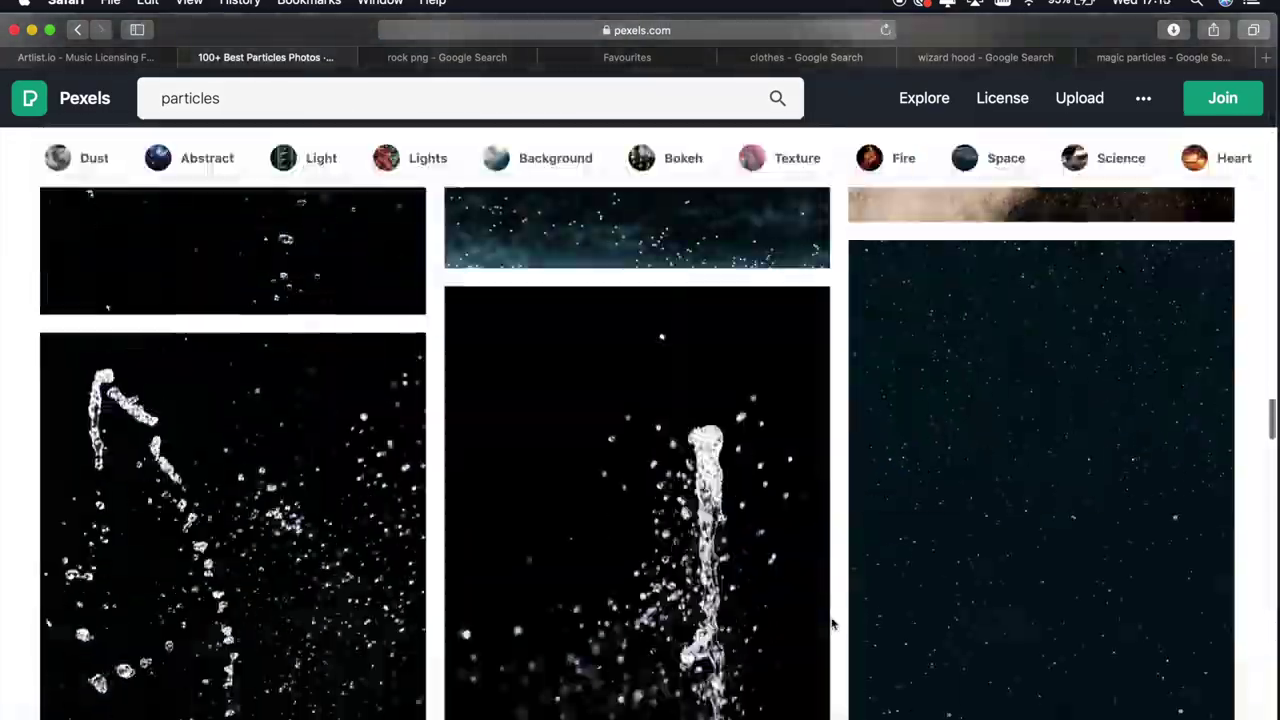
pyautogui.scroll(-5, 830, 623)
pyautogui.scroll(-5, 830, 623)
pyautogui.scroll(-5, 830, 623)
pyautogui.scroll(-5, 830, 623)
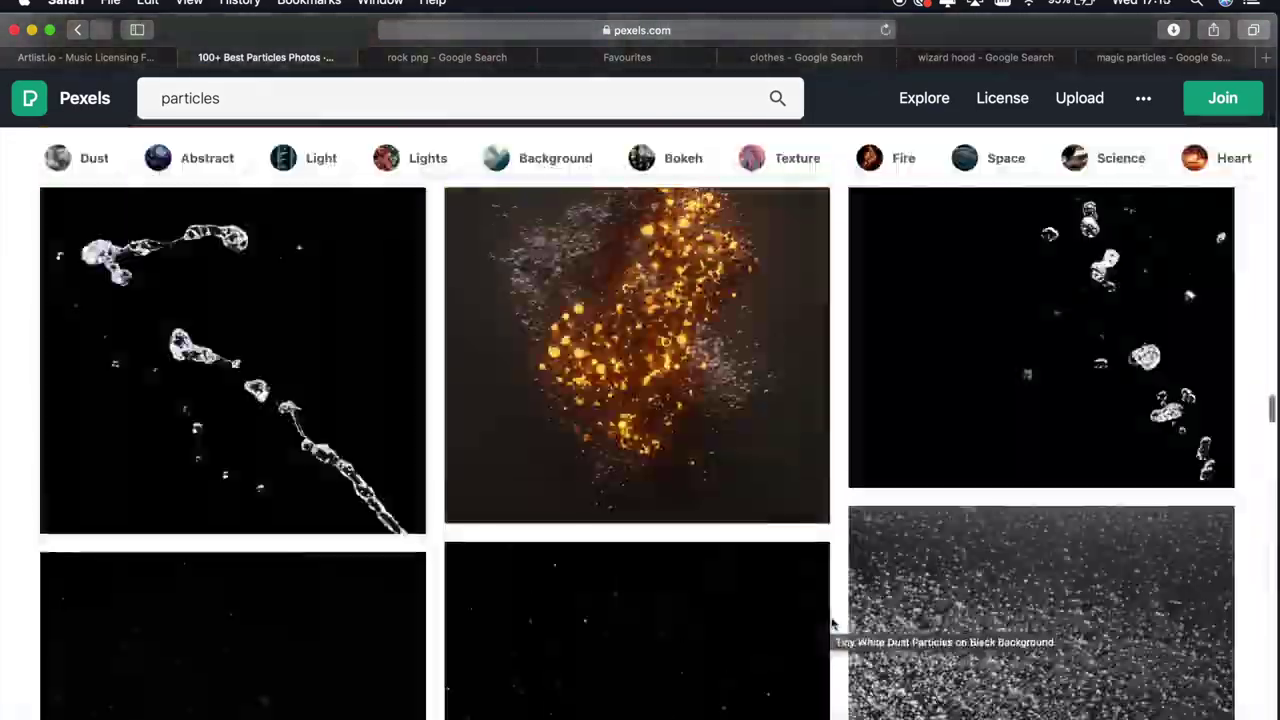
pyautogui.scroll(-5, 830, 623)
pyautogui.scroll(-5, 830, 623)
# Download the Tiny White Dust Particles photo and stretch it across the canvas
pyautogui.click(826, 623)
pyautogui.click(1054, 105)
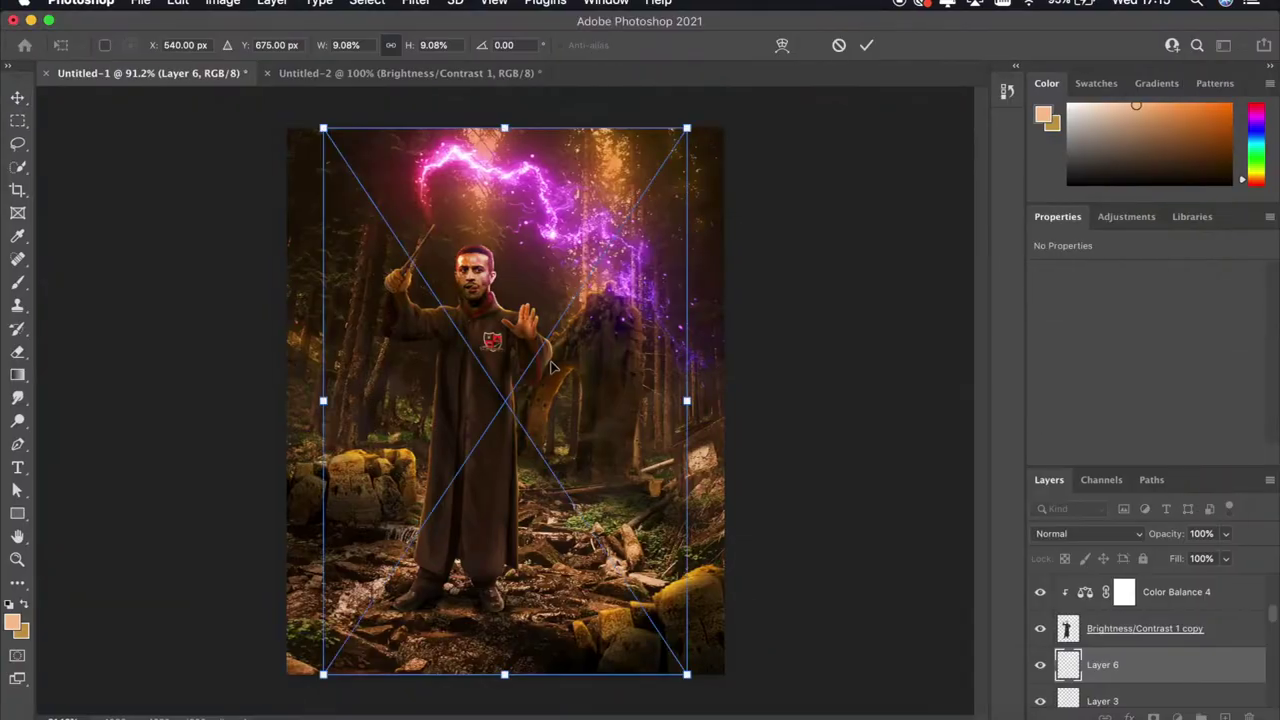
pyautogui.moveTo(687, 400); pyautogui.dragTo(723, 401)
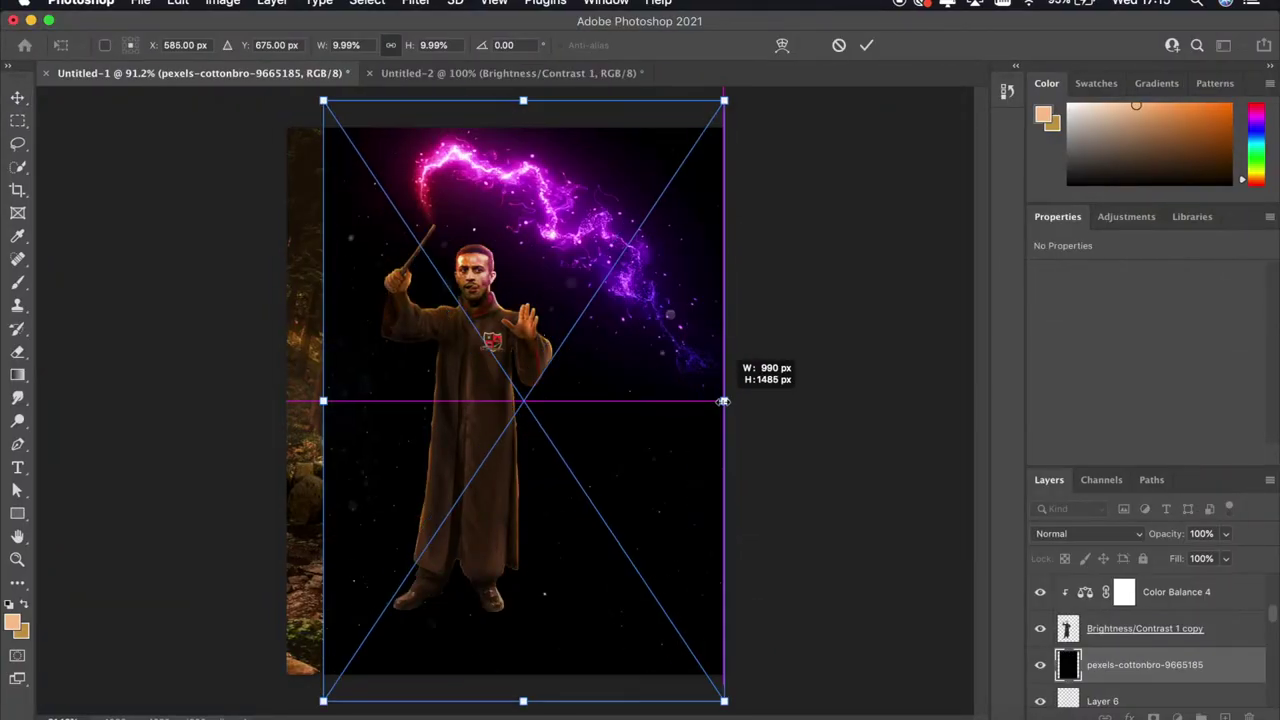
# Commit the dust-particle photo's canvas-covering size and blend it in Screen mode
pyautogui.press('Return')
pyautogui.click(1050, 533)
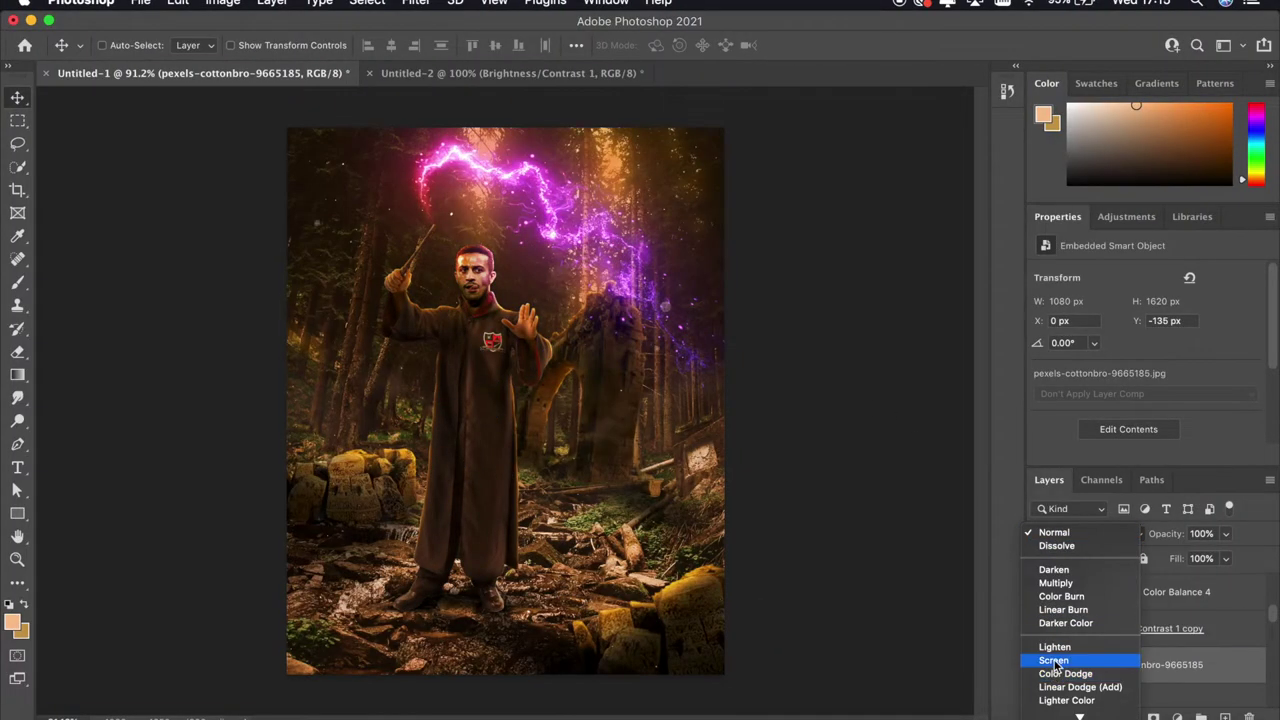
pyautogui.click(1085, 656)
pyautogui.scroll(-3, 760, 503)
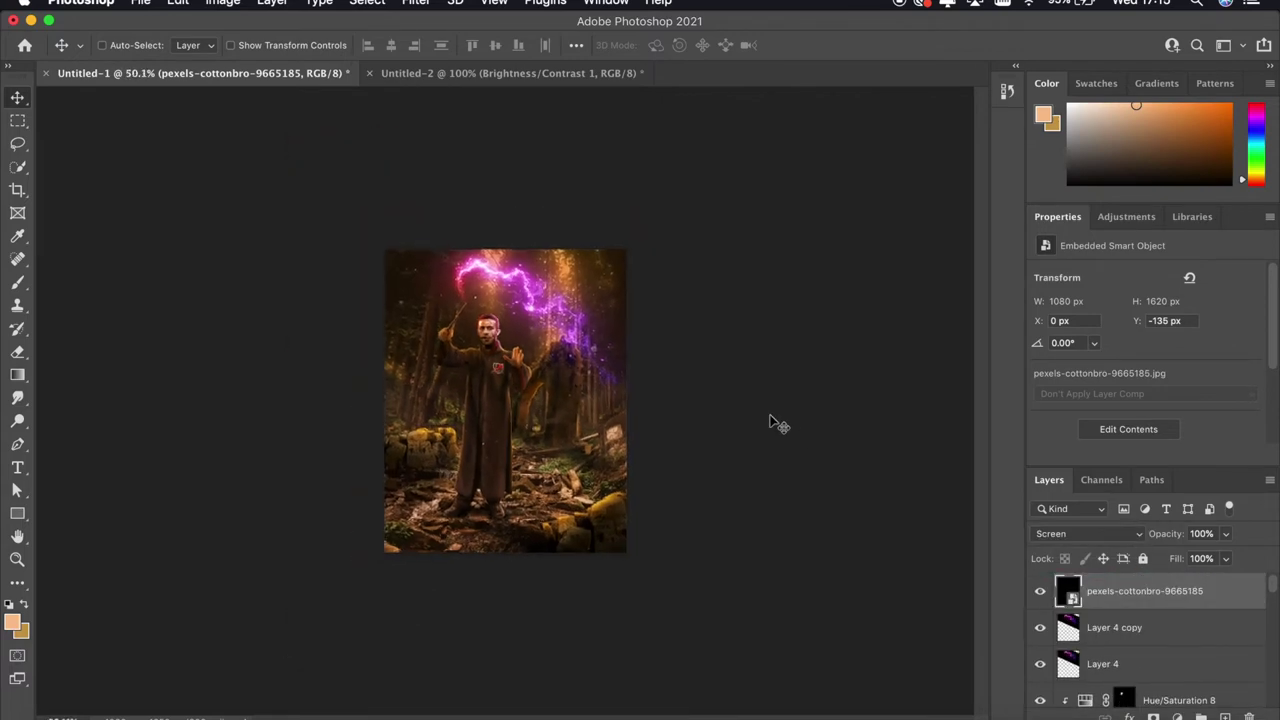
pyautogui.press('Return')
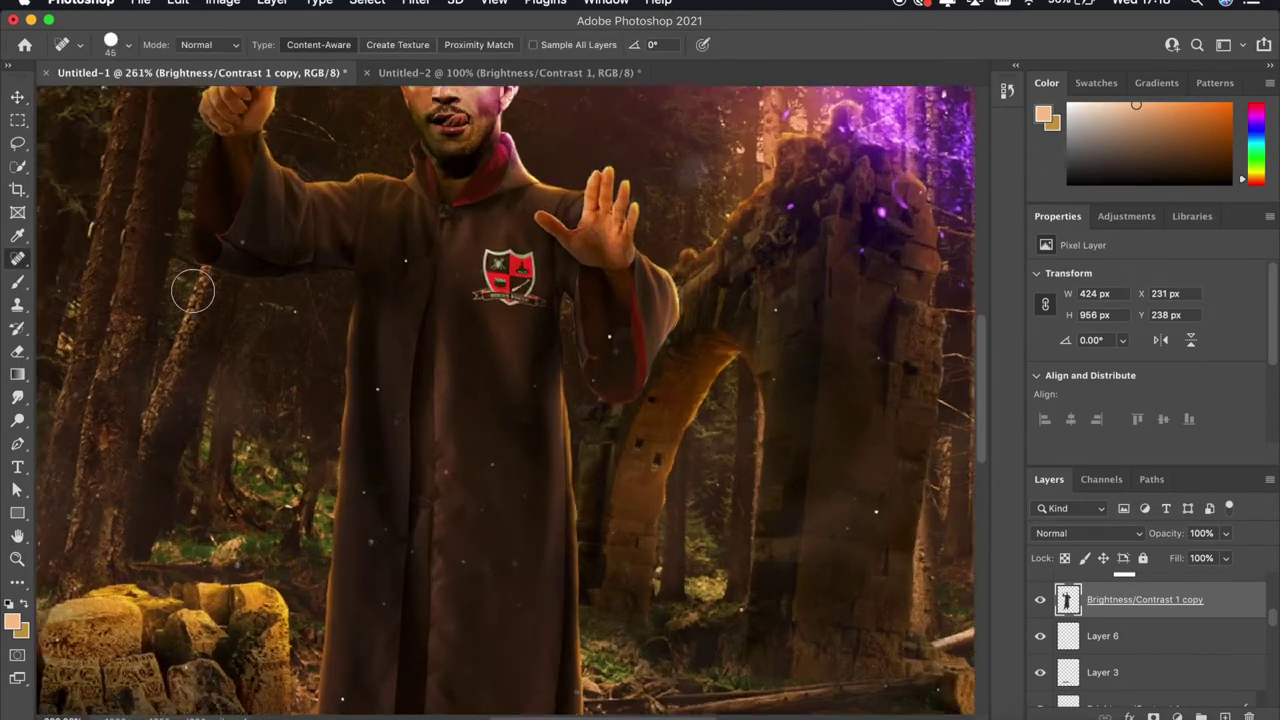
# Search for a 'liverpool png' crest and scale it down onto the robe's chest
pyautogui.scroll(1, 511, 270)
pyautogui.press(']')
pyautogui.press(']')
pyautogui.press(']')
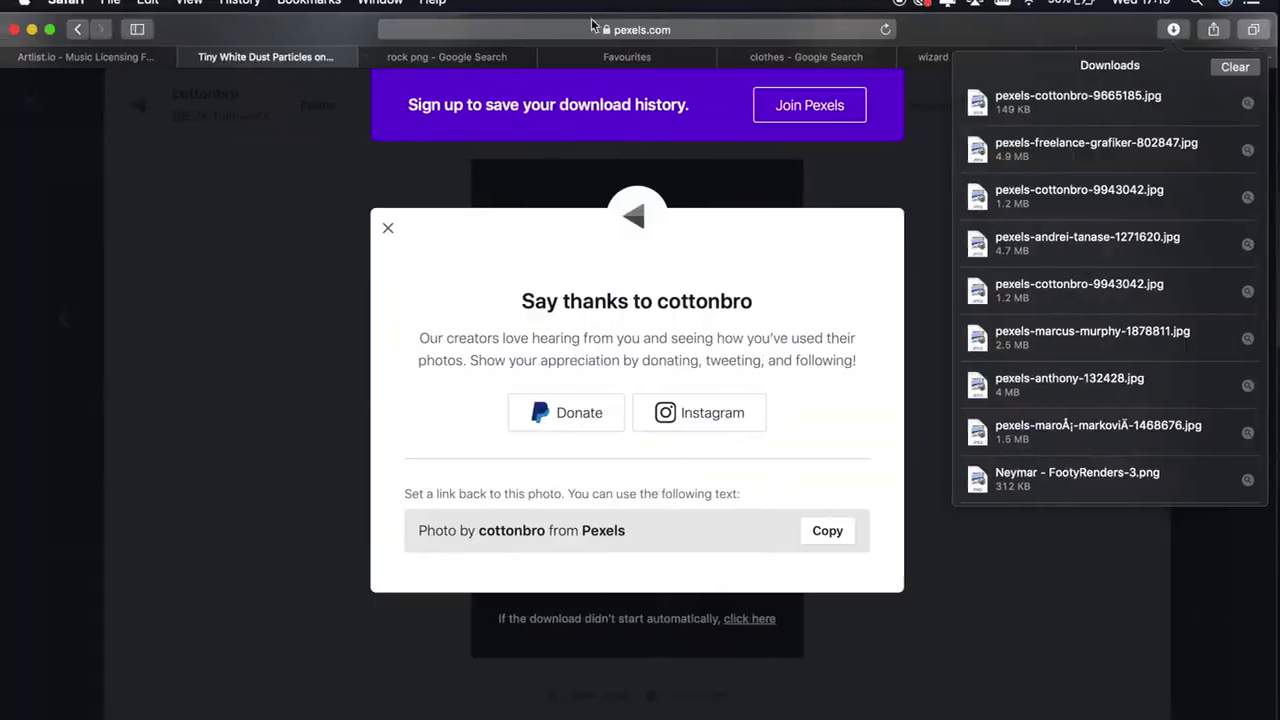
pyautogui.write('liverpoolpng')
pyautogui.press('Return')
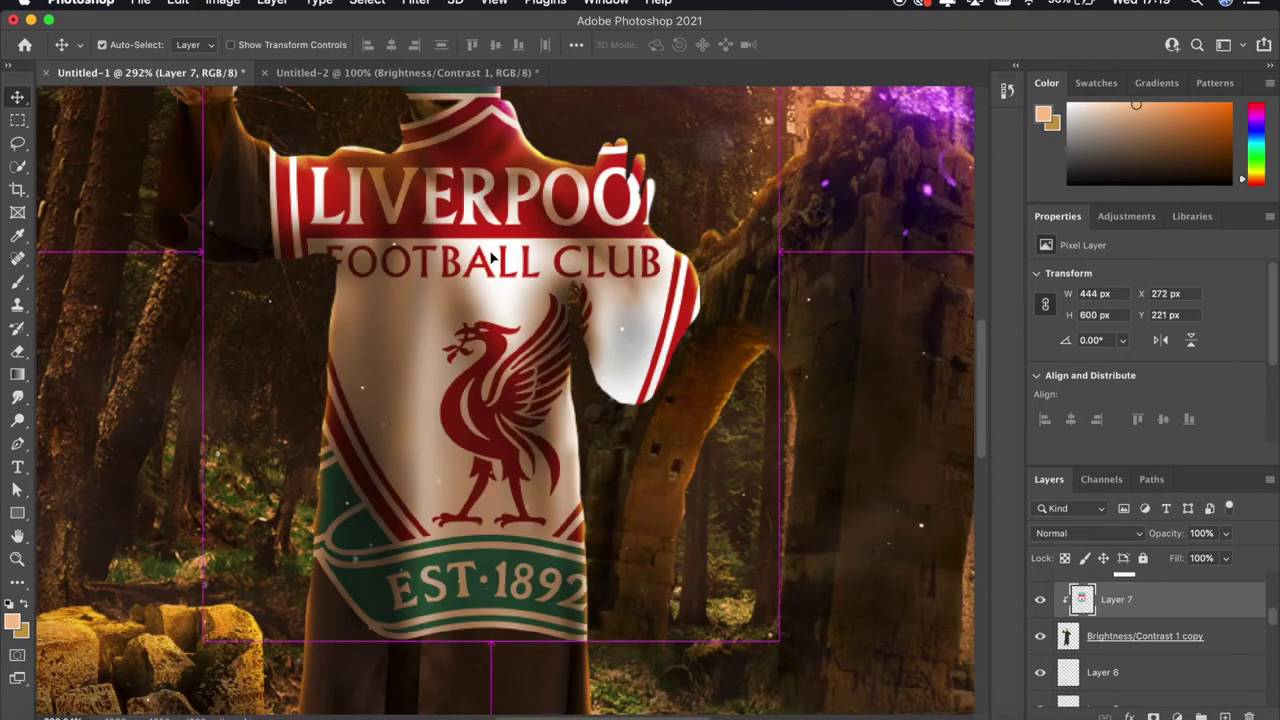
pyautogui.hotkey('ctrl', 't')
pyautogui.moveTo(491, 258); pyautogui.dragTo(750, 270)
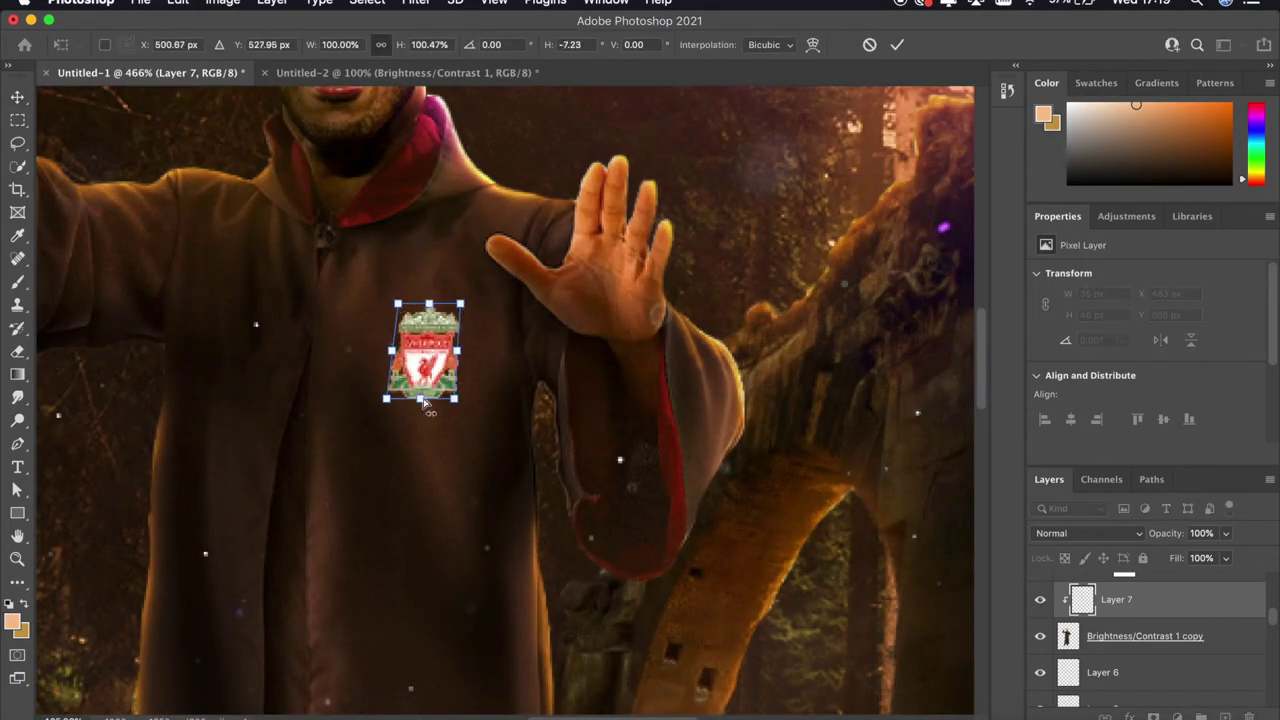
# Commit the crest's placement on Layer 7 and switch its blend mode to Difference
pyautogui.press('Return')
pyautogui.click(1088, 533)
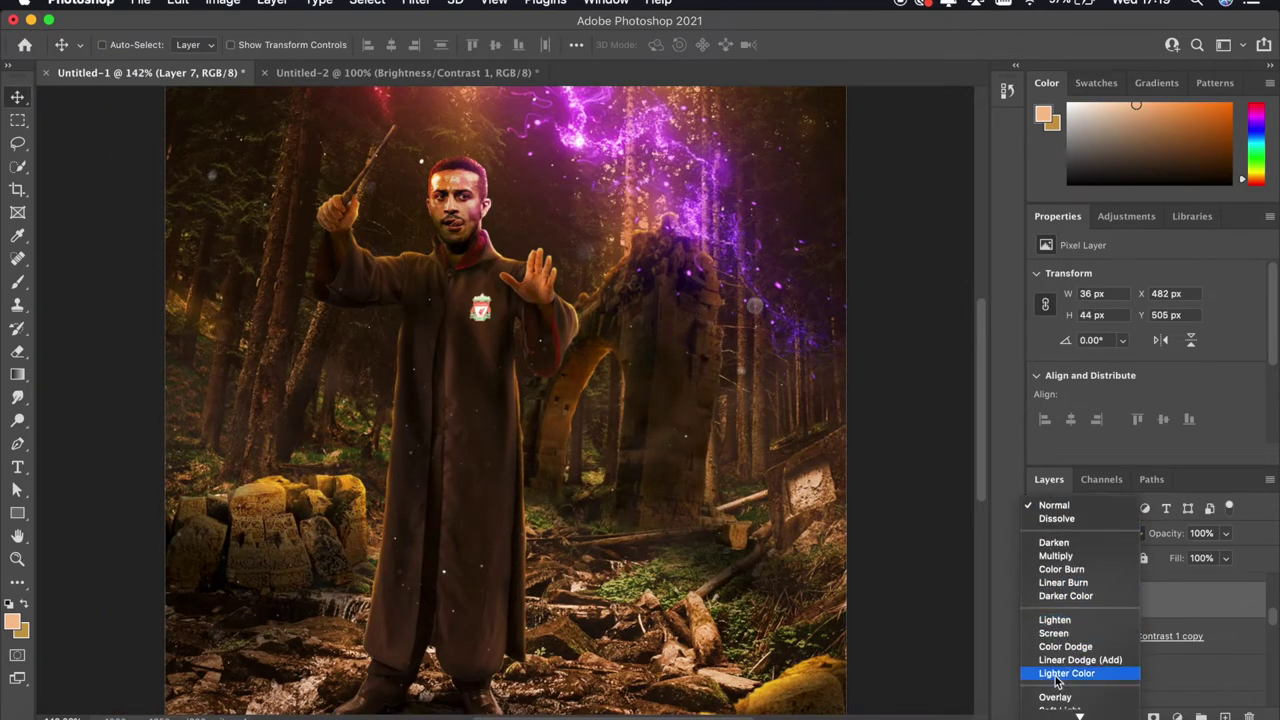
pyautogui.click(1060, 611)
pyautogui.scroll(3, 683, 392)
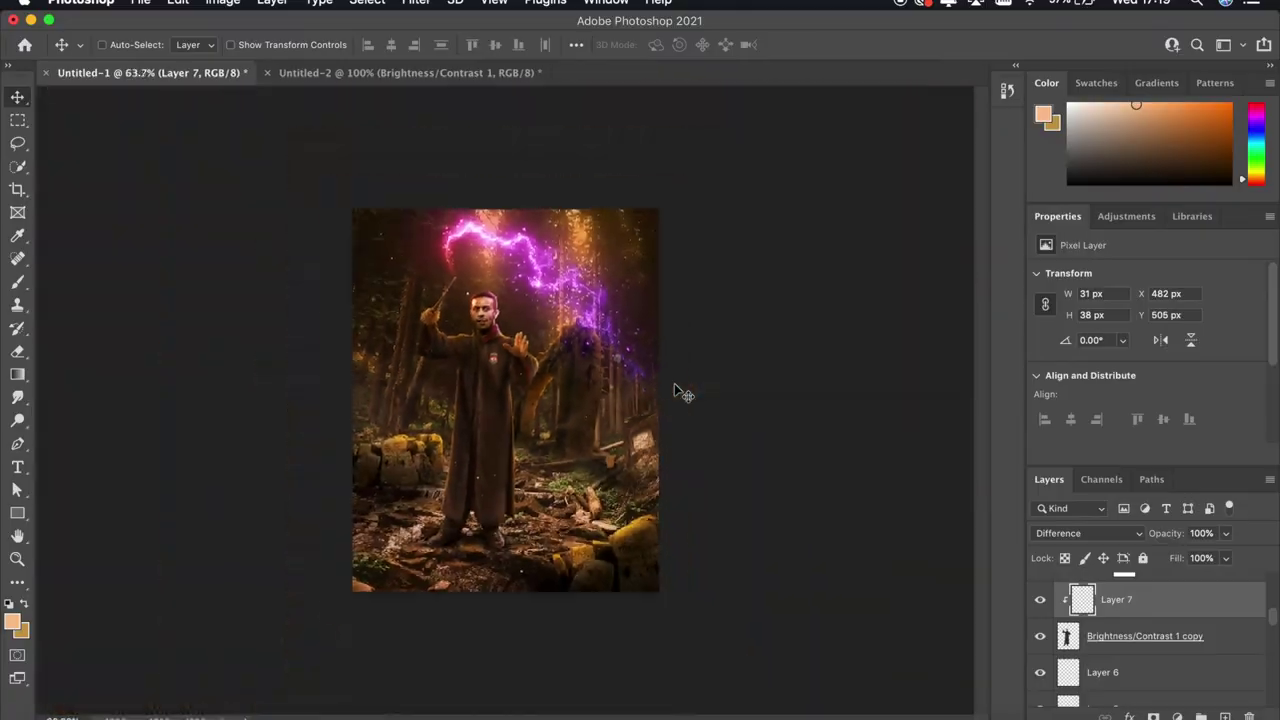